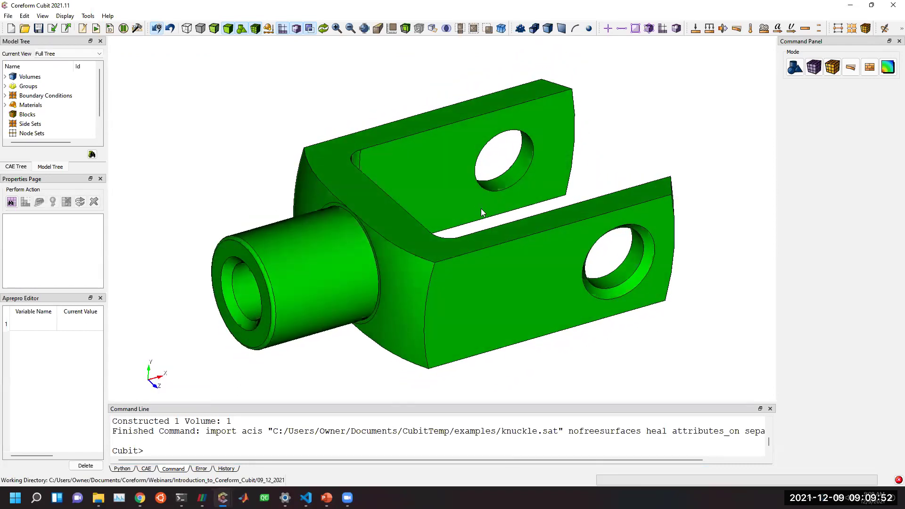
# Examine the knuckle from several angles, including its cylindrical shank, the narrow blend at the shank's base, and the fork arm holes.
pyautogui.moveTo(469, 239)
pyautogui.mouseDown()
pyautogui.moveTo(463, 231)
pyautogui.moveTo(474, 235)
pyautogui.mouseUp()
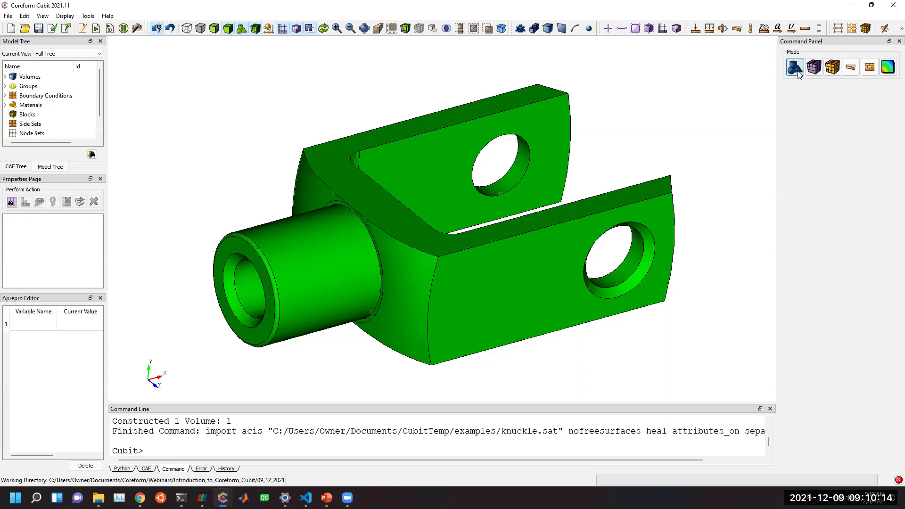
pyautogui.moveTo(409, 259); pyautogui.dragTo(636, 271)
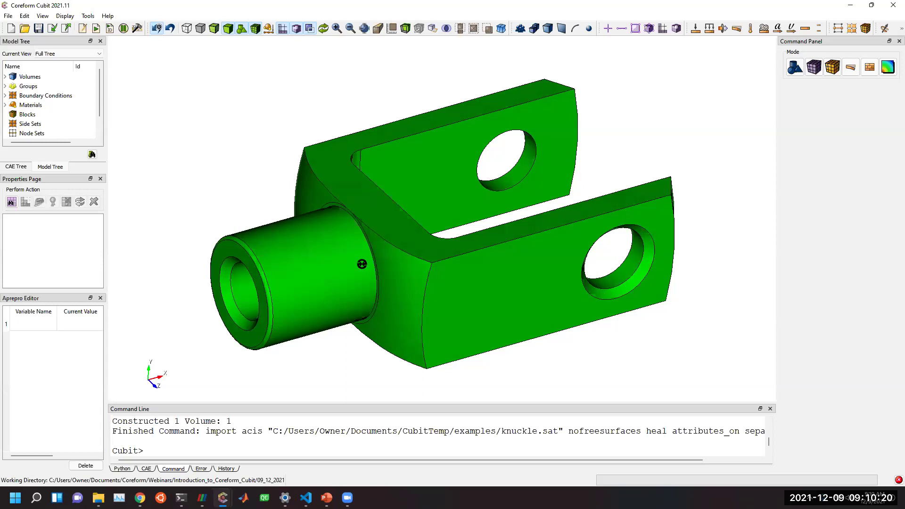
pyautogui.moveTo(359, 259); pyautogui.dragTo(391, 253)
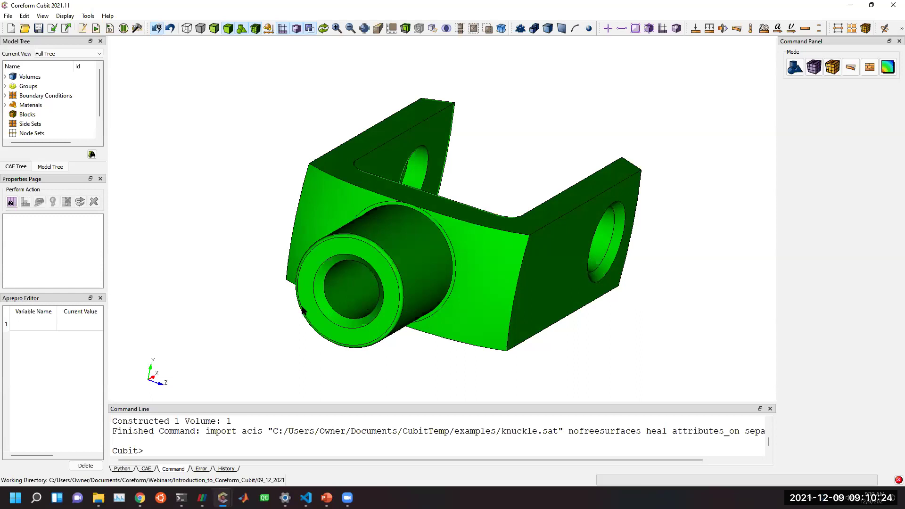
pyautogui.moveTo(379, 299); pyautogui.dragTo(259, 312)
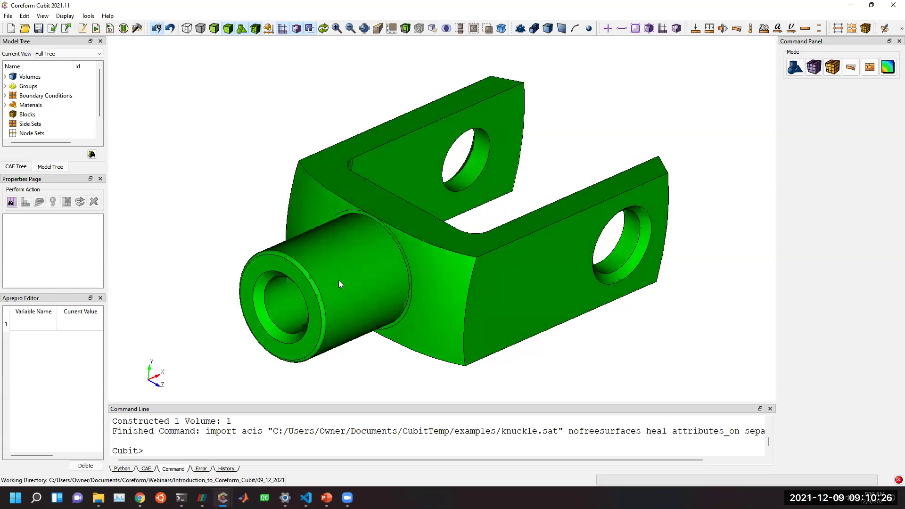
pyautogui.scroll(5, 369, 242)
pyautogui.moveTo(329, 255); pyautogui.dragTo(429, 184, button='middle')
pyautogui.moveTo(415, 213); pyautogui.dragTo(394, 169)
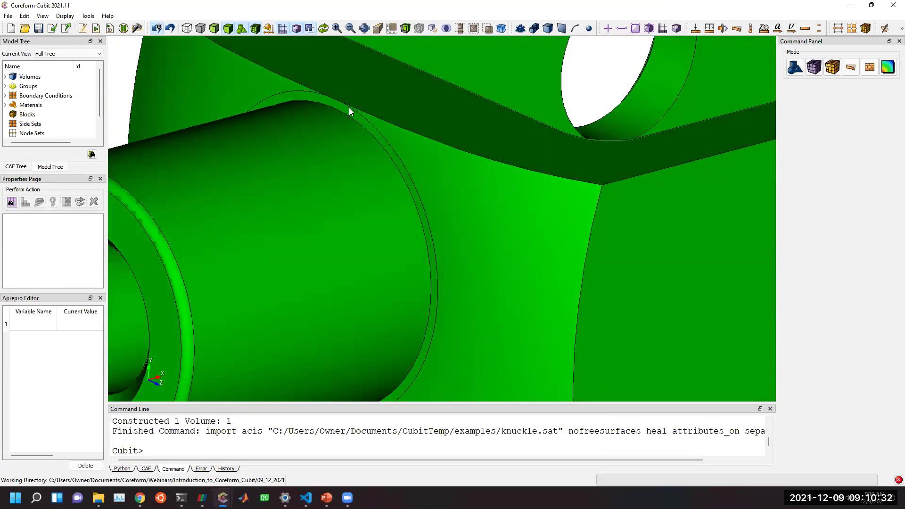
pyautogui.scroll(-10, 380, 118)
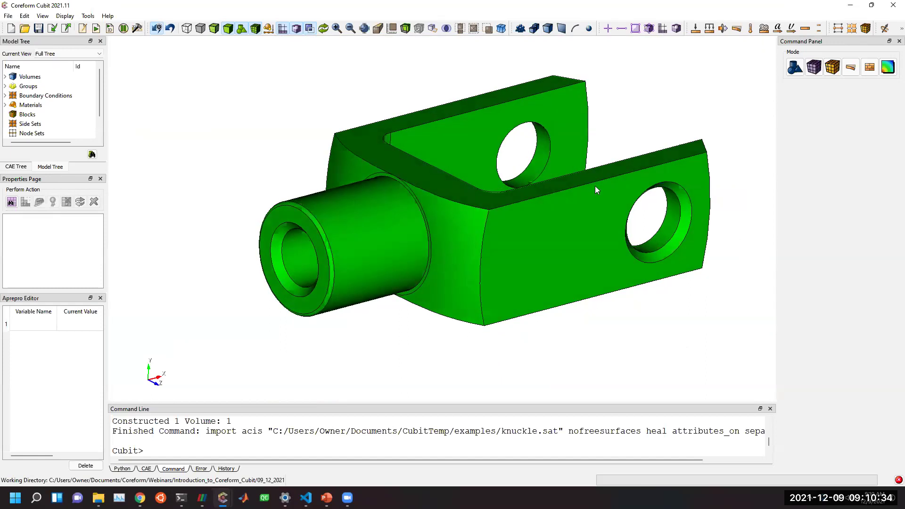
pyautogui.moveTo(641, 174); pyautogui.dragTo(566, 203)
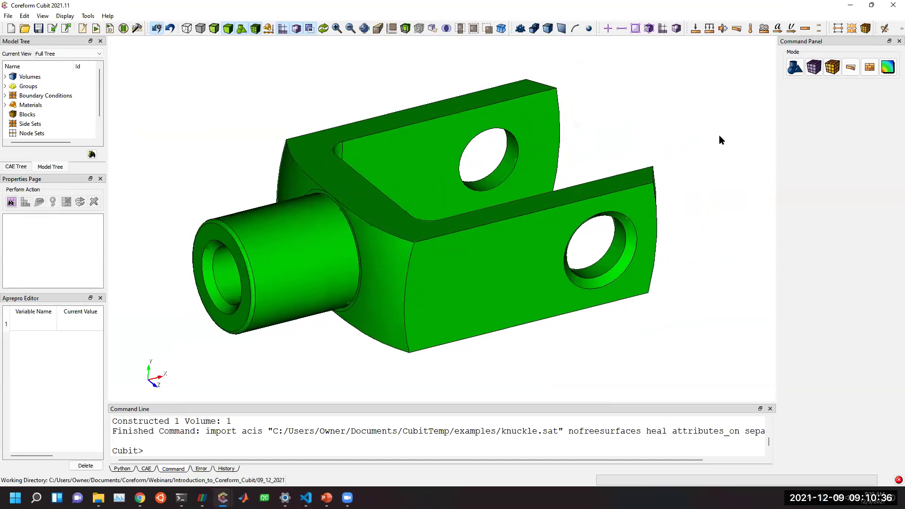
# Remove the chamfer surface around the near fork arm's hole and its similar counterpart on the other arm, surfaces 3 and 7, with Extend enabled.
pyautogui.click(794, 67)
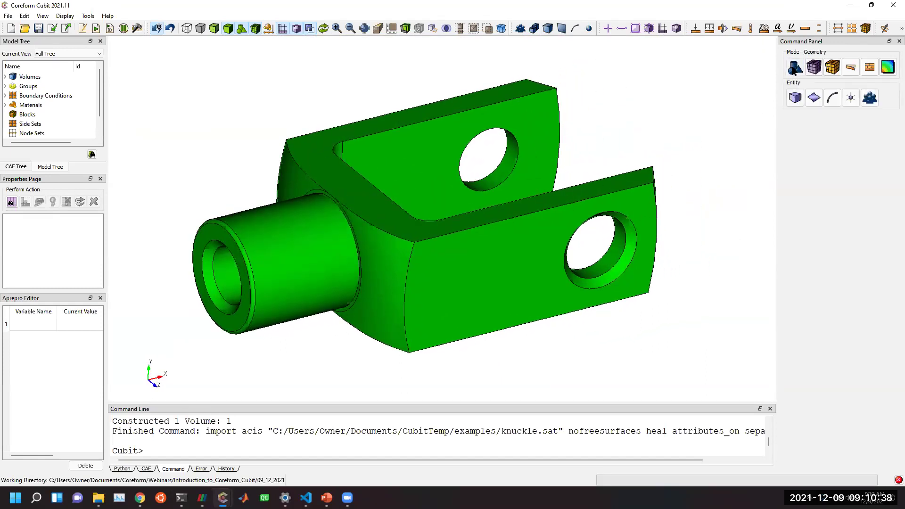
pyautogui.click(813, 99)
pyautogui.click(813, 130)
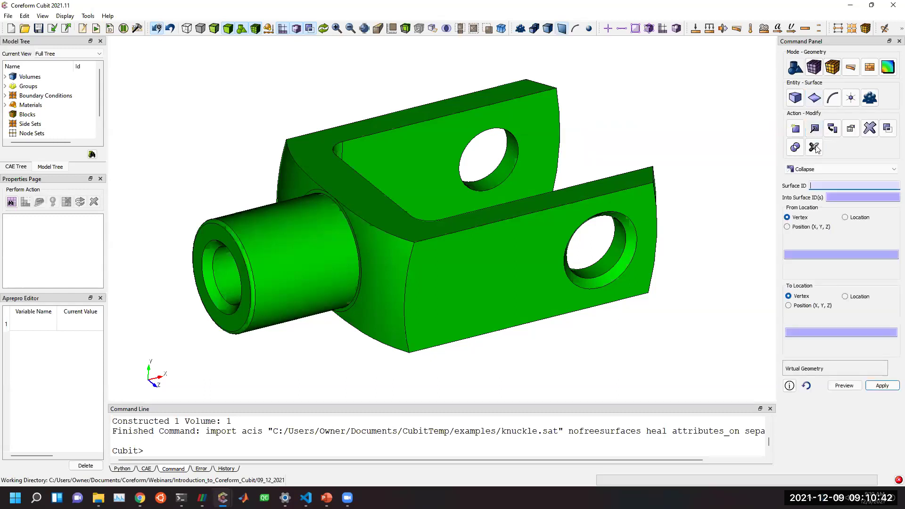
pyautogui.click(825, 170)
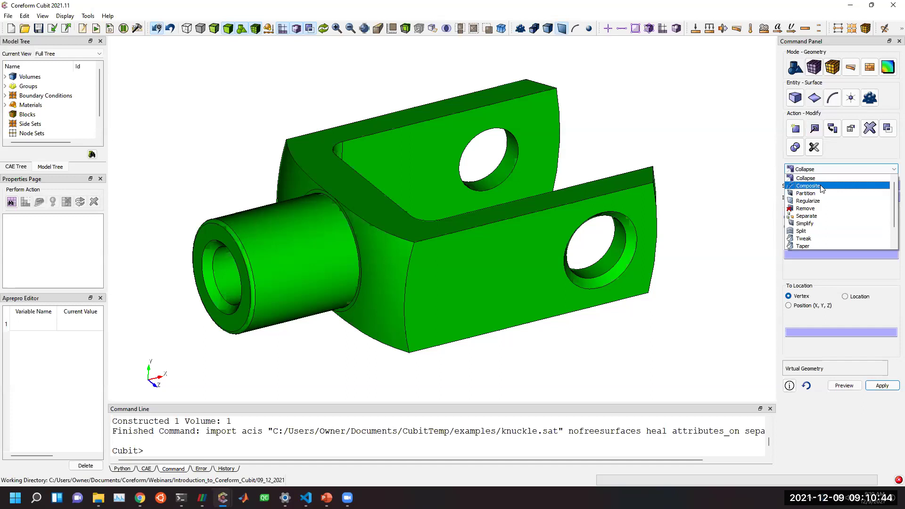
pyautogui.click(820, 208)
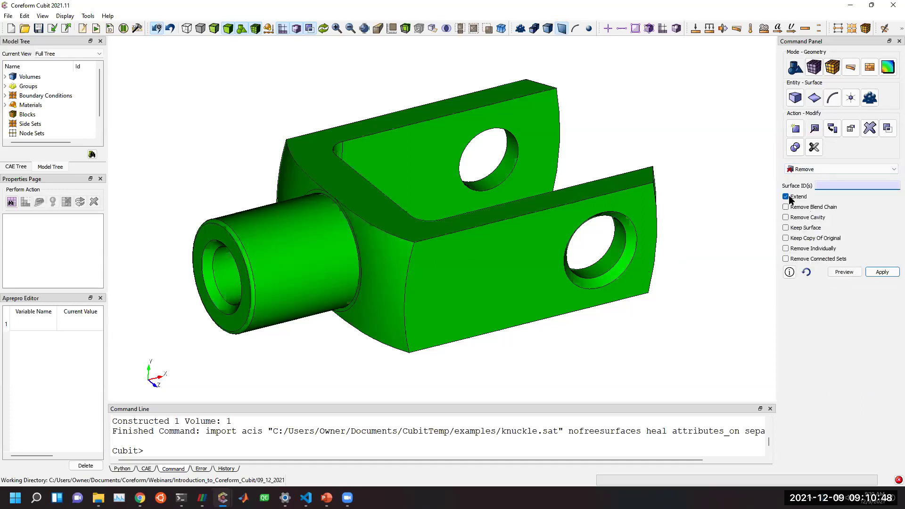
pyautogui.click(619, 269)
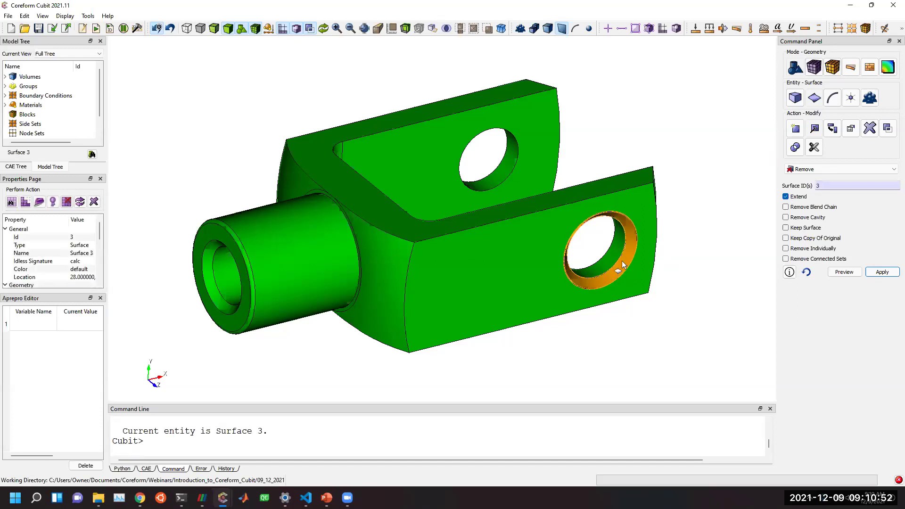
pyautogui.rightClick(622, 261)
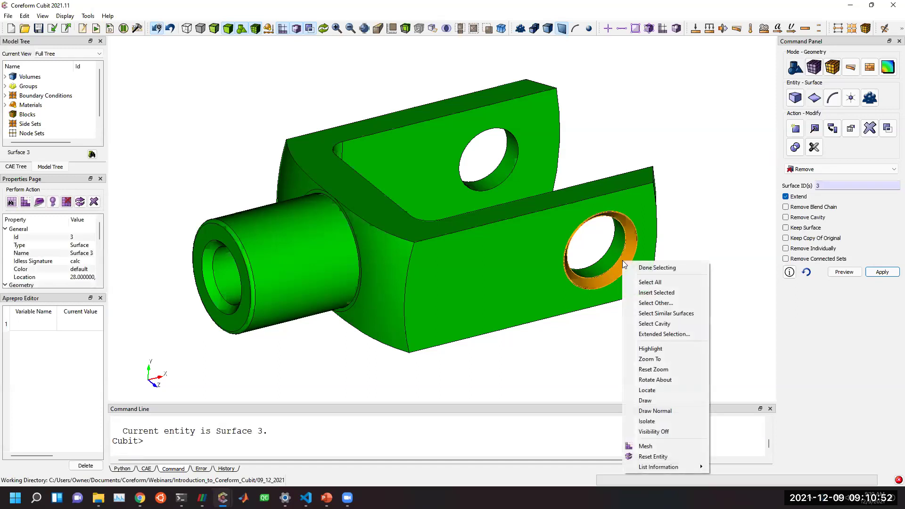
pyautogui.click(691, 314)
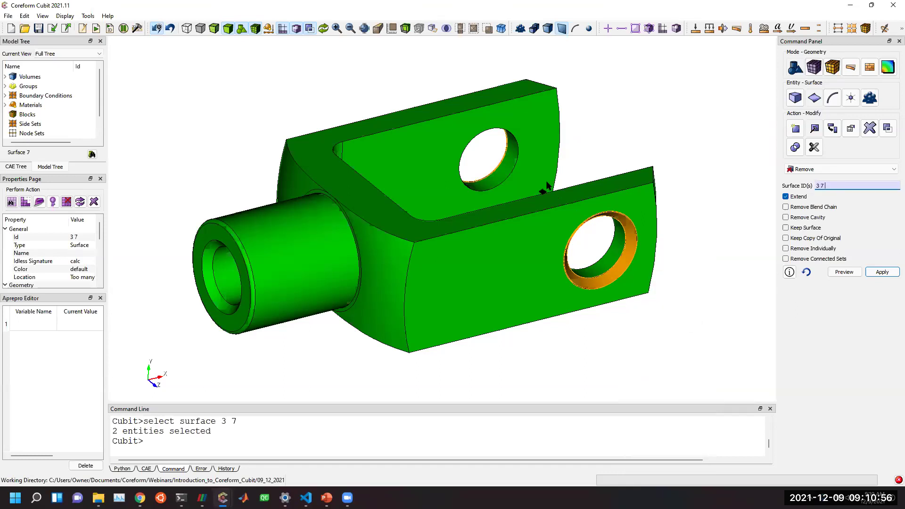
pyautogui.moveTo(655, 140); pyautogui.dragTo(712, 156)
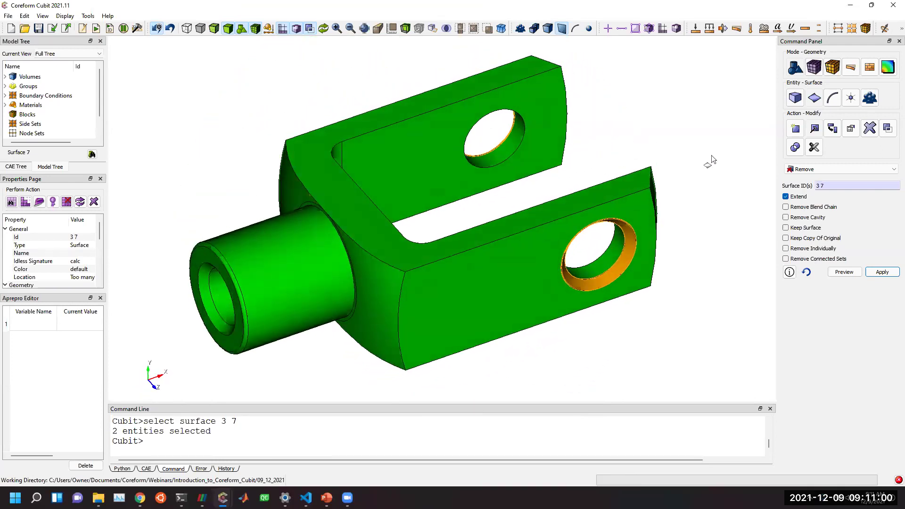
pyautogui.click(882, 272)
# Remove the outer rounded edge surface at the shank's free end, surface 15, extending the adjacent surfaces.
pyautogui.moveTo(662, 338); pyautogui.dragTo(584, 332)
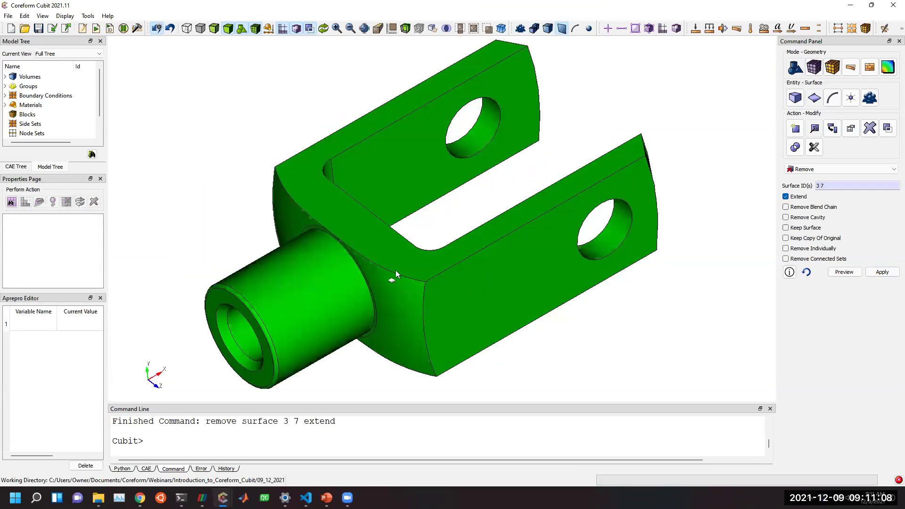
pyautogui.moveTo(413, 240); pyautogui.dragTo(424, 239)
pyautogui.moveTo(424, 238); pyautogui.dragTo(533, 179, button='right')
pyautogui.scroll(2, 483, 196)
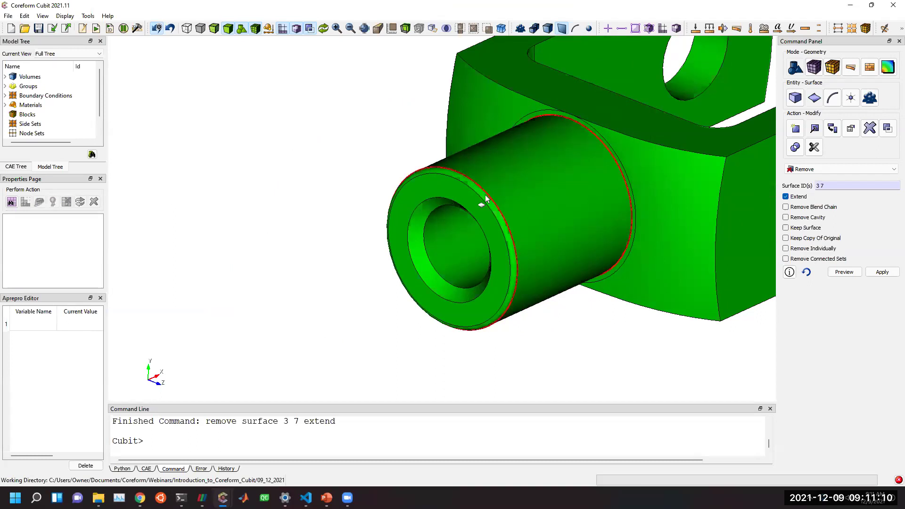
pyautogui.click(486, 195)
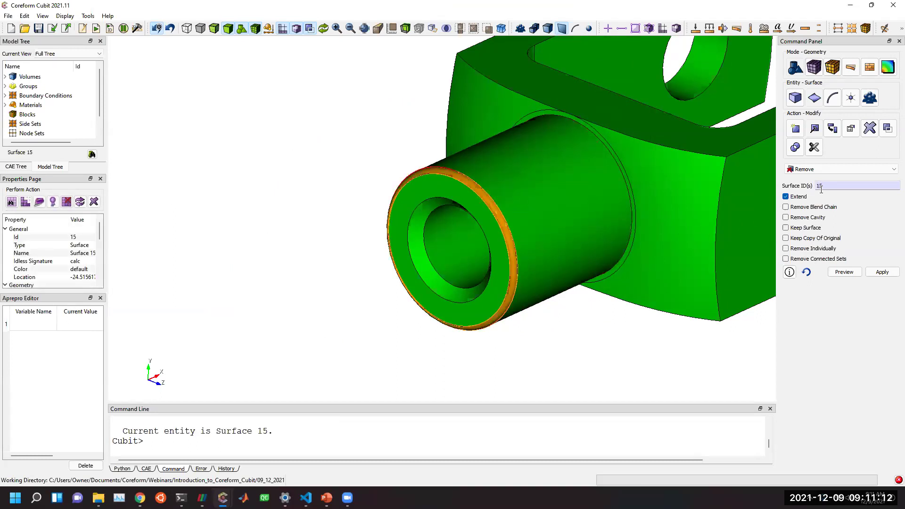
pyautogui.click(878, 272)
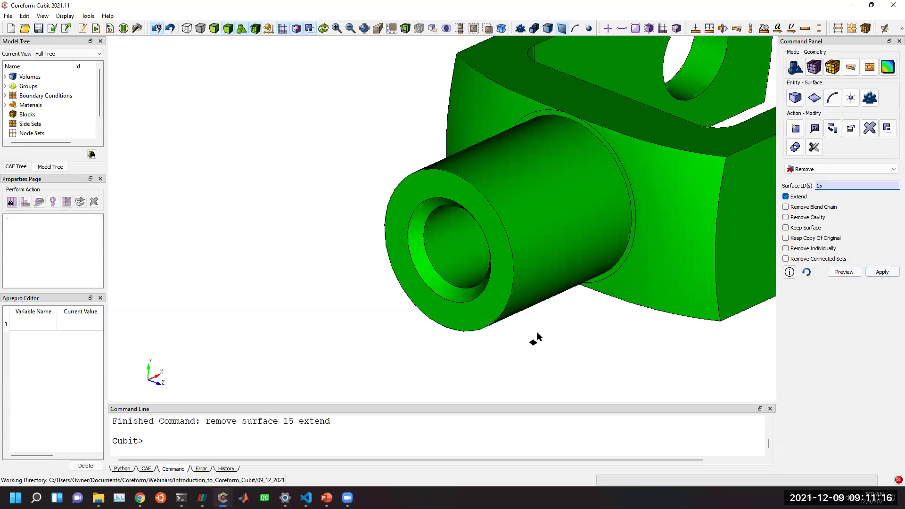
# Remove the chamfer surface around the bore opening at the shank's end, surface 13, with Extend enabled.
pyautogui.click(443, 281)
pyautogui.click(440, 281)
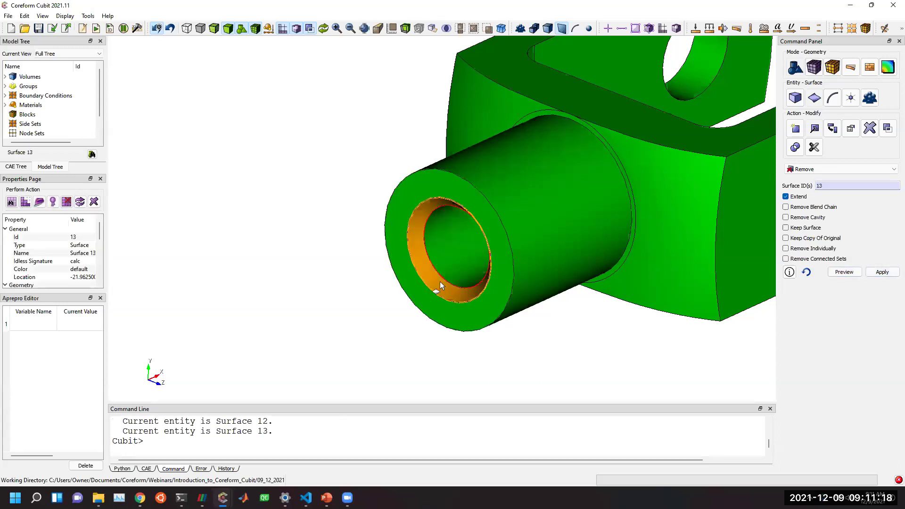
pyautogui.click(886, 273)
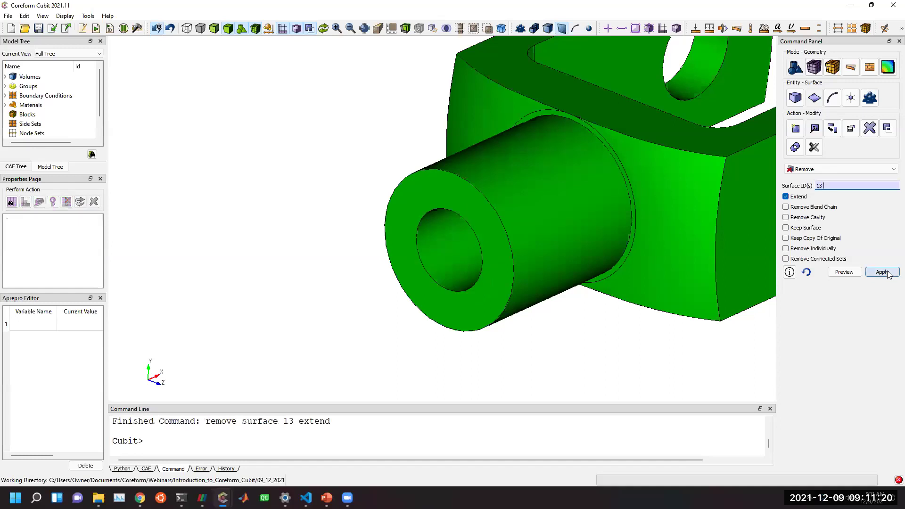
# Examine the blend at the shank's base, the available surface modification operations, and the Composite surface settings.
pyautogui.moveTo(666, 321); pyautogui.dragTo(451, 222, button='middle')
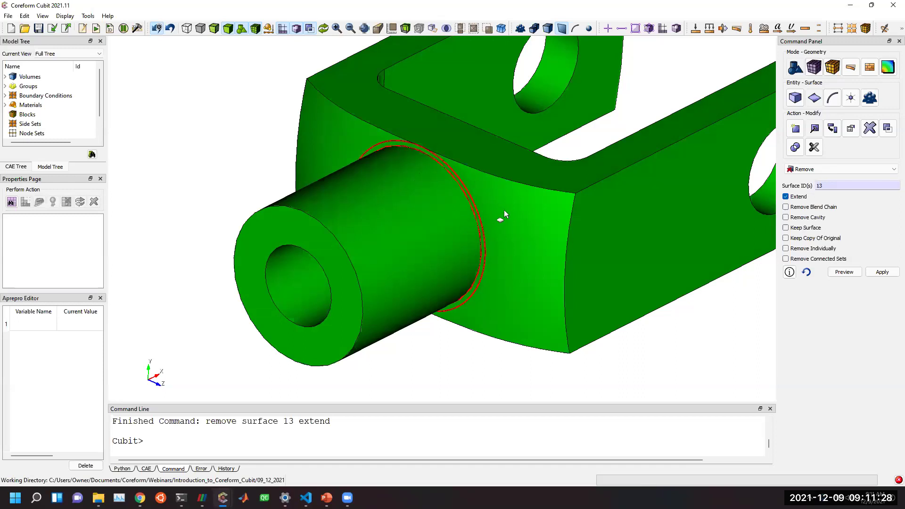
pyautogui.keyDown('shift'); pyautogui.moveTo(501, 236); pyautogui.dragTo(478, 262, button='middle'); pyautogui.keyUp('shift')
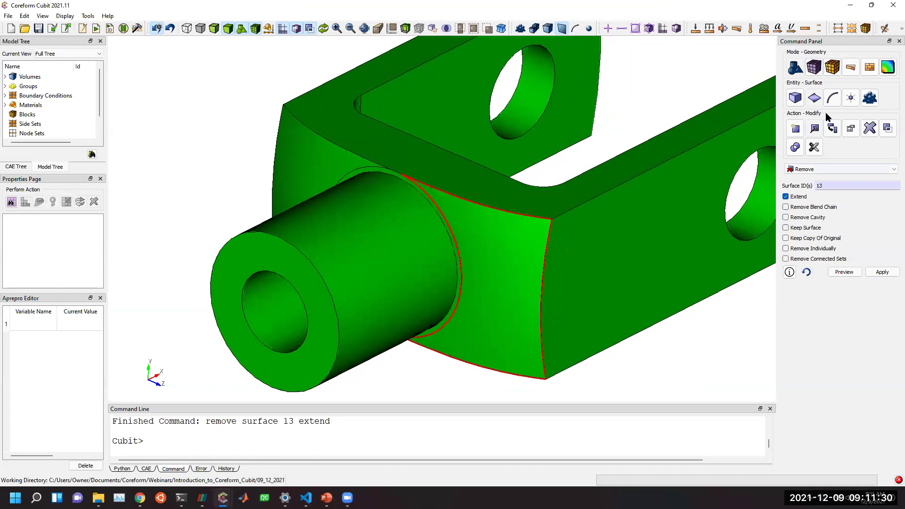
pyautogui.click(823, 170)
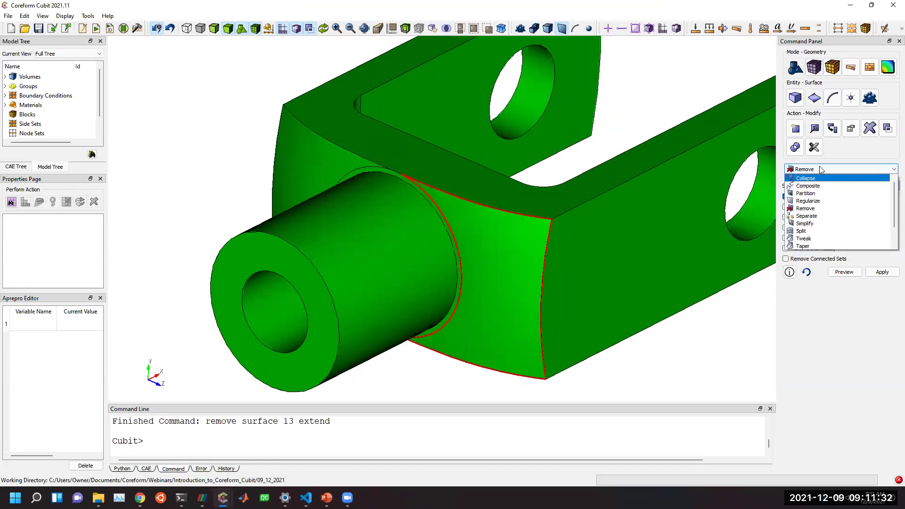
pyautogui.click(844, 160)
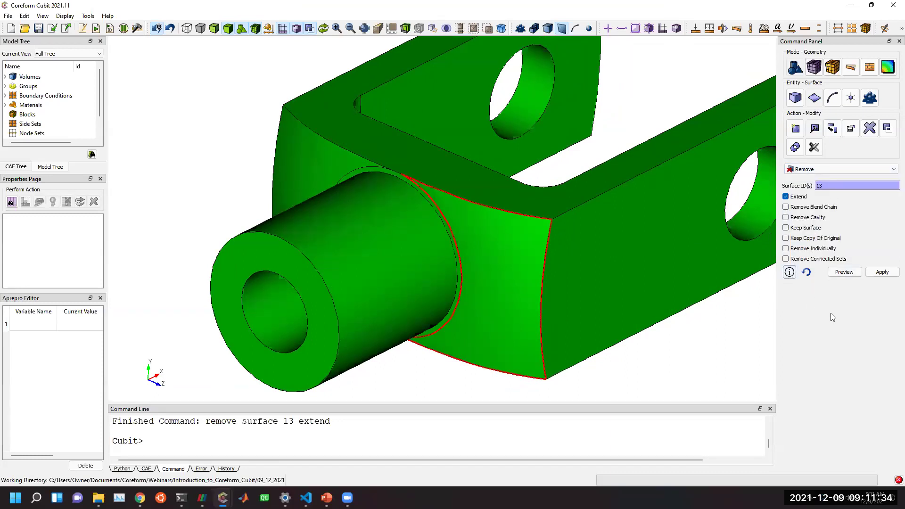
pyautogui.click(821, 165)
pyautogui.click(815, 185)
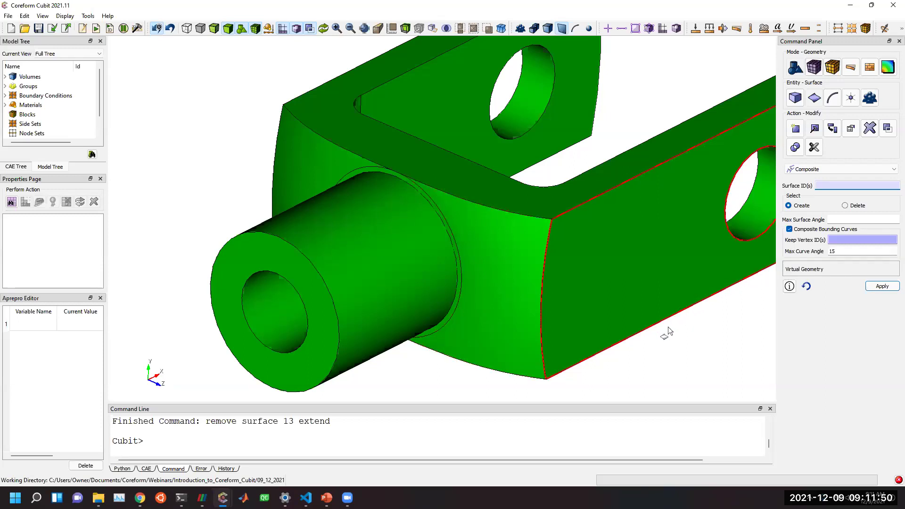
pyautogui.moveTo(641, 325); pyautogui.dragTo(585, 318, button='middle')
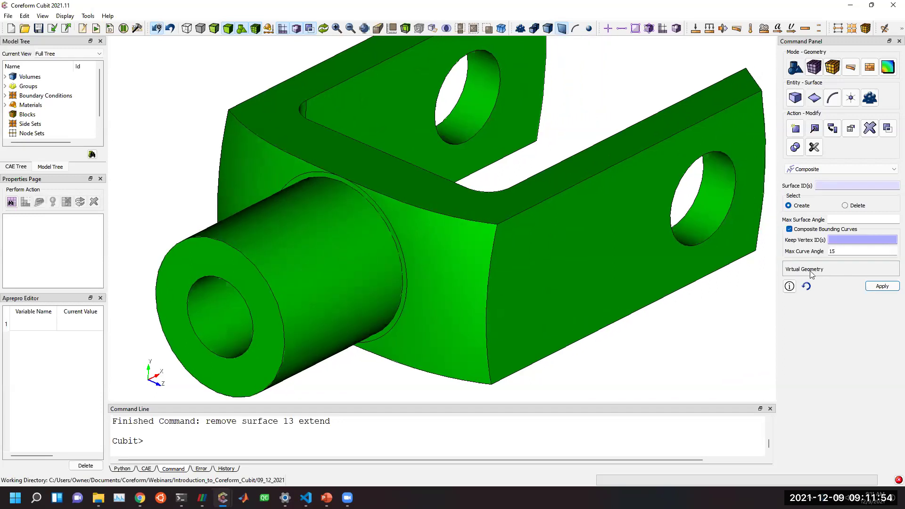
pyautogui.scroll(-3, 680, 271)
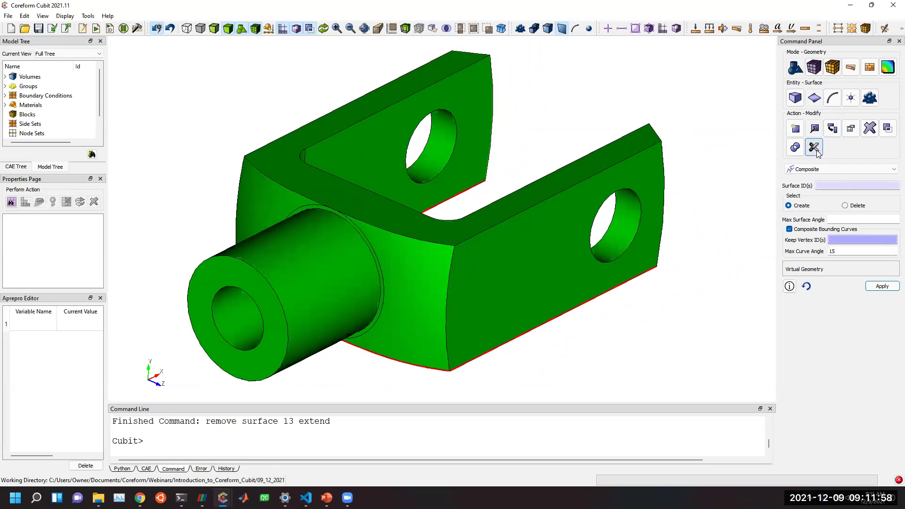
# Set up a Plane from Curve webcut of volume 1 using curve 29, the straight inner edge of the far fork arm.
pyautogui.click(796, 98)
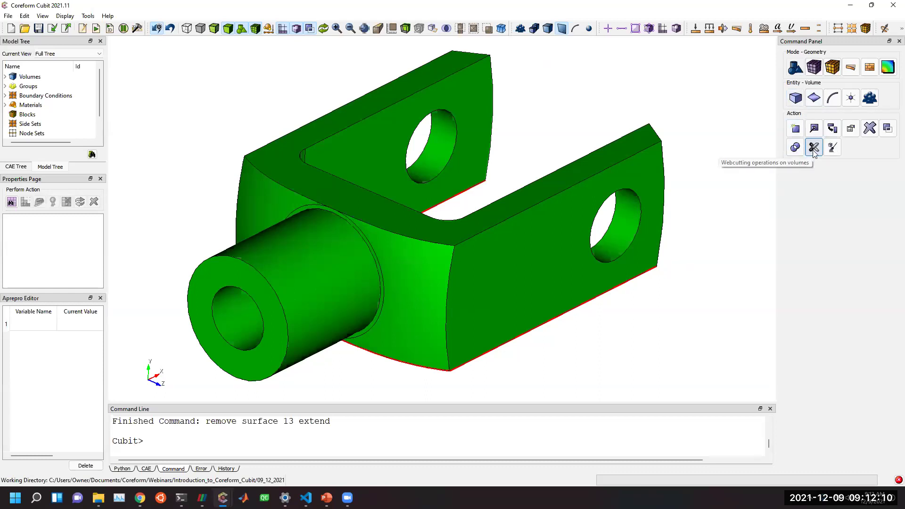
pyautogui.click(814, 150)
pyautogui.click(808, 171)
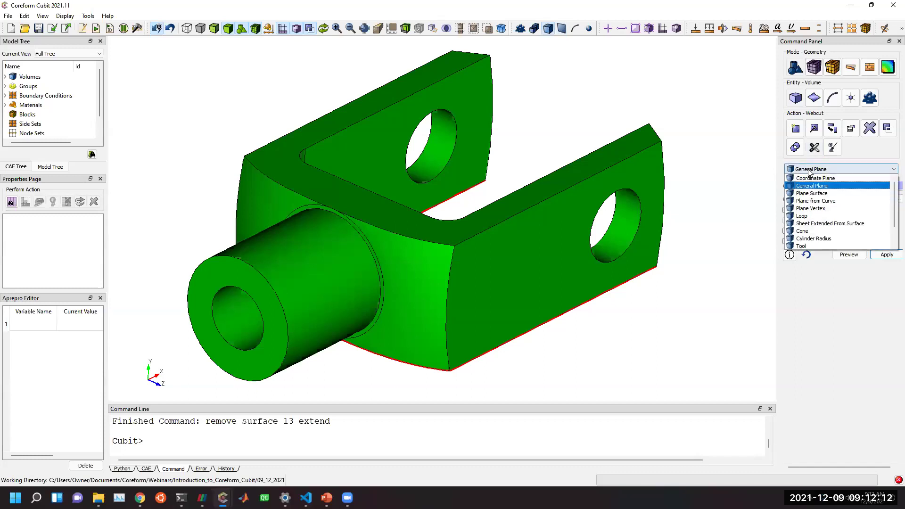
pyautogui.click(814, 201)
pyautogui.moveTo(665, 232); pyautogui.dragTo(339, 307)
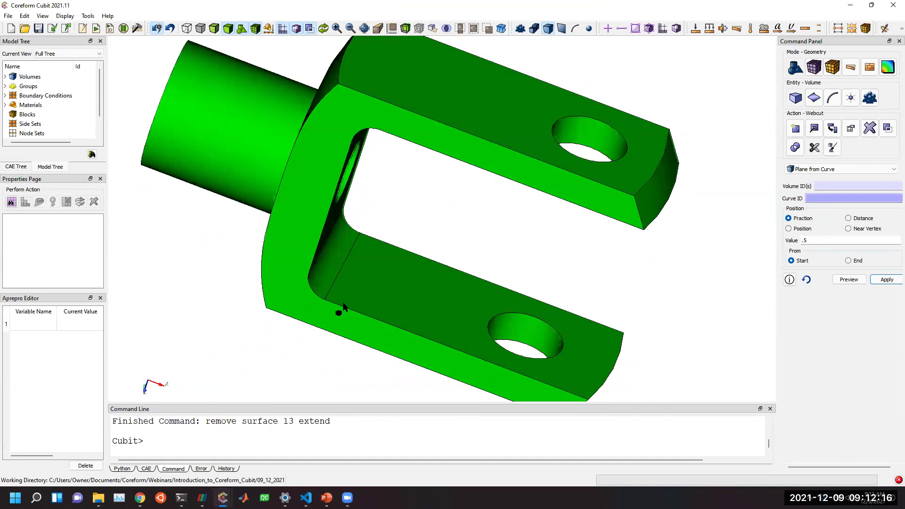
pyautogui.moveTo(460, 89); pyautogui.dragTo(427, 172)
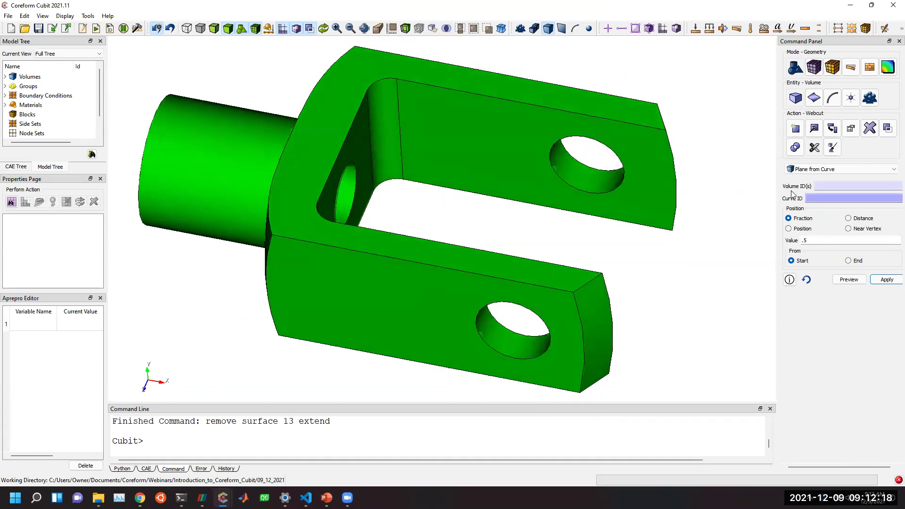
pyautogui.click(830, 199)
pyautogui.click(841, 187)
pyautogui.click(491, 152)
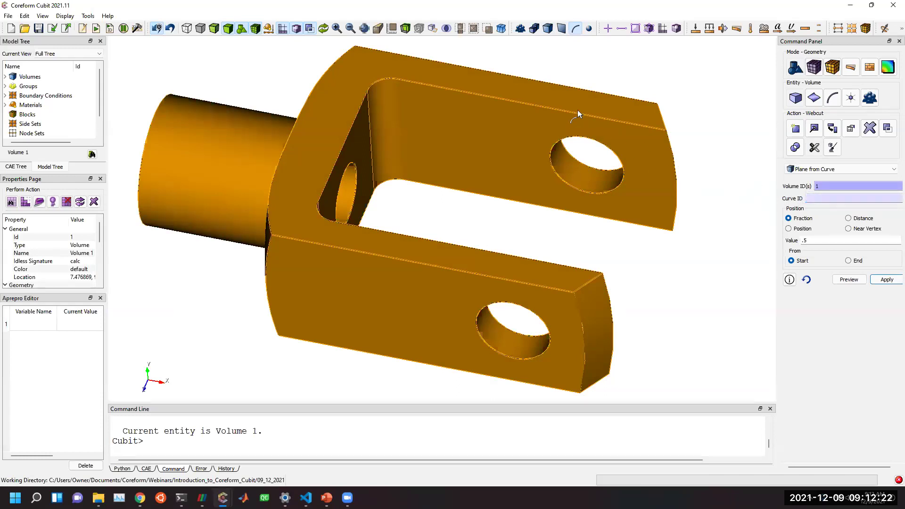
pyautogui.click(601, 118)
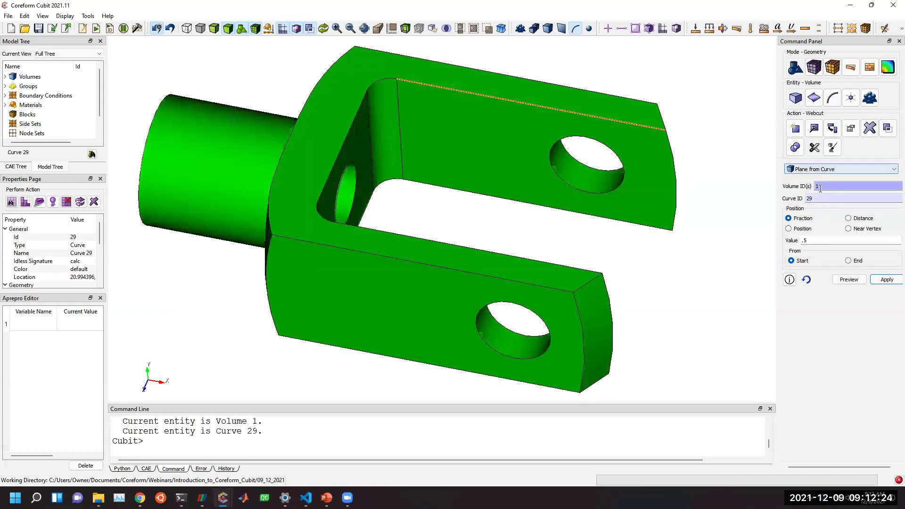
# Position the cutting plane near vertex 28, where the arm meets the inner round, preview it and webcut the volume.
pyautogui.click(856, 229)
pyautogui.click(397, 81)
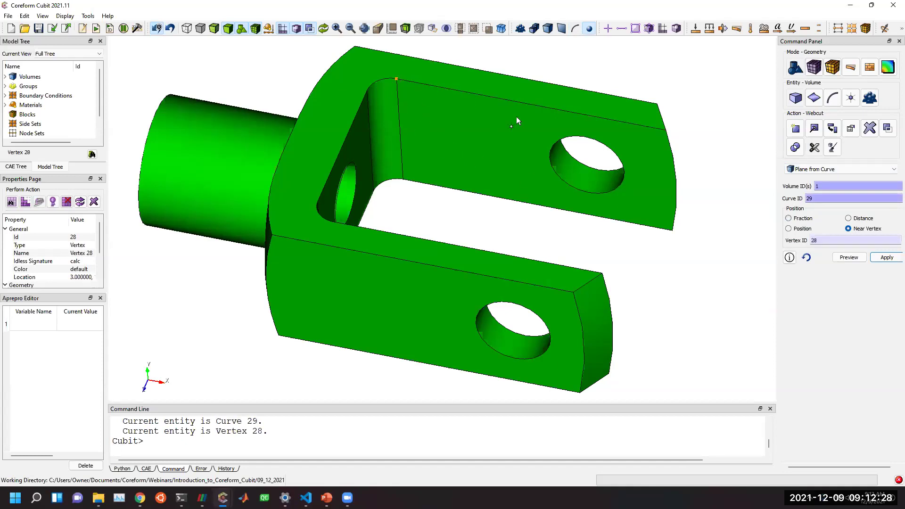
pyautogui.click(849, 257)
pyautogui.moveTo(494, 251); pyautogui.dragTo(514, 226)
pyautogui.click(888, 258)
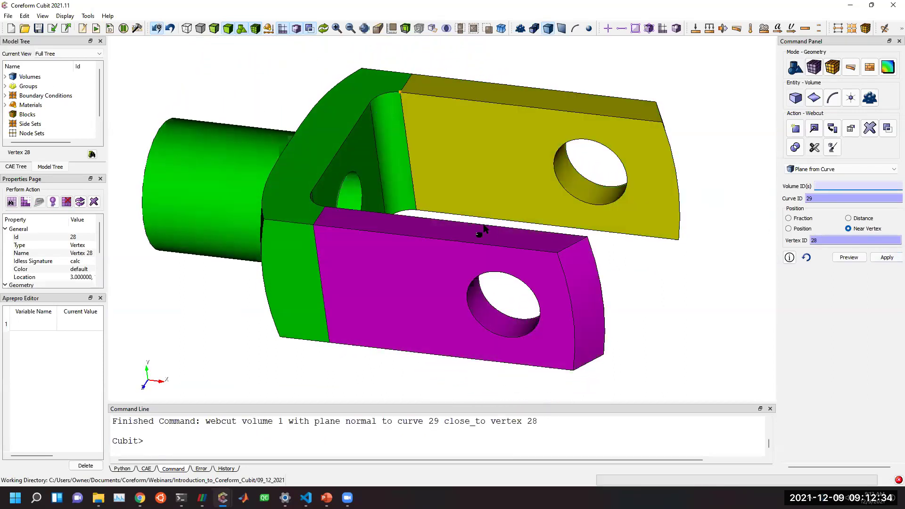
# Webcut the base volume 1 with a plane normal to curve 35, the inner edge between the rounds, near vertex 32.
pyautogui.moveTo(356, 234); pyautogui.dragTo(338, 312)
pyautogui.click(376, 298)
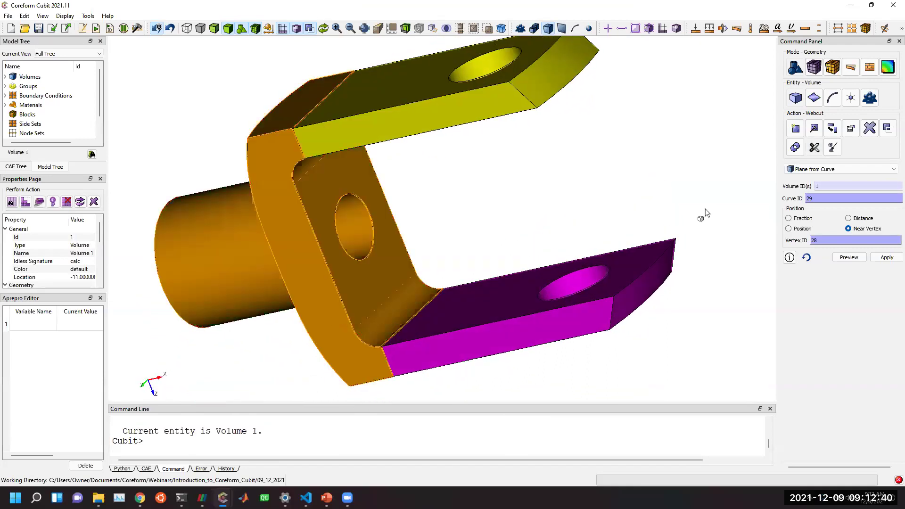
pyautogui.click(832, 198)
pyautogui.click(331, 279)
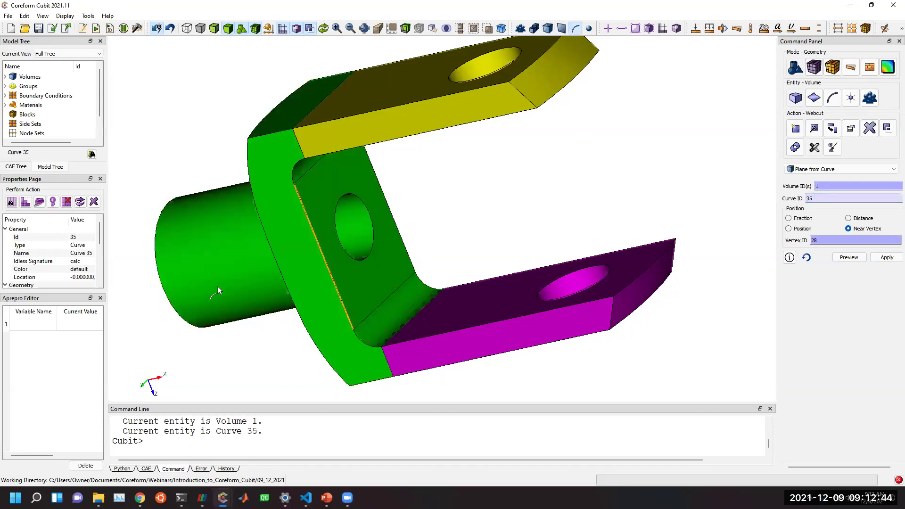
pyautogui.click(822, 241)
pyautogui.click(352, 323)
pyautogui.click(849, 258)
pyautogui.moveTo(327, 342); pyautogui.dragTo(681, 307)
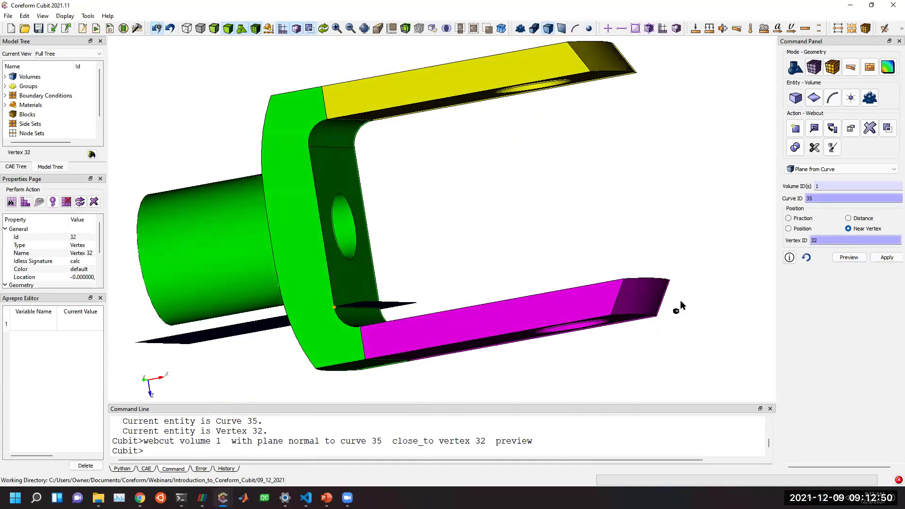
pyautogui.click(886, 257)
# Webcut volume 4 with a plane normal to curve 35 near vertex 29, at the opposite inner round.
pyautogui.click(299, 166)
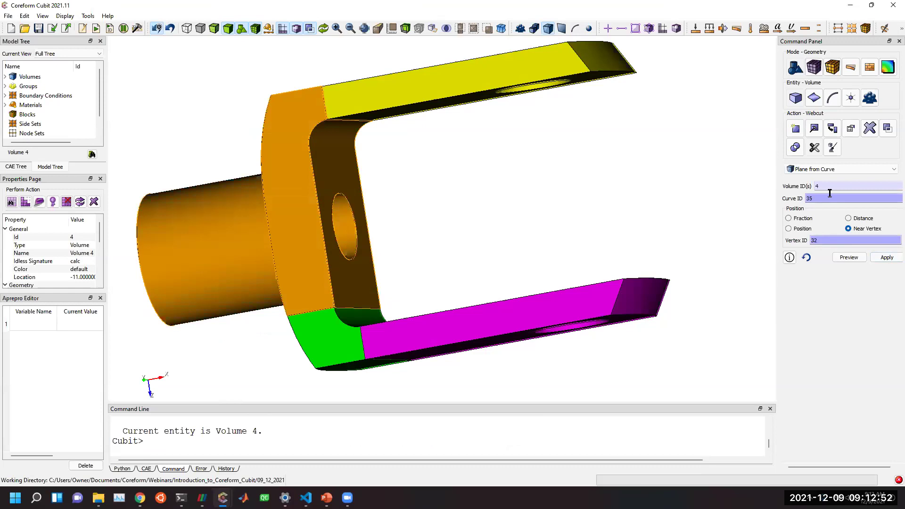
pyautogui.click(830, 187)
pyautogui.click(316, 184)
pyautogui.click(824, 240)
pyautogui.click(309, 148)
pyautogui.click(849, 257)
pyautogui.moveTo(267, 268); pyautogui.dragTo(271, 221, button='middle')
pyautogui.click(887, 258)
# Webcut all volumes with a plane normal to curve 35 at fraction .5 from its start, splitting the shank lengthwise.
pyautogui.moveTo(656, 261); pyautogui.dragTo(492, 208, button='middle')
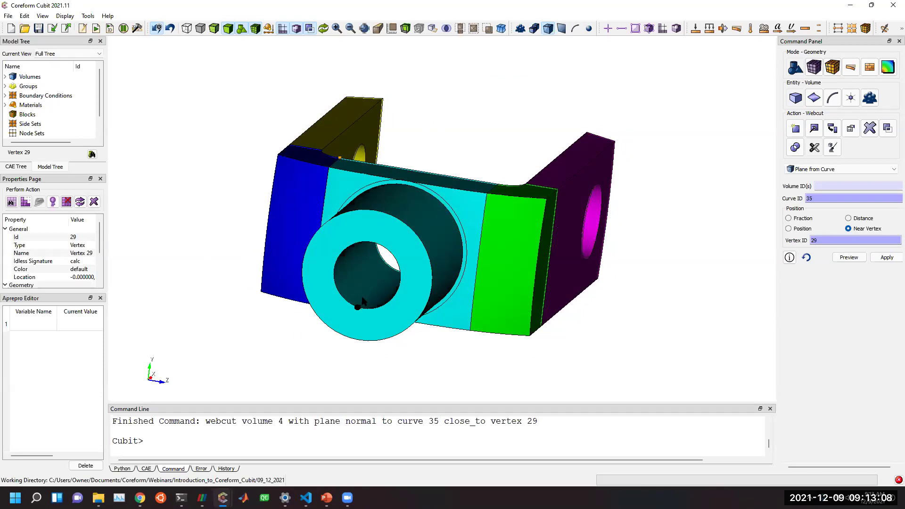
pyautogui.moveTo(310, 252); pyautogui.dragTo(405, 228)
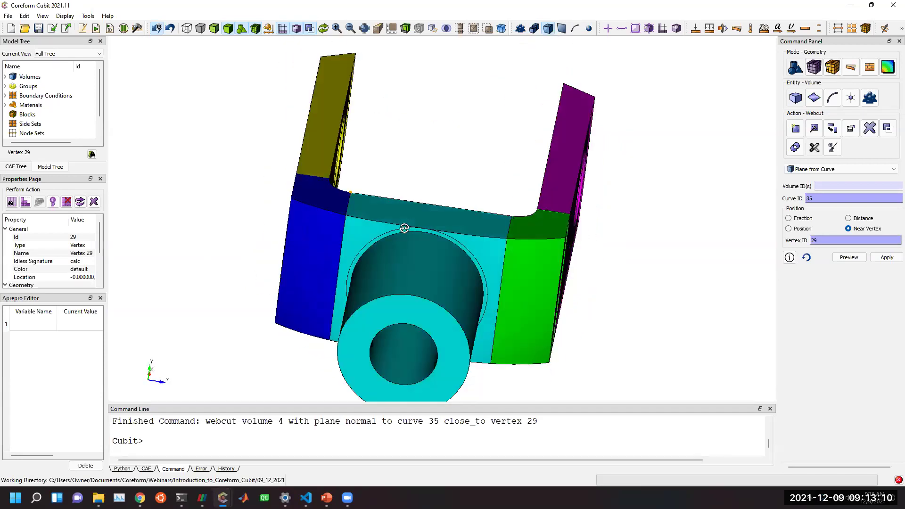
pyautogui.click(834, 171)
pyautogui.click(833, 172)
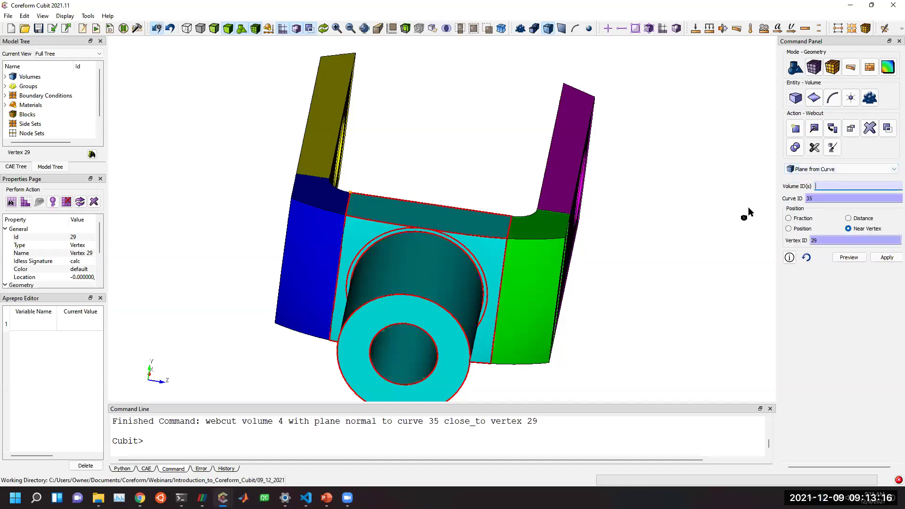
pyautogui.write('all')
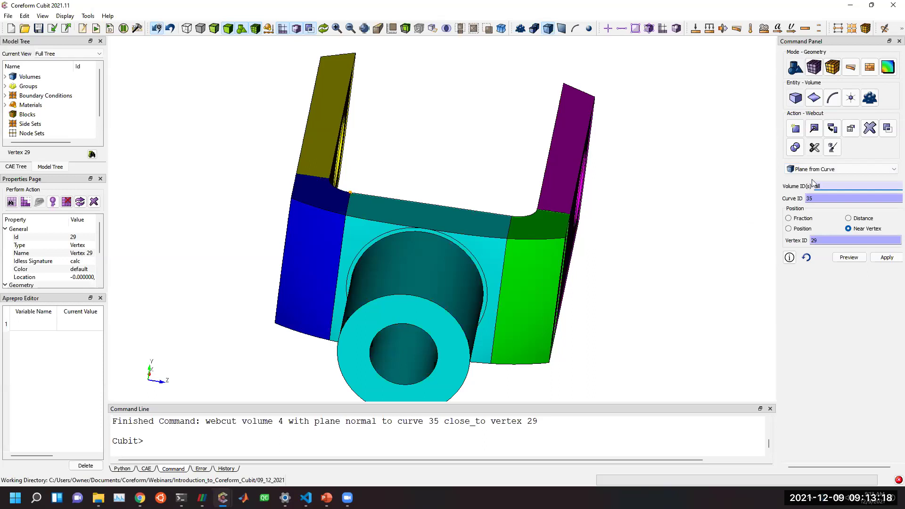
pyautogui.rightClick(826, 186)
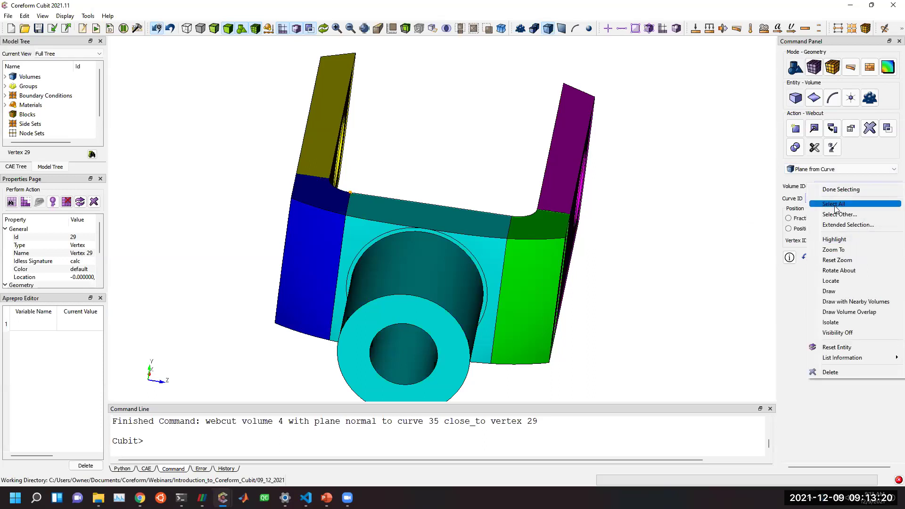
pyautogui.click(833, 204)
pyautogui.click(492, 210)
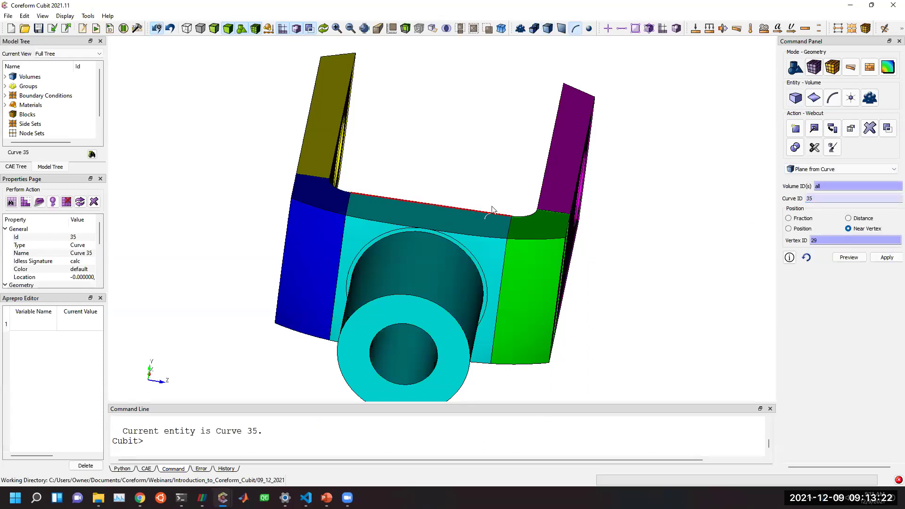
pyautogui.click(789, 219)
pyautogui.click(819, 241)
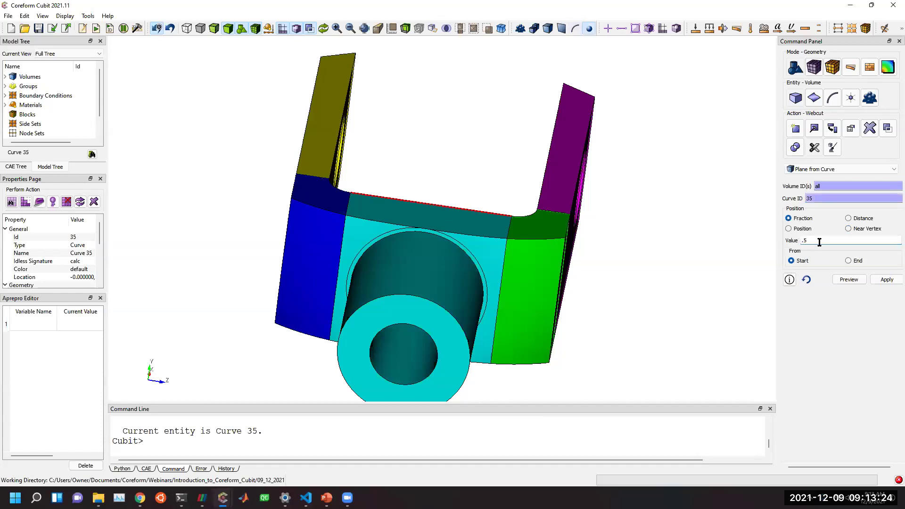
pyautogui.click(849, 279)
pyautogui.moveTo(704, 283); pyautogui.dragTo(669, 300)
pyautogui.click(872, 281)
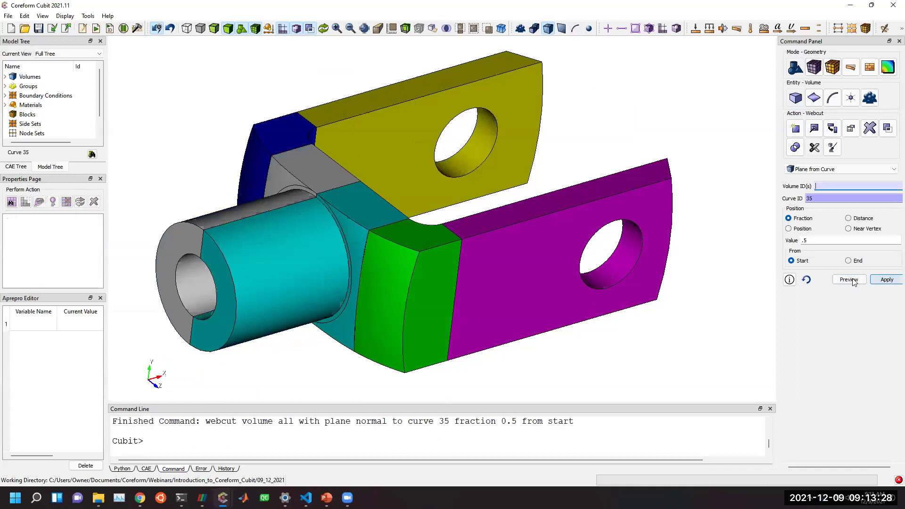
# Webcut all volumes with a plane normal to curve 122, the half-circle bore edge at the shank's end, at fraction .5.
pyautogui.rightClick(821, 186)
pyautogui.click(837, 207)
pyautogui.click(834, 199)
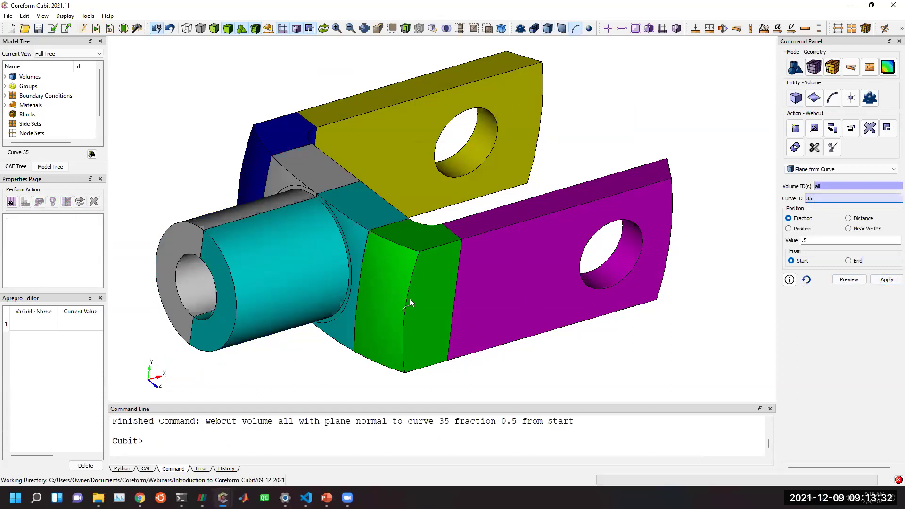
pyautogui.moveTo(409, 299); pyautogui.dragTo(367, 283)
pyautogui.click(278, 281)
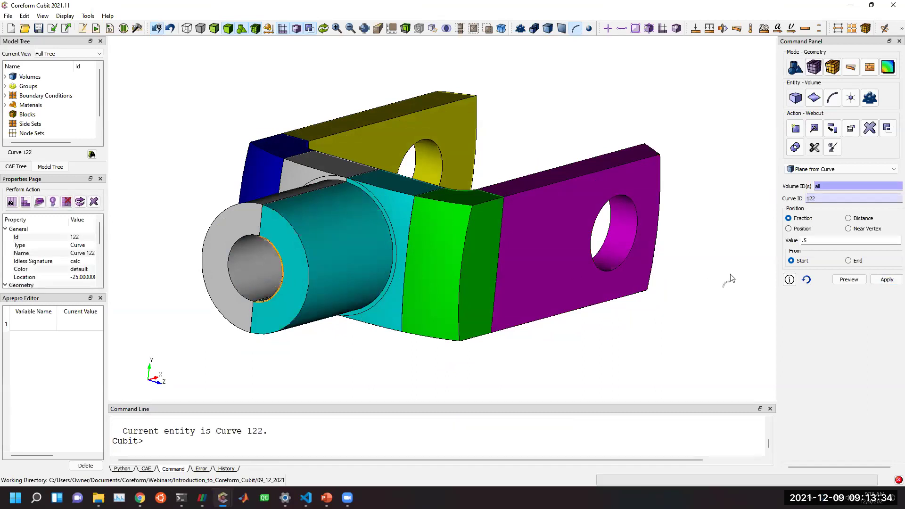
pyautogui.click(849, 279)
pyautogui.moveTo(385, 259); pyautogui.dragTo(492, 269)
pyautogui.click(883, 280)
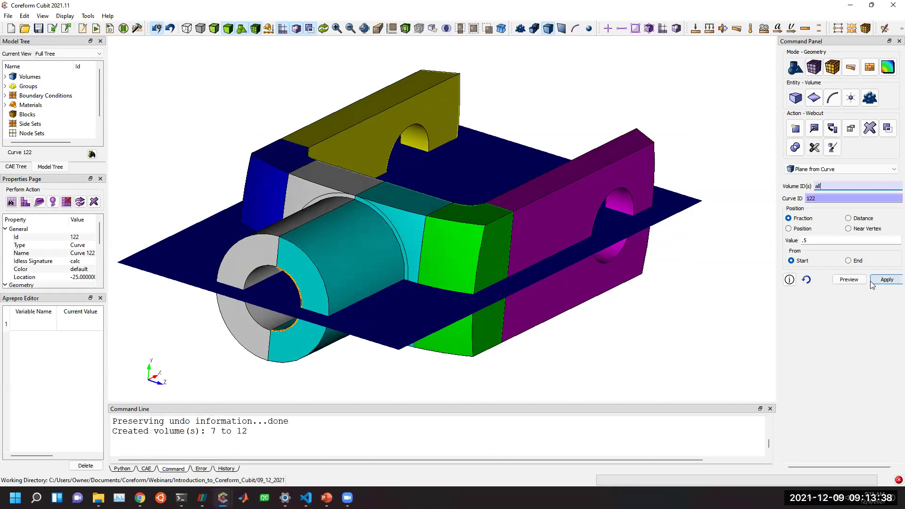
# Set up a Sheet Extended From Surface webcut on the four shank volumes 10, 12, 6 and 4.
pyautogui.moveTo(455, 283); pyautogui.dragTo(372, 222)
pyautogui.click(354, 220)
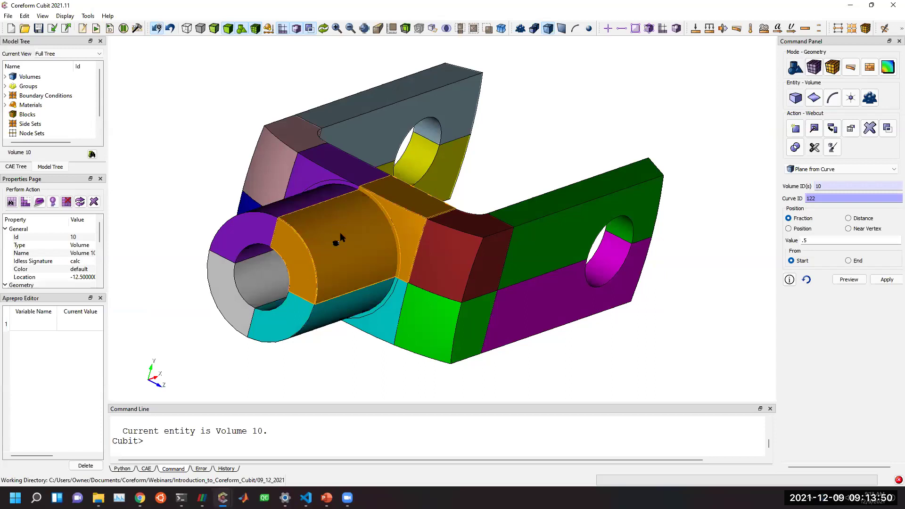
pyautogui.moveTo(376, 271); pyautogui.dragTo(517, 243)
pyautogui.click(826, 169)
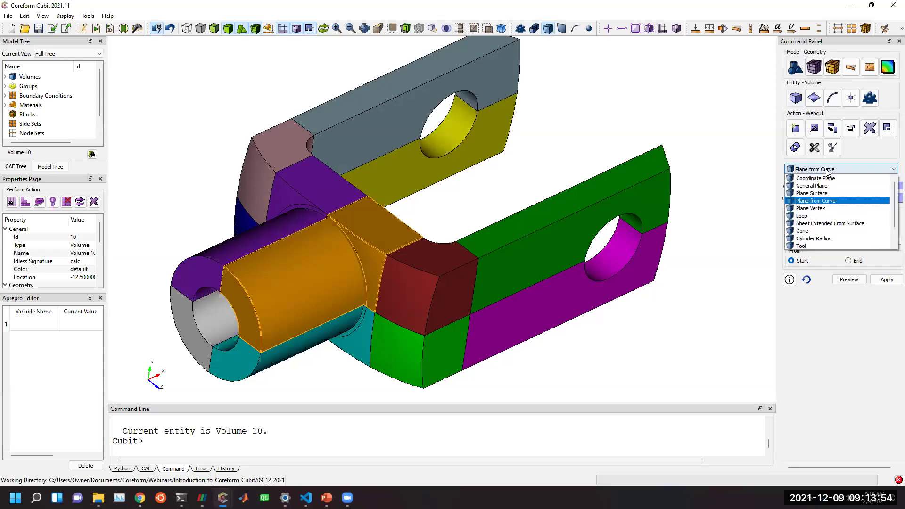
pyautogui.click(828, 227)
pyautogui.moveTo(569, 208); pyautogui.dragTo(502, 212)
pyautogui.keyDown('ctrl'); pyautogui.click(412, 157); pyautogui.keyUp('ctrl')
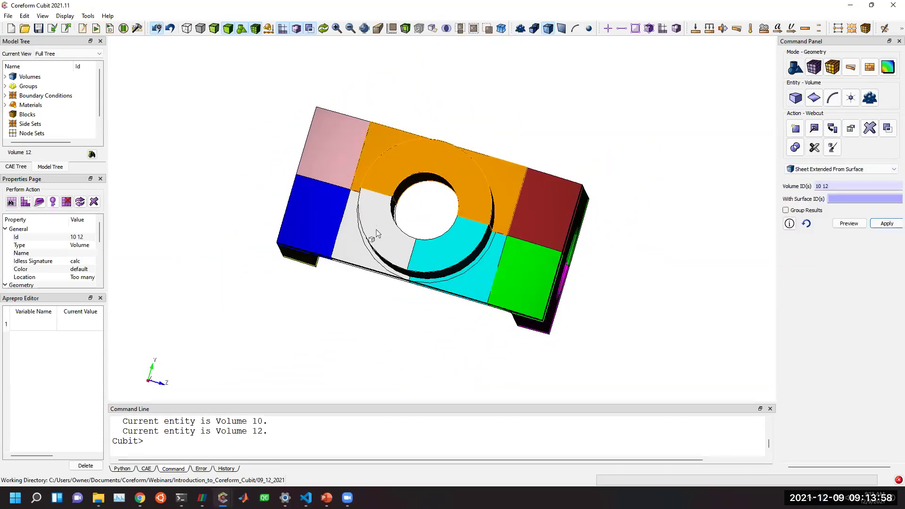
pyautogui.keyDown('ctrl'); pyautogui.click(380, 226); pyautogui.keyUp('ctrl')
pyautogui.keyDown('ctrl'); pyautogui.click(453, 264); pyautogui.keyUp('ctrl')
# Preview and apply the webcut with the sheet extended from surface 121, the shank's outer cylindrical surface.
pyautogui.click(831, 199)
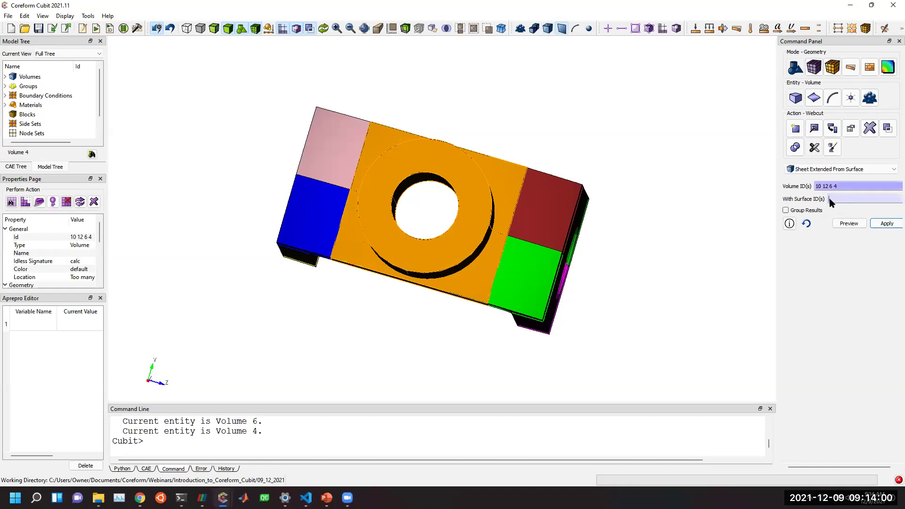
pyautogui.moveTo(514, 210); pyautogui.dragTo(376, 256)
pyautogui.click(374, 257)
pyautogui.click(847, 224)
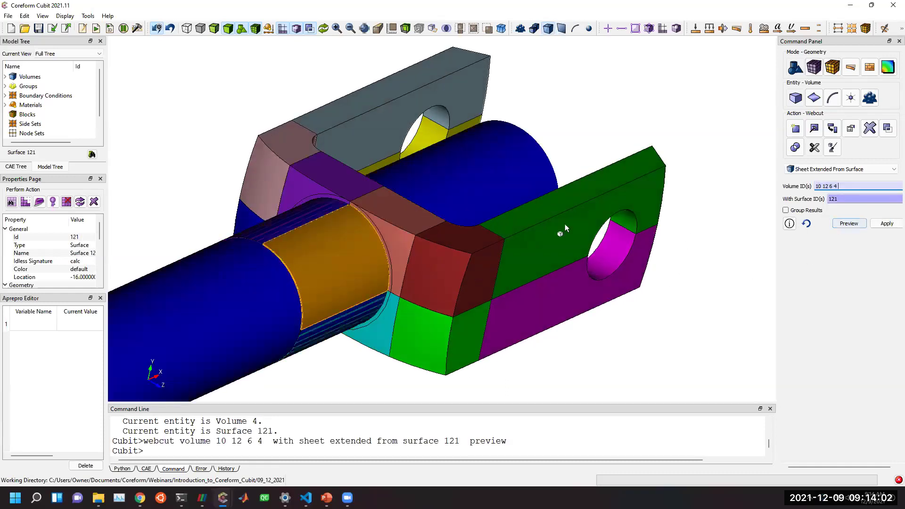
pyautogui.moveTo(565, 224); pyautogui.dragTo(251, 313)
pyautogui.click(887, 223)
# Display the model transparently and select the four cylindrical shank quarters, volumes 13, 14, 15 and 16, for webcutting.
pyautogui.moveTo(684, 208); pyautogui.dragTo(291, 211)
pyautogui.click(384, 218)
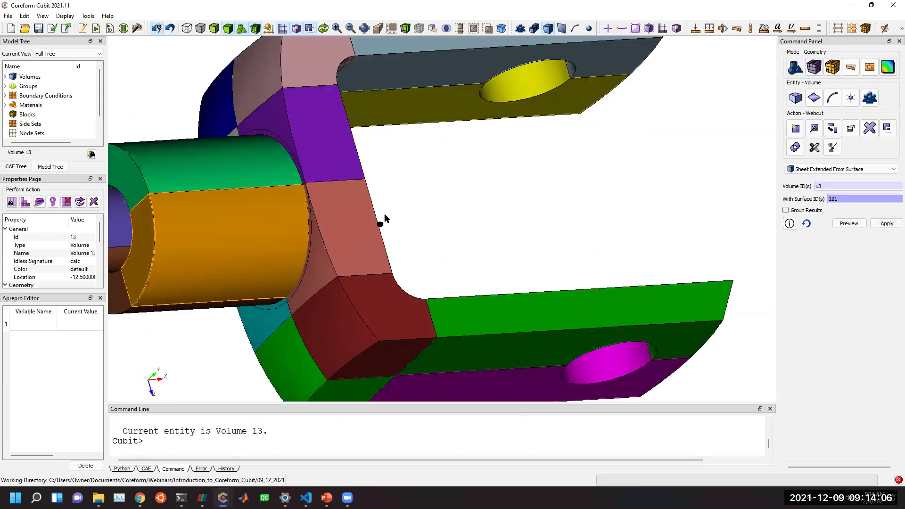
pyautogui.moveTo(383, 218); pyautogui.dragTo(193, 61)
pyautogui.click(214, 28)
pyautogui.moveTo(340, 236); pyautogui.dragTo(274, 165)
pyautogui.moveTo(270, 202); pyautogui.dragTo(193, 162)
pyautogui.moveTo(235, 196); pyautogui.dragTo(323, 209, button='middle')
pyautogui.keyDown('ctrl'); pyautogui.click(251, 190); pyautogui.keyUp('ctrl')
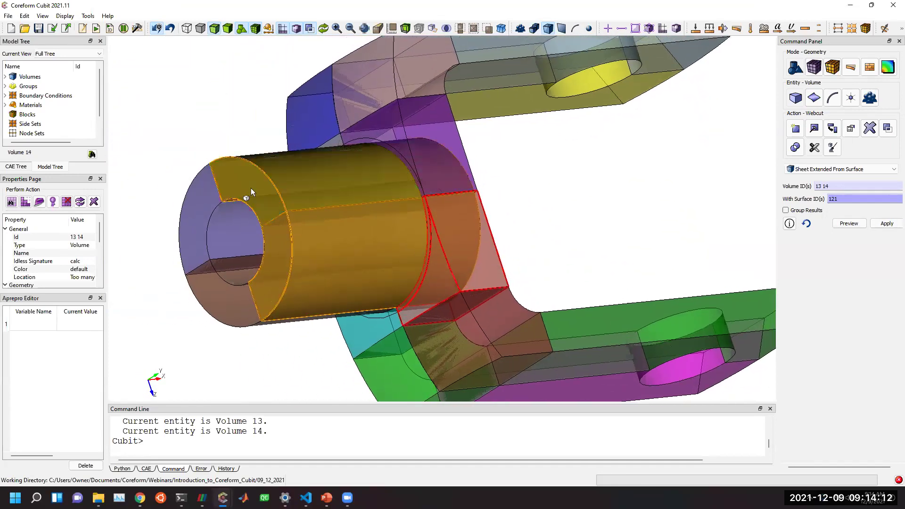
pyautogui.keyDown('ctrl'); pyautogui.click(209, 204); pyautogui.keyUp('ctrl')
pyautogui.keyDown('ctrl'); pyautogui.click(233, 294); pyautogui.keyUp('ctrl')
pyautogui.moveTo(240, 309); pyautogui.dragTo(355, 289)
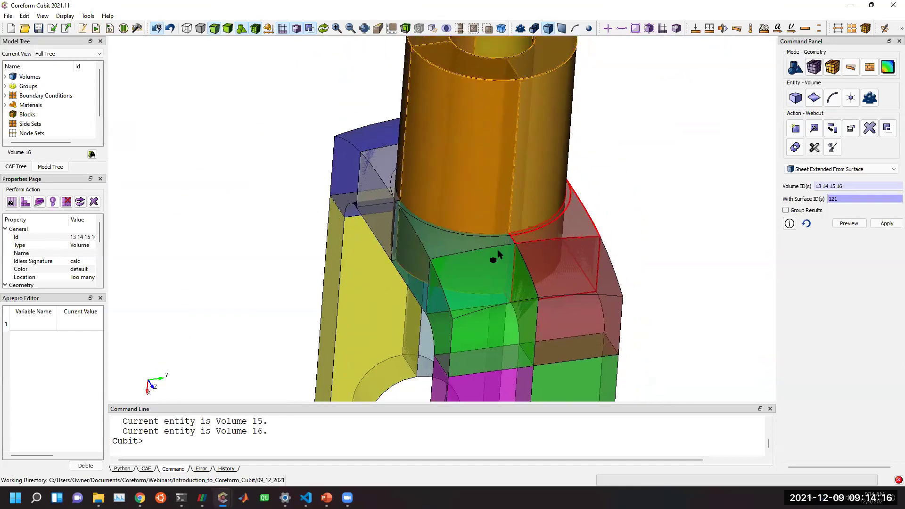
# Webcut volumes 13, 14, 15 and 16 with the plane of surface 117, the narrow ring face at the shank's base.
pyautogui.click(848, 173)
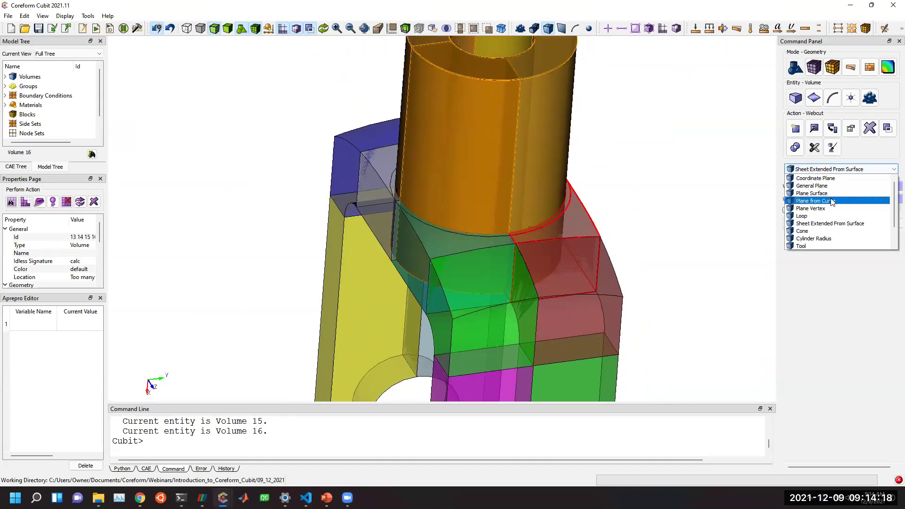
pyautogui.click(849, 192)
pyautogui.scroll(5, 515, 269)
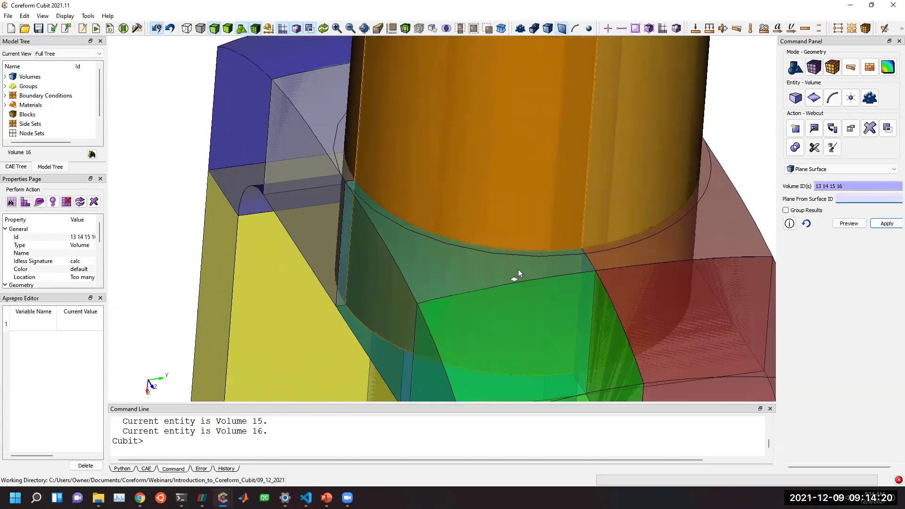
pyautogui.click(518, 257)
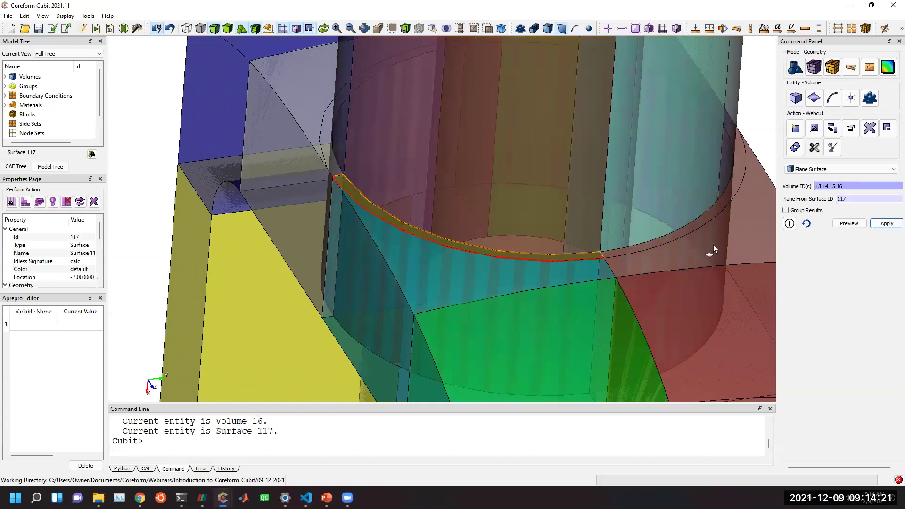
pyautogui.click(848, 223)
pyautogui.click(887, 223)
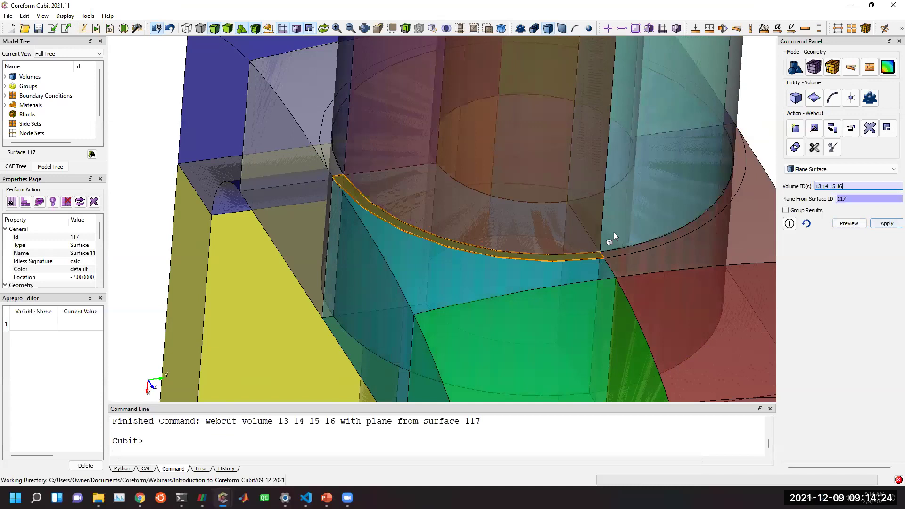
# Return the model display to opaque shading and view the cut shank from its open end.
pyautogui.scroll(-5, 614, 236)
pyautogui.moveTo(563, 240); pyautogui.dragTo(441, 193, button='middle')
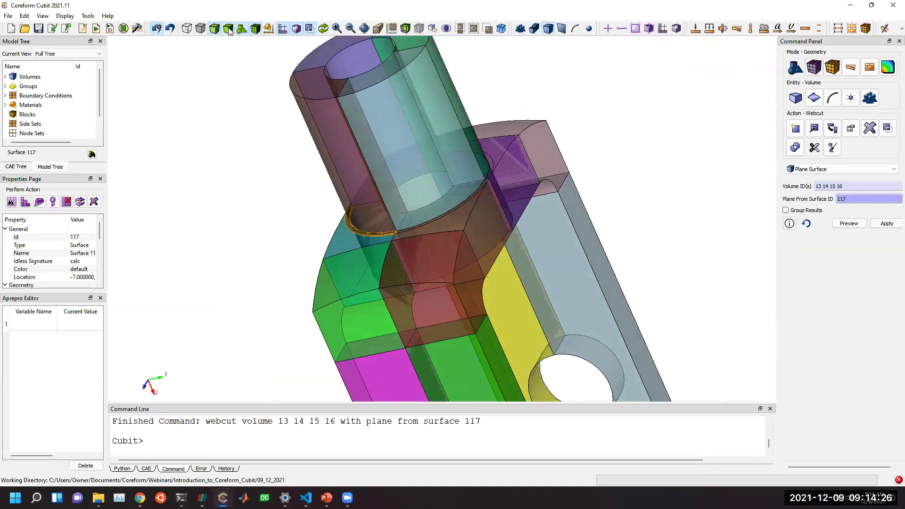
pyautogui.click(228, 30)
pyautogui.moveTo(269, 134)
pyautogui.mouseDown(button='middle')
pyautogui.moveTo(265, 214)
pyautogui.moveTo(364, 204)
pyautogui.moveTo(438, 254)
pyautogui.moveTo(516, 245)
pyautogui.moveTo(340, 190)
pyautogui.mouseUp(button='middle')
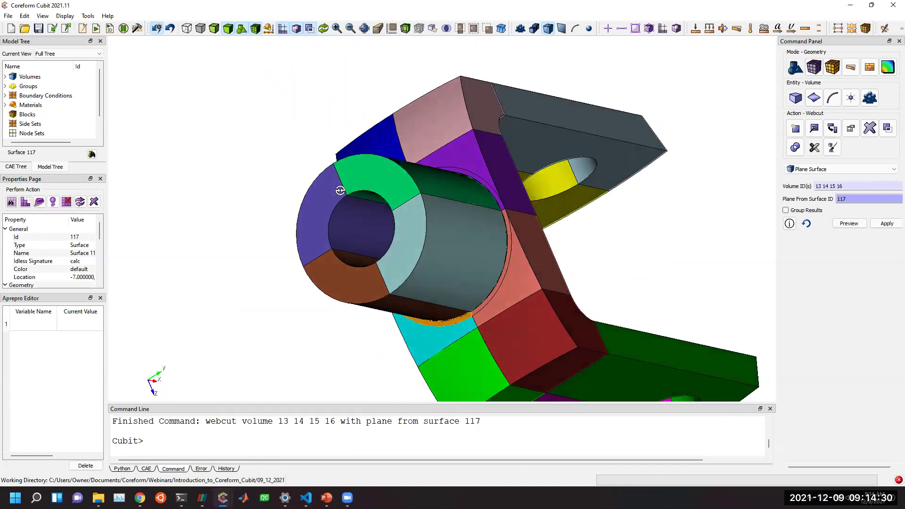
# Set up a composite surface creation and select surfaces 122, 123, 149 and 155 around the shank's base.
pyautogui.click(814, 68)
pyautogui.click(795, 69)
pyautogui.click(814, 98)
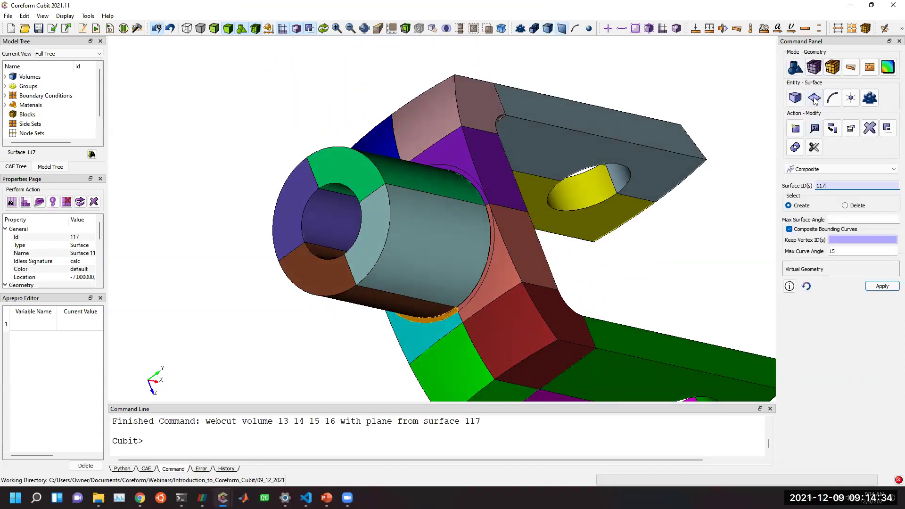
pyautogui.scroll(5, 607, 253)
pyautogui.scroll(-2, 502, 251)
pyautogui.scroll(3, 538, 224)
pyautogui.click(541, 220)
pyautogui.keyDown('ctrl'); pyautogui.click(573, 301); pyautogui.keyUp('ctrl')
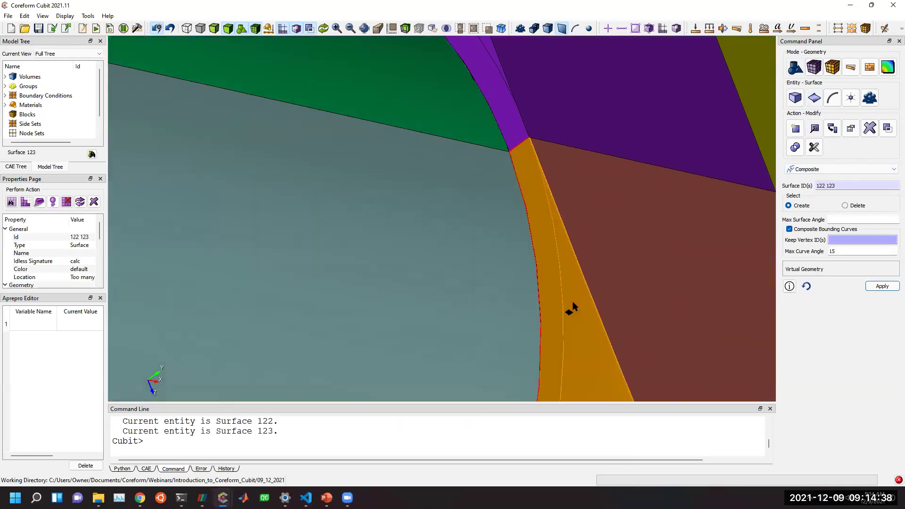
pyautogui.keyDown('ctrl'); pyautogui.click(510, 113); pyautogui.keyUp('ctrl')
pyautogui.scroll(3, 497, 151)
pyautogui.keyDown('ctrl'); pyautogui.click(500, 148); pyautogui.keyUp('ctrl')
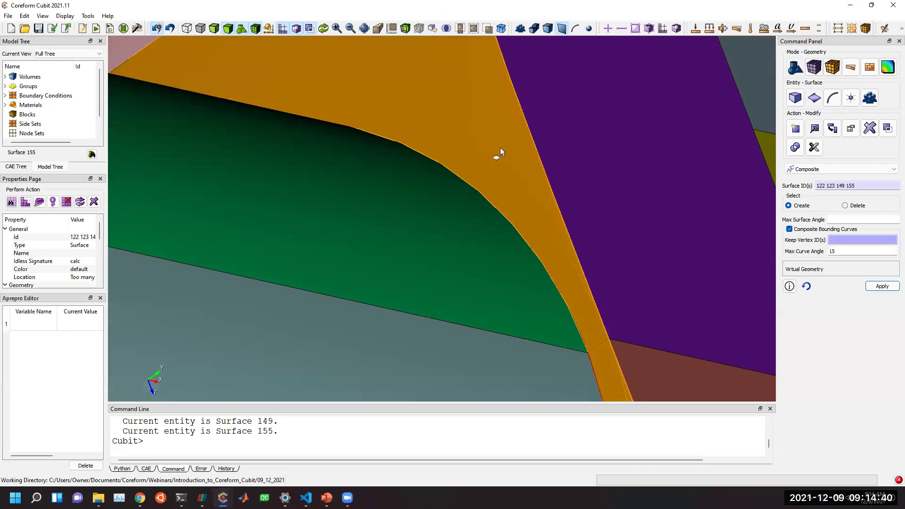
# Extend the selection to surfaces 117, 119, 122, 123, 141, 147, 149 and 155 and composite them with a maximum curve angle of 15.
pyautogui.rightClick(500, 148)
pyautogui.click(538, 200)
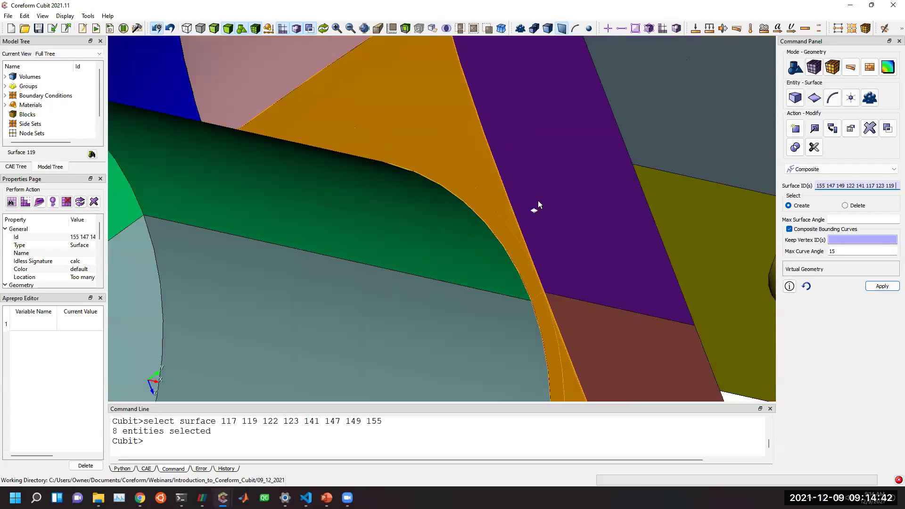
pyautogui.scroll(-5, 529, 211)
pyautogui.moveTo(529, 211); pyautogui.dragTo(700, 214)
pyautogui.click(882, 286)
# Examine the composited faces around the shank's base and the partitioned knuckle as a whole.
pyautogui.moveTo(596, 208); pyautogui.dragTo(394, 216)
pyautogui.scroll(5, 394, 215)
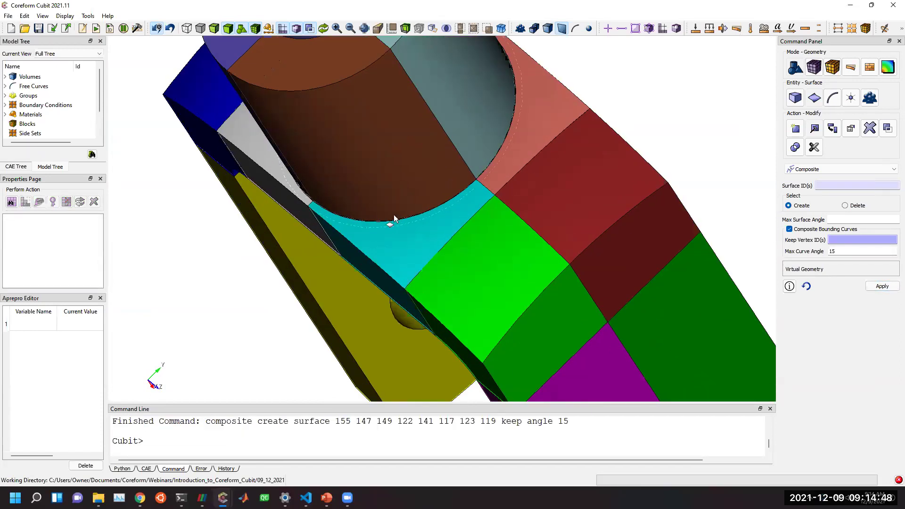
pyautogui.scroll(-2, 417, 287)
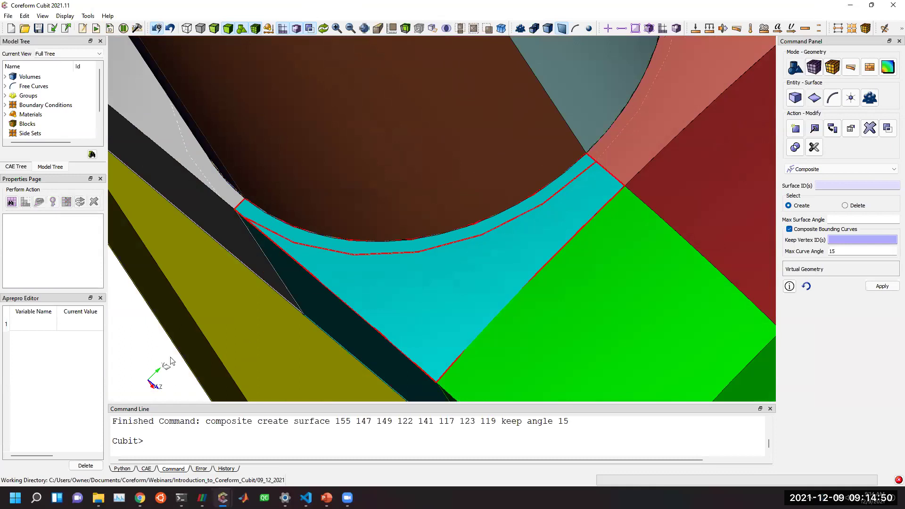
pyautogui.click(562, 28)
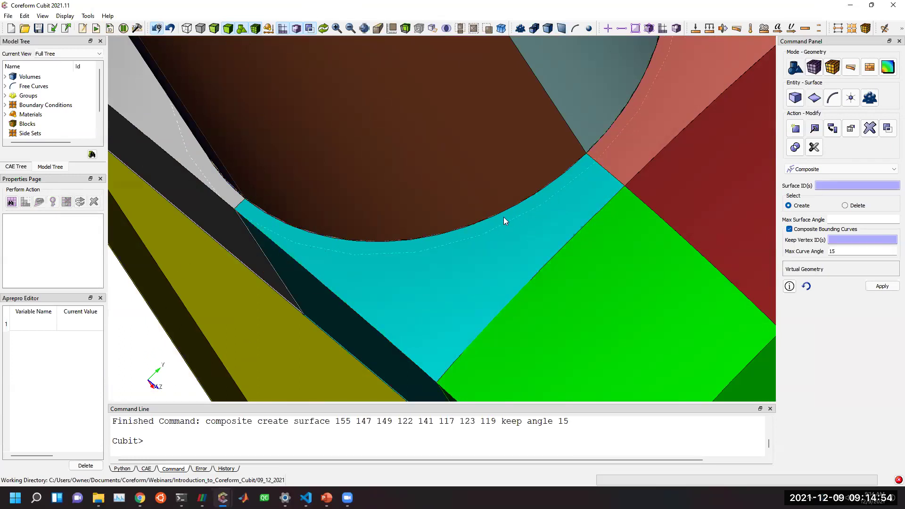
pyautogui.scroll(-5, 475, 277)
pyautogui.moveTo(474, 276); pyautogui.dragTo(276, 239)
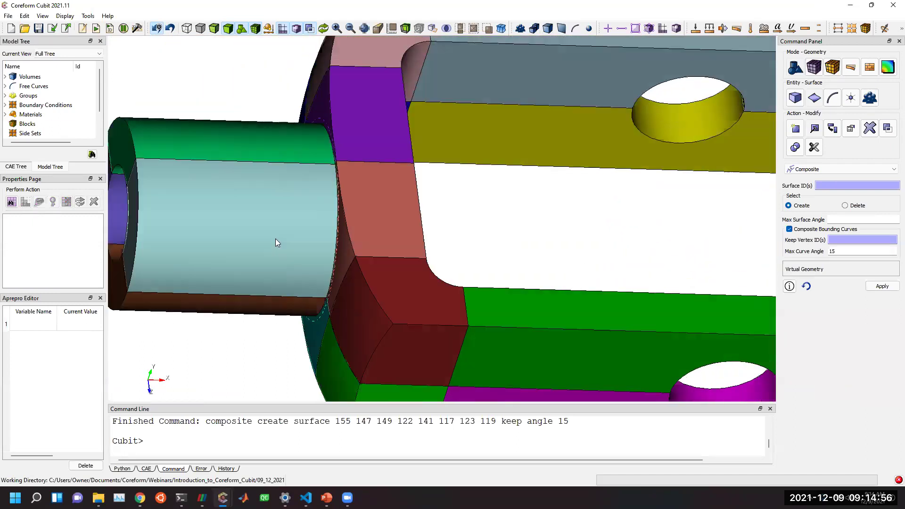
pyautogui.scroll(-2, 390, 248)
pyautogui.moveTo(390, 248); pyautogui.dragTo(442, 226)
# Imprint and merge all volumes of the knuckle.
pyautogui.click(385, 443)
pyautogui.click(888, 128)
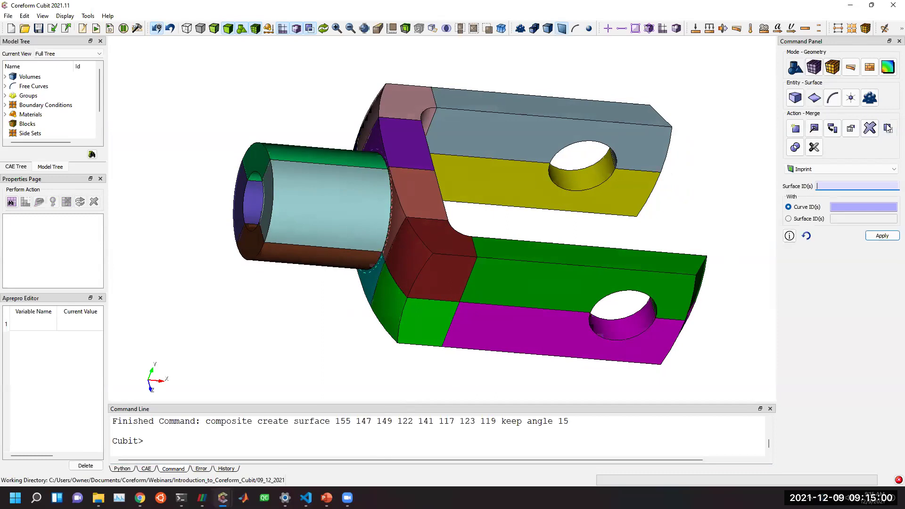
pyautogui.click(795, 98)
pyautogui.click(888, 128)
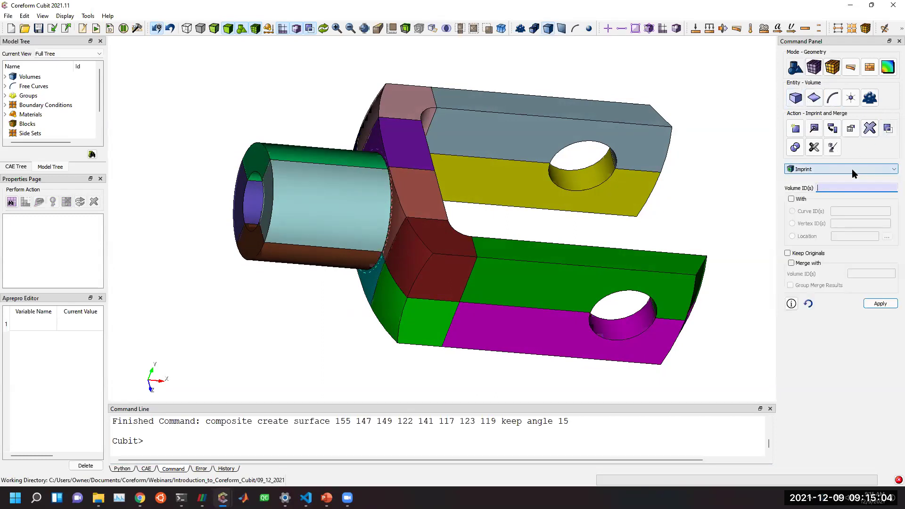
pyautogui.click(837, 168)
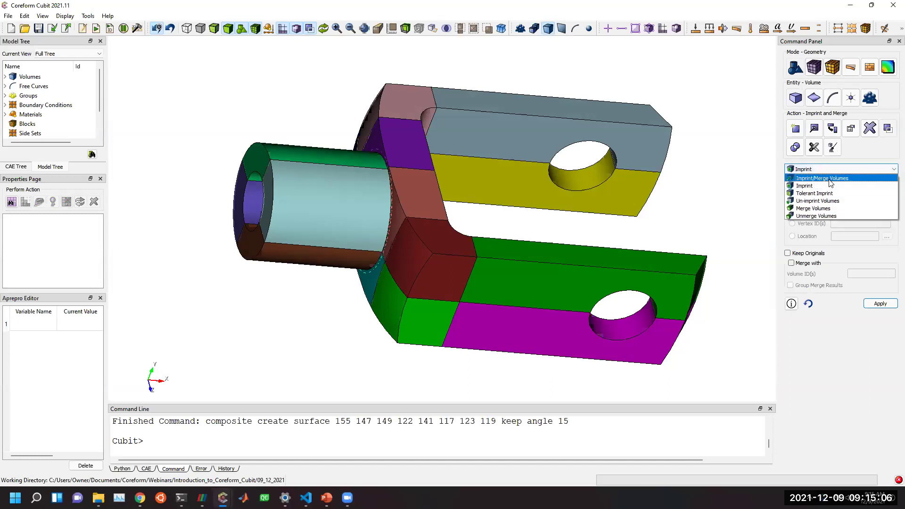
pyautogui.click(829, 179)
pyautogui.rightClick(839, 186)
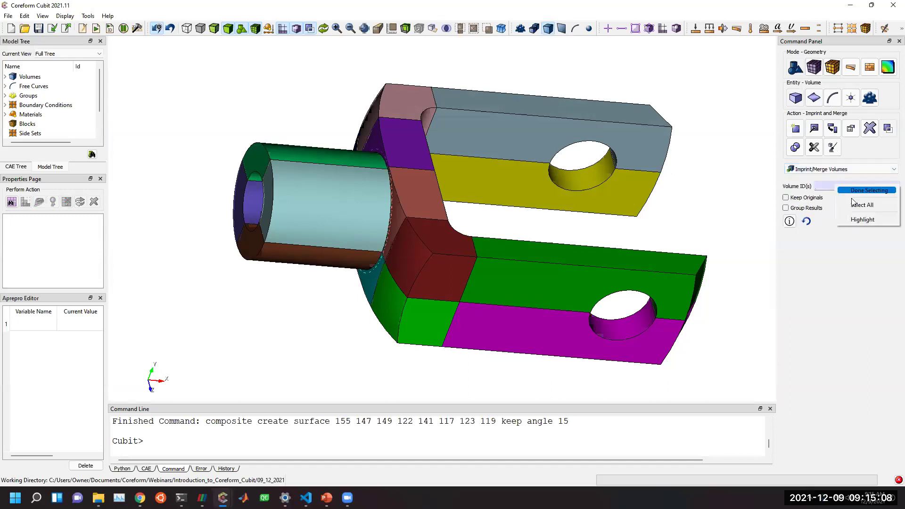
pyautogui.click(857, 206)
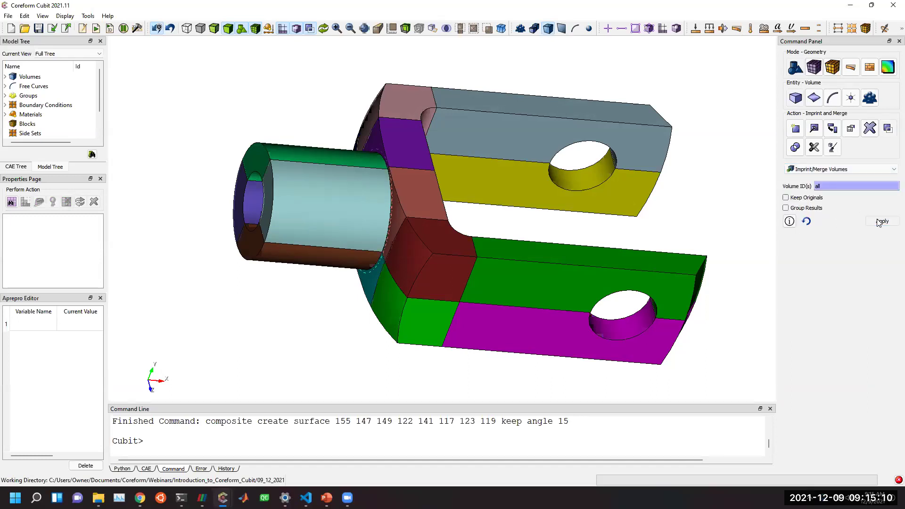
pyautogui.moveTo(586, 213); pyautogui.dragTo(482, 205)
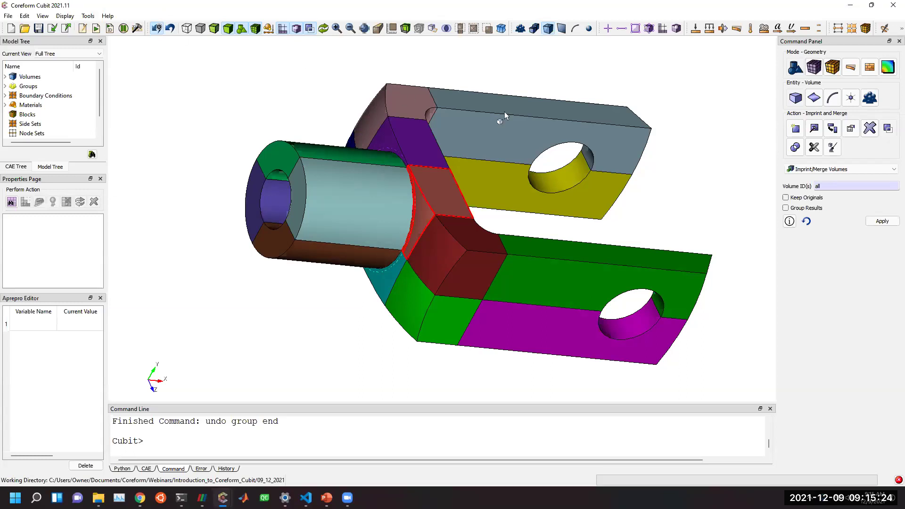
pyautogui.moveTo(586, 188); pyautogui.dragTo(545, 217)
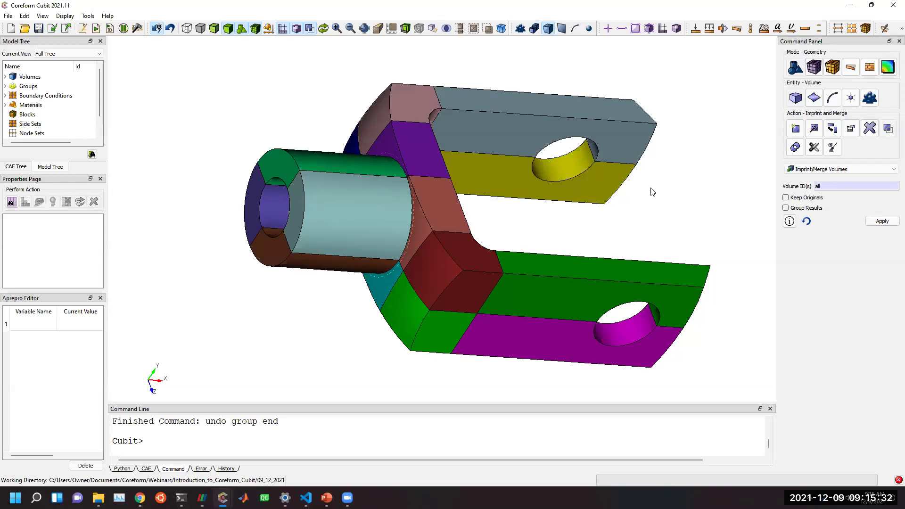
# Apply the Sweep meshing scheme to all volumes with automatic source and target selection.
pyautogui.click(814, 66)
pyautogui.click(797, 101)
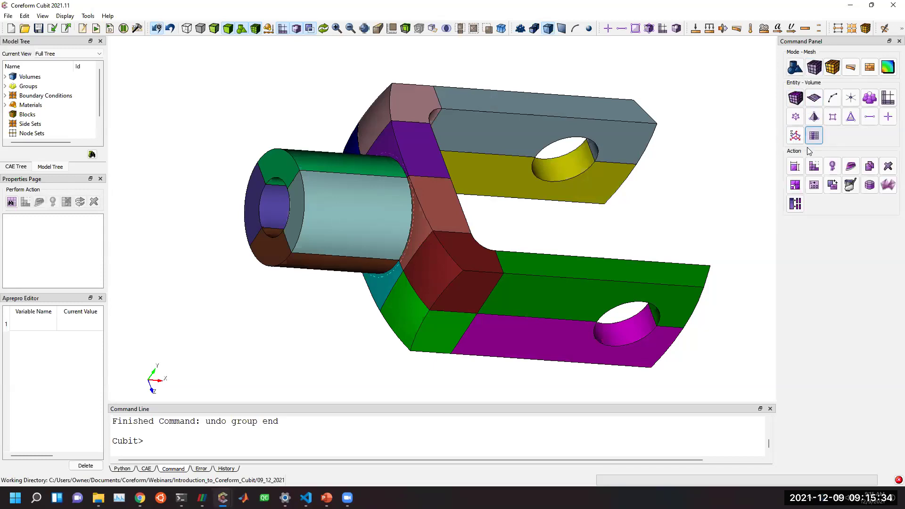
pyautogui.click(818, 229)
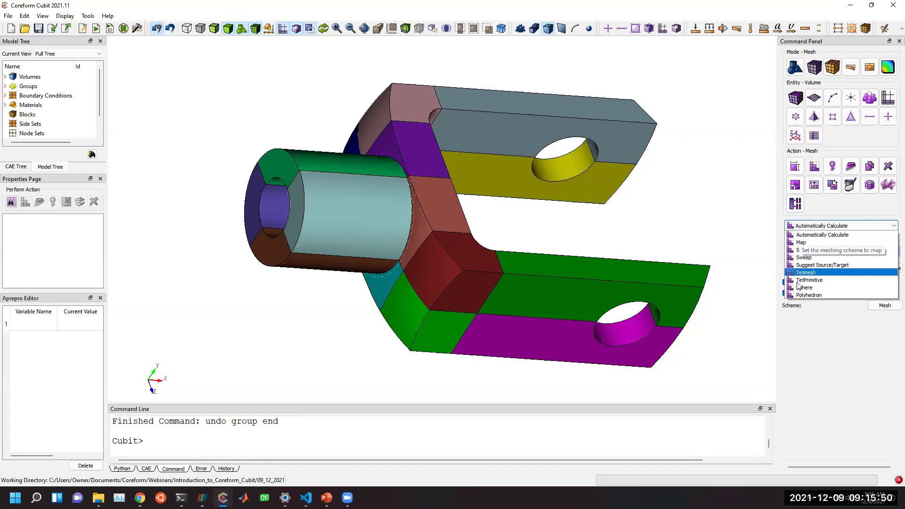
pyautogui.click(800, 258)
pyautogui.moveTo(502, 218); pyautogui.dragTo(561, 210)
pyautogui.moveTo(592, 169); pyautogui.dragTo(519, 165)
pyautogui.rightClick(827, 251)
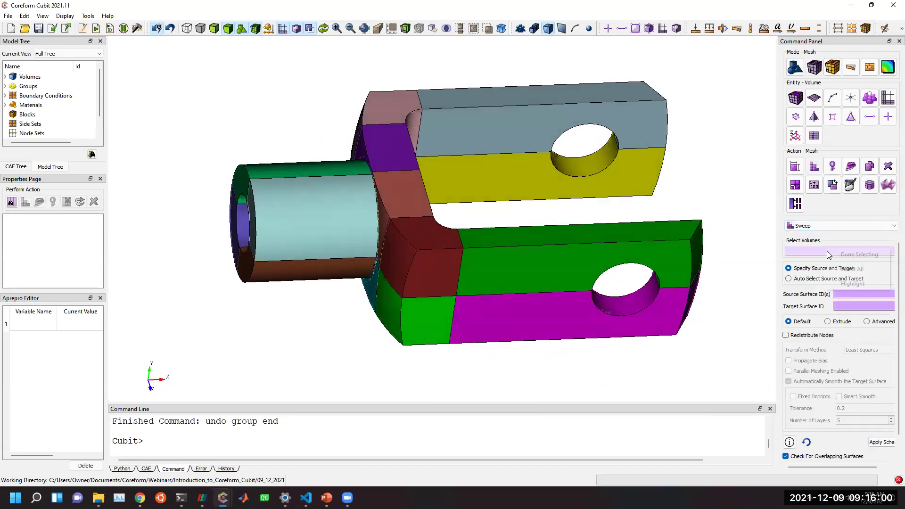
pyautogui.click(857, 268)
pyautogui.click(800, 279)
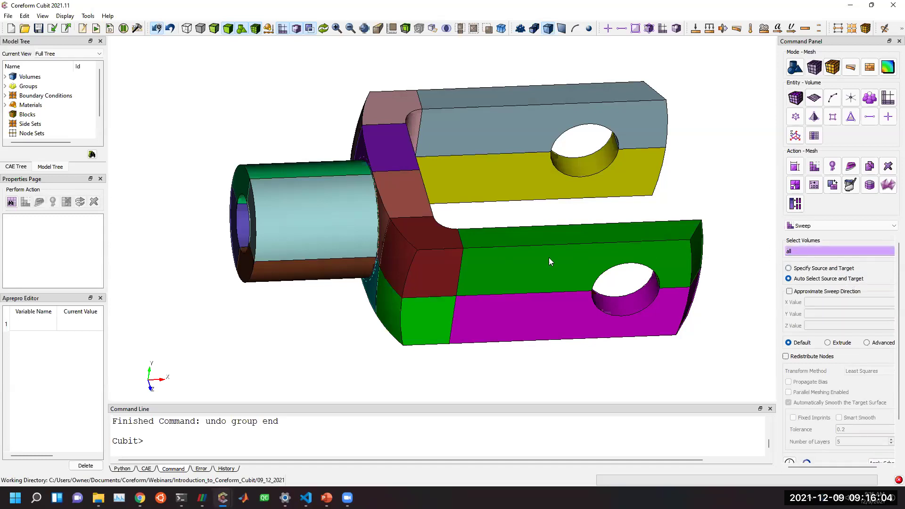
pyautogui.scroll(-2, 879, 419)
pyautogui.click(881, 418)
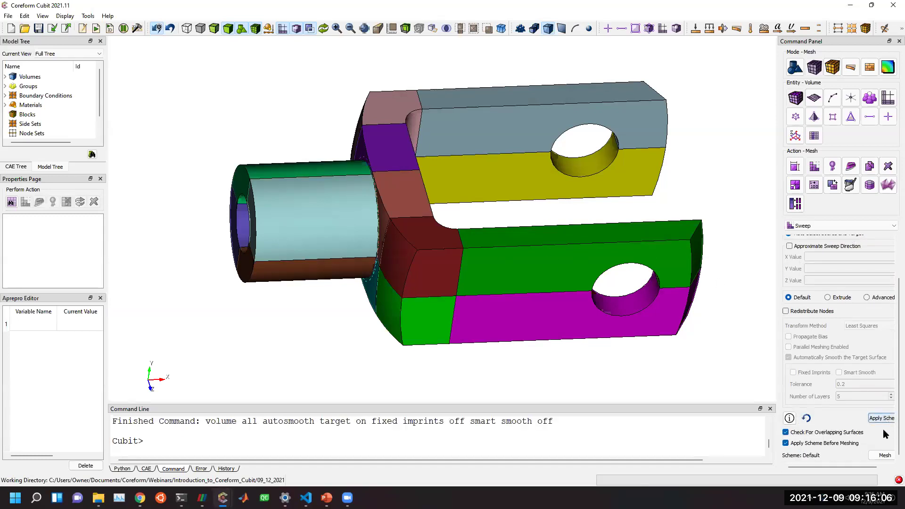
# Mesh all volumes with the sweep scheme, and delete the mesh again.
pyautogui.click(885, 456)
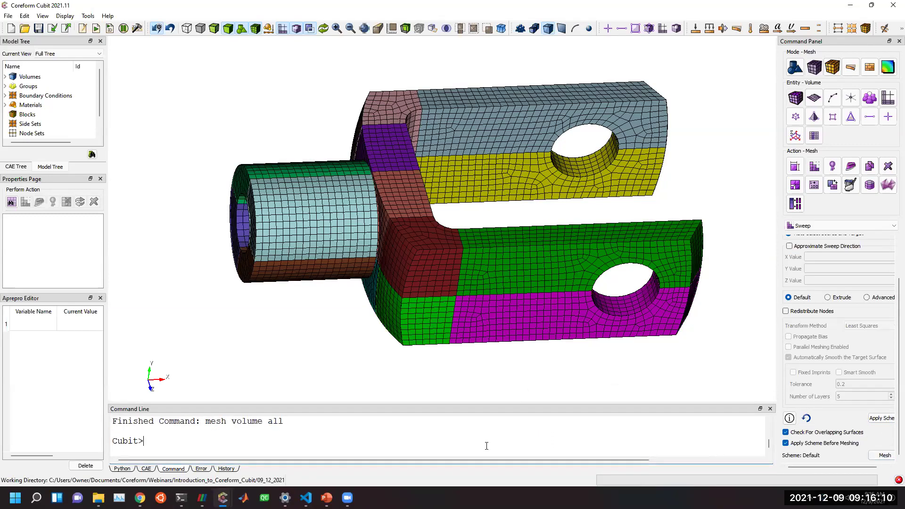
pyautogui.write('elet')
pyautogui.press('Return')
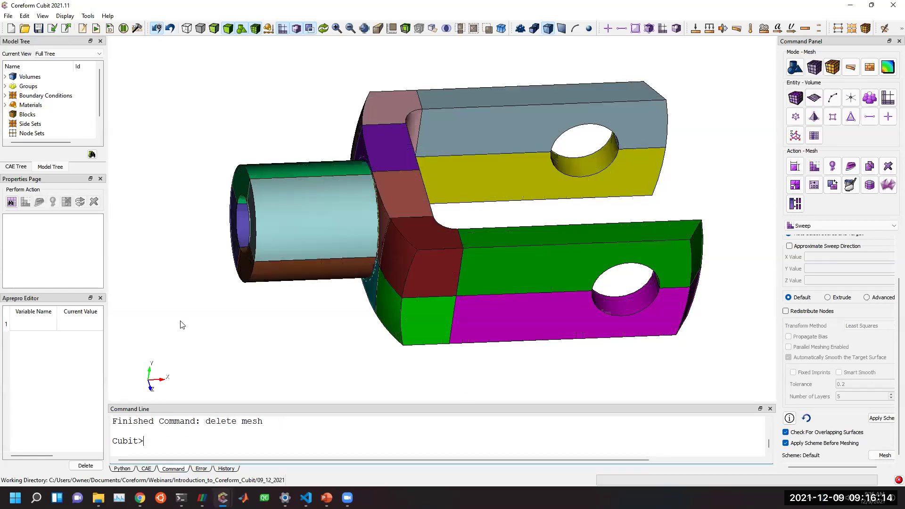
# Check the meshing properties of shank volume 13 and set up Approximate Size intervals for all volumes.
pyautogui.click(314, 254)
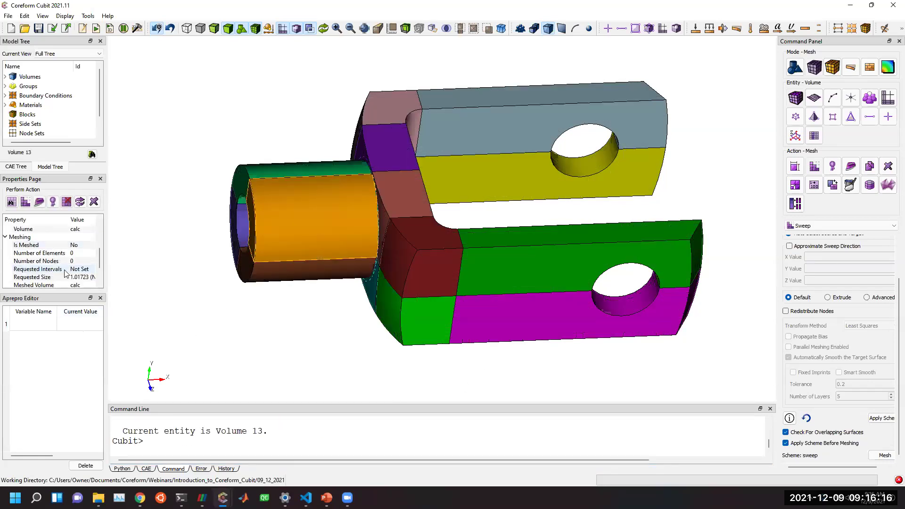
pyautogui.scroll(2, 846, 293)
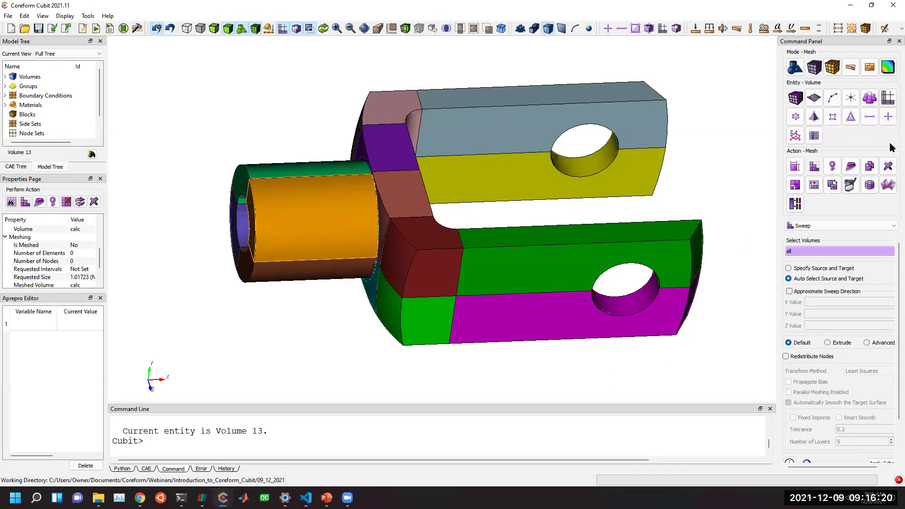
pyautogui.click(796, 168)
pyautogui.click(814, 226)
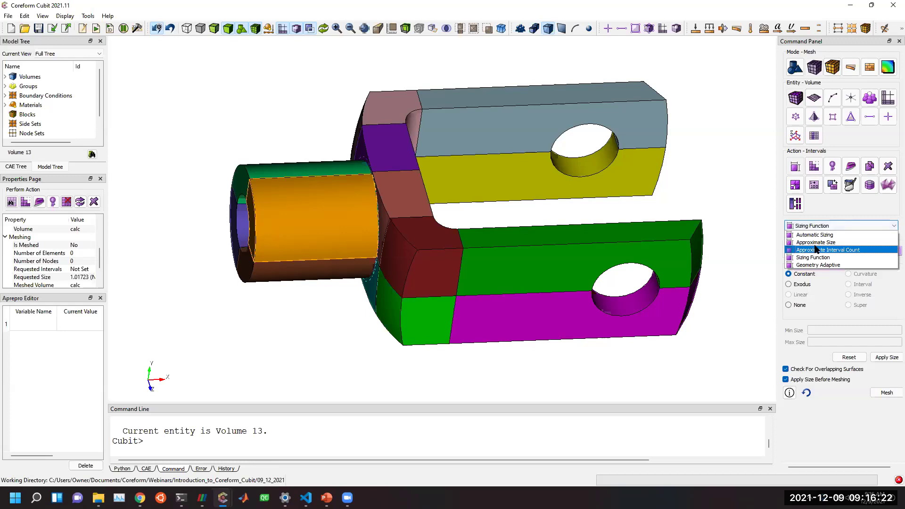
pyautogui.click(816, 242)
pyautogui.rightClick(818, 252)
pyautogui.click(834, 274)
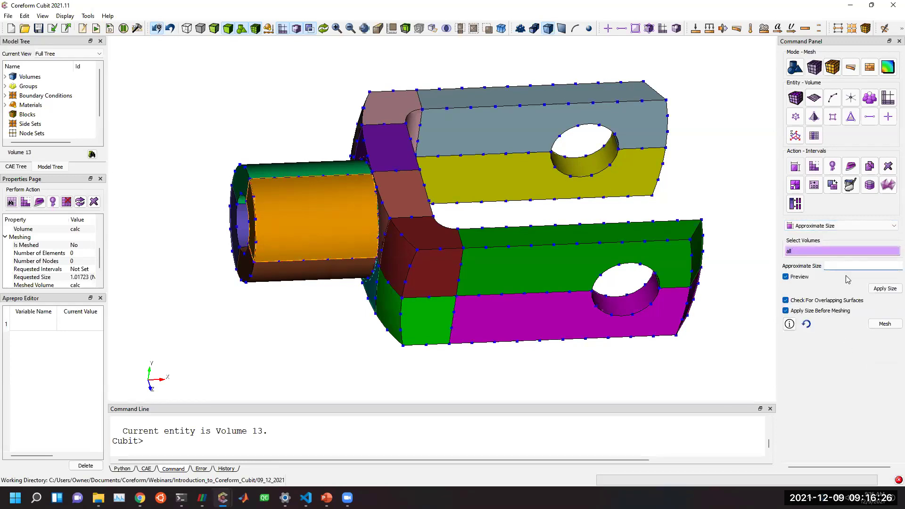
# Set the approximate element size to 4 for all volumes, apply it and mesh them.
pyautogui.press('Tab')
pyautogui.doubleClick(844, 268)
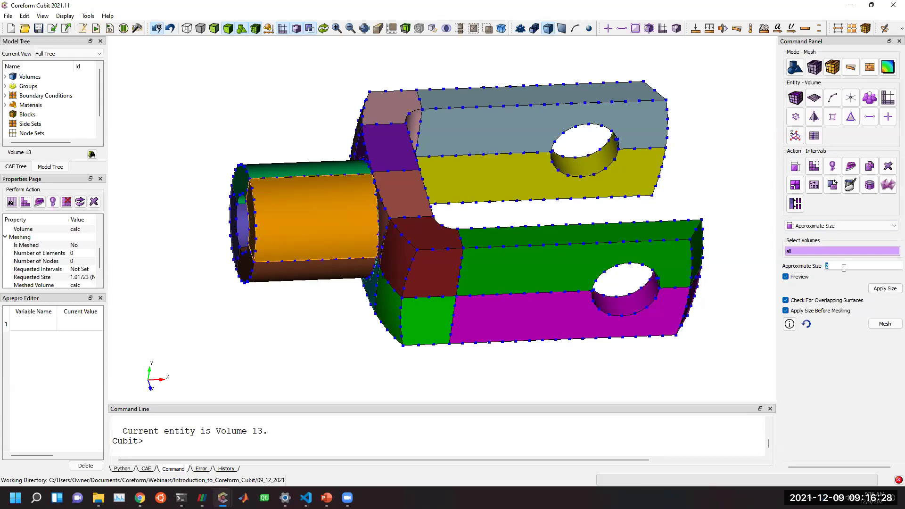
pyautogui.write('4')
pyautogui.click(885, 288)
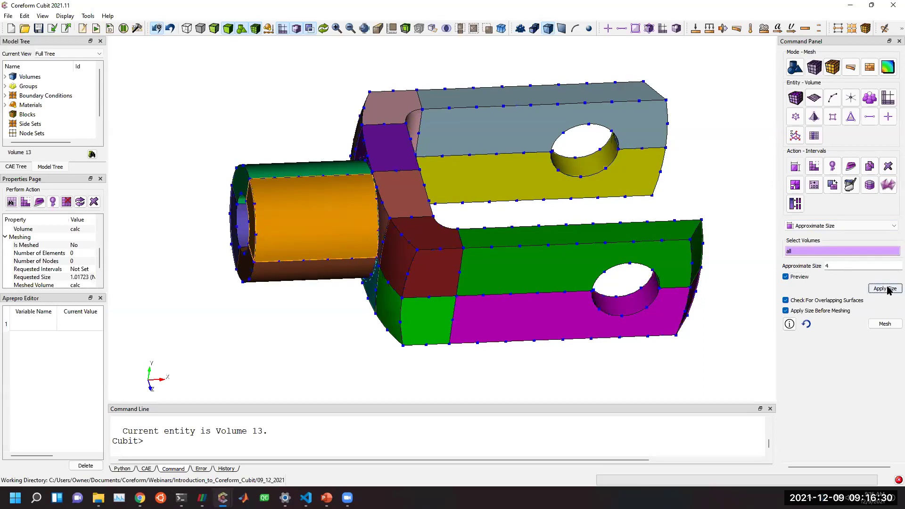
pyautogui.click(886, 324)
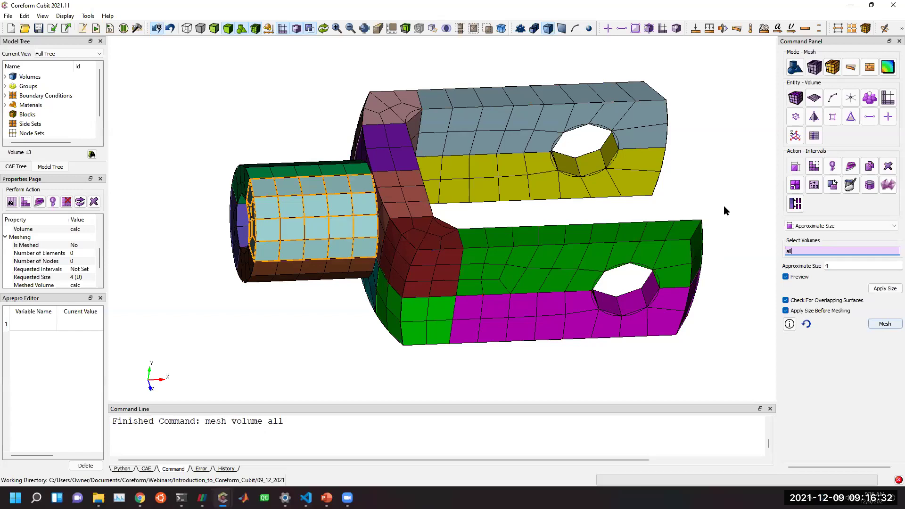
# Inspect the paved elements on the shank's annular end face and delete the mesh from the whole model.
pyautogui.moveTo(503, 228); pyautogui.dragTo(414, 243)
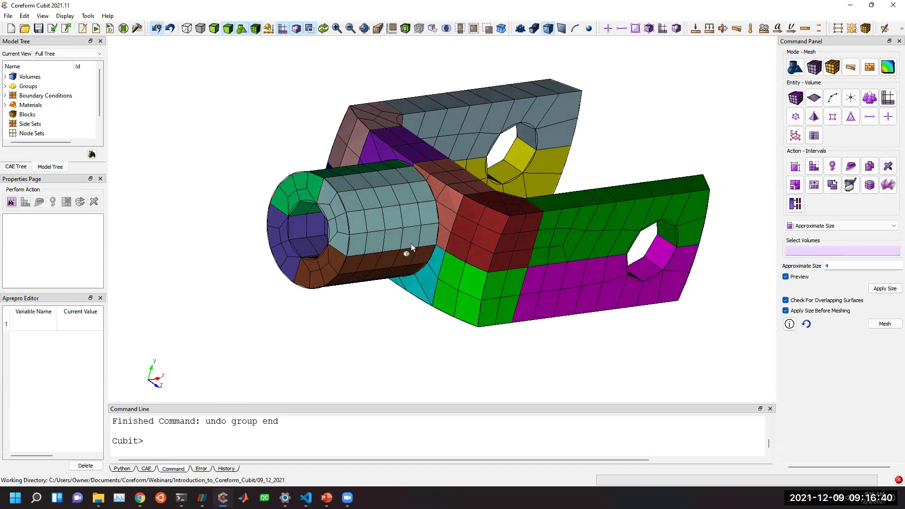
pyautogui.moveTo(384, 313); pyautogui.dragTo(390, 230)
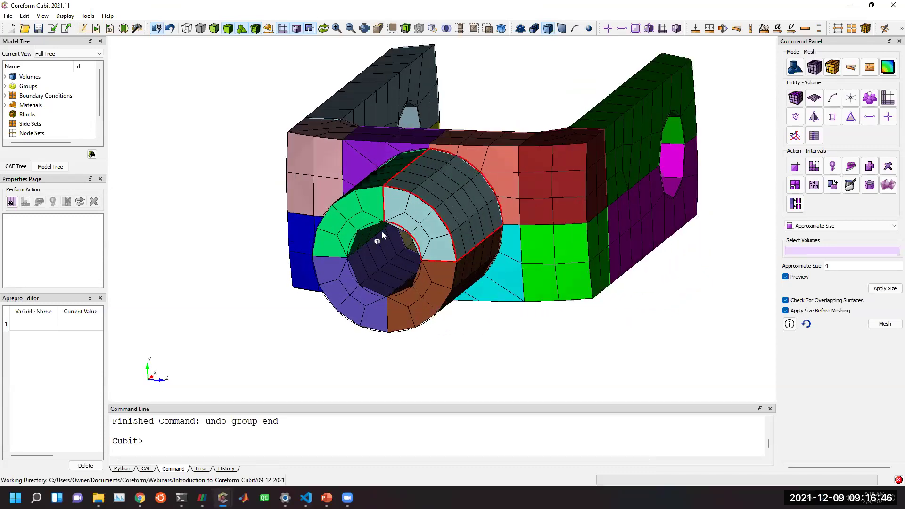
pyautogui.scroll(4, 416, 202)
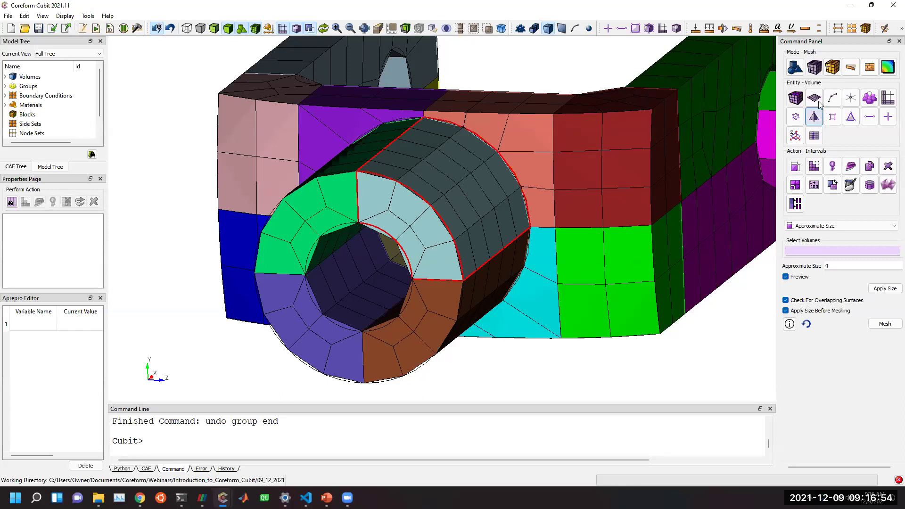
pyautogui.click(442, 423)
pyautogui.write('delete ')
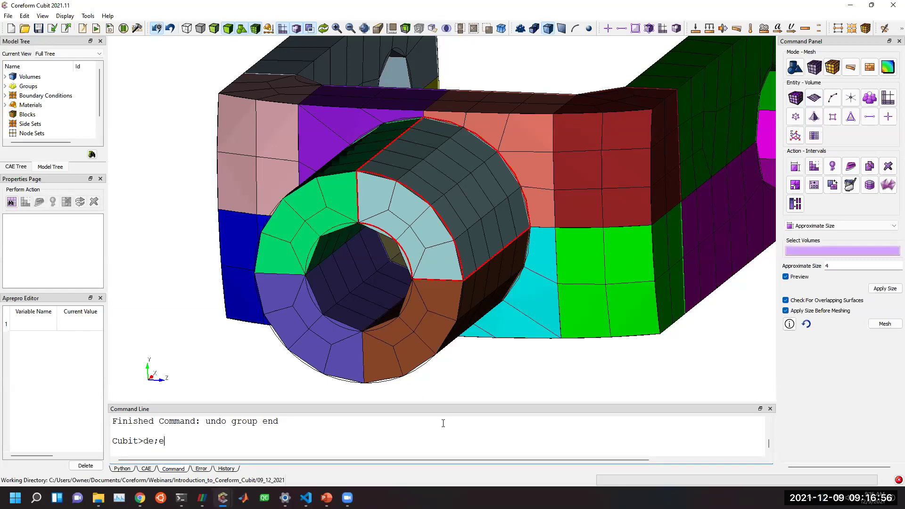
pyautogui.write('mesh')
pyautogui.press('Return')
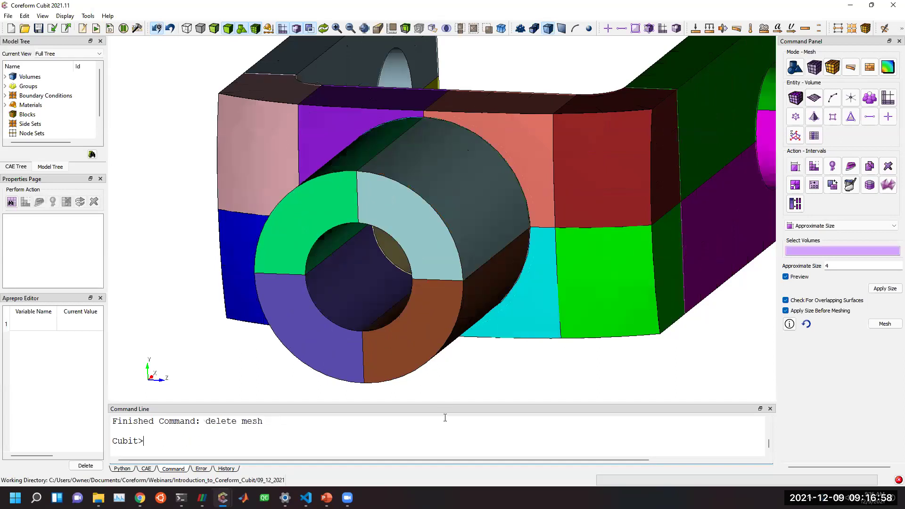
# Apply the Map surface meshing scheme to the shank's four annular end surfaces 125, 151, 145 and 113.
pyautogui.click(815, 98)
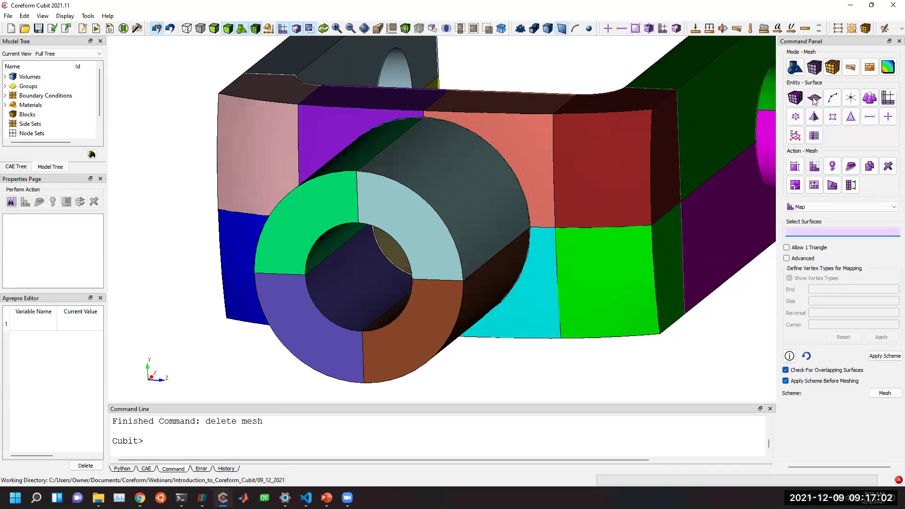
pyautogui.click(817, 209)
pyautogui.click(818, 208)
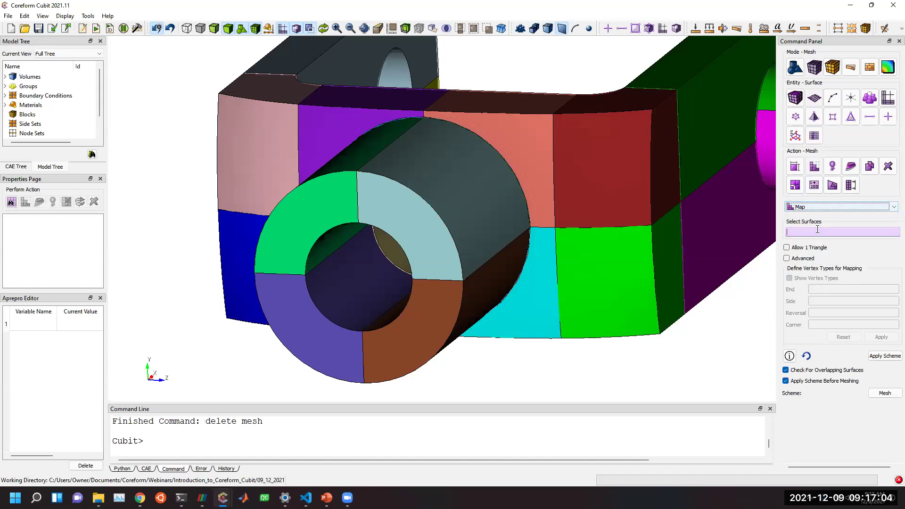
pyautogui.click(360, 199)
pyautogui.click(336, 214)
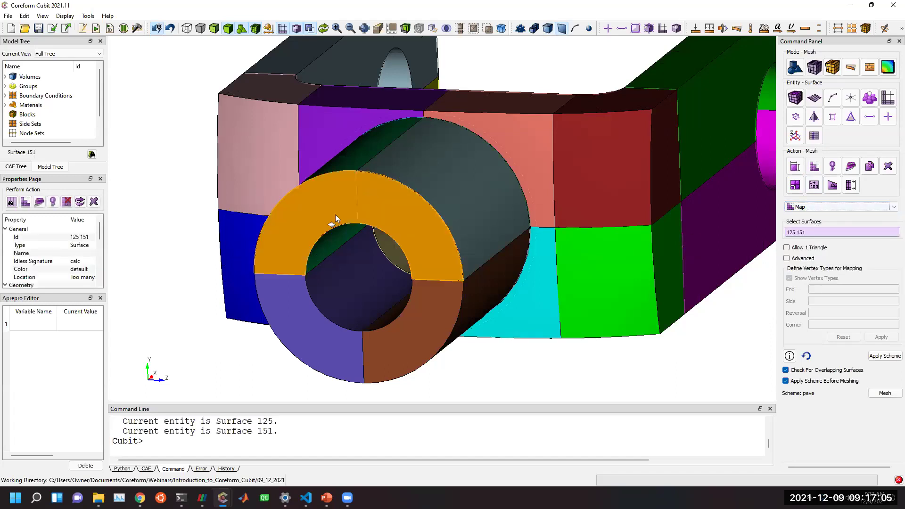
pyautogui.click(309, 312)
pyautogui.click(423, 341)
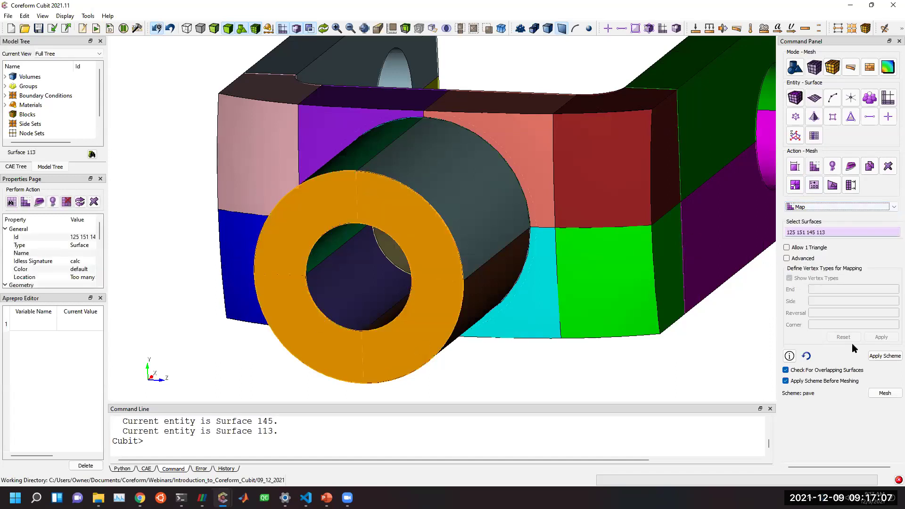
pyautogui.click(883, 356)
# Try meshing all volumes with the Map scheme on the shank's end surfaces, and delete the mesh again.
pyautogui.write('mesh vol')
pyautogui.write('ulme')
pyautogui.press('BackSpace')
pyautogui.press('BackSpace')
pyautogui.press('BackSpace')
pyautogui.write('me all')
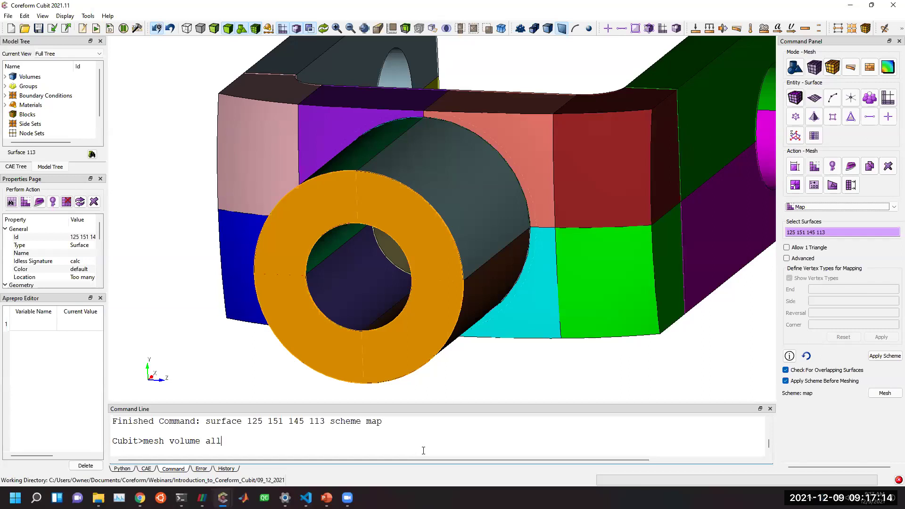
pyautogui.press('Return')
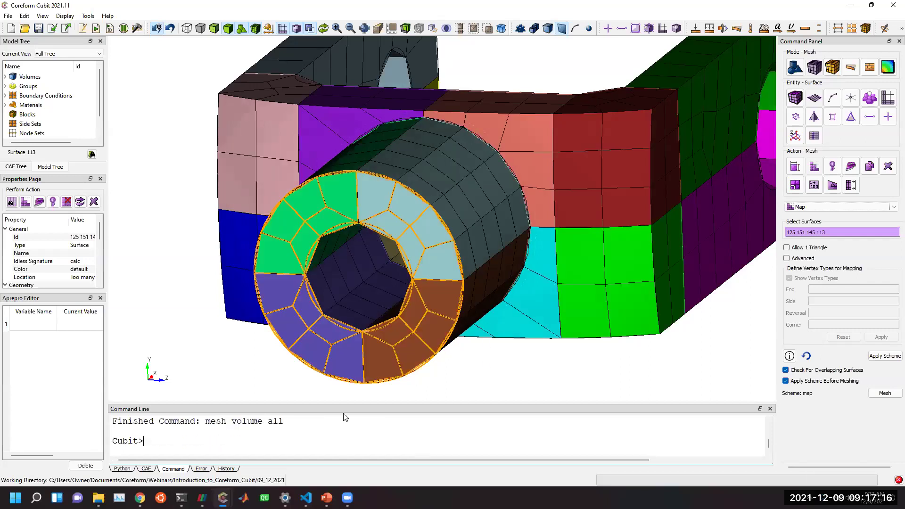
pyautogui.write('delete mesh')
pyautogui.press('Return')
# Mesh the shank's end surfaces 125, 151, 145 and 113 with the Map scheme, and mesh all volumes.
pyautogui.click(885, 356)
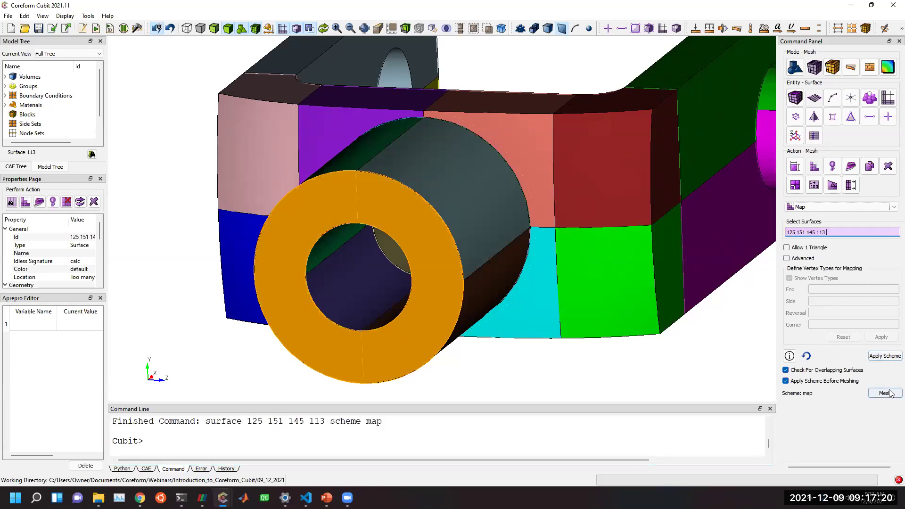
pyautogui.click(885, 393)
pyautogui.scroll(-3, 542, 332)
pyautogui.click(381, 448)
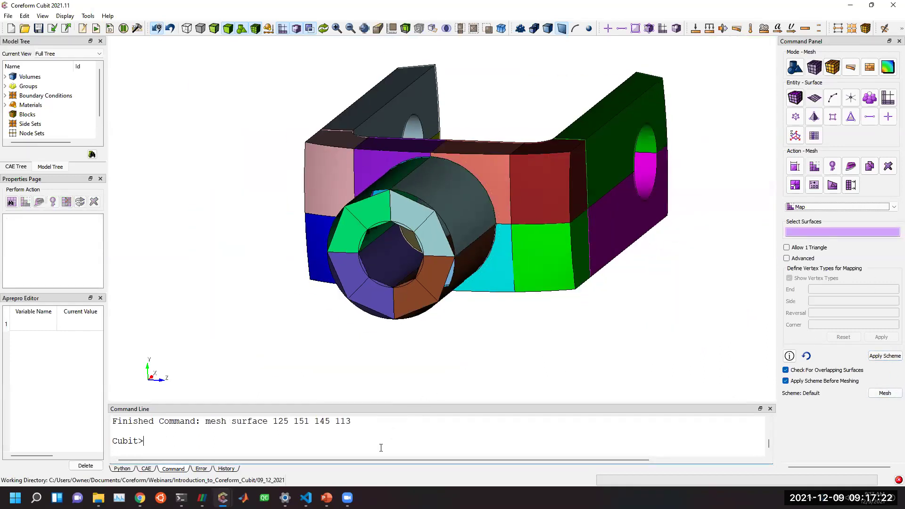
pyautogui.write('mesh volume all')
pyautogui.press('Return')
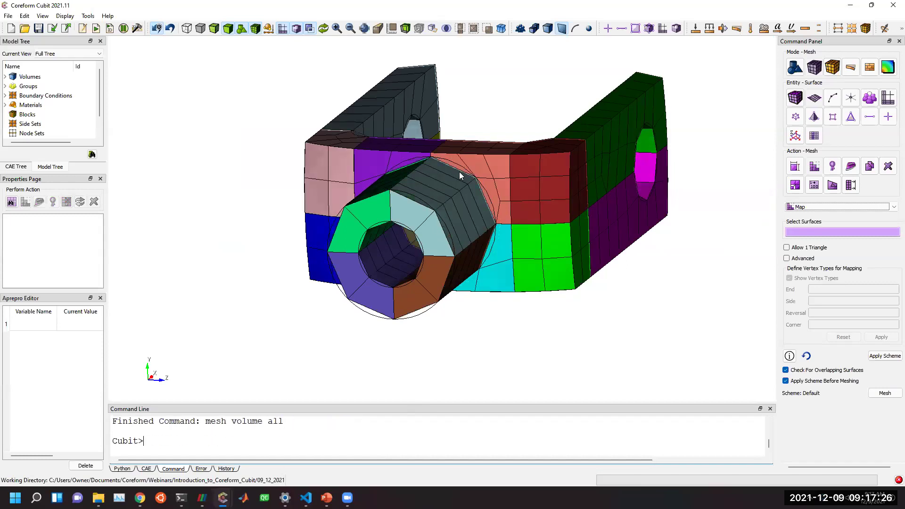
# Examine the mapped mesh on each of the shank's four annular end surfaces.
pyautogui.moveTo(455, 231)
pyautogui.mouseDown()
pyautogui.moveTo(423, 248)
pyautogui.moveTo(371, 228)
pyautogui.moveTo(481, 271)
pyautogui.moveTo(463, 299)
pyautogui.moveTo(390, 316)
pyautogui.moveTo(281, 288)
pyautogui.moveTo(319, 259)
pyautogui.moveTo(375, 259)
pyautogui.moveTo(390, 284)
pyautogui.moveTo(383, 298)
pyautogui.moveTo(438, 286)
pyautogui.moveTo(428, 268)
pyautogui.moveTo(540, 259)
pyautogui.mouseUp()
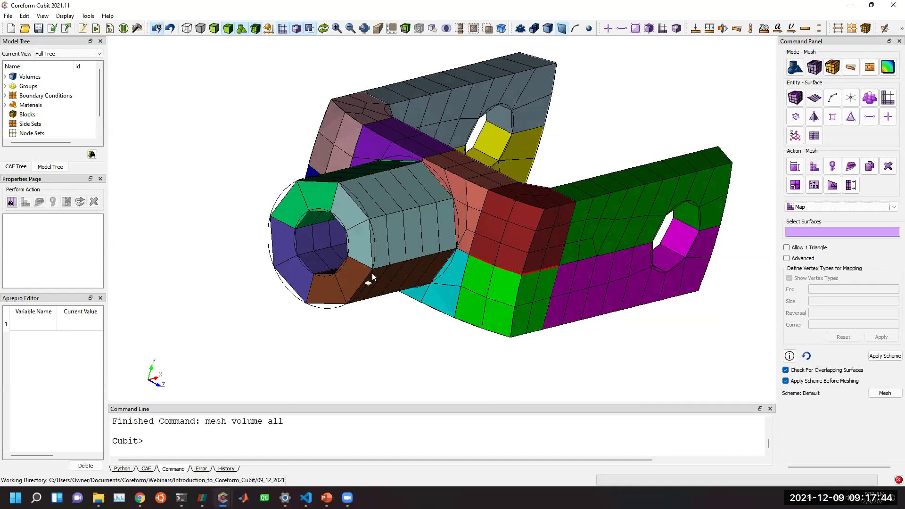
pyautogui.moveTo(372, 279); pyautogui.dragTo(443, 277)
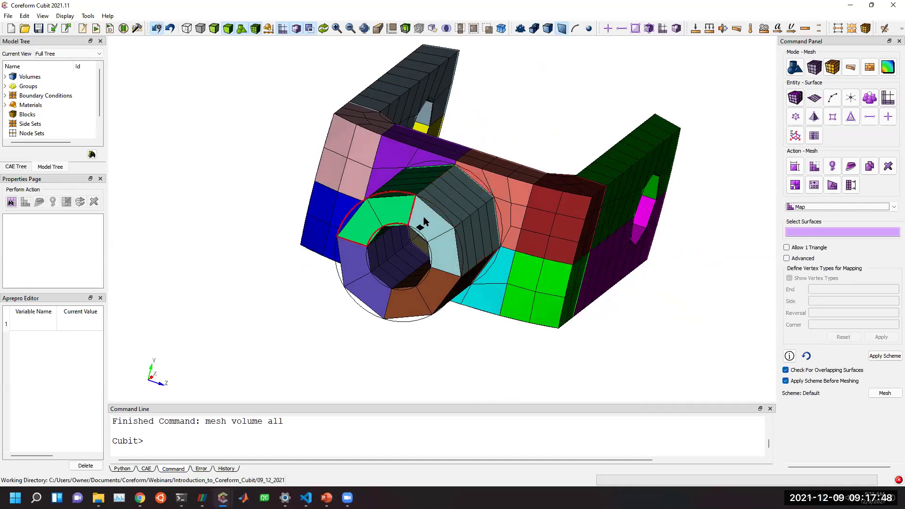
pyautogui.click(381, 219)
pyautogui.click(426, 232)
pyautogui.click(438, 284)
pyautogui.click(373, 295)
pyautogui.click(384, 215)
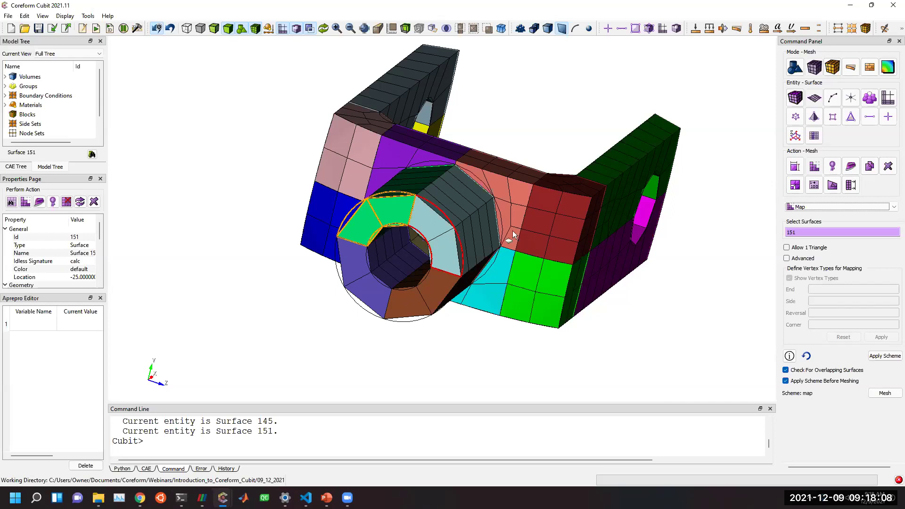
# Examine the swept mesh along the shank and on corner volume 7 between the crossbar and the fork arm.
pyautogui.moveTo(513, 230); pyautogui.dragTo(344, 246)
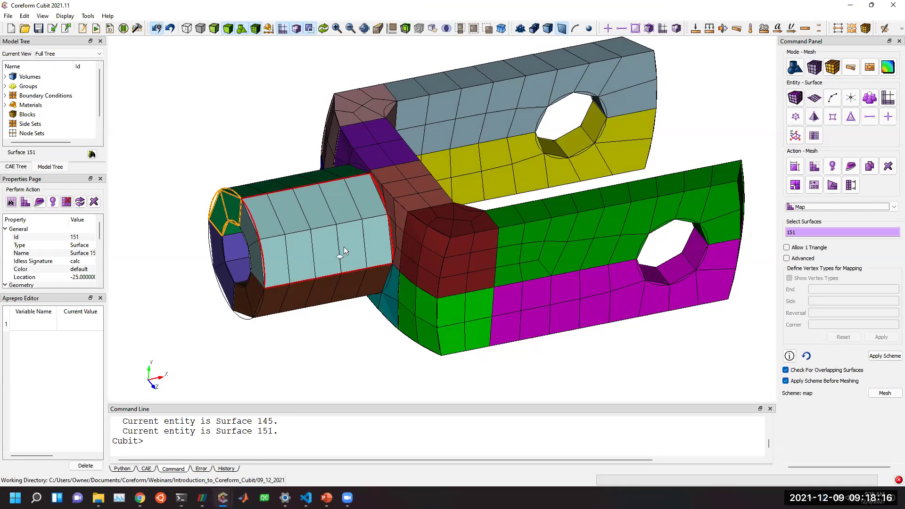
pyautogui.moveTo(471, 273)
pyautogui.mouseDown()
pyautogui.moveTo(438, 259)
pyautogui.moveTo(416, 326)
pyautogui.moveTo(430, 304)
pyautogui.moveTo(476, 289)
pyautogui.mouseUp()
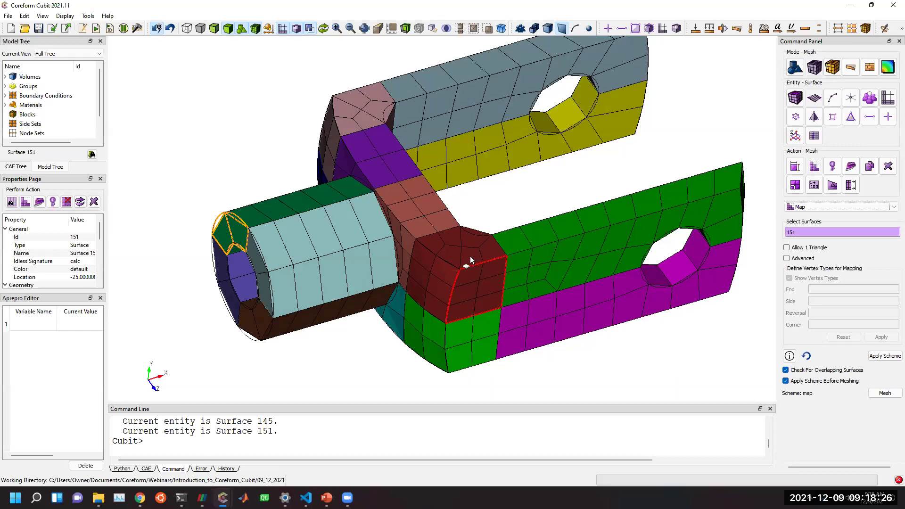
pyautogui.click(509, 207)
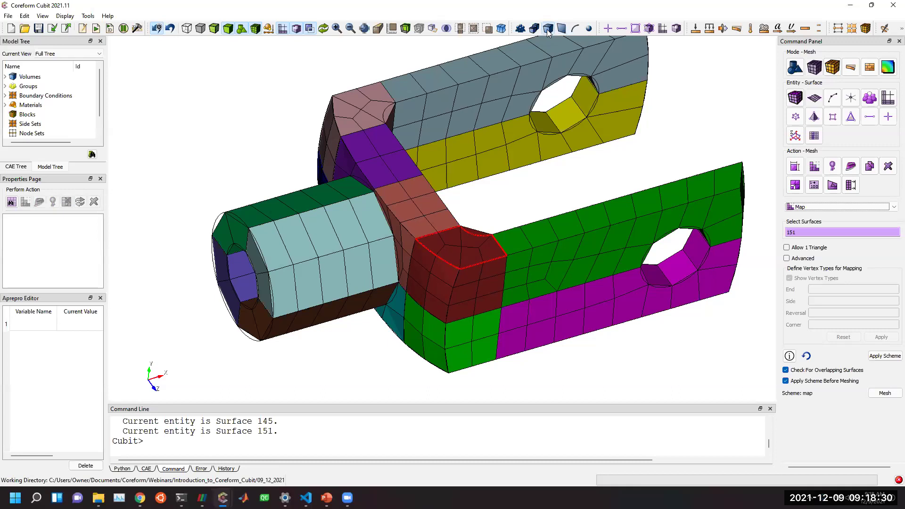
pyautogui.click(462, 272)
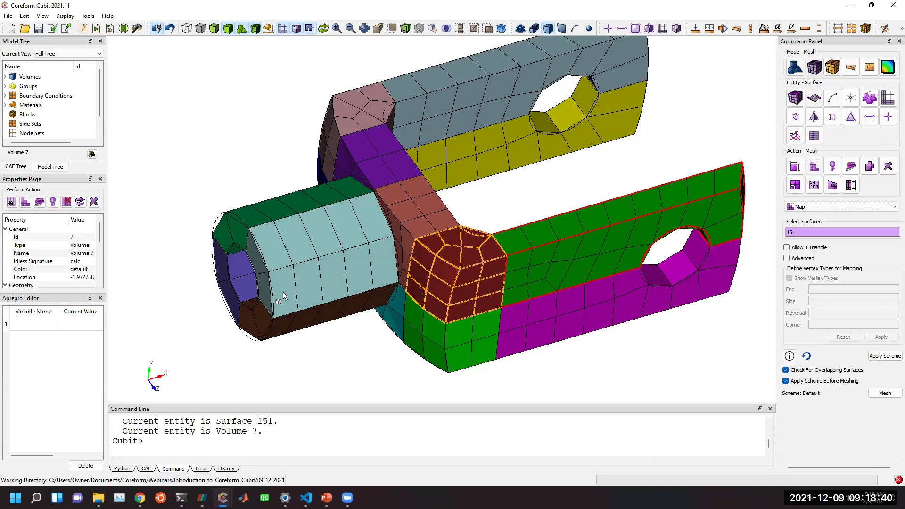
pyautogui.moveTo(320, 280); pyautogui.dragTo(351, 276, button='middle')
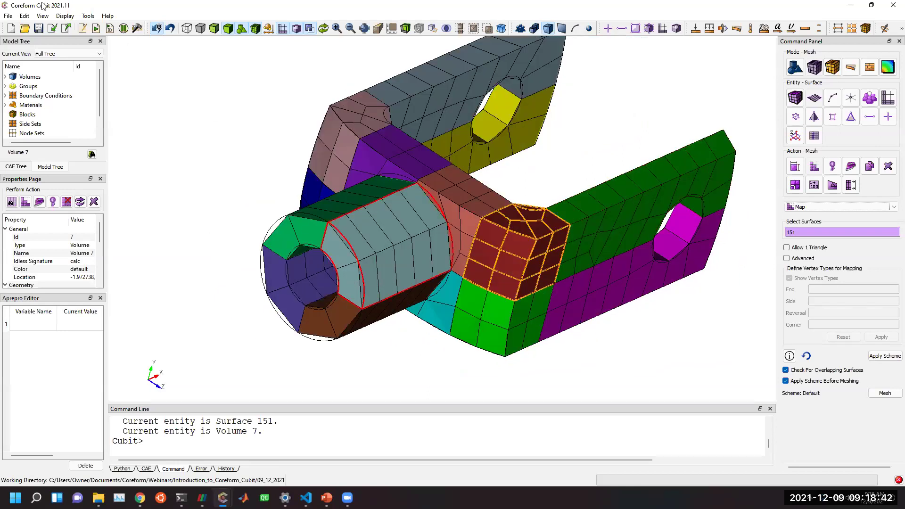
pyautogui.moveTo(378, 204); pyautogui.dragTo(384, 202, button='middle')
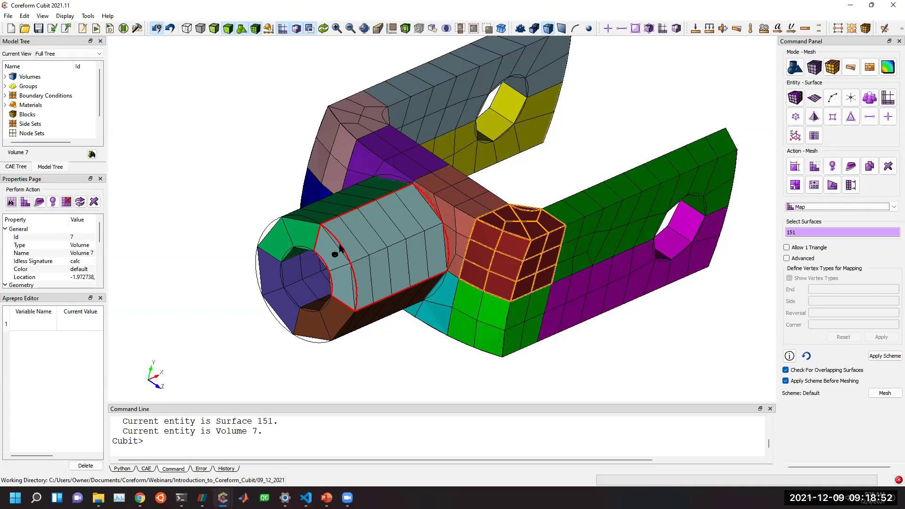
pyautogui.moveTo(423, 281); pyautogui.dragTo(489, 233, button='middle')
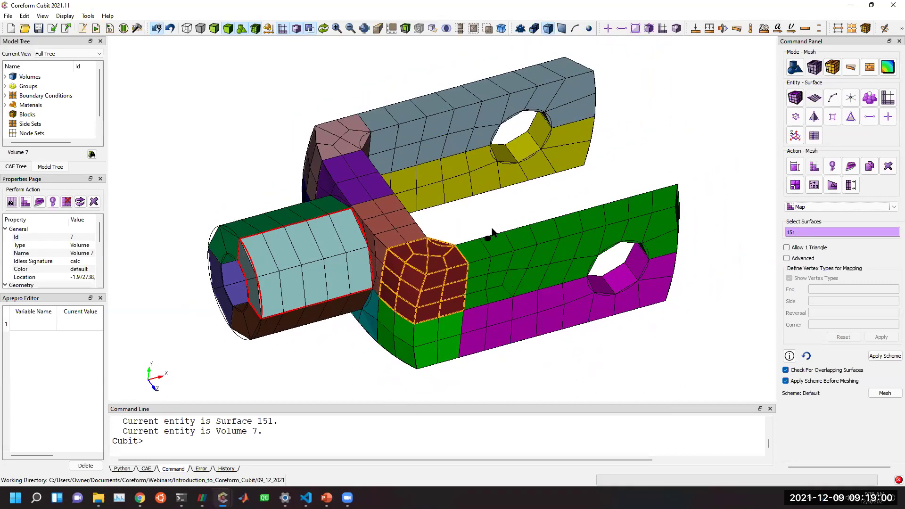
pyautogui.click(487, 210)
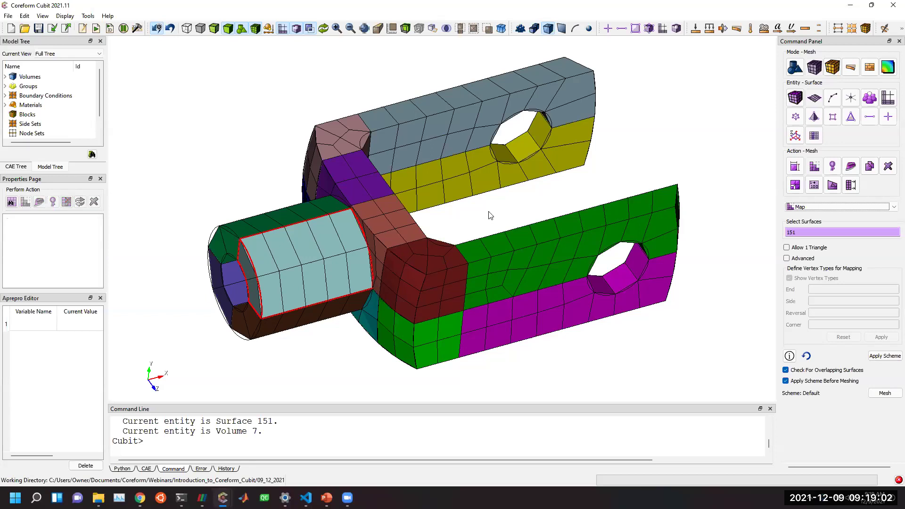
pyautogui.moveTo(465, 202); pyautogui.dragTo(465, 216, button='middle')
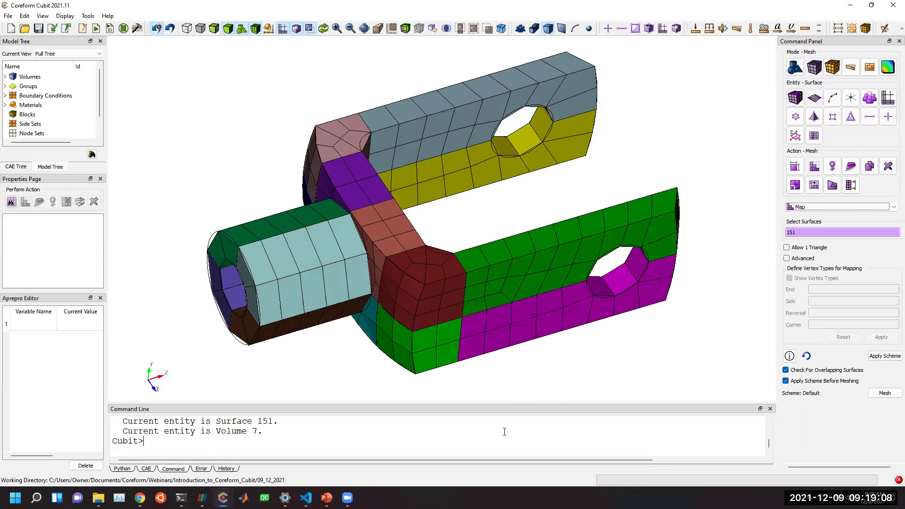
# Enlarge the command line area and show the "U-spline workflow in Coreform Cubit" PowerPoint slide side by side with the meshed model.
pyautogui.moveTo(505, 404); pyautogui.dragTo(507, 362)
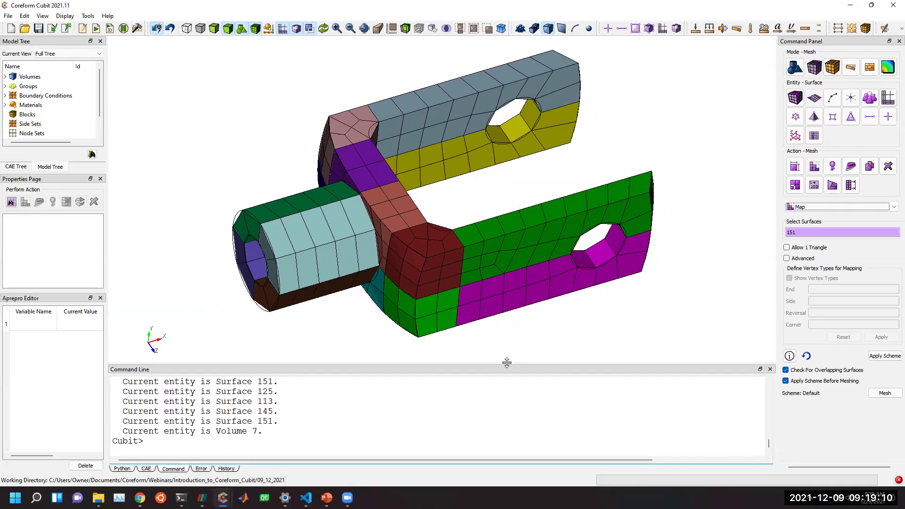
pyautogui.moveTo(326, 498)
pyautogui.click(333, 467)
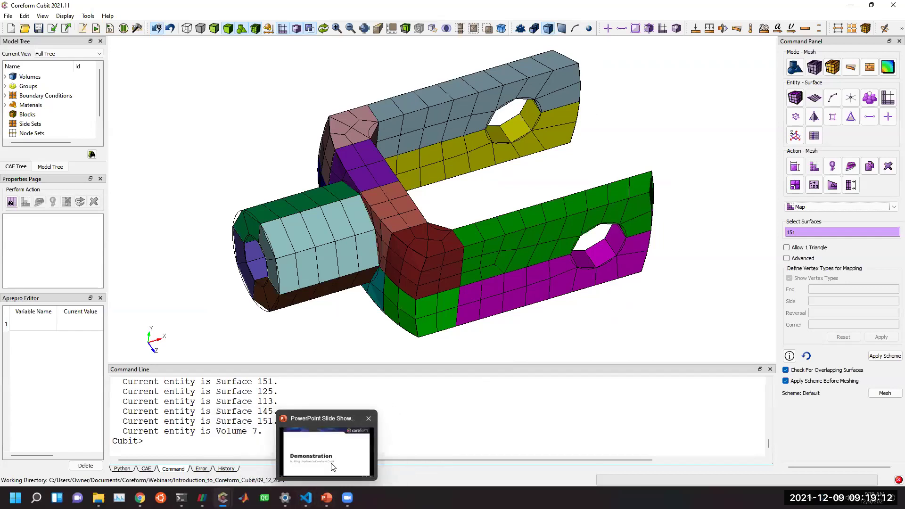
pyautogui.press('Left')
pyautogui.press('super+Left')
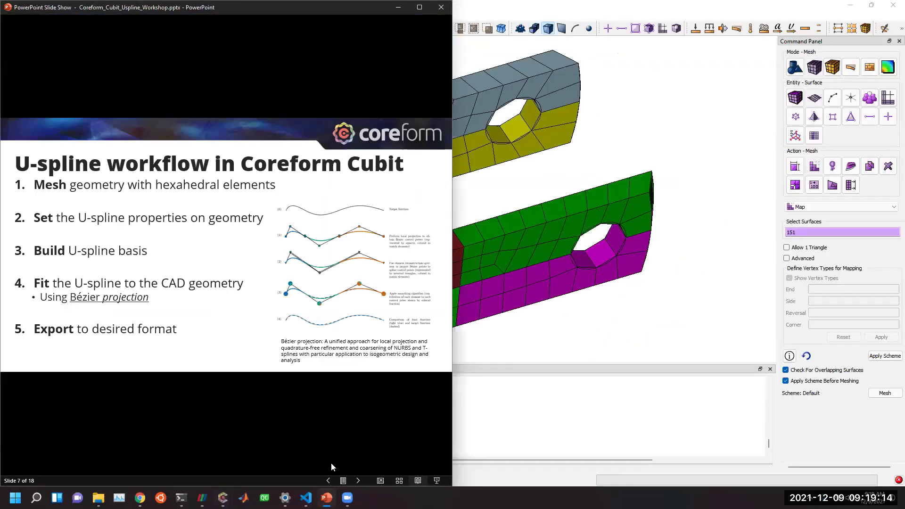
pyautogui.click(528, 141)
pyautogui.scroll(-5, 625, 261)
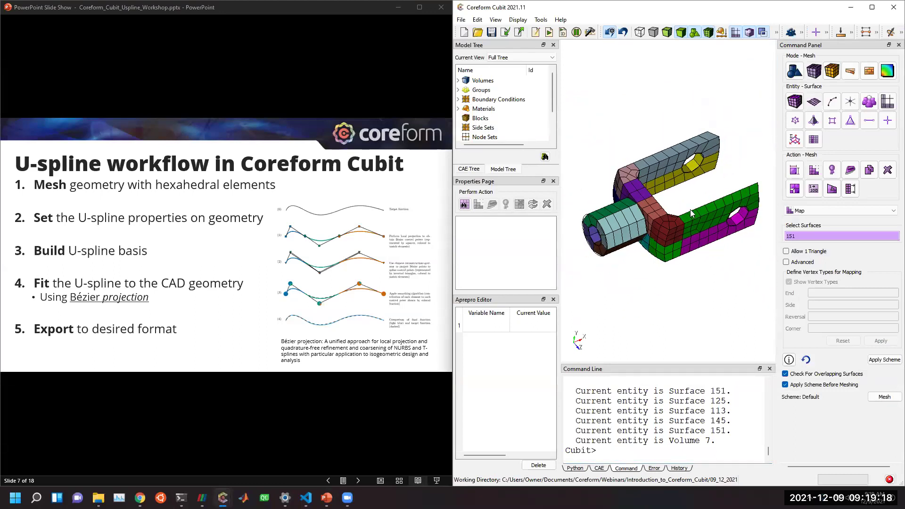
# Collapse the command panel to its mode choices and clear the command line output.
pyautogui.click(794, 72)
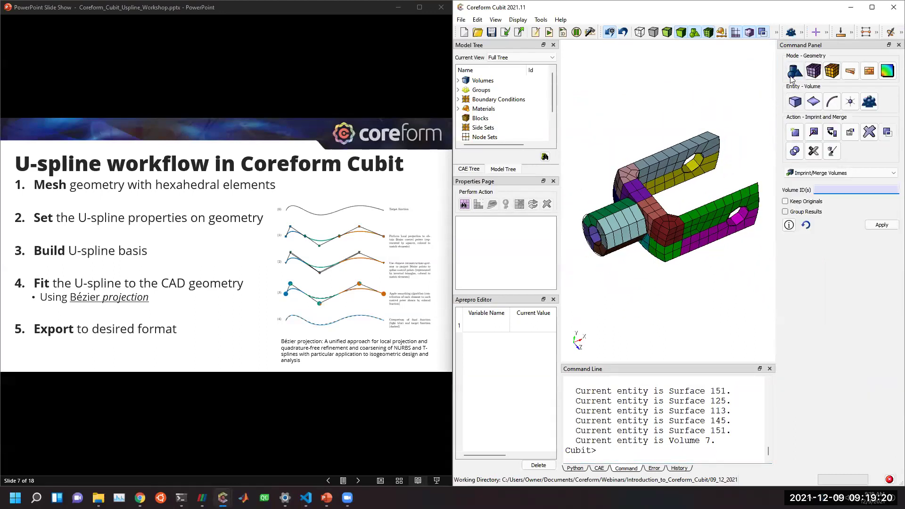
pyautogui.click(794, 75)
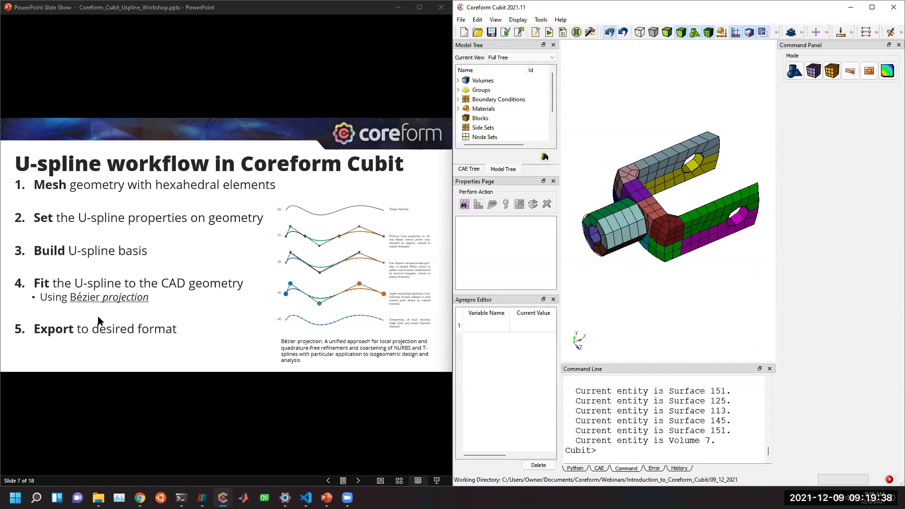
pyautogui.rightClick(606, 393)
pyautogui.click(636, 428)
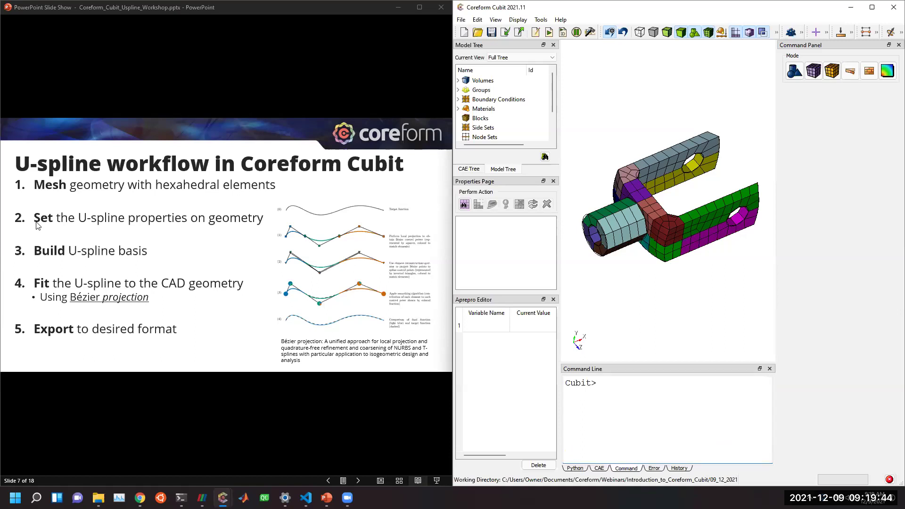
# Maximize the modelling window and display the syntax help for the set uspline command.
pyautogui.moveTo(630, 7); pyautogui.dragTo(448, 29)
pyautogui.scroll(2, 440, 235)
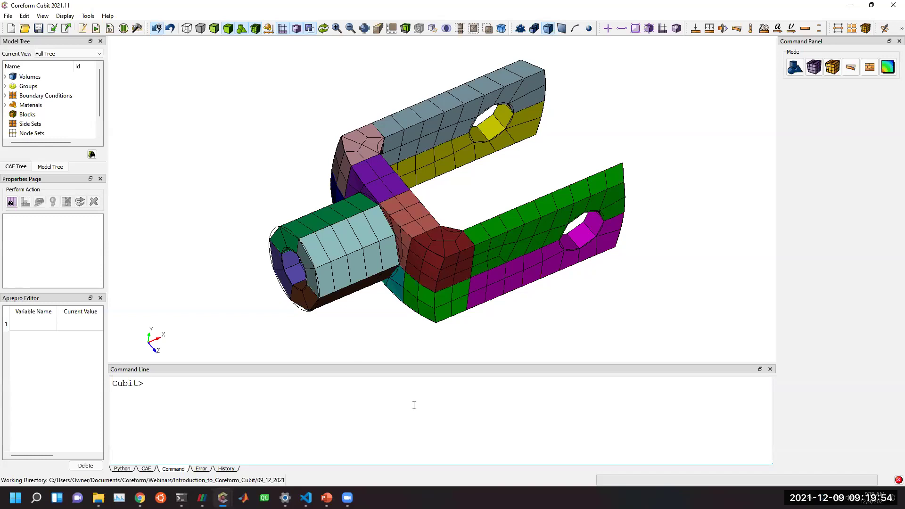
pyautogui.write('set uspline')
pyautogui.press('Tab')
pyautogui.moveTo(539, 423); pyautogui.dragTo(102, 413)
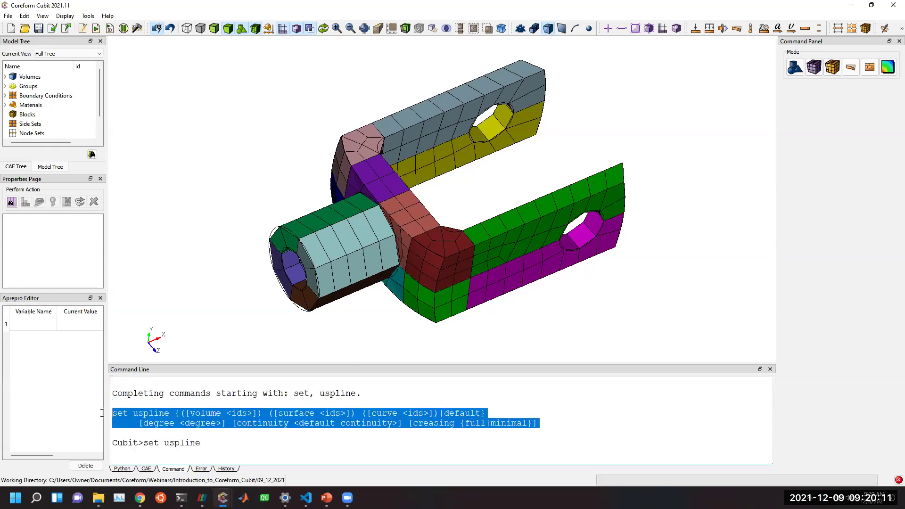
pyautogui.click(244, 443)
pyautogui.write('help')
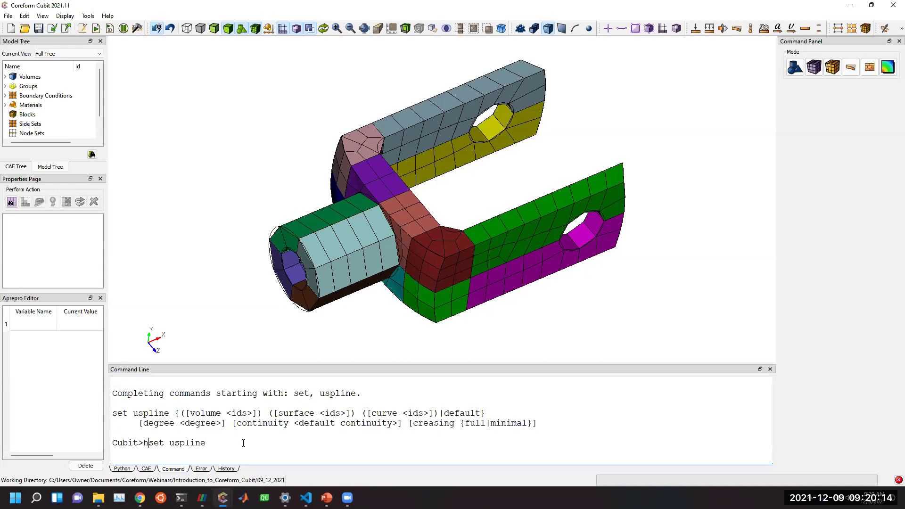
pyautogui.press('Return')
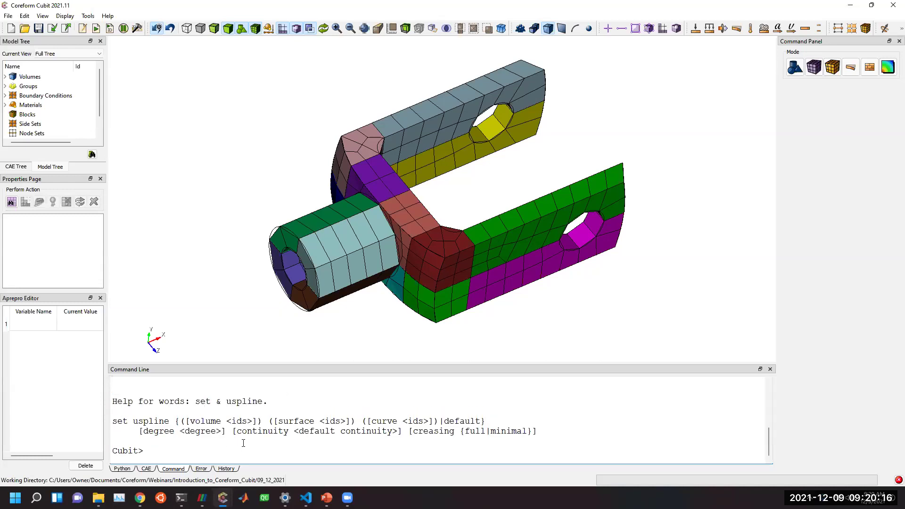
# Enlarge the command line area so the complete set uspline help is readable.
pyautogui.scroll(2, 245, 443)
pyautogui.scroll(-1, 203, 404)
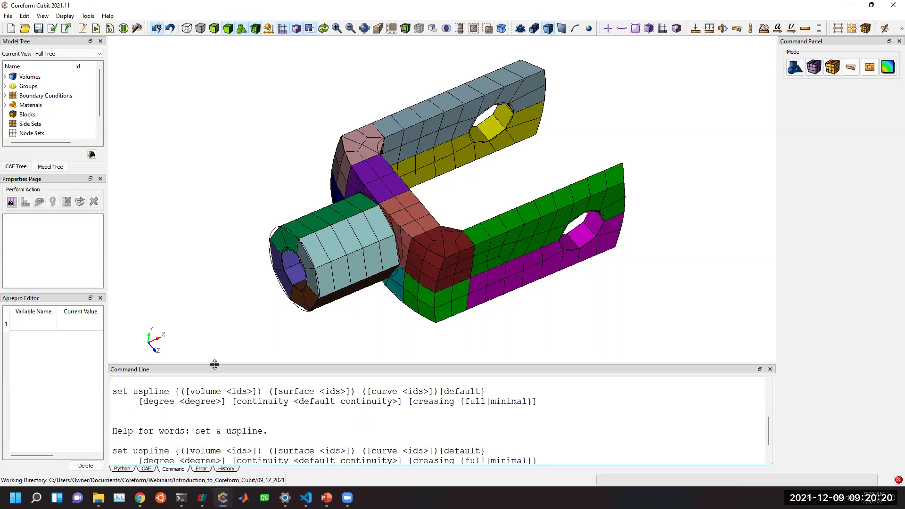
pyautogui.moveTo(214, 366); pyautogui.dragTo(208, 277)
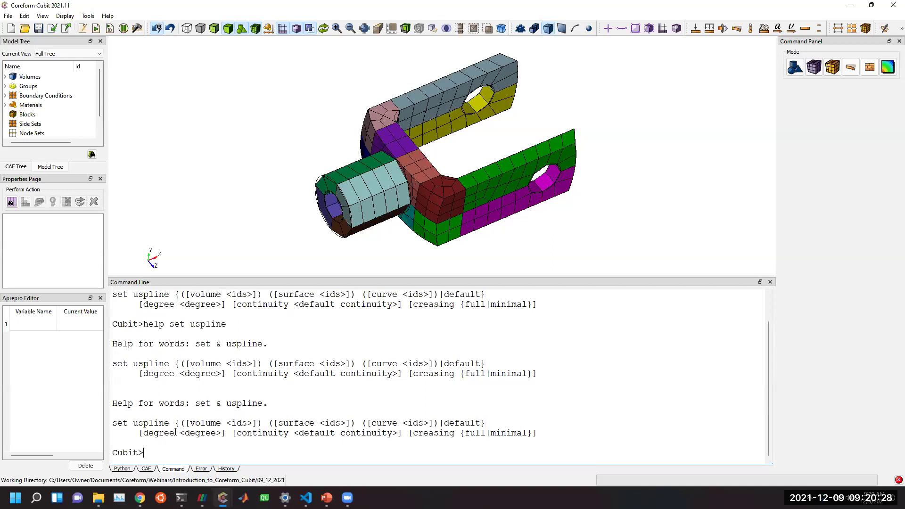
# Set the U-spline properties of all volumes to degree 2 and continuity 1.
pyautogui.moveTo(113, 423); pyautogui.dragTo(257, 423)
pyautogui.click(258, 423)
pyautogui.write('set uspline volume all degree 2')
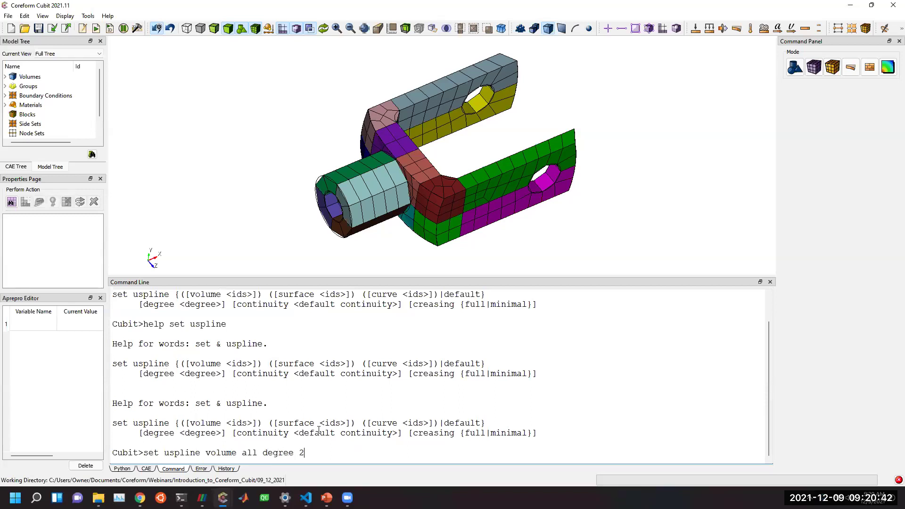
pyautogui.write(' continuity 1')
pyautogui.press('Return')
# Check the workflow slide, return to the full-screen model, and list the syntax of the build uspline command.
pyautogui.press('super+Right')
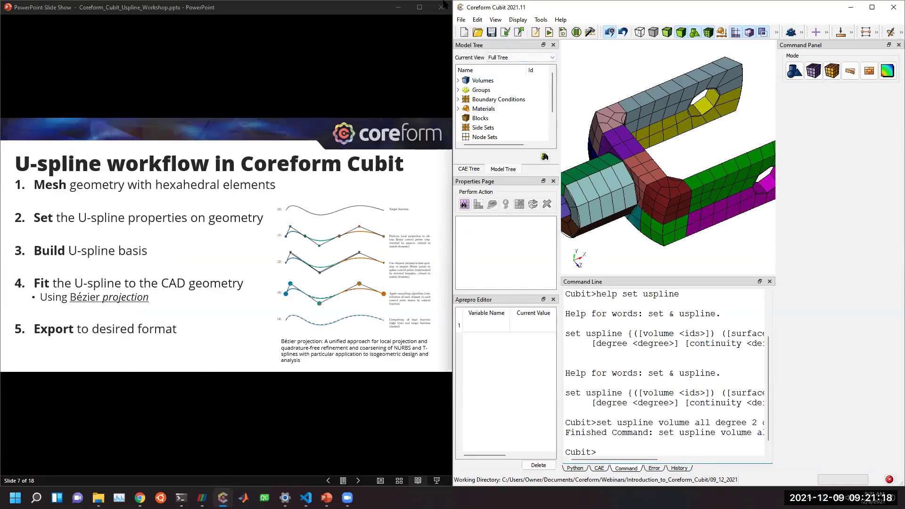
pyautogui.doubleClick(570, 12)
pyautogui.write('bui')
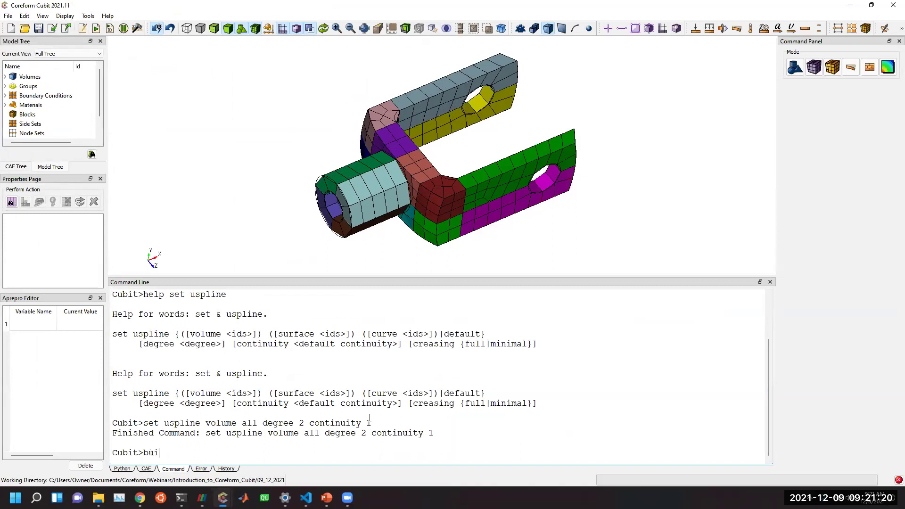
pyautogui.write('ld uspline')
pyautogui.press('?')
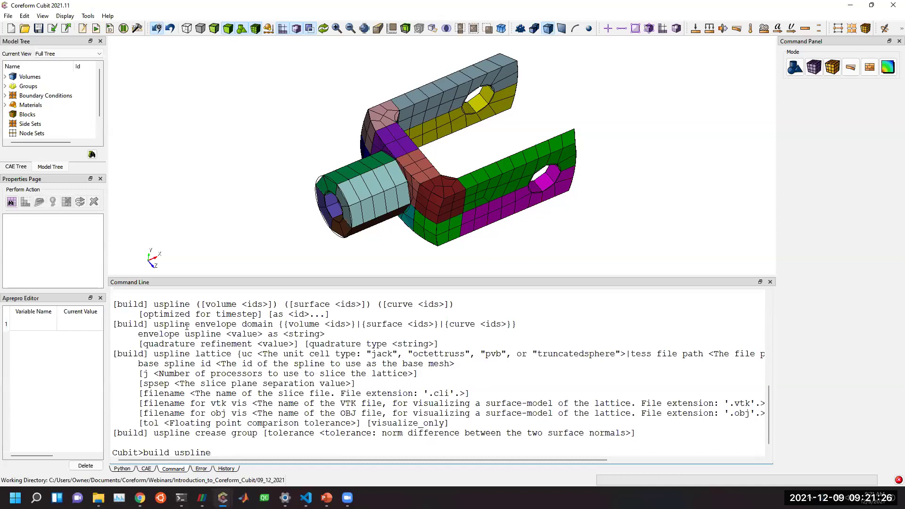
pyautogui.scroll(2, 187, 339)
pyautogui.moveTo(123, 363); pyautogui.dragTo(316, 374)
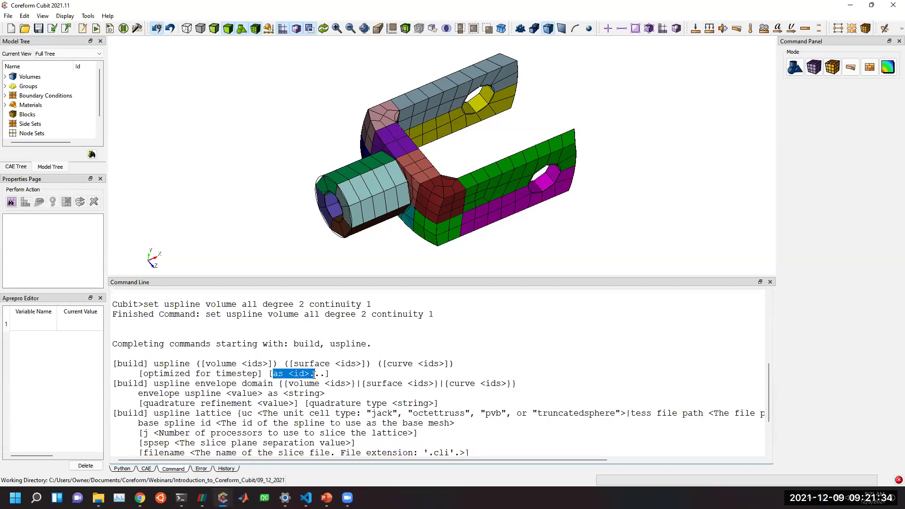
# Build a U-spline from all volumes with the ID 101.
pyautogui.scroll(-3, 292, 405)
pyautogui.click(266, 440)
pyautogui.write('volume all as ')
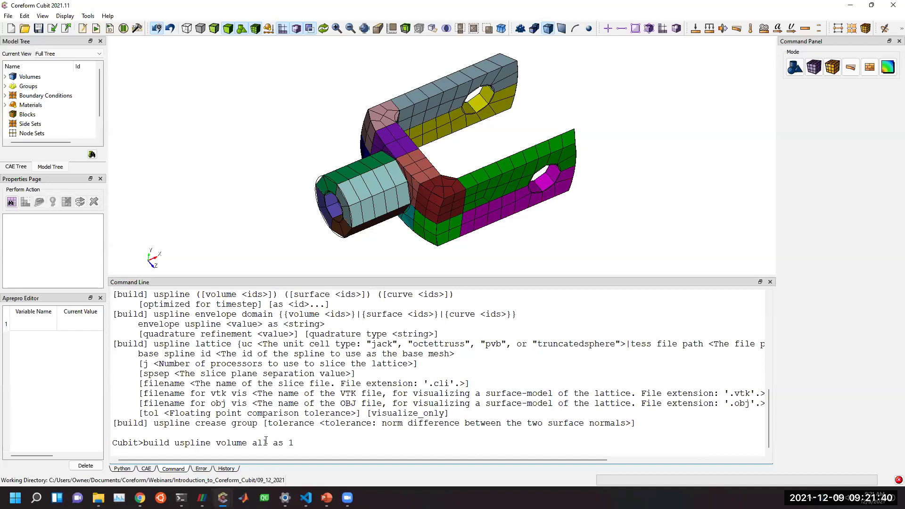
pyautogui.write('10')
pyautogui.press('BackSpace')
pyautogui.write('312')
pyautogui.press('BackSpace')
pyautogui.press('BackSpace')
pyautogui.press('BackSpace')
pyautogui.write('01')
pyautogui.press('Return')
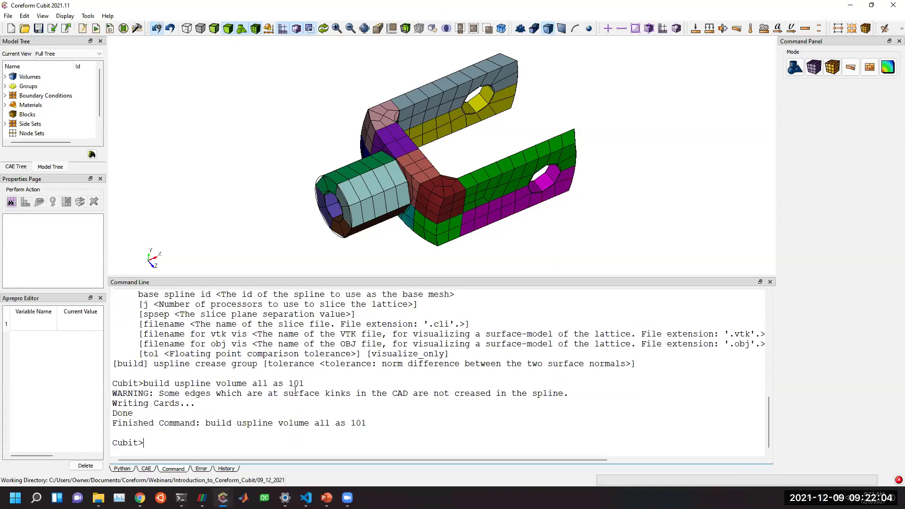
# Examine the build output's warning about edges at surface kinks in the CAD.
pyautogui.moveTo(112, 394); pyautogui.dragTo(569, 393)
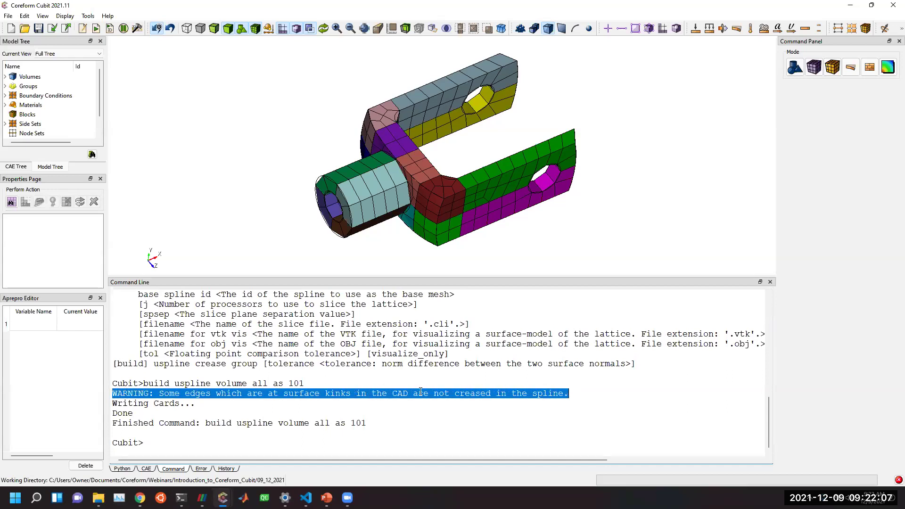
pyautogui.doubleClick(320, 394)
pyautogui.doubleClick(329, 394)
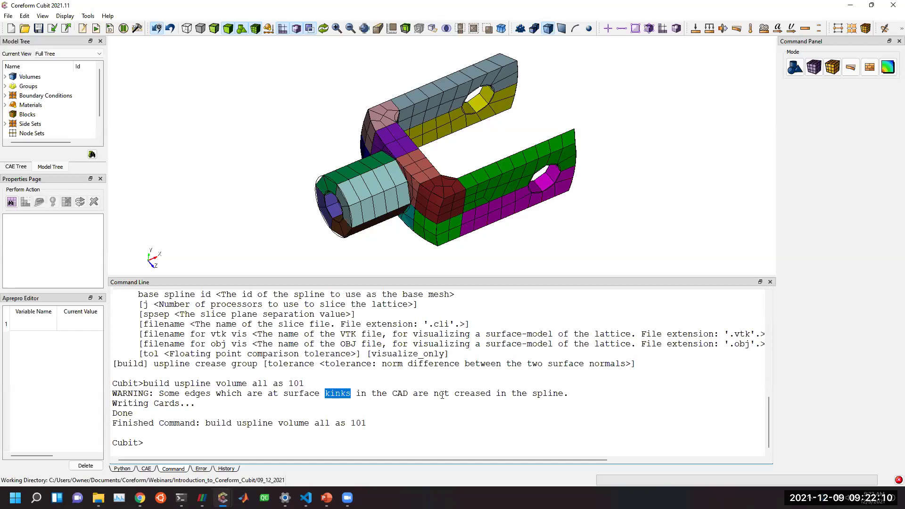
pyautogui.doubleClick(471, 393)
pyautogui.click(352, 438)
pyautogui.press('Up')
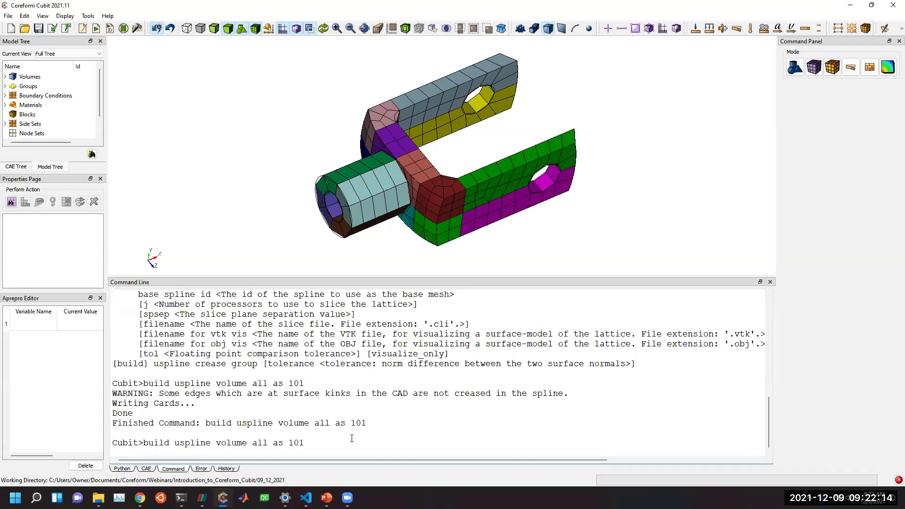
pyautogui.press('Up')
pyautogui.press('Down')
pyautogui.press('Down')
# Check the fitting stage on the workflow slide and return the modelling window to full screen.
pyautogui.press('super+Right')
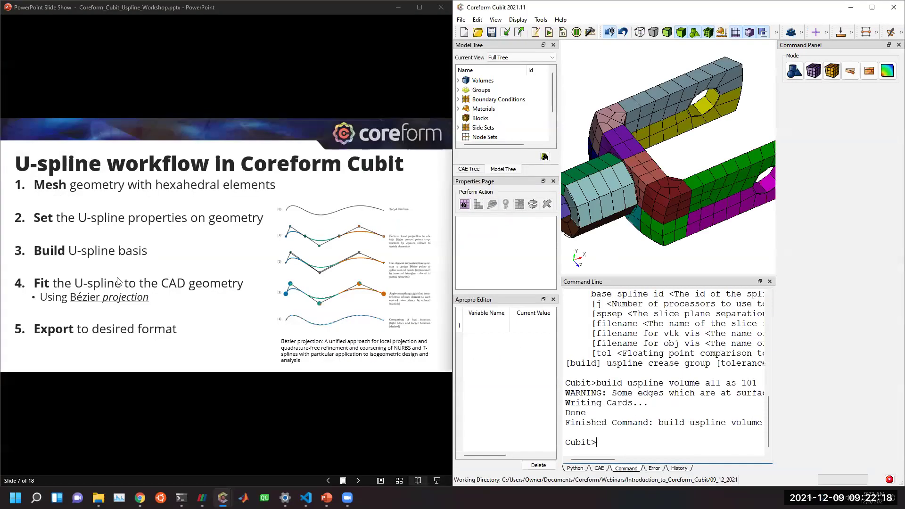
pyautogui.press('super+Up')
pyautogui.press('super+Up')
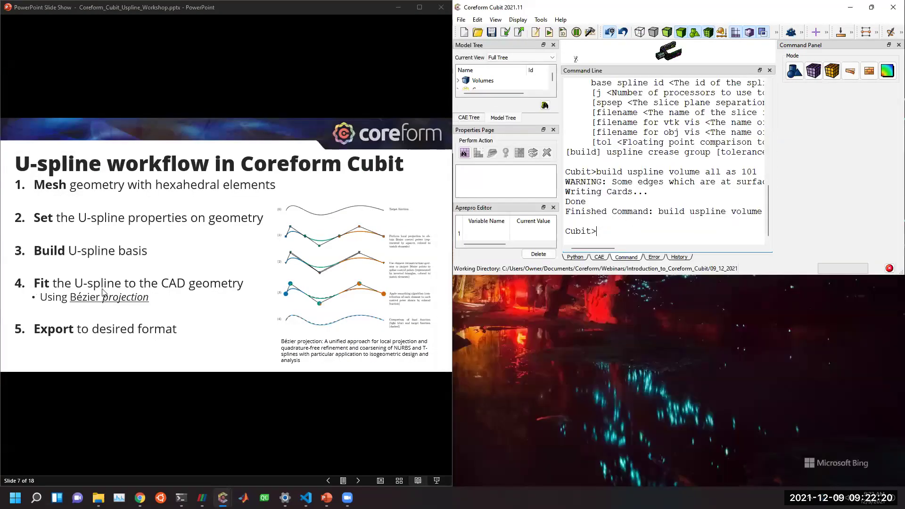
# List the syntax of the fit uspline command and fit U-spline 101 to the CAD geometry.
pyautogui.write('git d')
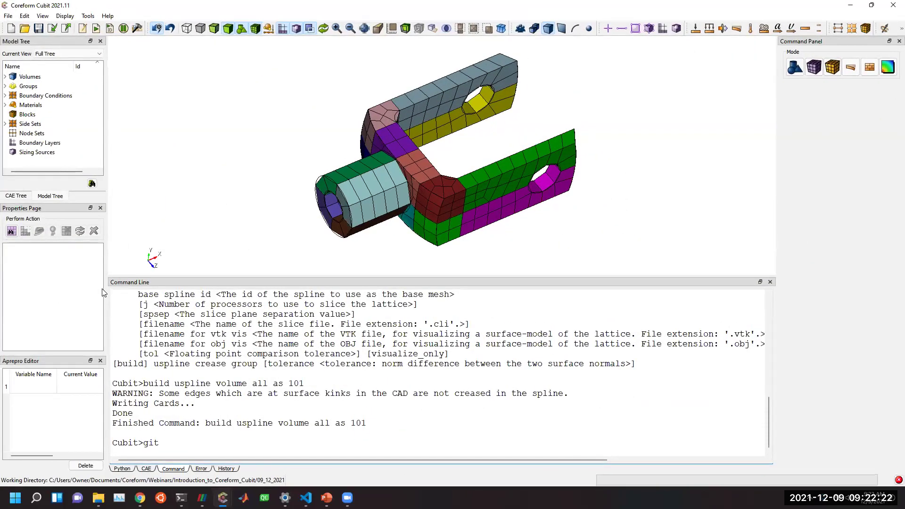
pyautogui.press('BackSpace')
pyautogui.press('BackSpace')
pyautogui.press('BackSpace')
pyautogui.press('BackSpace')
pyautogui.press('BackSpace')
pyautogui.write('fit uspline')
pyautogui.press('Tab')
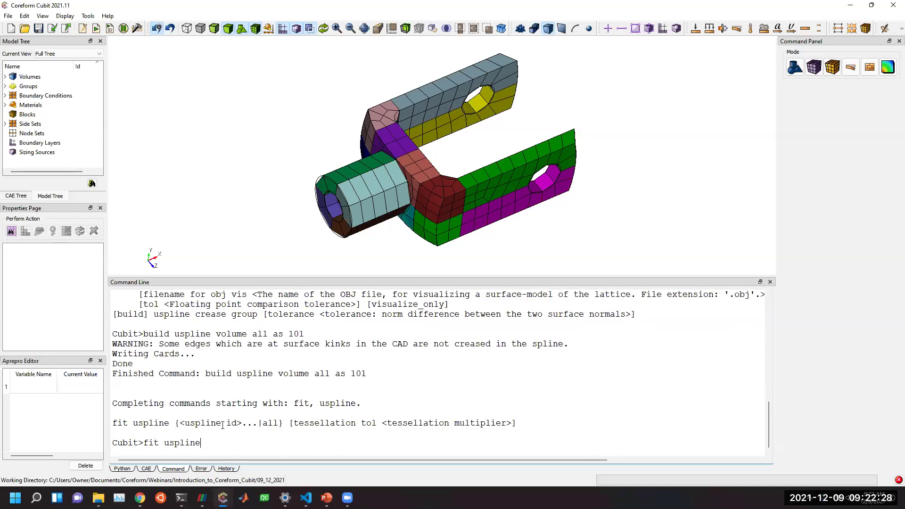
pyautogui.write('101')
pyautogui.moveTo(143, 444); pyautogui.dragTo(234, 444)
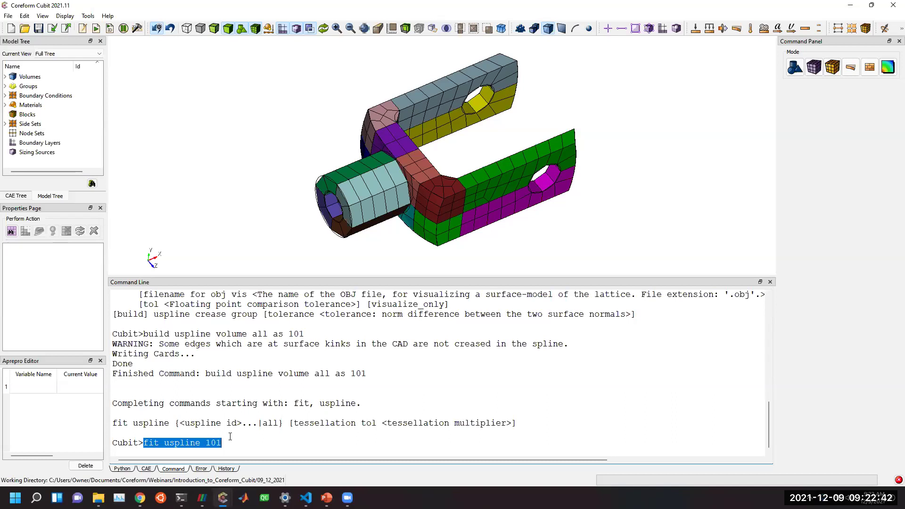
pyautogui.press('Return')
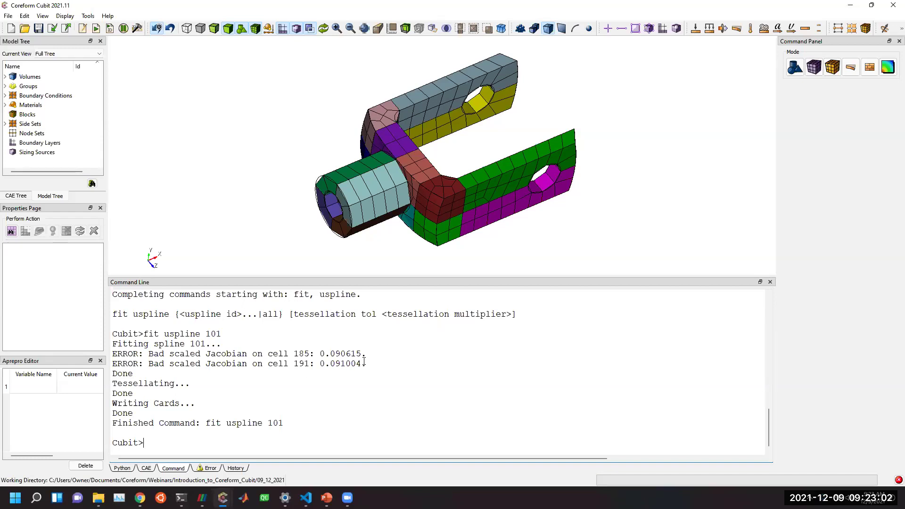
# Examine the scaled Jacobian errors reported for the fitted spline's cells.
pyautogui.moveTo(367, 364)
pyautogui.mouseDown()
pyautogui.moveTo(320, 355)
pyautogui.moveTo(362, 364)
pyautogui.mouseUp()
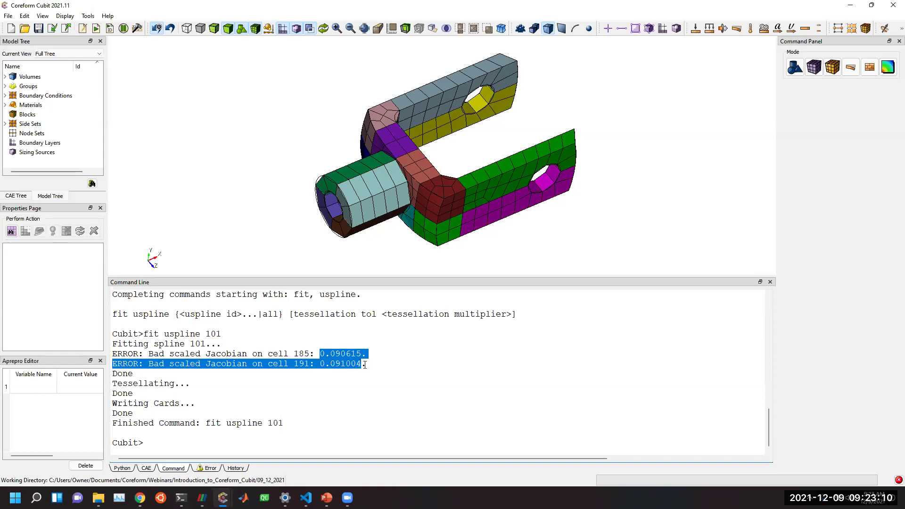
pyautogui.moveTo(372, 366)
pyautogui.mouseDown()
pyautogui.moveTo(321, 356)
pyautogui.moveTo(366, 363)
pyautogui.mouseUp()
pyautogui.click(366, 364)
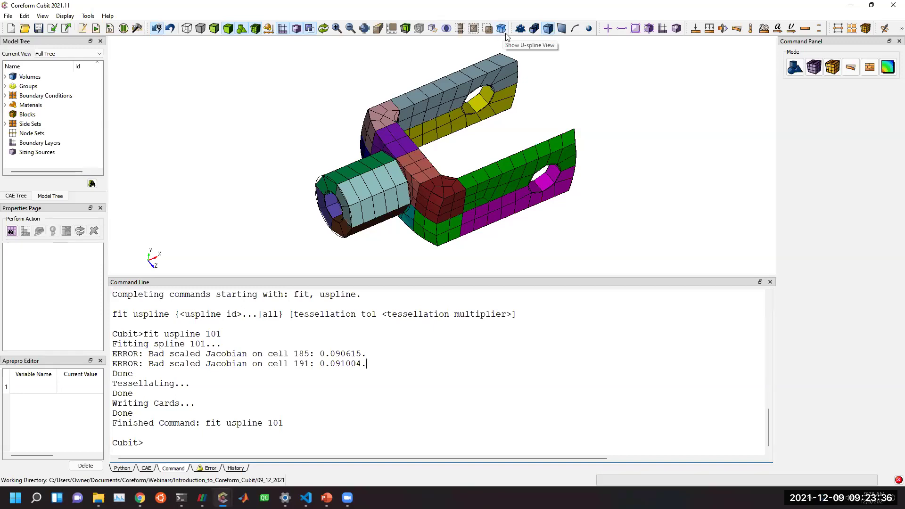
# Show the U-spline view beside the meshed model and shrink the command line area to give both views more room.
pyautogui.click(501, 29)
pyautogui.moveTo(489, 274); pyautogui.dragTo(489, 321)
pyautogui.moveTo(354, 258); pyautogui.dragTo(318, 231)
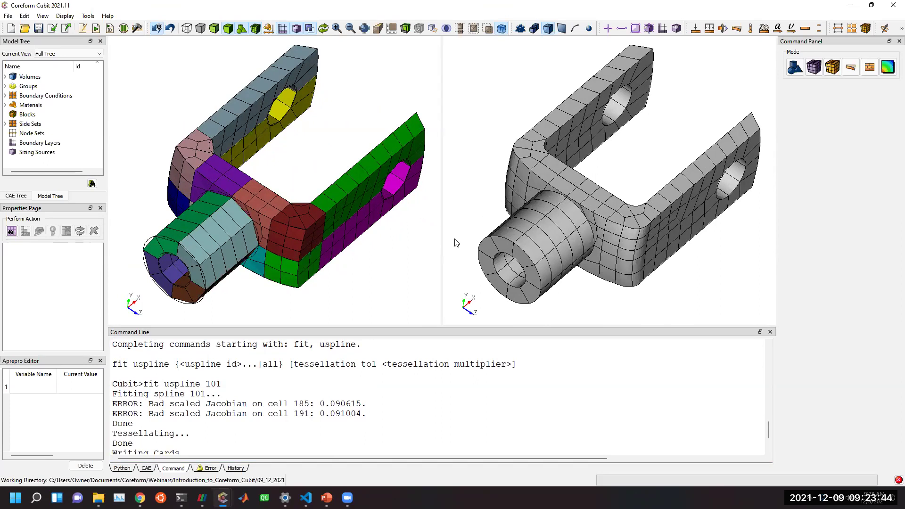
pyautogui.moveTo(260, 240); pyautogui.dragTo(255, 240)
pyautogui.click(282, 225)
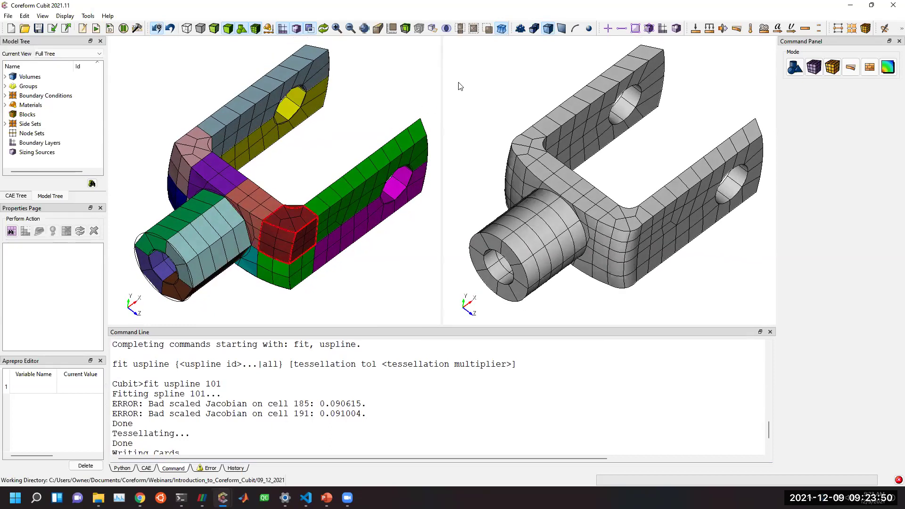
pyautogui.click(348, 277)
# Review the surface-kink warning and examine the sharp corner between crossbar and fork arm in both views.
pyautogui.scroll(2, 242, 366)
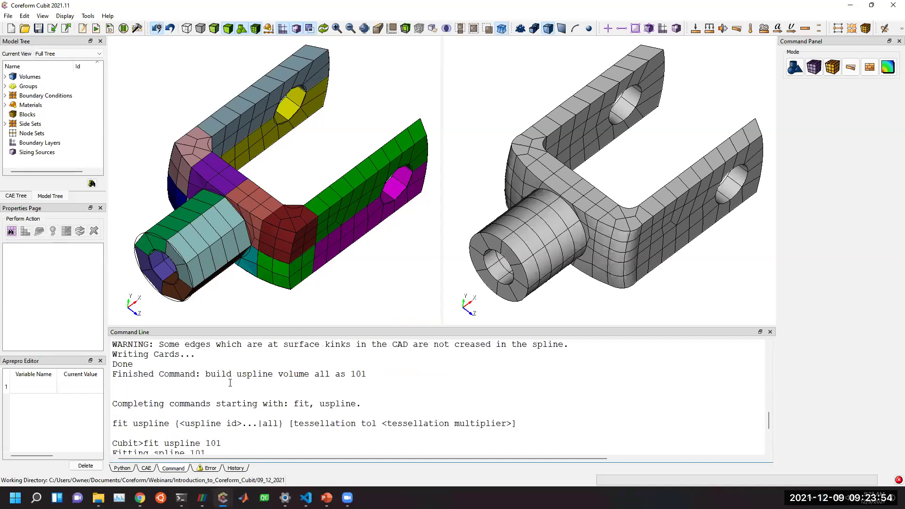
pyautogui.scroll(2, 241, 367)
pyautogui.moveTo(162, 403); pyautogui.dragTo(570, 404)
pyautogui.moveTo(359, 235); pyautogui.dragTo(293, 241)
pyautogui.scroll(4, 244, 290)
pyautogui.moveTo(244, 292); pyautogui.dragTo(309, 194, button='middle')
pyautogui.scroll(5, 308, 194)
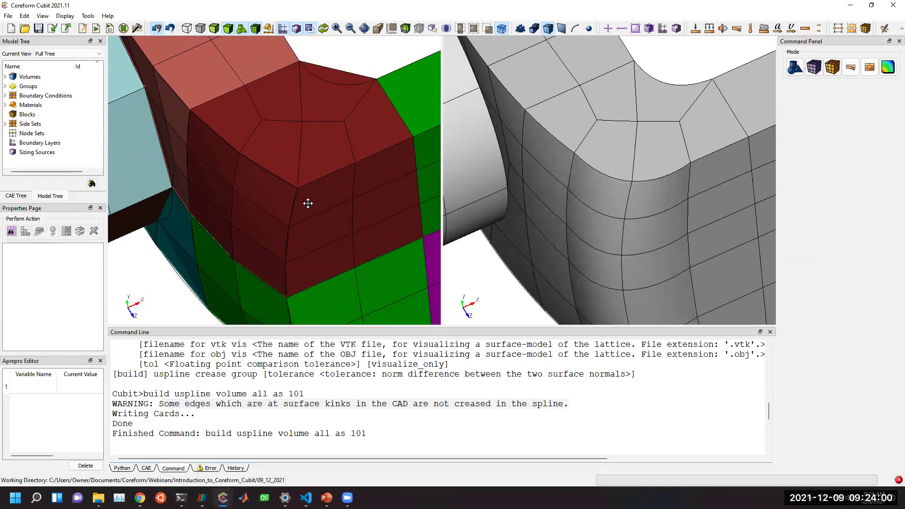
# Turn off mesh visibility and compare the CAD corner's edge with the same corner on the U-spline.
pyautogui.click(259, 31)
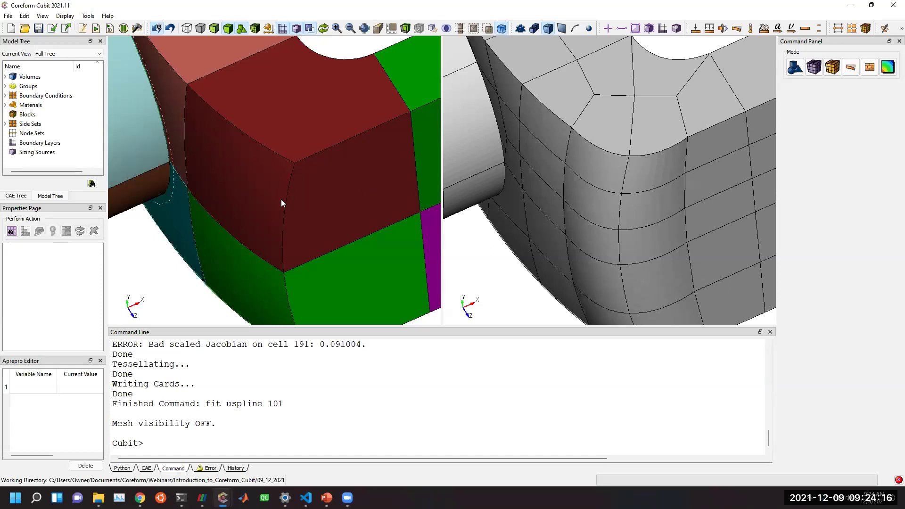
pyautogui.moveTo(616, 149); pyautogui.dragTo(645, 171)
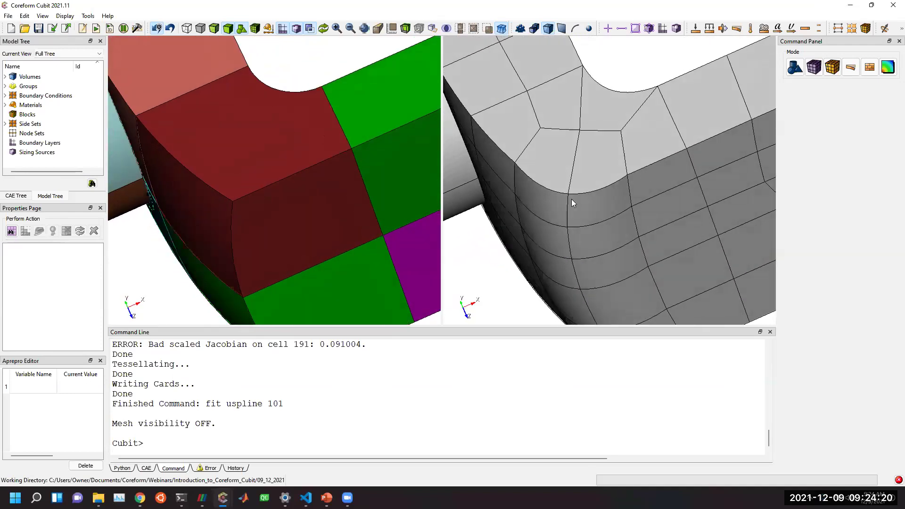
pyautogui.moveTo(570, 200); pyautogui.dragTo(495, 212)
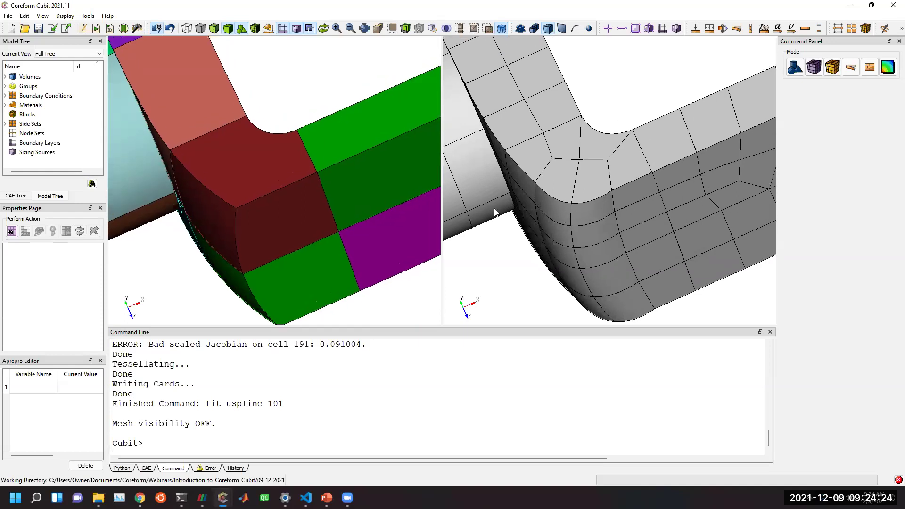
pyautogui.moveTo(319, 206); pyautogui.dragTo(328, 197)
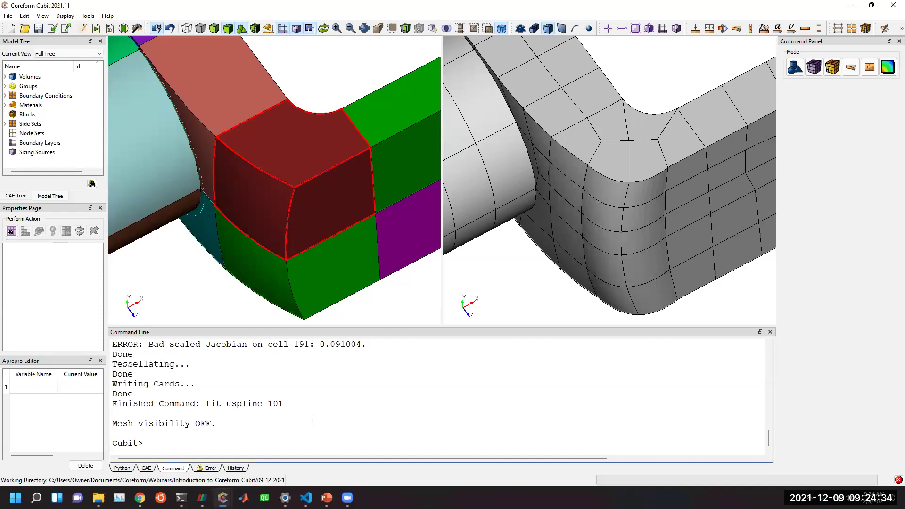
# Start an export command for U-spline 101 and list the available export syntax.
pyautogui.scroll(-5, 355, 253)
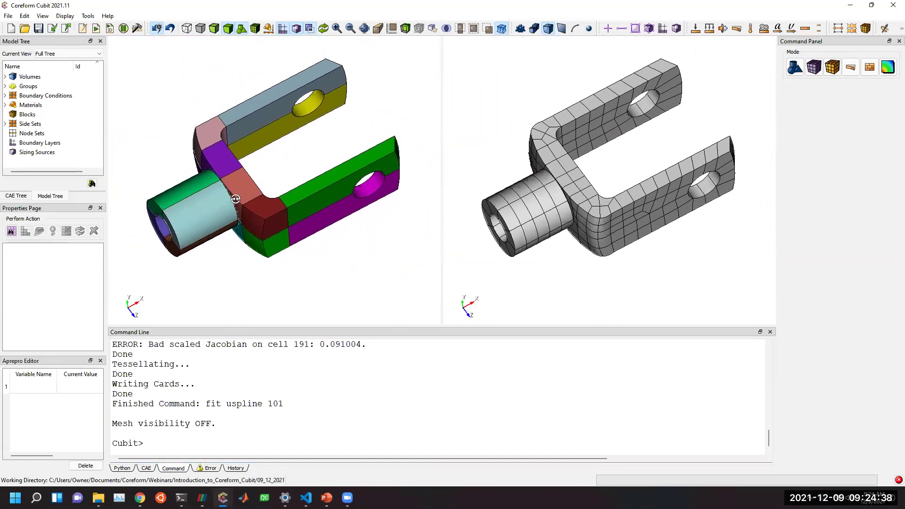
pyautogui.moveTo(236, 199); pyautogui.dragTo(242, 195, button='middle')
pyautogui.click(249, 430)
pyautogui.write('expor')
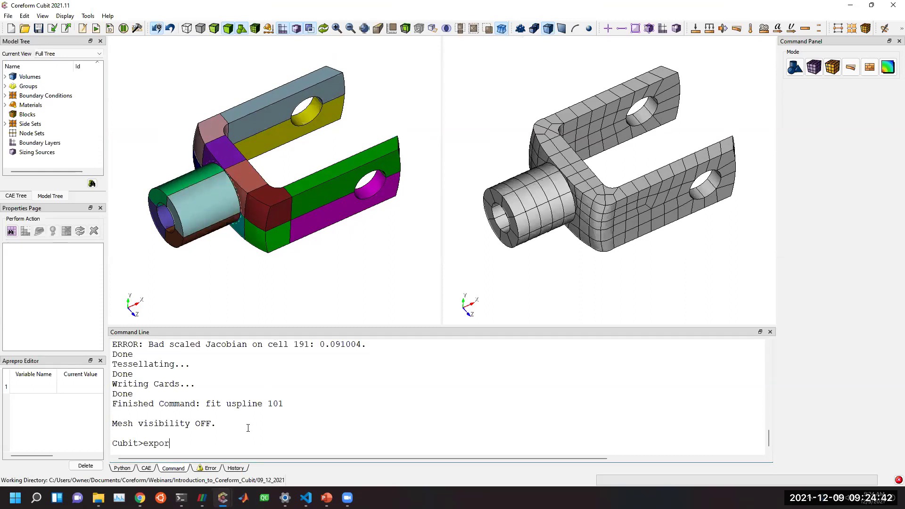
pyautogui.write('t uspline')
pyautogui.press('Tab')
pyautogui.write('101')
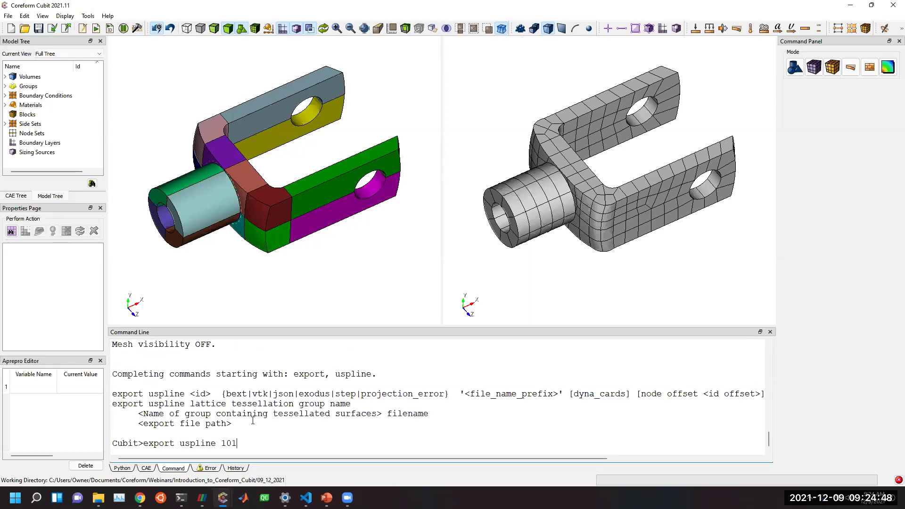
# Review the export format options in the syntax listing, including bext, vtk, json and exodus.
pyautogui.moveTo(227, 395); pyautogui.dragTo(441, 394)
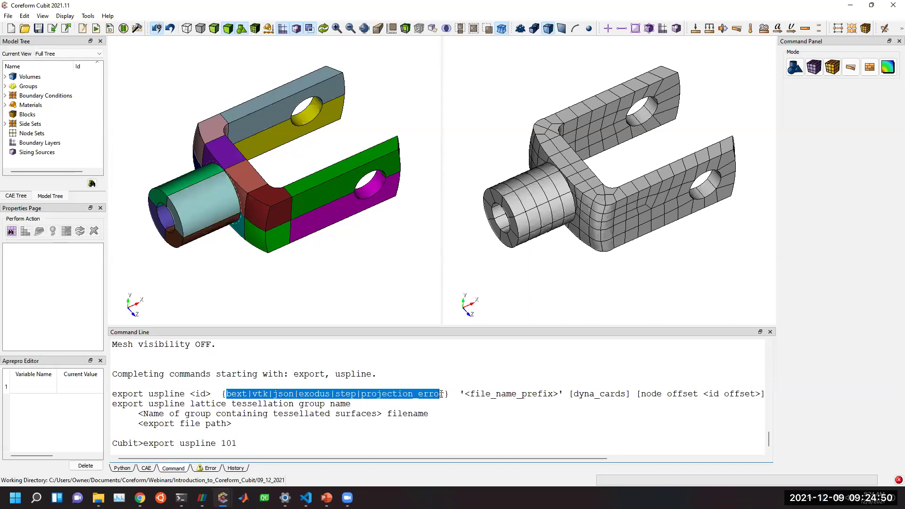
pyautogui.doubleClick(239, 396)
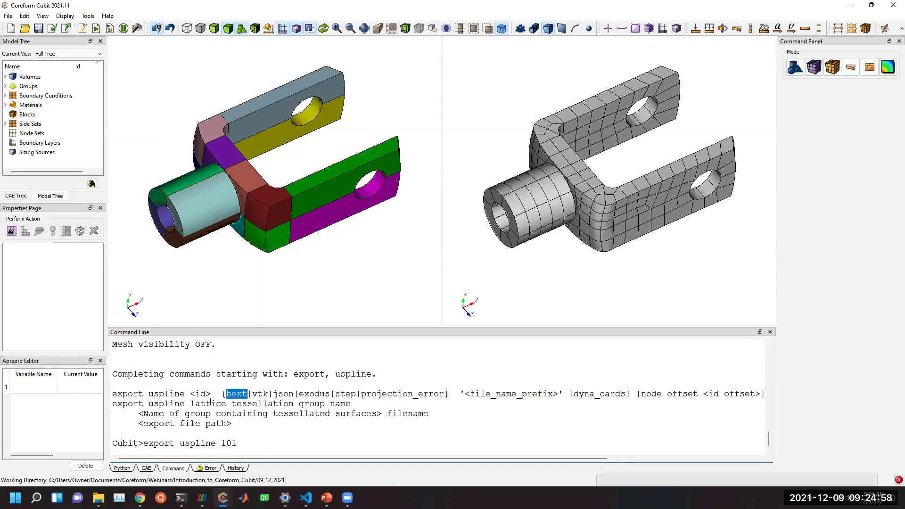
pyautogui.moveTo(253, 394); pyautogui.dragTo(269, 394)
pyautogui.doubleClick(280, 395)
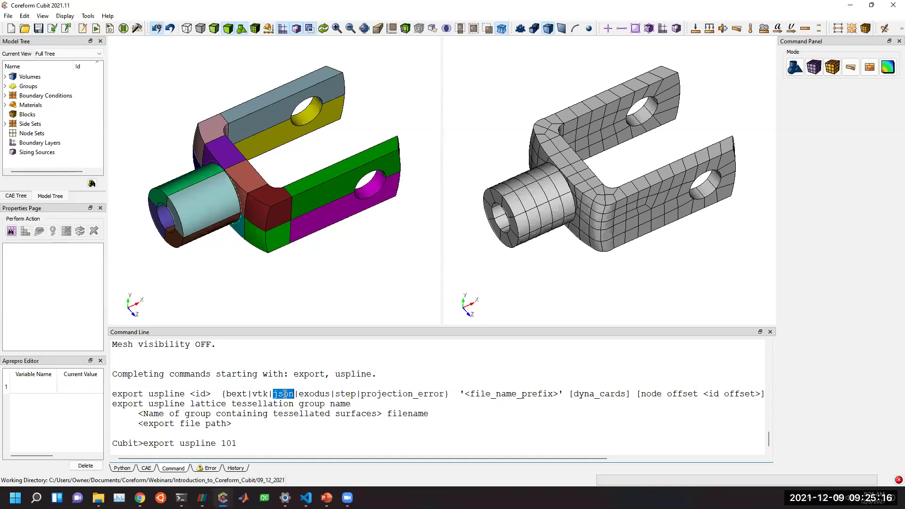
pyautogui.doubleClick(319, 395)
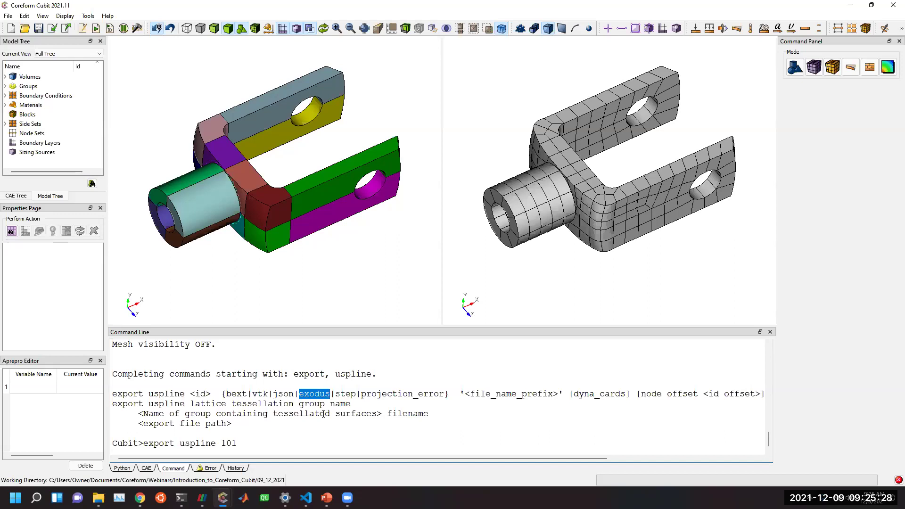
# Specify bext as the export format and "knuckle_uspline" as the file name prefix.
pyautogui.click(301, 444)
pyautogui.write('bext')
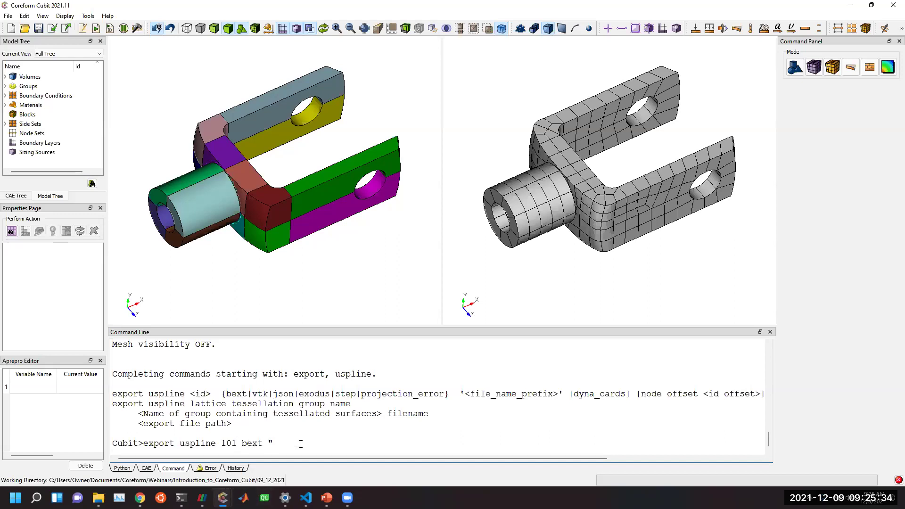
pyautogui.write(' "knuc')
pyautogui.write('kle_sup')
pyautogui.press('BackSpace')
pyautogui.press('BackSpace')
pyautogui.press('BackSpace')
pyautogui.write('uspline')
pyautogui.moveTo(472, 458); pyautogui.dragTo(443, 448)
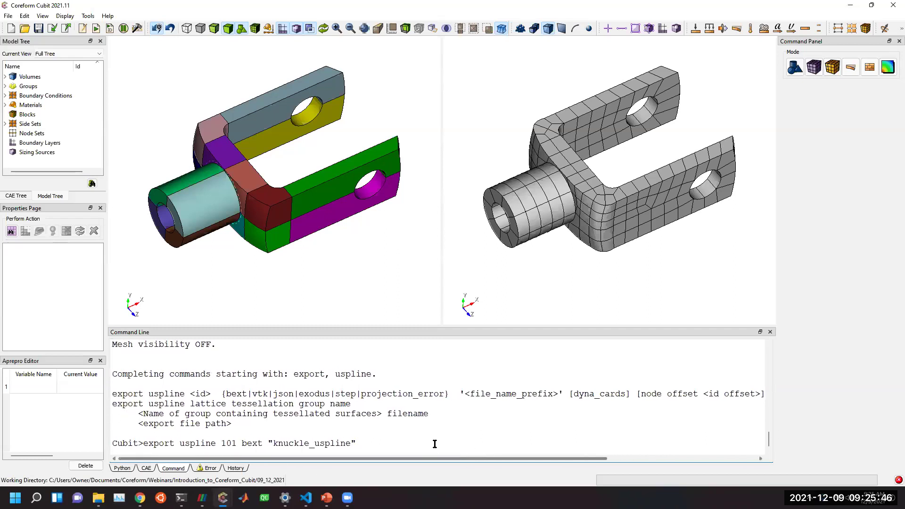
# Add the dyna_cards option to the U-spline export command and run it.
pyautogui.doubleClick(579, 396)
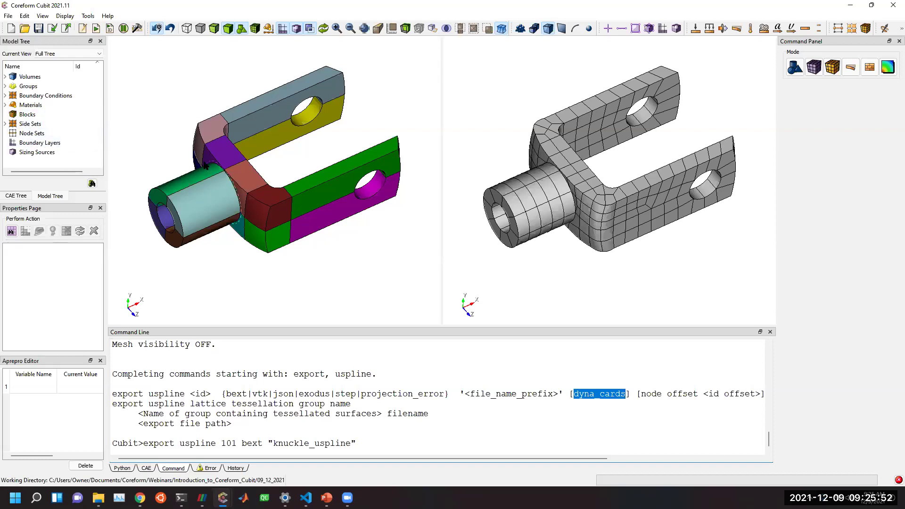
pyautogui.click(466, 439)
pyautogui.write('dya')
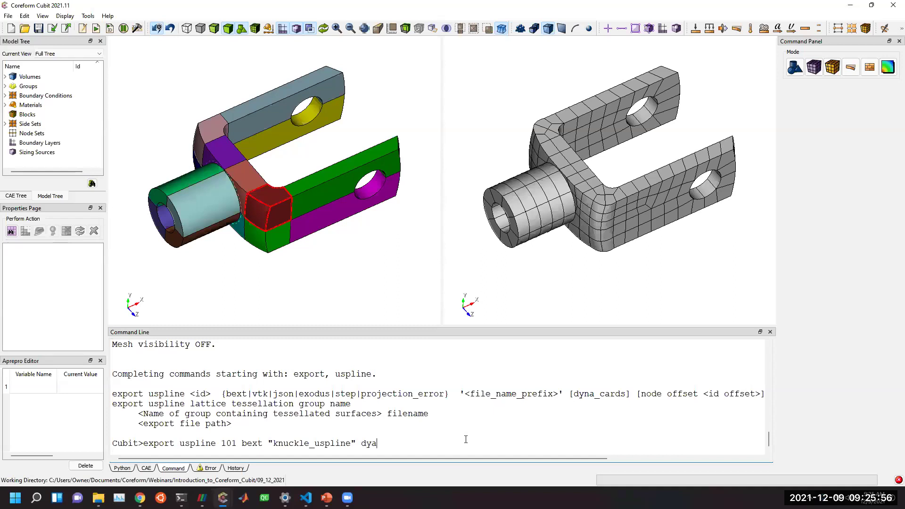
pyautogui.write('na')
pyautogui.write('cards')
pyautogui.press('Return')
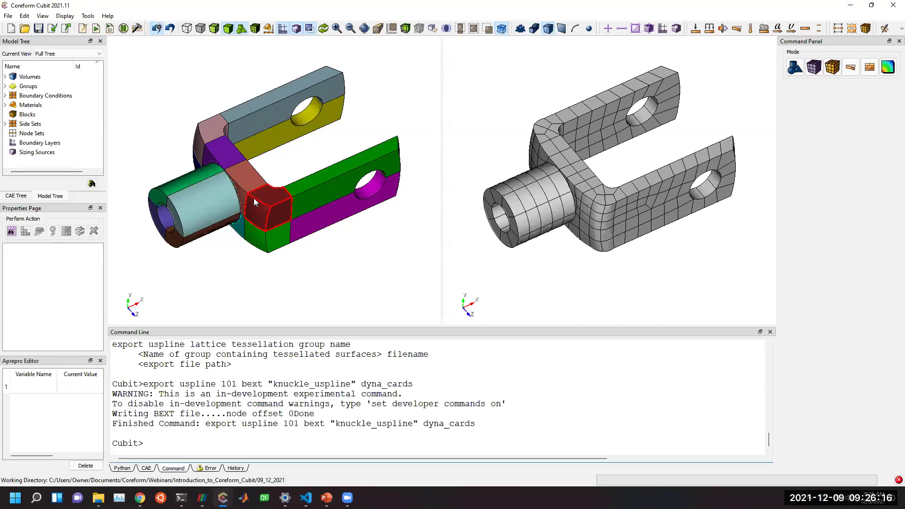
# Start a new model and import the knuckle shoulder ACIS file from the Knuckle folder.
pyautogui.click(12, 29)
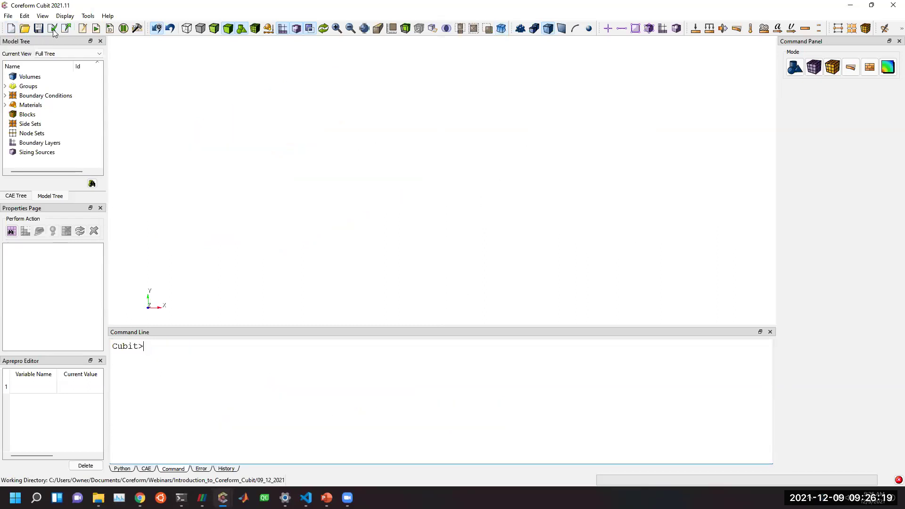
pyautogui.click(10, 18)
pyautogui.moveTo(58, 74)
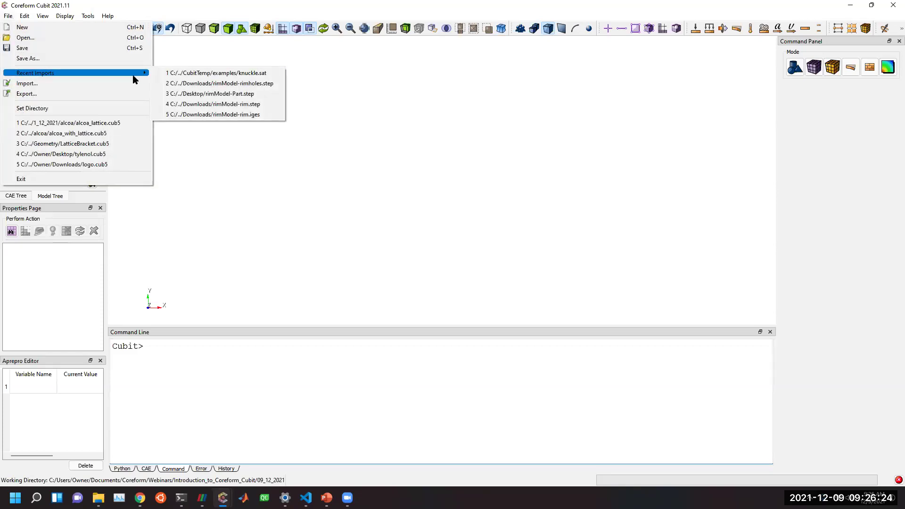
pyautogui.click(46, 82)
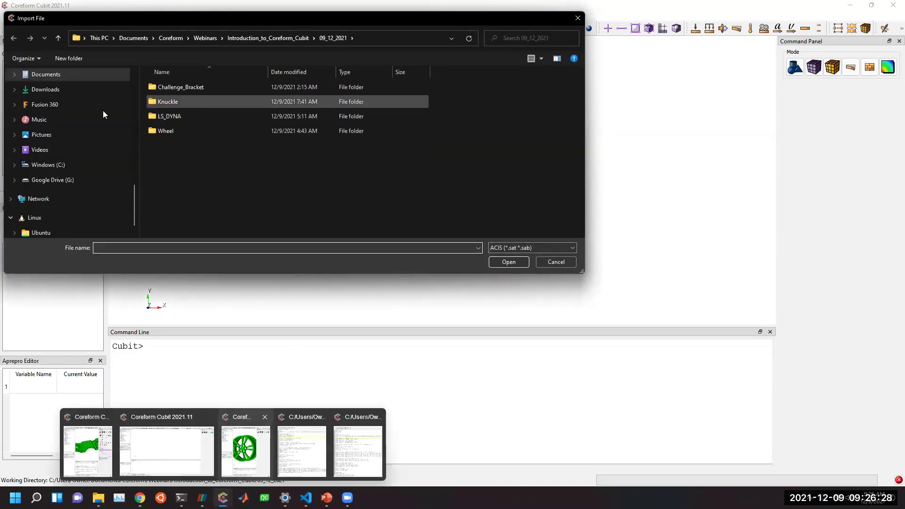
pyautogui.doubleClick(169, 102)
pyautogui.doubleClick(169, 100)
pyautogui.click(502, 300)
pyautogui.moveTo(505, 305); pyautogui.dragTo(456, 205)
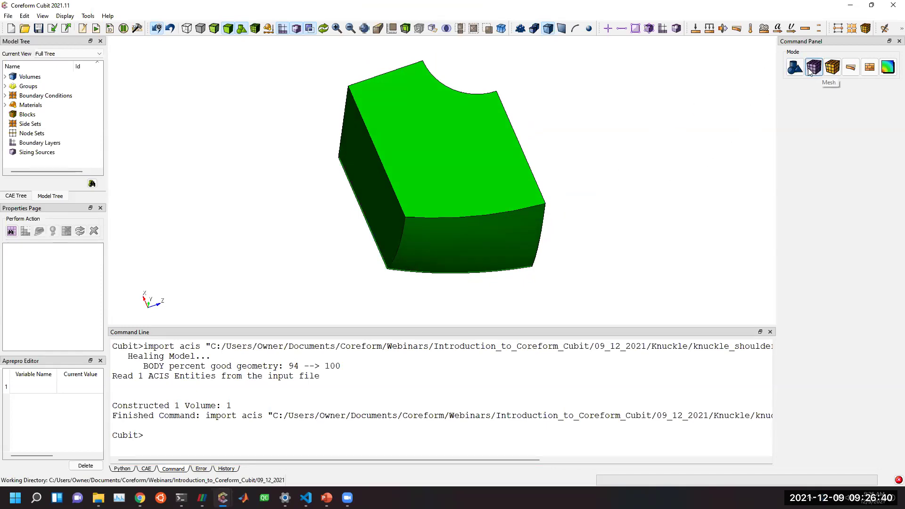
# Set up a curve Split on the shoulder's concave arc, curve 8, and its similar curve 15.
pyautogui.moveTo(403, 218); pyautogui.dragTo(433, 164)
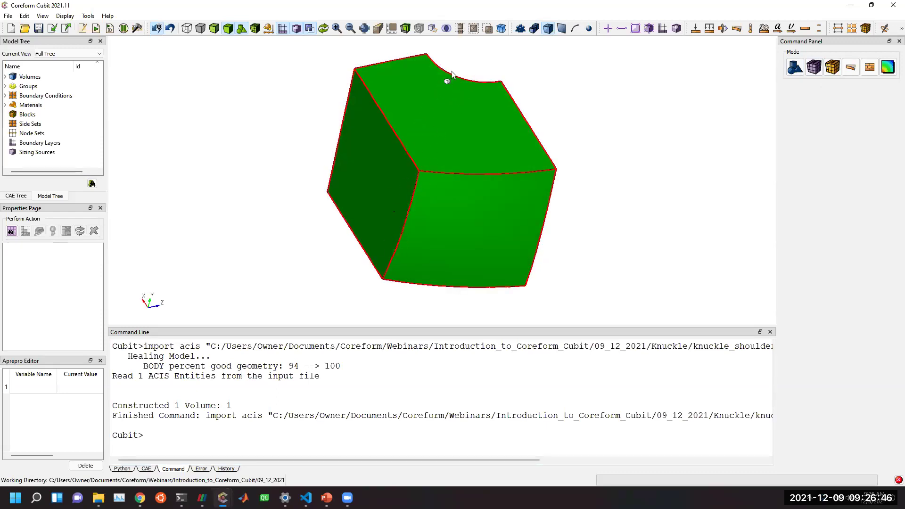
pyautogui.moveTo(568, 176); pyautogui.dragTo(541, 150)
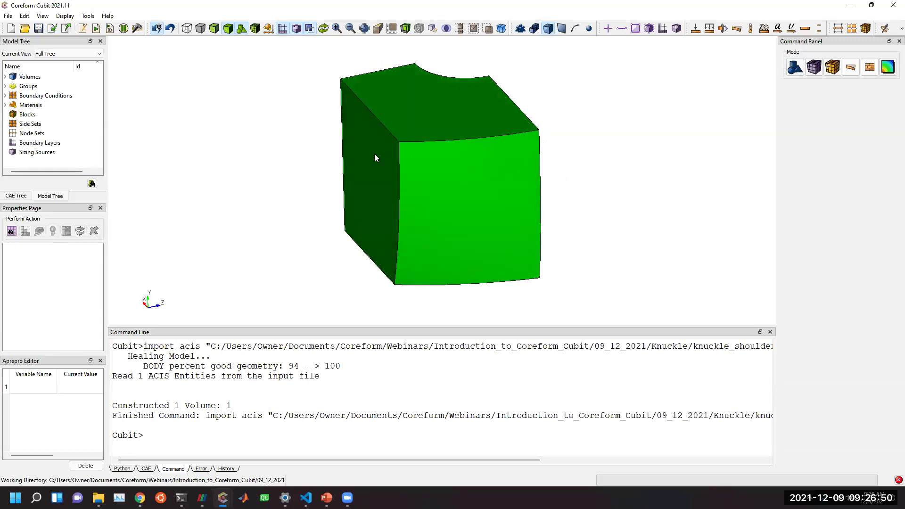
pyautogui.moveTo(384, 232); pyautogui.dragTo(479, 203)
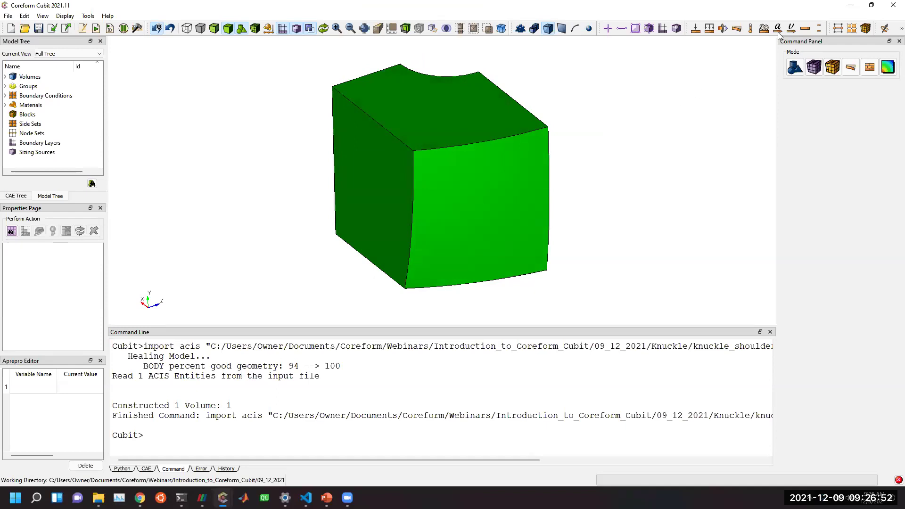
pyautogui.click(797, 69)
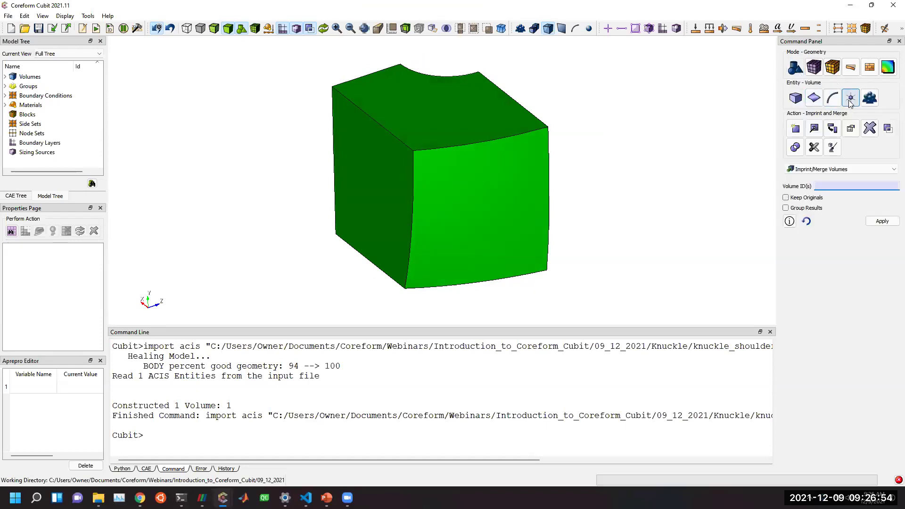
pyautogui.click(851, 99)
pyautogui.click(832, 97)
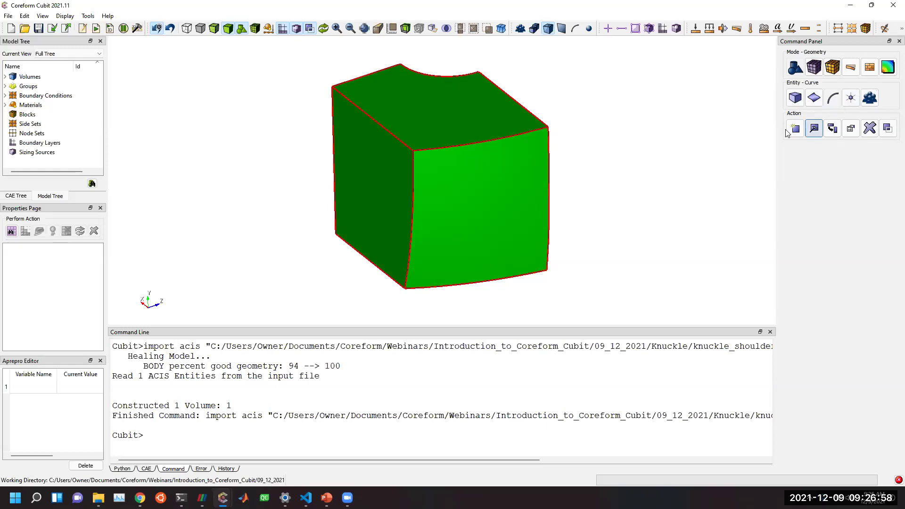
pyautogui.click(815, 128)
pyautogui.click(841, 150)
pyautogui.click(811, 188)
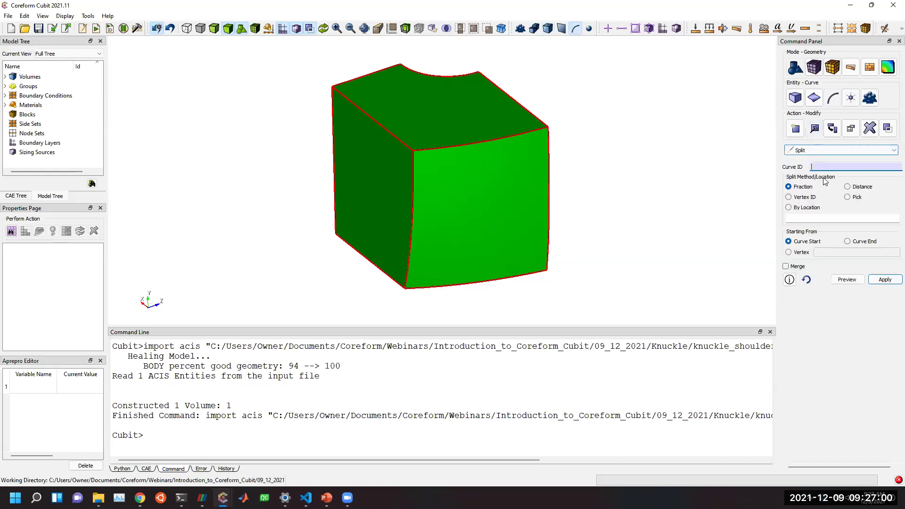
pyautogui.click(438, 75)
pyautogui.rightClick(442, 76)
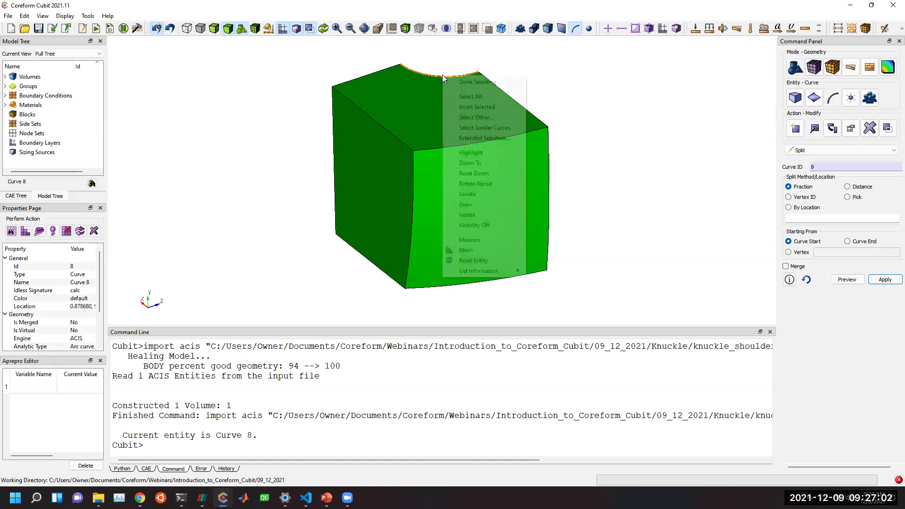
pyautogui.click(494, 128)
# Preview and apply the split of curves 8 and 15 at vertex 5.
pyautogui.click(789, 198)
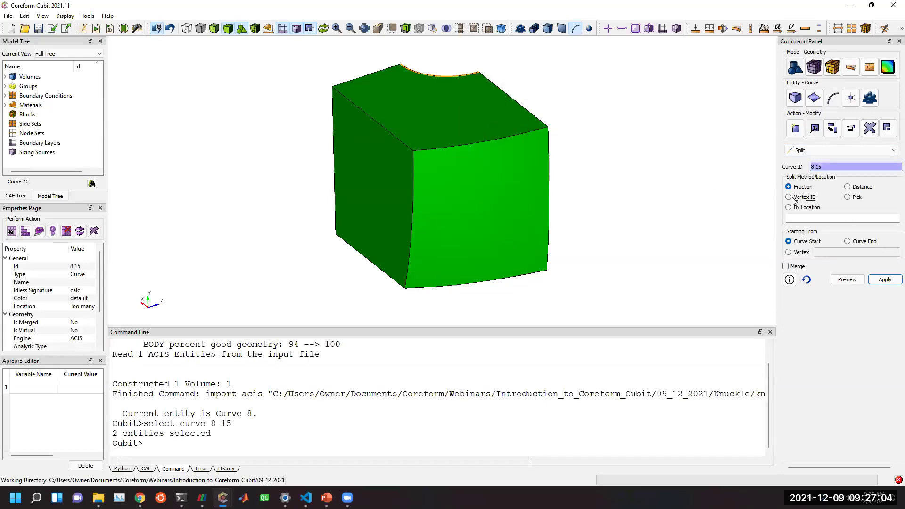
pyautogui.click(416, 151)
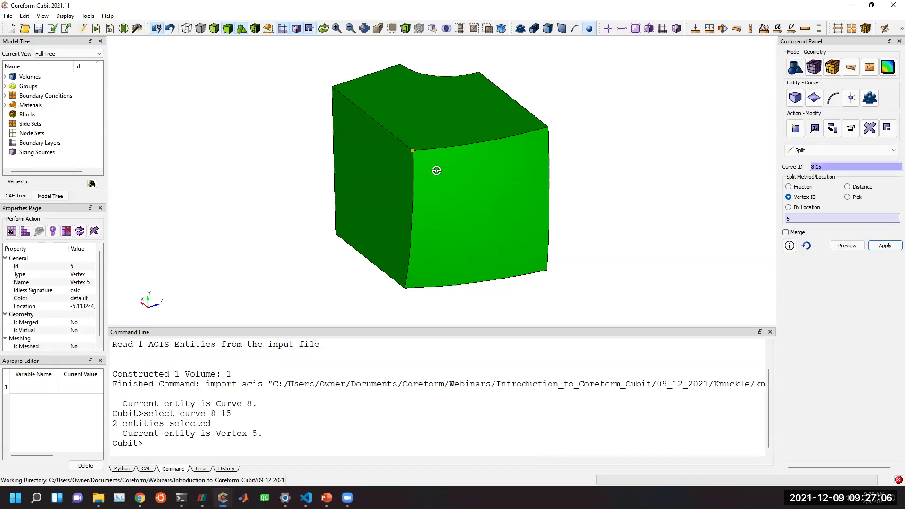
pyautogui.moveTo(434, 170); pyautogui.dragTo(473, 176)
pyautogui.click(847, 245)
pyautogui.moveTo(495, 226); pyautogui.dragTo(461, 203)
pyautogui.click(885, 246)
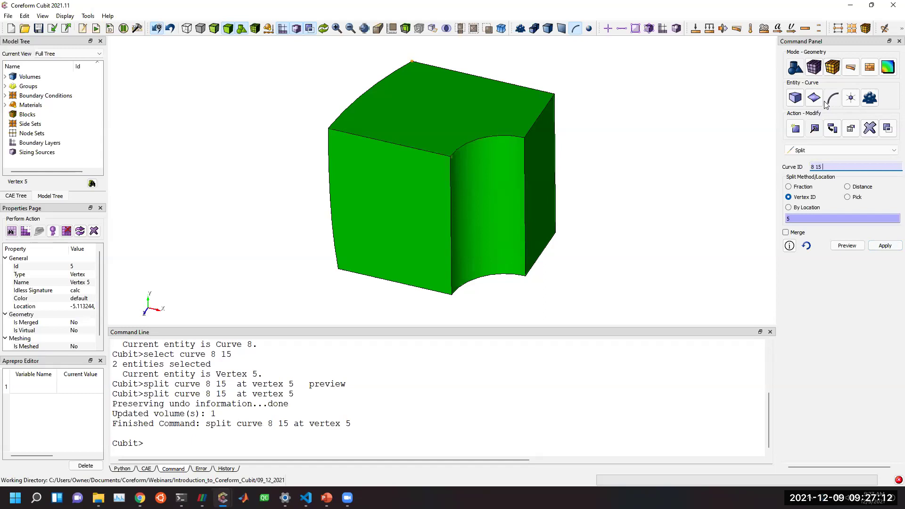
pyautogui.click(795, 97)
pyautogui.click(814, 128)
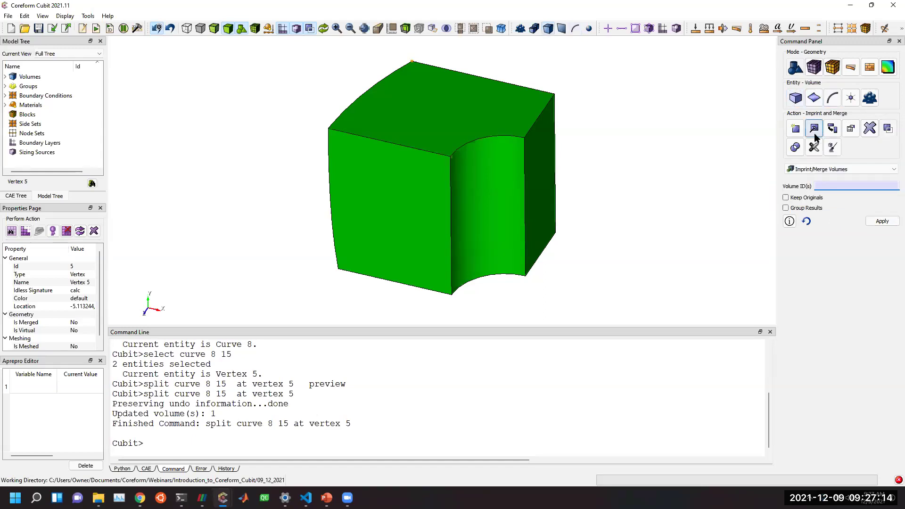
pyautogui.click(489, 111)
pyautogui.moveTo(455, 135); pyautogui.dragTo(753, 158)
pyautogui.click(833, 97)
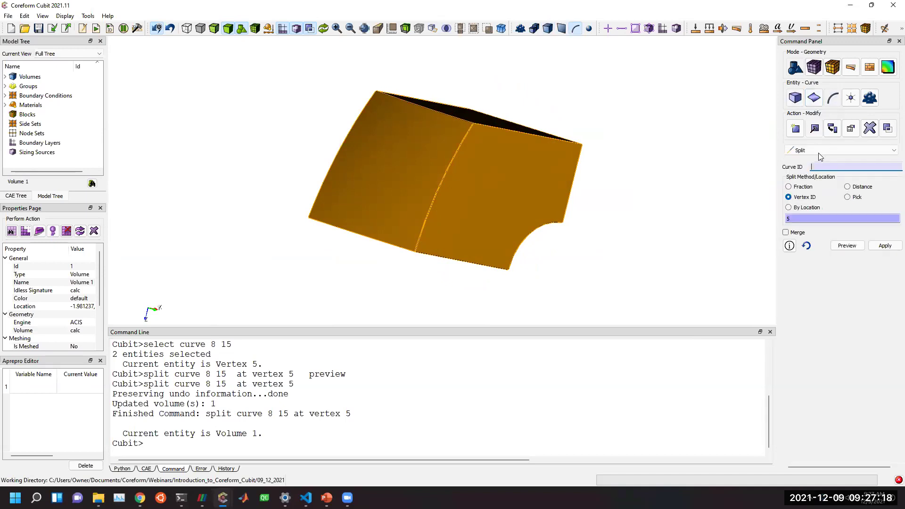
pyautogui.click(801, 150)
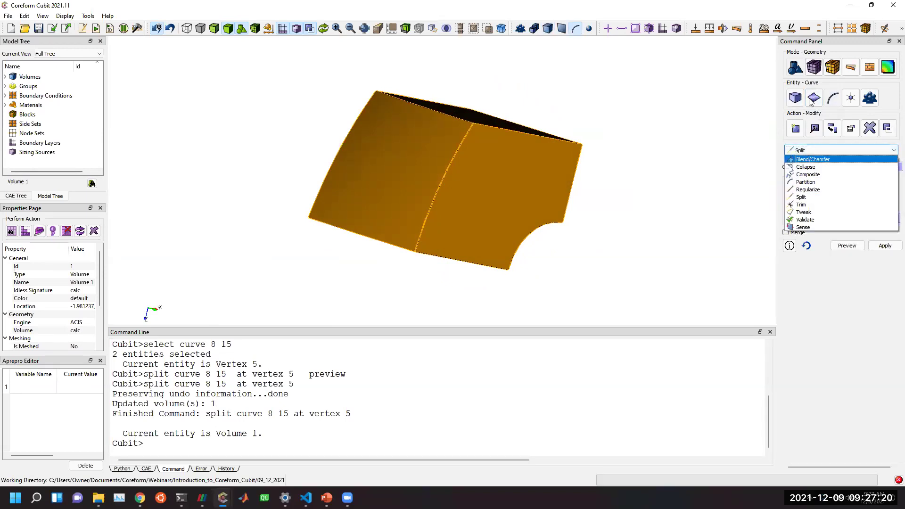
# Set up the creation of a line curve built from vertex IDs.
pyautogui.click(796, 128)
pyautogui.click(798, 150)
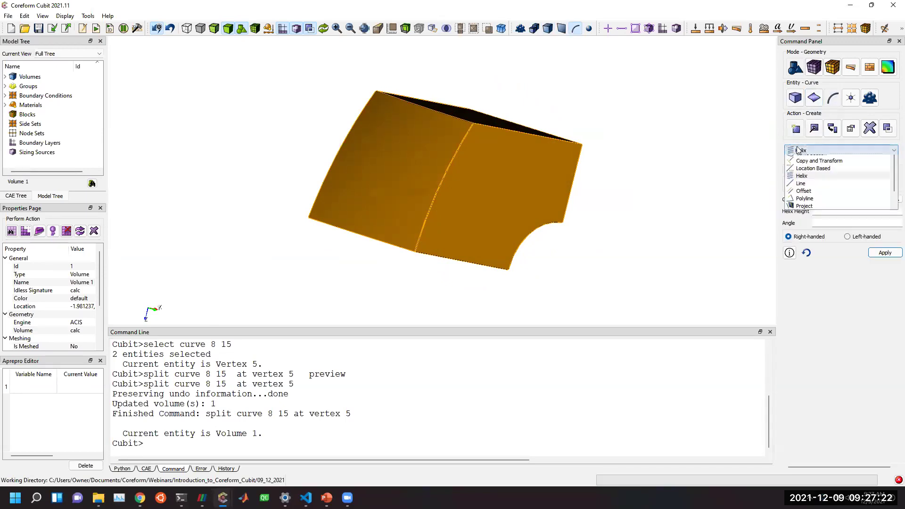
pyautogui.click(801, 183)
pyautogui.click(828, 212)
# Try to create a line from vertex 5 to vertex 11 on the concave arc.
pyautogui.click(473, 124)
pyautogui.moveTo(436, 145); pyautogui.dragTo(337, 90)
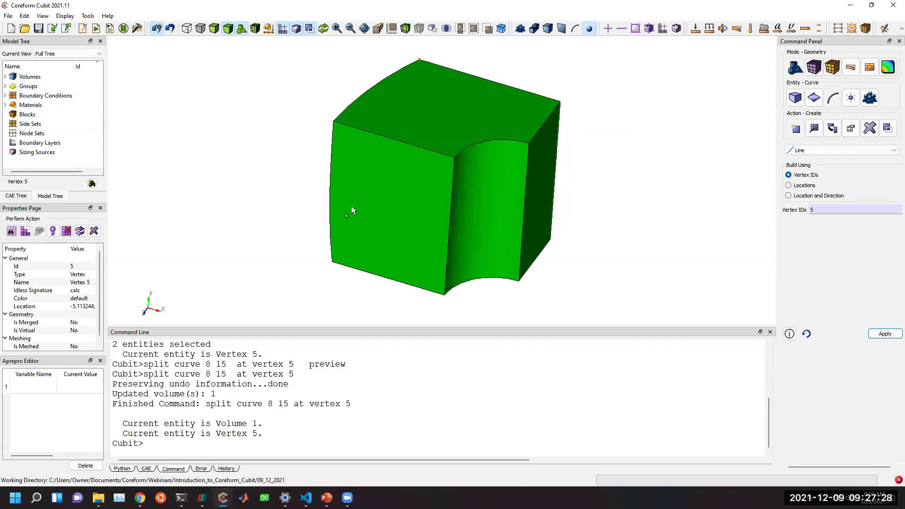
pyautogui.click(289, 410)
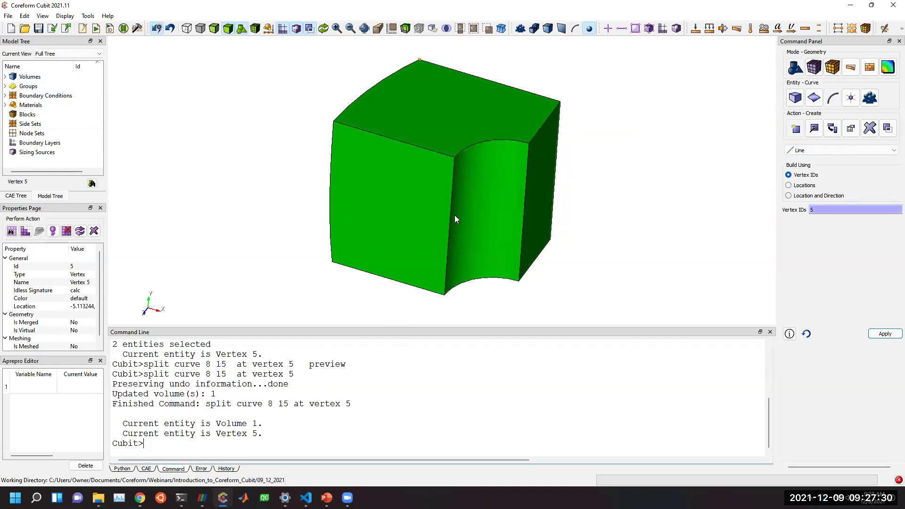
pyautogui.keyDown('ctrl'); pyautogui.click(483, 143); pyautogui.keyUp('ctrl')
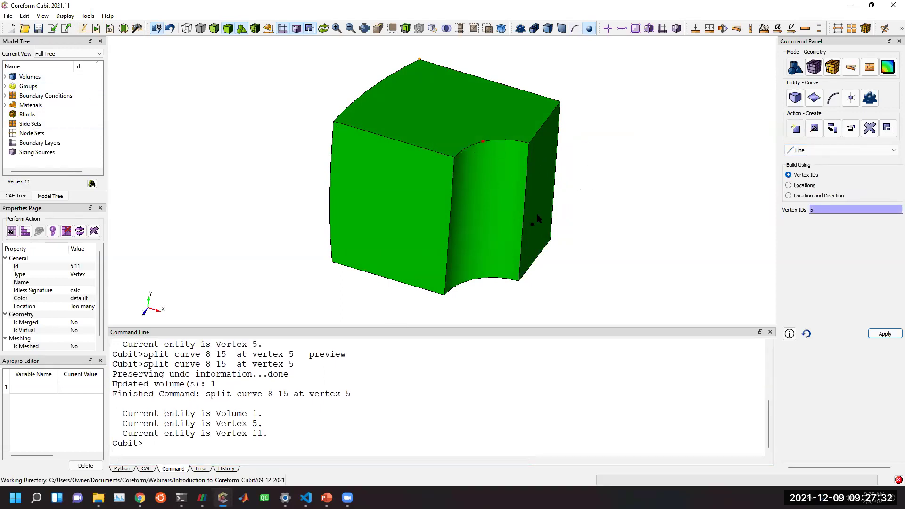
pyautogui.click(884, 335)
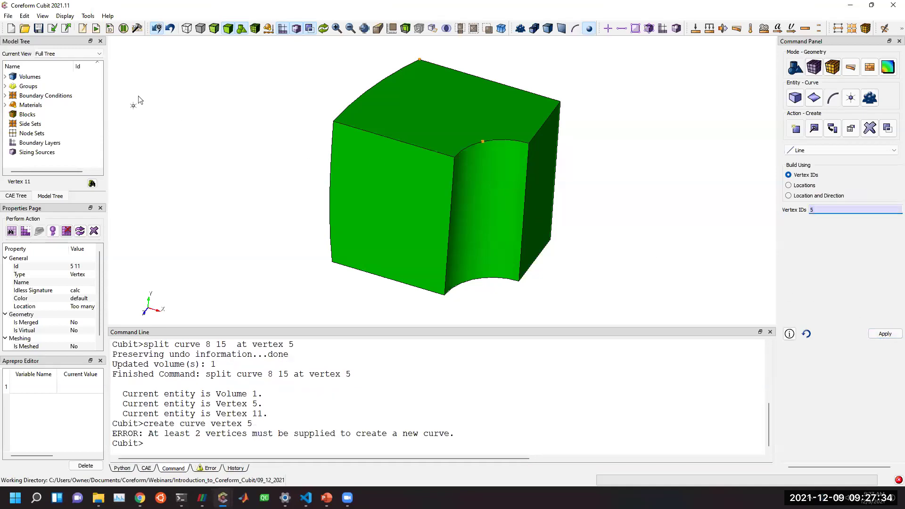
# Create a line curve from vertex 5 on the outer corner to vertex 11 on the concave arc.
pyautogui.click(243, 403)
pyautogui.click(415, 72)
pyautogui.click(480, 142)
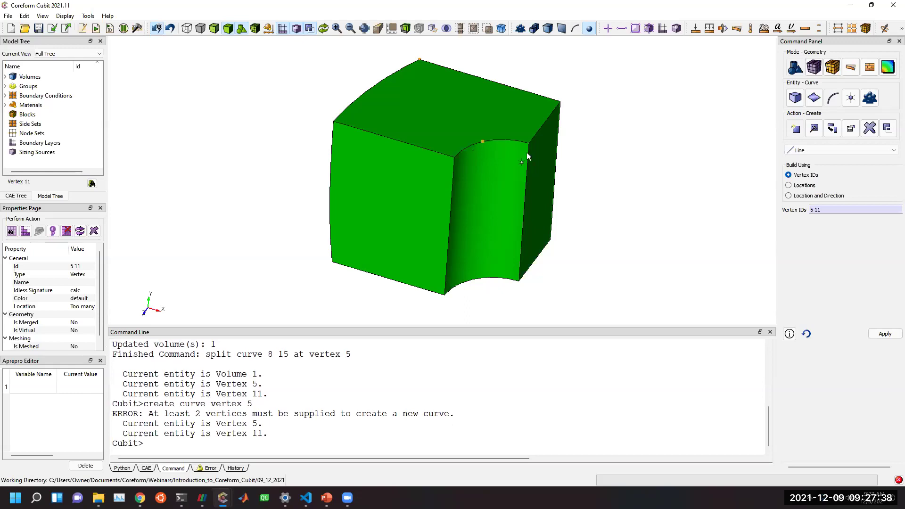
pyautogui.click(885, 334)
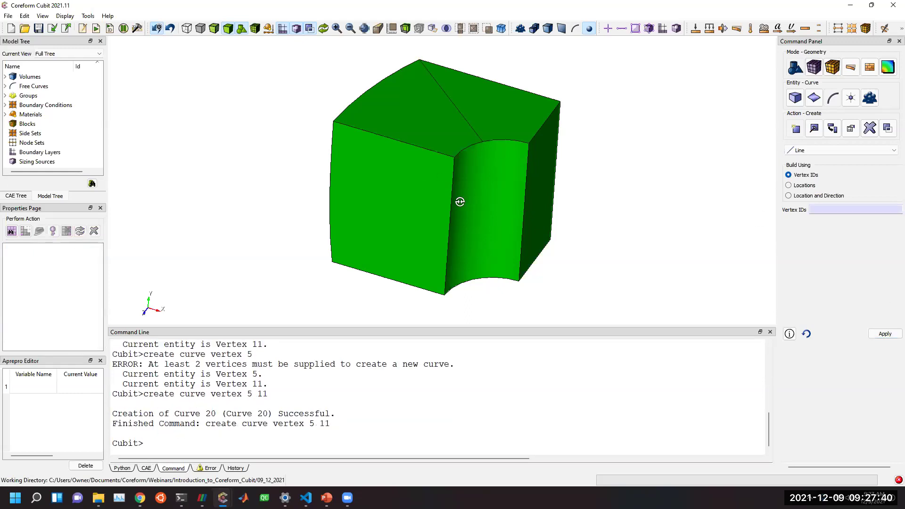
# Set up a volume Webcut that uses the Sweep Curve method.
pyautogui.moveTo(459, 202); pyautogui.dragTo(461, 260)
pyautogui.click(797, 99)
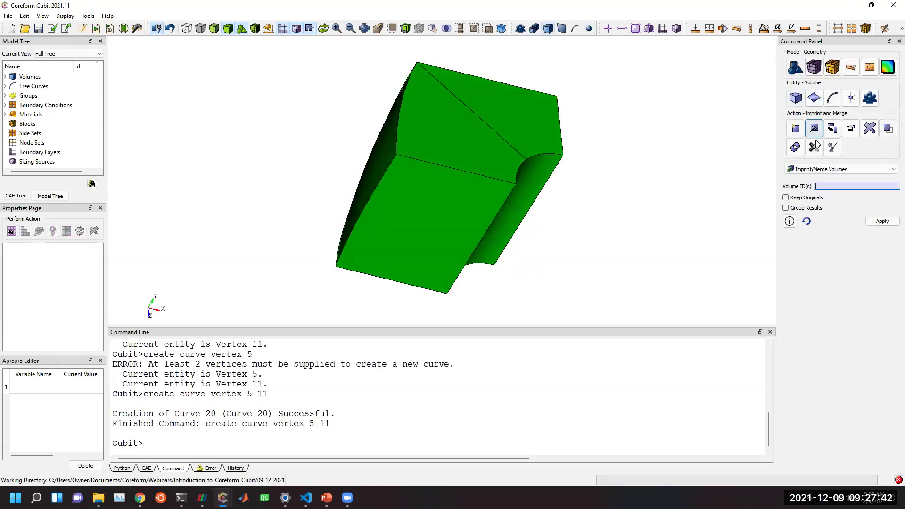
pyautogui.click(815, 149)
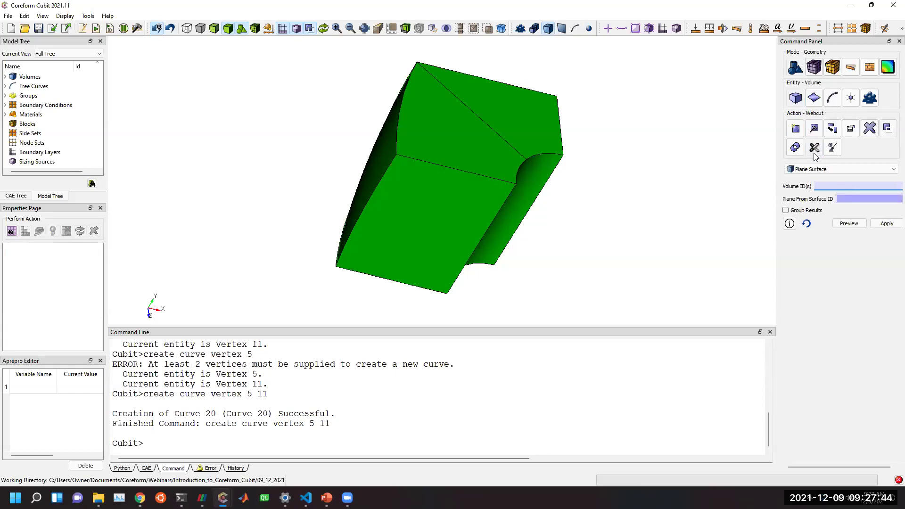
pyautogui.moveTo(610, 163); pyautogui.dragTo(380, 138)
pyautogui.moveTo(502, 191); pyautogui.dragTo(348, 107)
pyautogui.moveTo(446, 152); pyautogui.dragTo(520, 194)
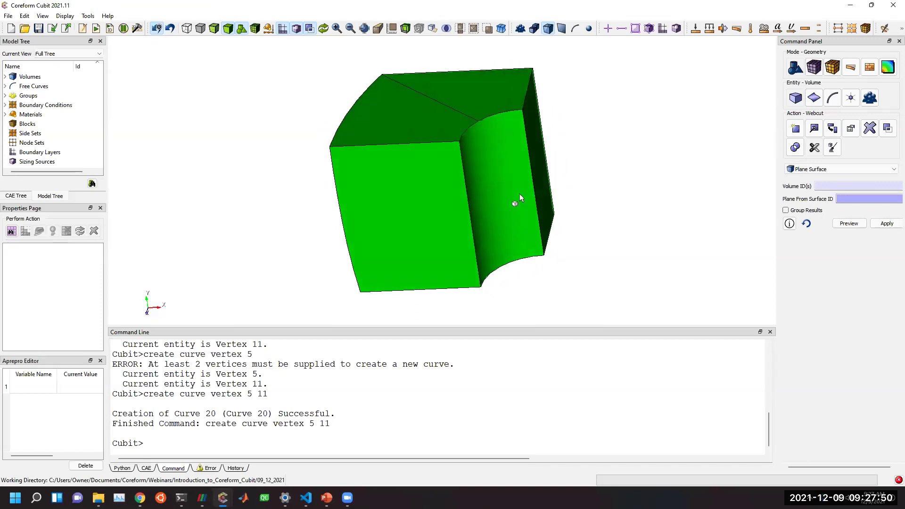
pyautogui.click(828, 168)
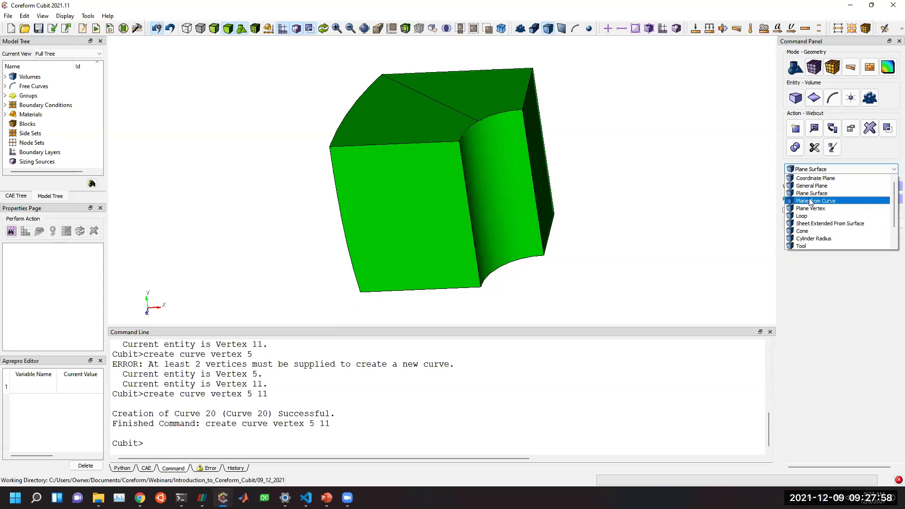
pyautogui.scroll(-1, 814, 202)
pyautogui.click(821, 242)
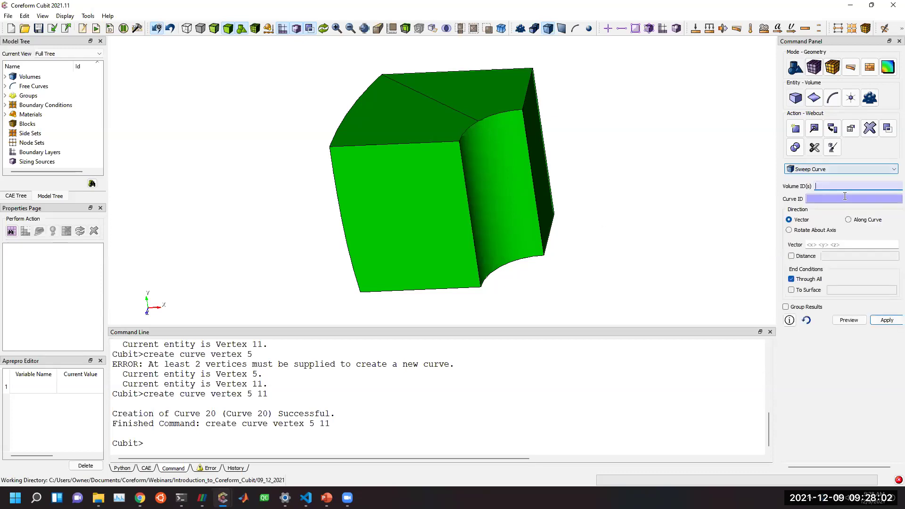
# Define the webcut of volume 1 by sweeping curve 6, the outer corner edge, along curve 20, the new diagonal line.
pyautogui.click(485, 184)
pyautogui.keyDown('ctrl'); pyautogui.moveTo(672, 207); pyautogui.dragTo(461, 195); pyautogui.keyUp('ctrl')
pyautogui.click(415, 190)
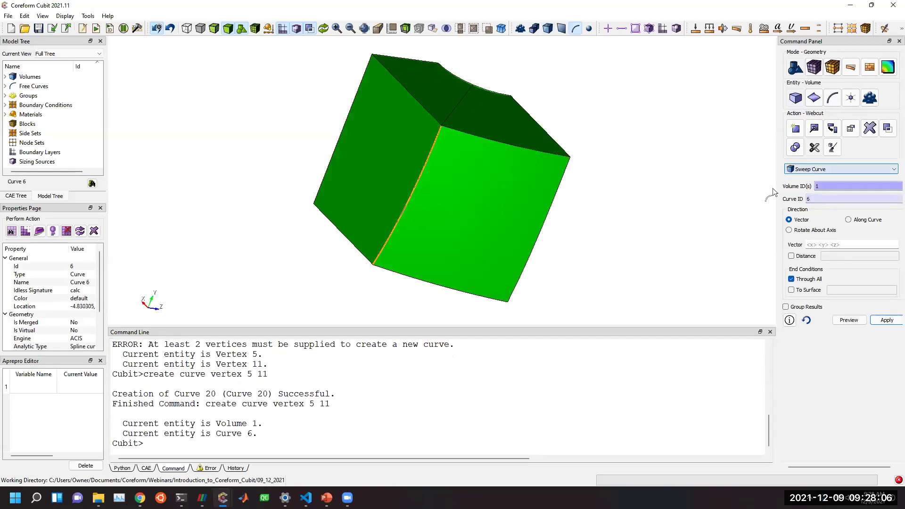
pyautogui.click(852, 220)
pyautogui.click(454, 113)
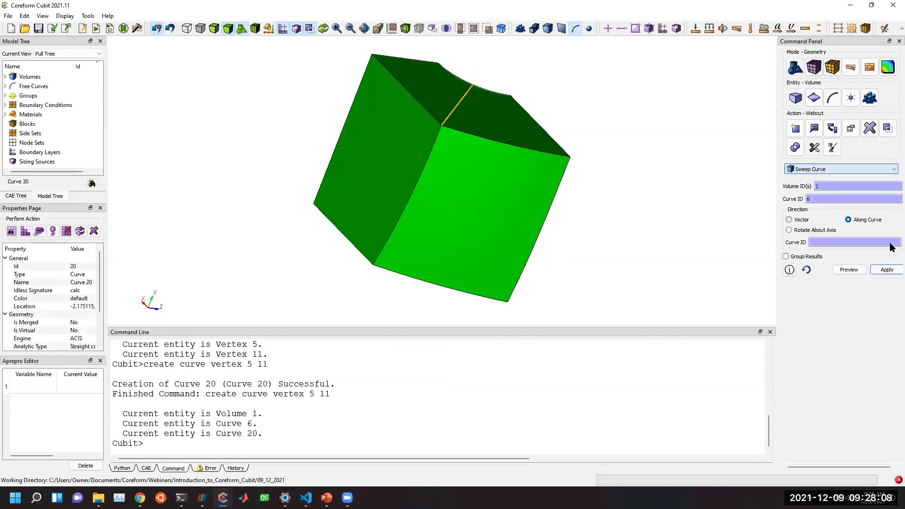
pyautogui.click(848, 243)
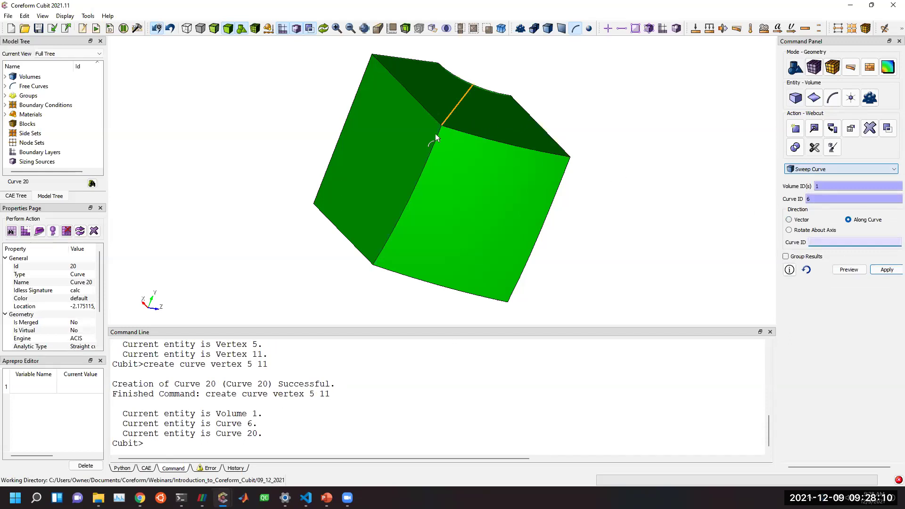
pyautogui.click(454, 108)
pyautogui.click(455, 108)
pyautogui.click(857, 198)
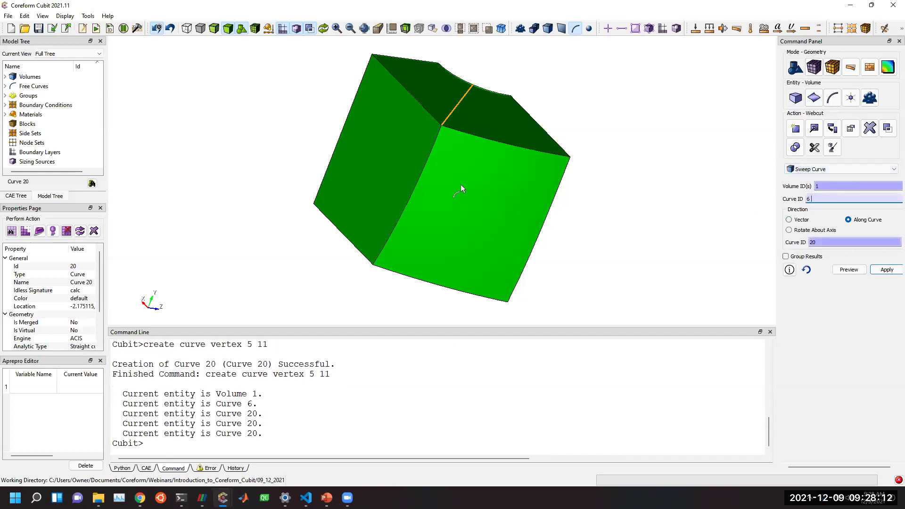
pyautogui.click(417, 191)
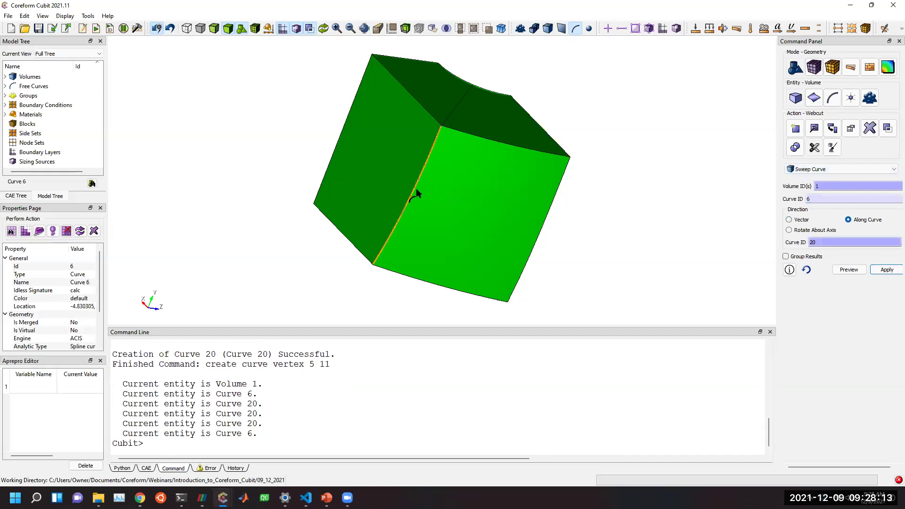
pyautogui.click(849, 243)
pyautogui.click(461, 101)
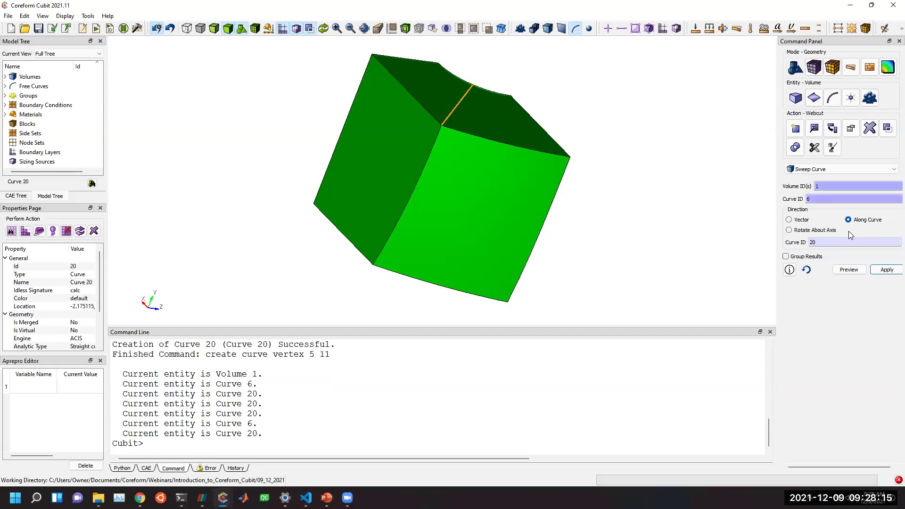
# Preview the sweep webcut in transparent display and apply it to volume 1.
pyautogui.click(849, 269)
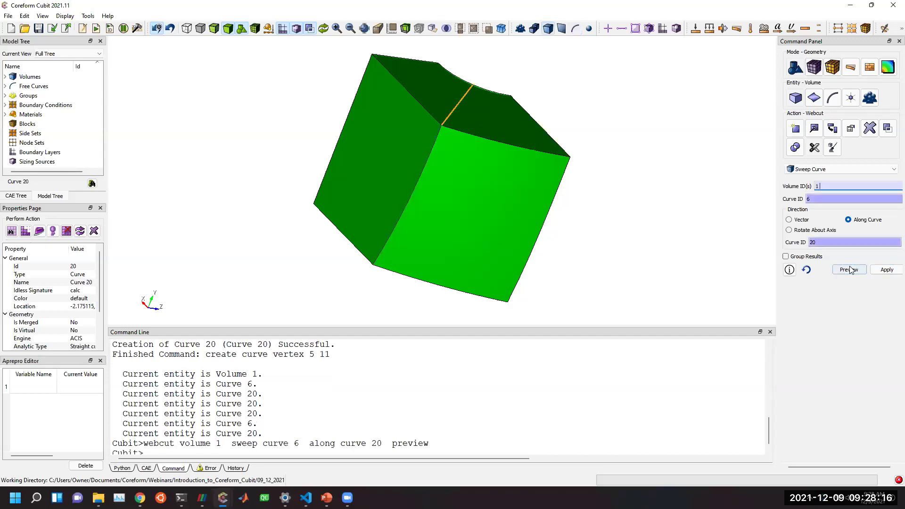
pyautogui.click(216, 28)
pyautogui.moveTo(538, 193); pyautogui.dragTo(413, 224, button='middle')
pyautogui.click(888, 271)
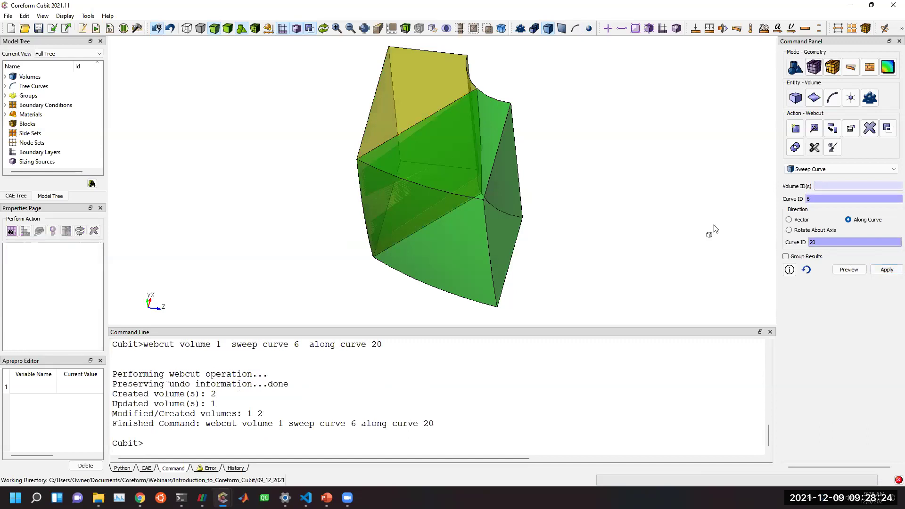
# Return to shaded display, then imprint and merge all geometry of the split shoulder.
pyautogui.click(228, 28)
pyautogui.moveTo(372, 169); pyautogui.dragTo(366, 184, button='middle')
pyautogui.write('im')
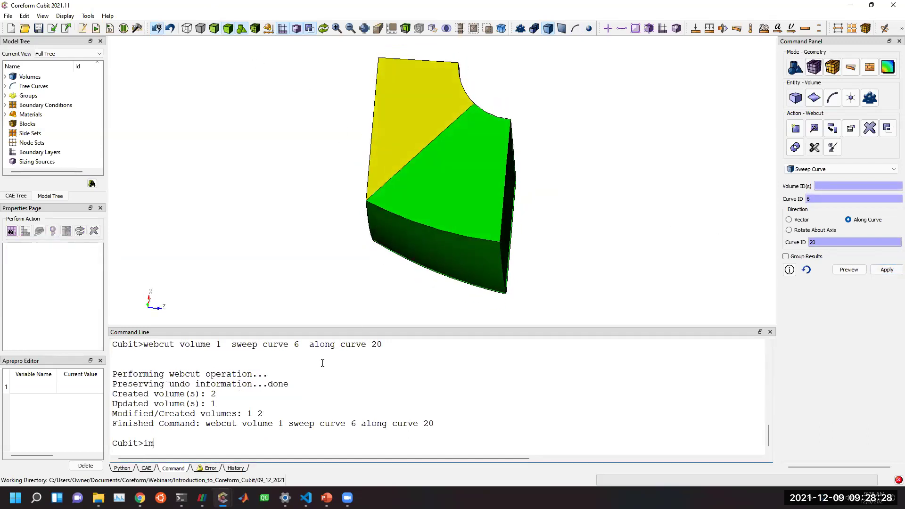
pyautogui.write('print all')
pyautogui.press('Return')
pyautogui.write('merge')
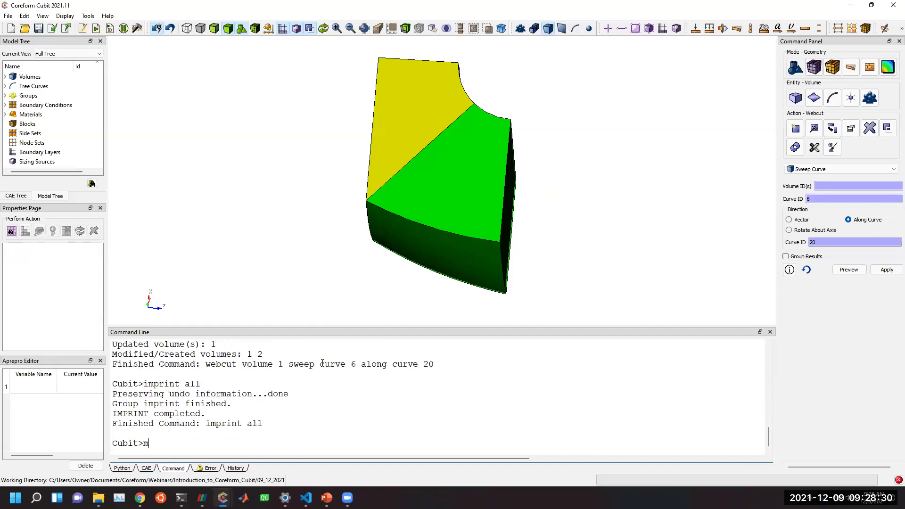
pyautogui.write(' all')
pyautogui.press('Return')
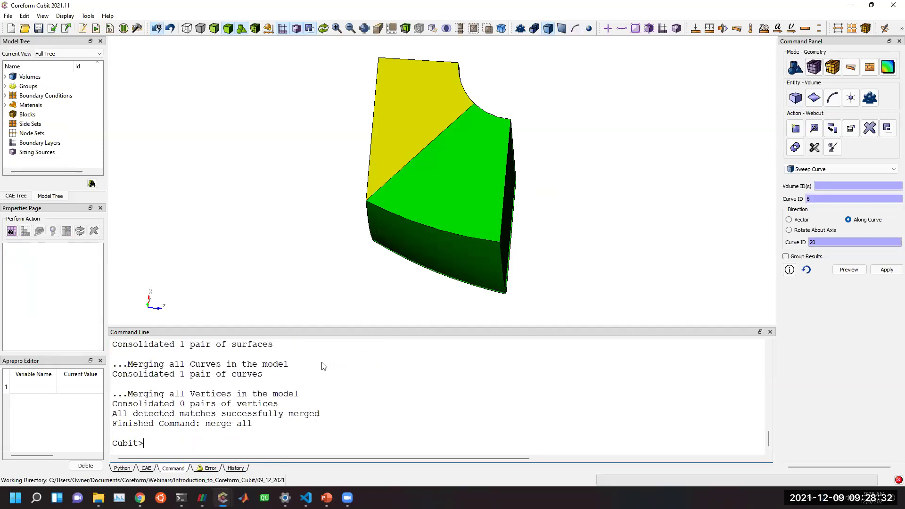
# Set the mesh size of all volumes to 4 and their meshing scheme to sweep.
pyautogui.click(809, 72)
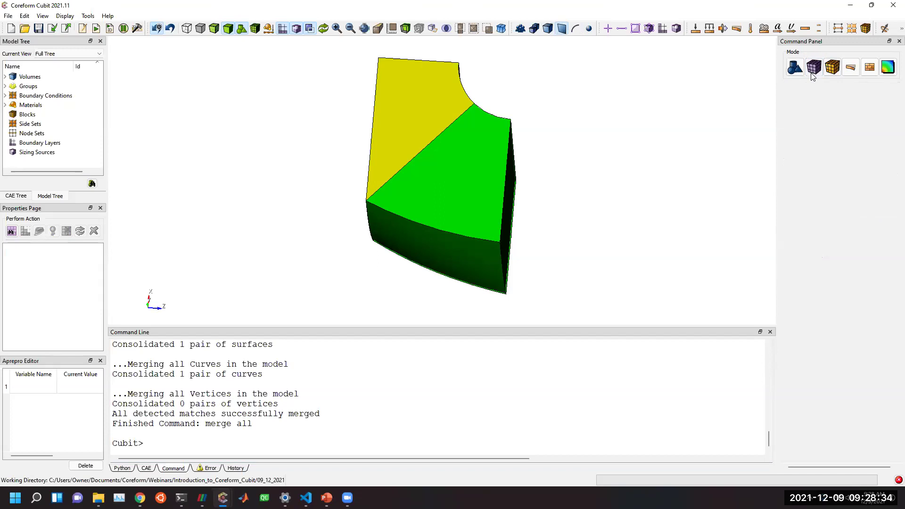
pyautogui.click(813, 73)
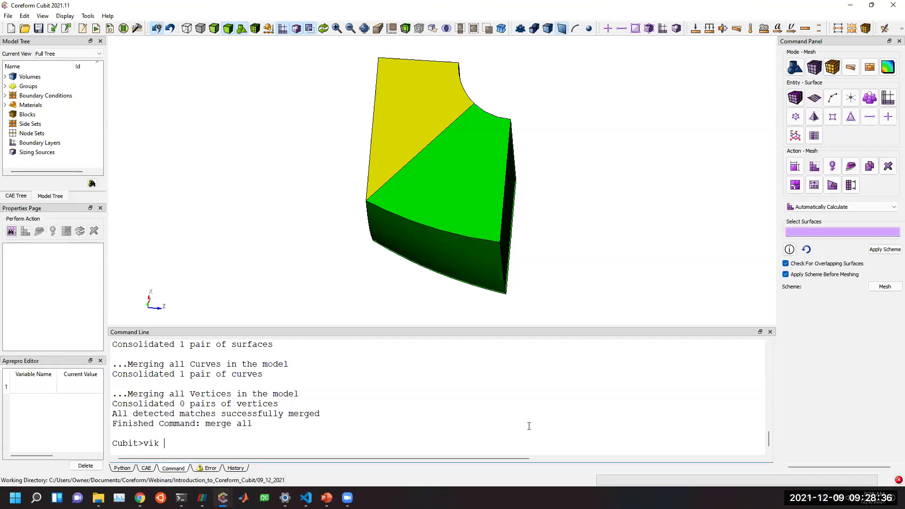
pyautogui.write('vol all siz')
pyautogui.press('Return')
pyautogui.write('vol all s')
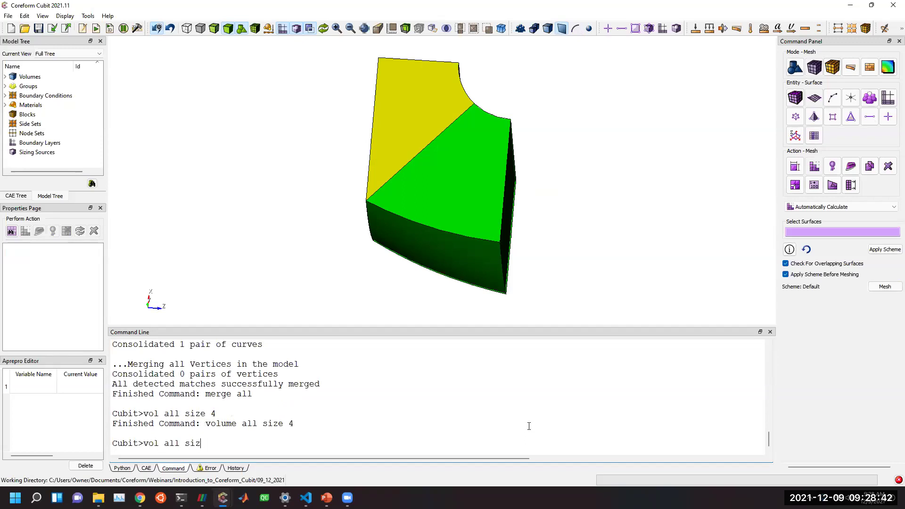
pyautogui.write('cheme sweep')
pyautogui.press('Return')
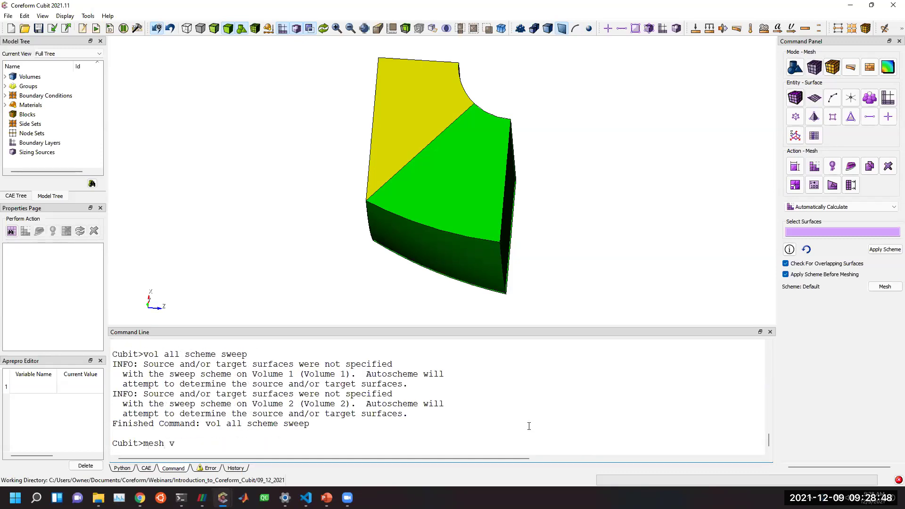
# Mesh all volumes and turn on mesh visibility to inspect the coarse mesh.
pyautogui.write('mesh vol all')
pyautogui.press('Return')
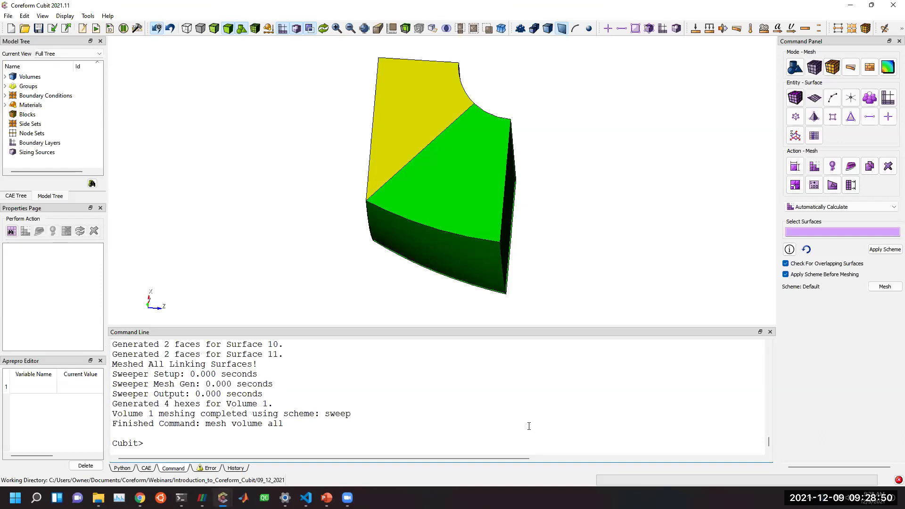
pyautogui.click(255, 29)
pyautogui.moveTo(348, 260)
pyautogui.mouseDown()
pyautogui.moveTo(374, 230)
pyautogui.moveTo(348, 264)
pyautogui.mouseUp()
# Delete the coarse mesh from the whole model.
pyautogui.click(385, 414)
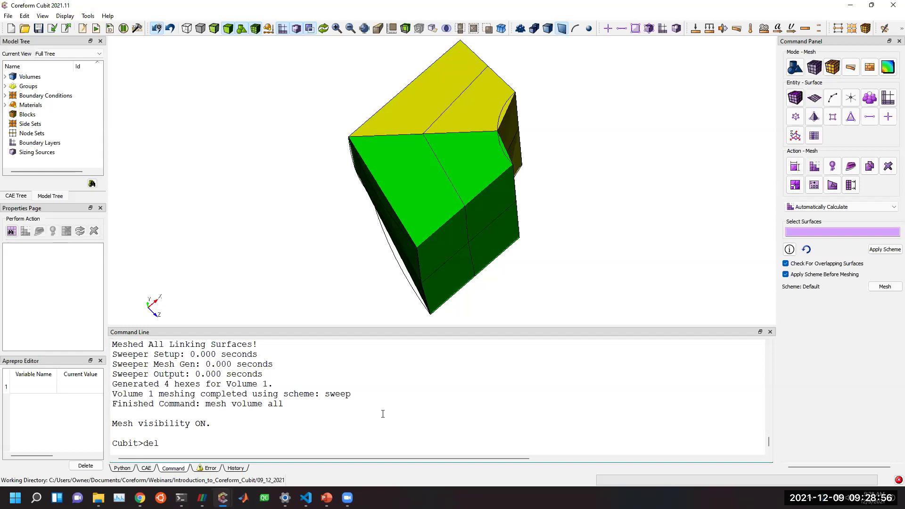
pyautogui.write('delt')
pyautogui.press('BackSpace')
pyautogui.write('ete mesh')
pyautogui.press('Return')
# Set the size of all volumes to 2 and mesh them again.
pyautogui.write('vol al')
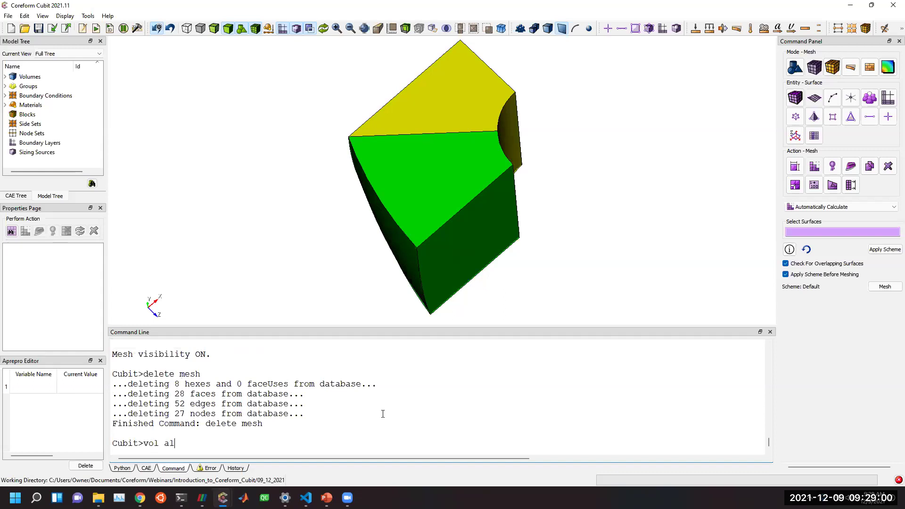
pyautogui.write('l siee 2')
pyautogui.press('Return')
pyautogui.write('mesh vol all')
pyautogui.press('Return')
pyautogui.moveTo(471, 236)
pyautogui.mouseDown()
pyautogui.moveTo(444, 228)
pyautogui.moveTo(475, 238)
pyautogui.mouseUp()
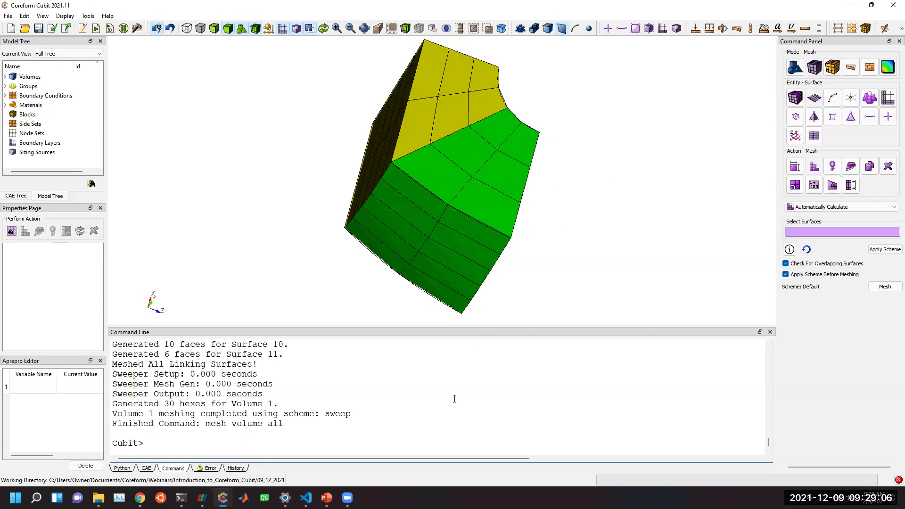
# Set the U-spline of all volumes to degree 2 and continuity 1, and build it as U-spline 1.
pyautogui.write('set uspline vol all degree')
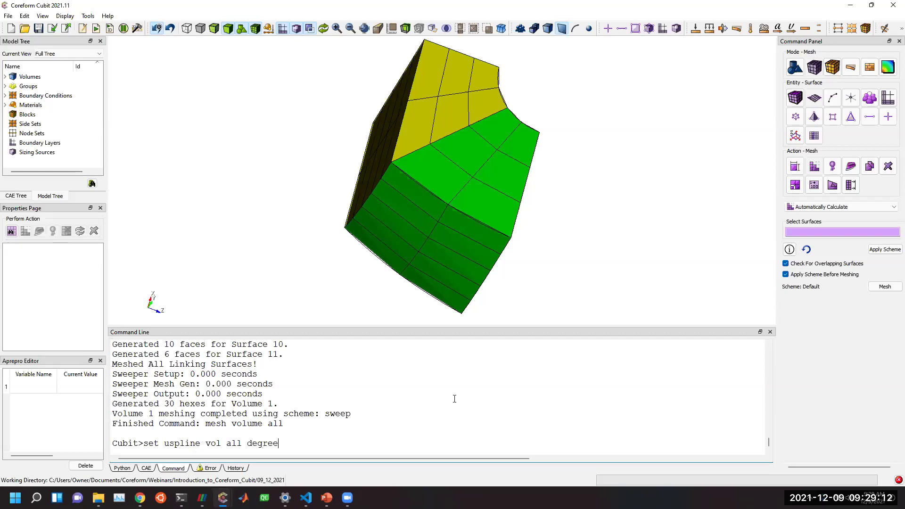
pyautogui.write(' 2 continuity 1')
pyautogui.press('Return')
pyautogui.write('bit>b')
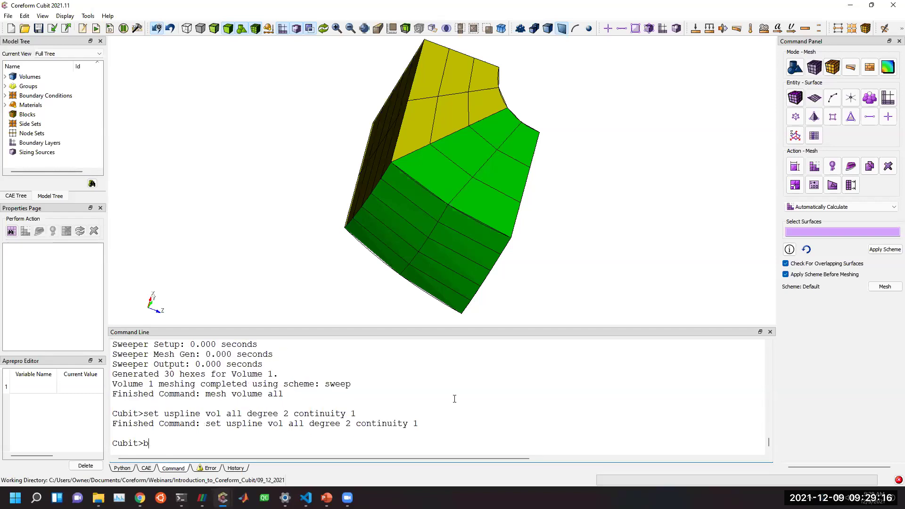
pyautogui.write('uild uspline vol all as 1')
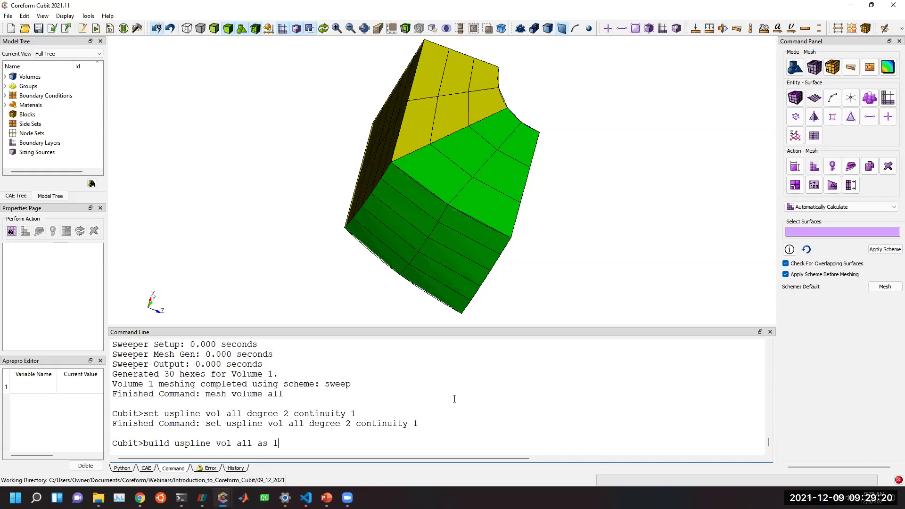
pyautogui.press('Return')
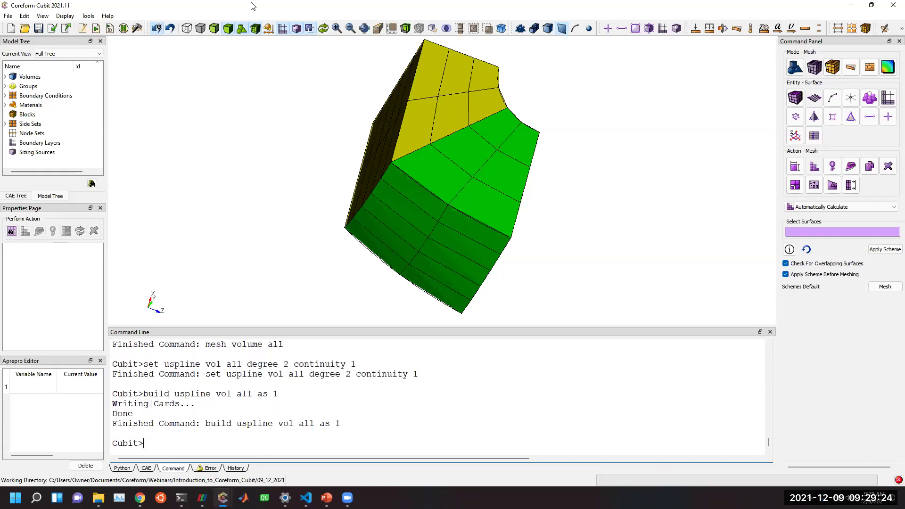
# Fit U-spline 1 to the shoulder geometry.
pyautogui.moveTo(538, 167); pyautogui.dragTo(528, 146)
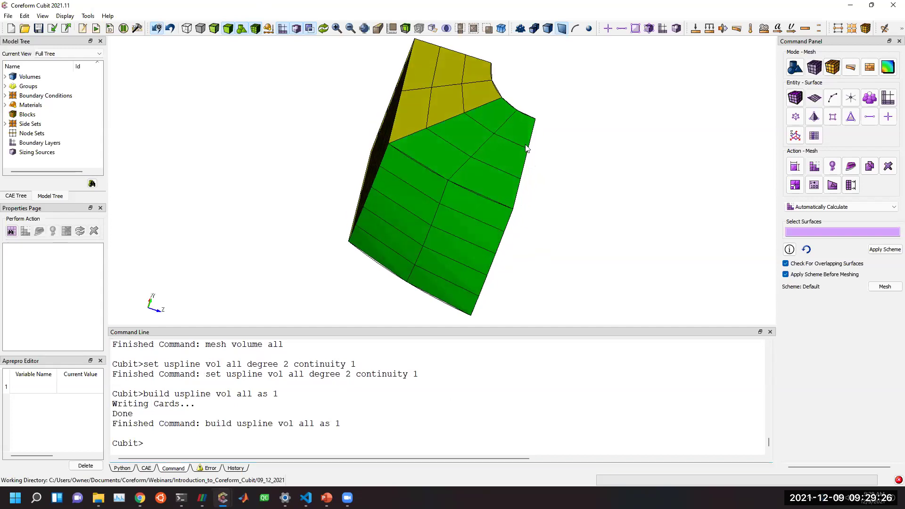
pyautogui.click(511, 207)
pyautogui.click(433, 427)
pyautogui.write('fit u')
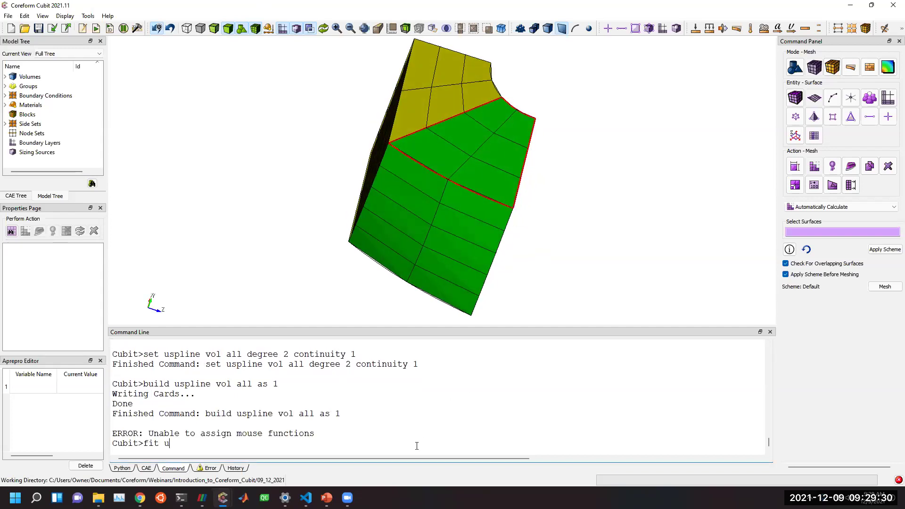
pyautogui.write('spline')
pyautogui.press('Return')
pyautogui.press('Up')
pyautogui.write('1')
pyautogui.press('Return')
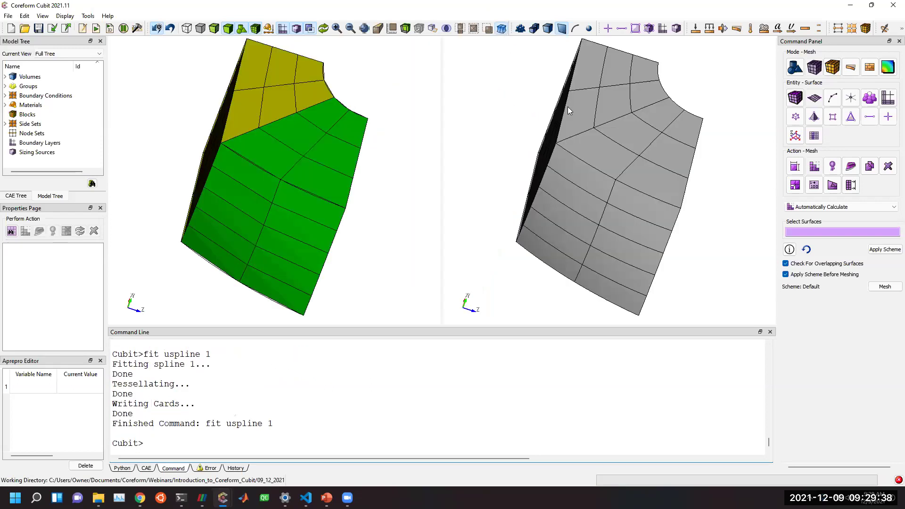
# Inspect the fitted U-spline beside the mesh, then start a new empty model.
pyautogui.moveTo(605, 215); pyautogui.dragTo(614, 193)
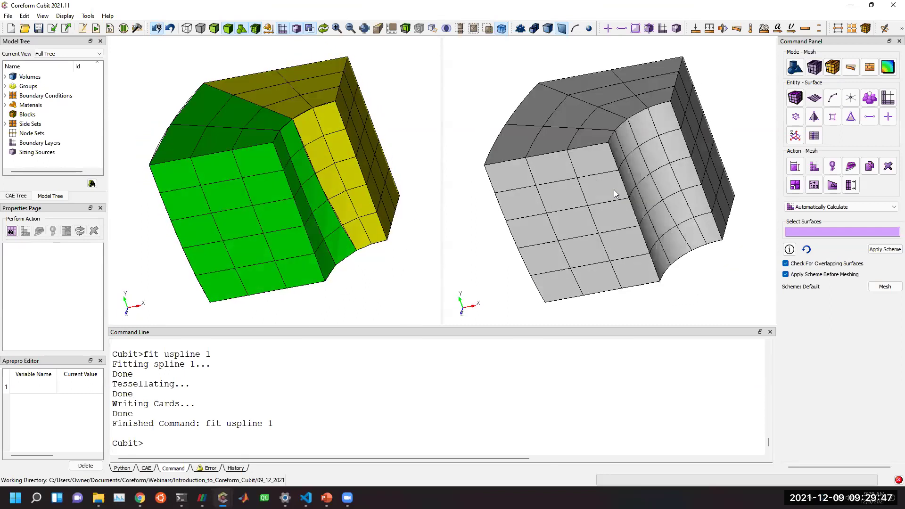
pyautogui.click(11, 28)
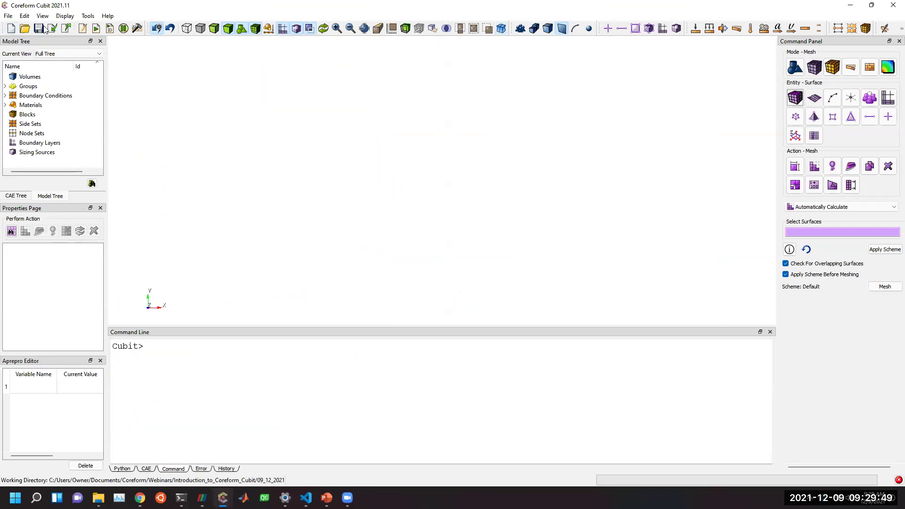
# Import the recently used knuckle_shoulder.sat geometry into the empty model.
pyautogui.click(8, 17)
pyautogui.moveTo(39, 76)
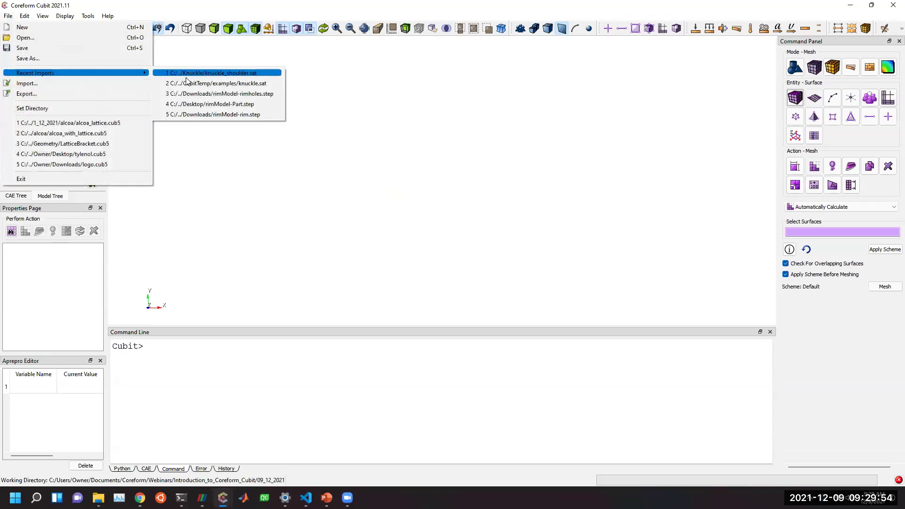
pyautogui.click(188, 73)
pyautogui.moveTo(341, 204); pyautogui.dragTo(517, 230)
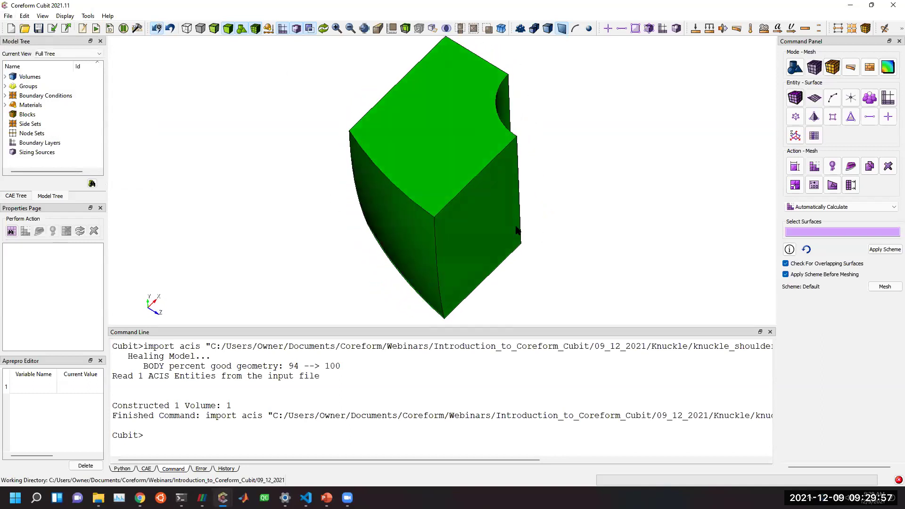
# Set the mesh size of all volumes to 4.
pyautogui.click(815, 98)
pyautogui.click(506, 384)
pyautogui.write('vol ')
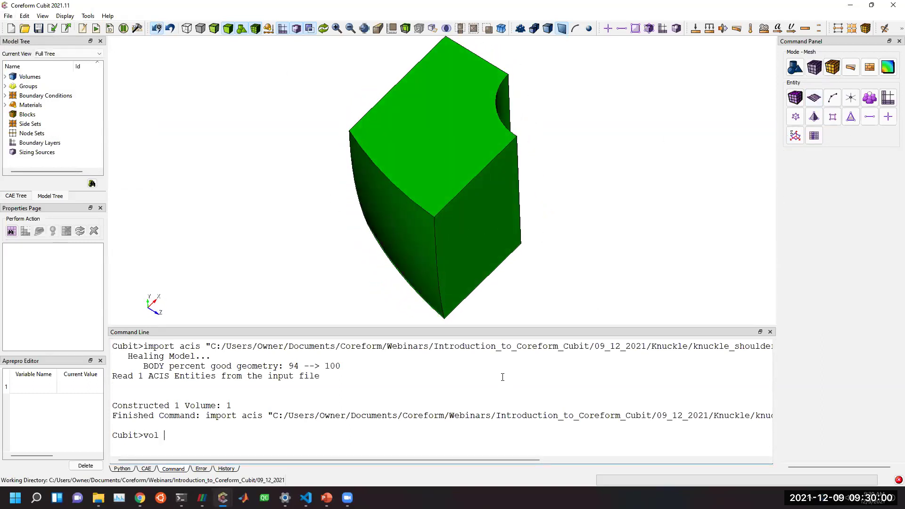
pyautogui.write('allssize 4')
pyautogui.press('Return')
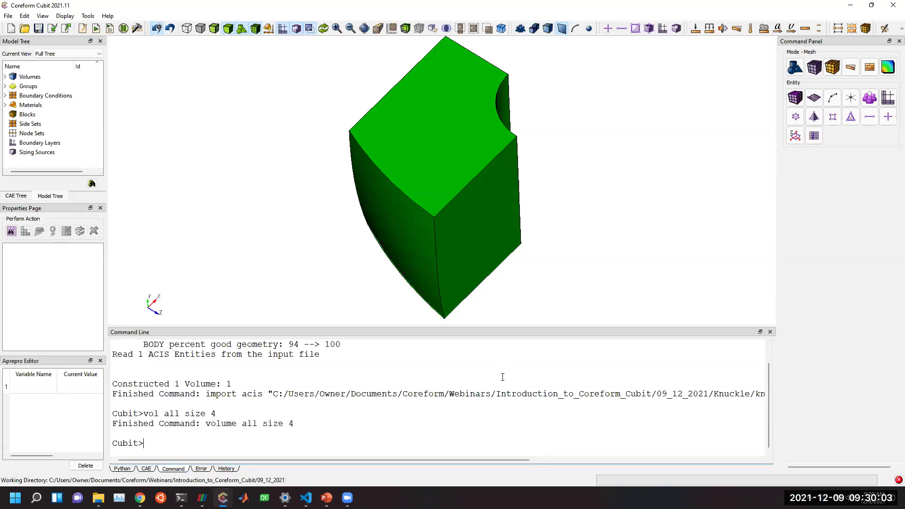
# Apply the Polyhedron scheme to surface 3, the end face with the curved notch, and mesh it.
pyautogui.click(815, 97)
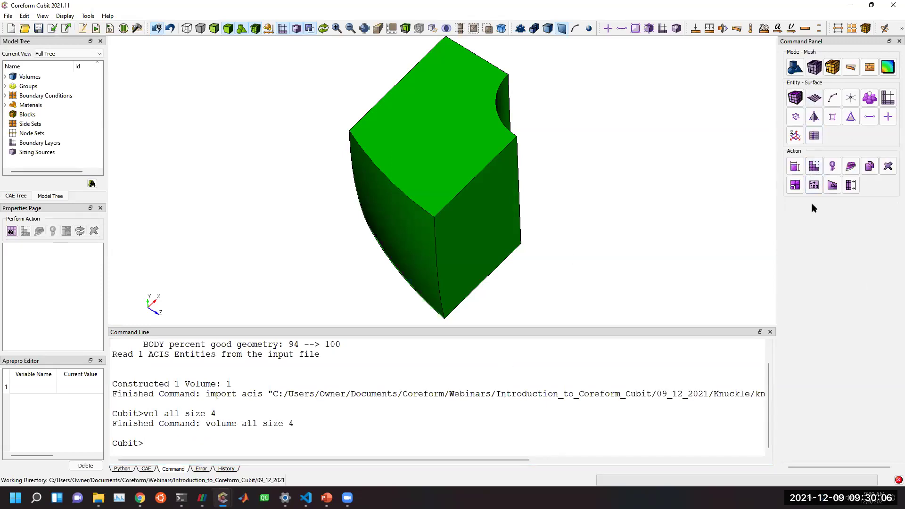
pyautogui.click(821, 207)
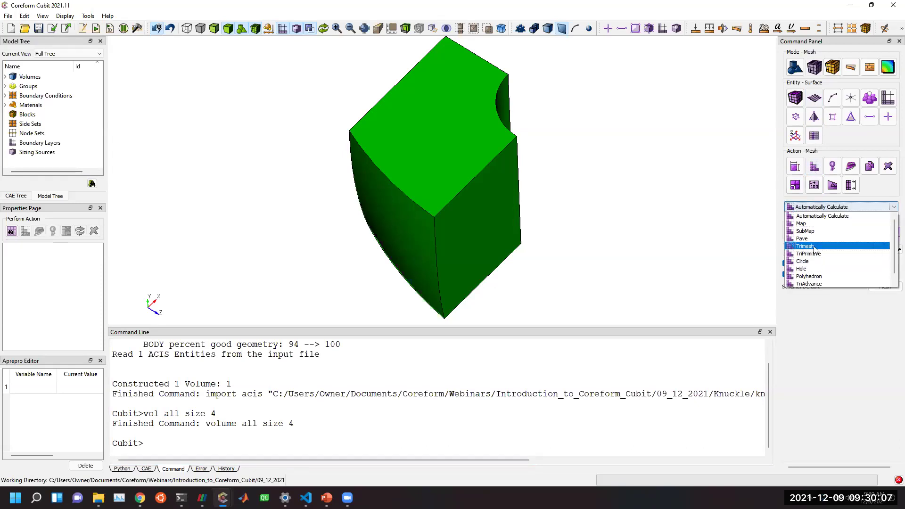
pyautogui.click(809, 276)
pyautogui.click(444, 127)
pyautogui.moveTo(465, 212); pyautogui.dragTo(549, 243, button='middle')
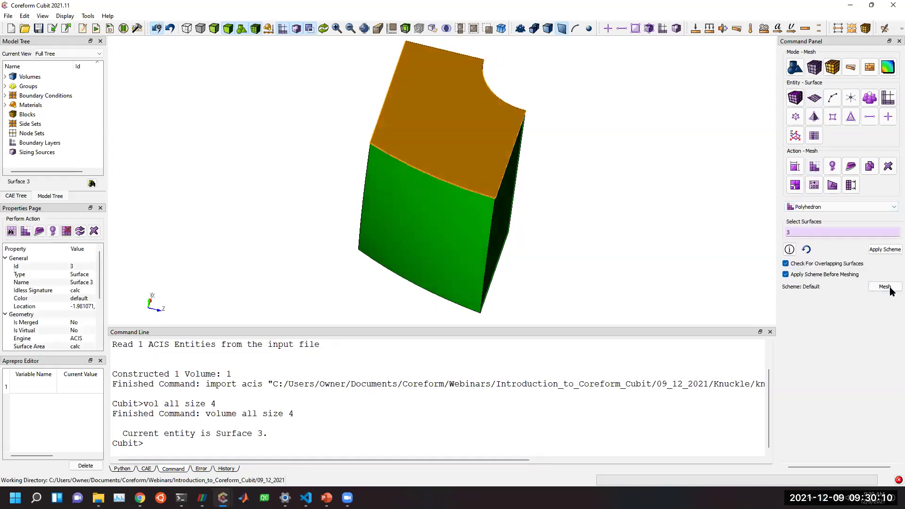
pyautogui.click(885, 249)
pyautogui.click(885, 287)
pyautogui.moveTo(675, 224); pyautogui.dragTo(389, 191, button='middle')
pyautogui.click(218, 65)
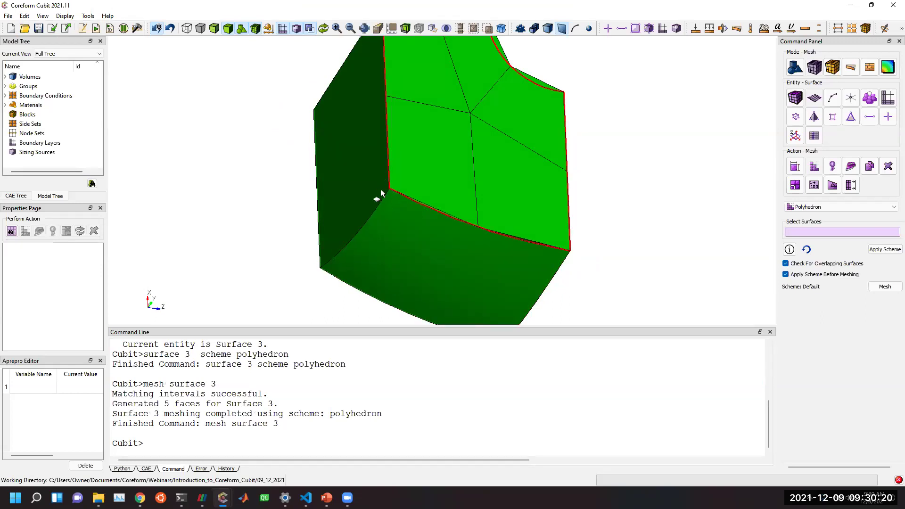
pyautogui.moveTo(375, 220); pyautogui.dragTo(382, 226, button='middle')
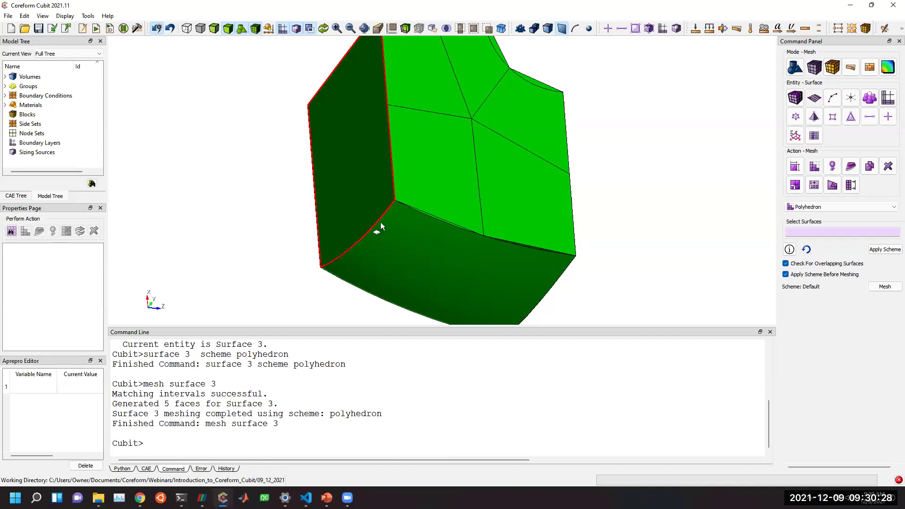
# Sweep-mesh volume 1 with surface 3 as the specified source and surface 7 as the target.
pyautogui.click(797, 98)
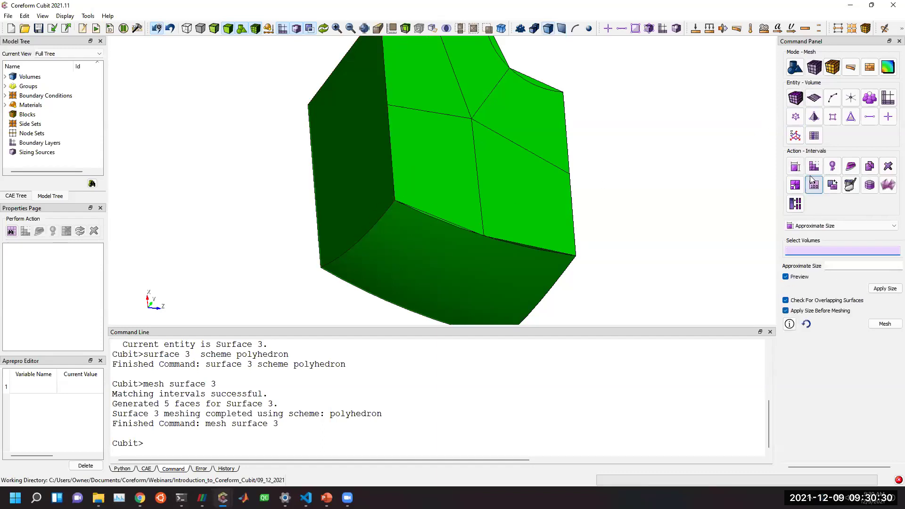
pyautogui.click(813, 182)
pyautogui.click(467, 185)
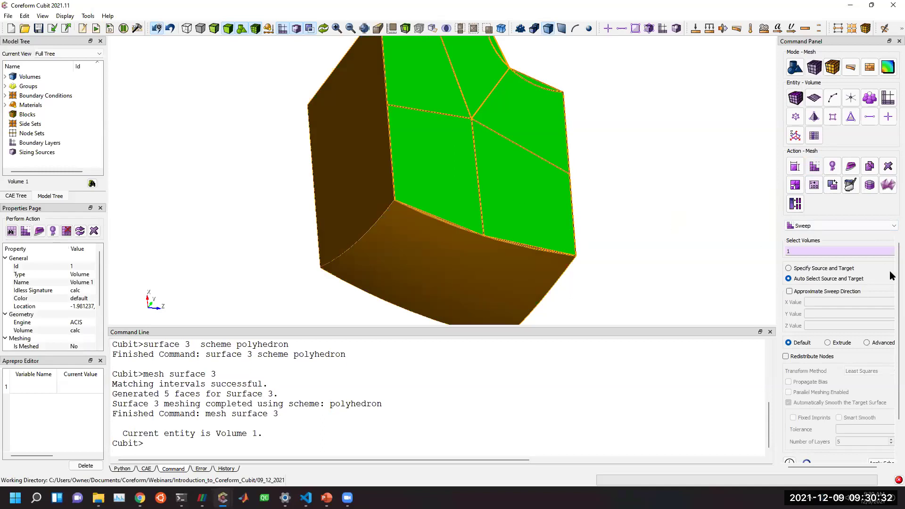
pyautogui.click(823, 269)
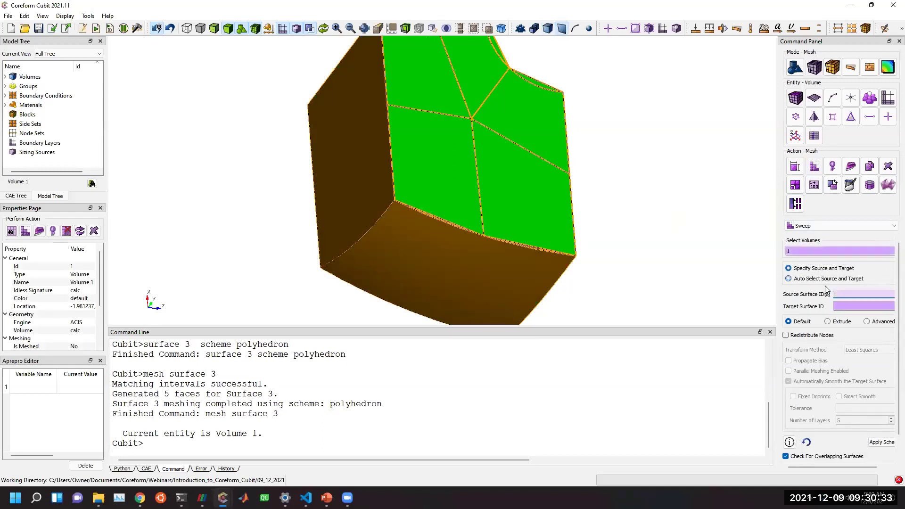
pyautogui.click(480, 182)
pyautogui.click(850, 297)
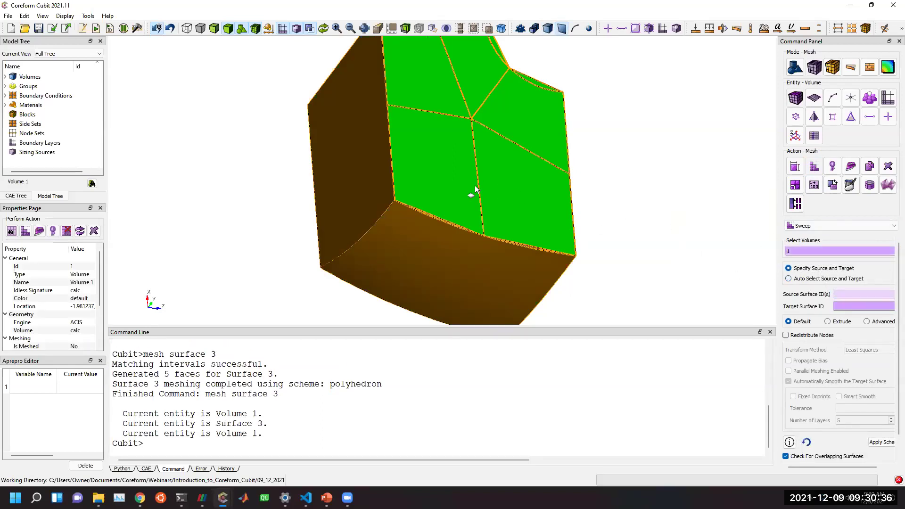
pyautogui.click(476, 185)
pyautogui.click(868, 308)
pyautogui.click(391, 259)
pyautogui.press('Tab')
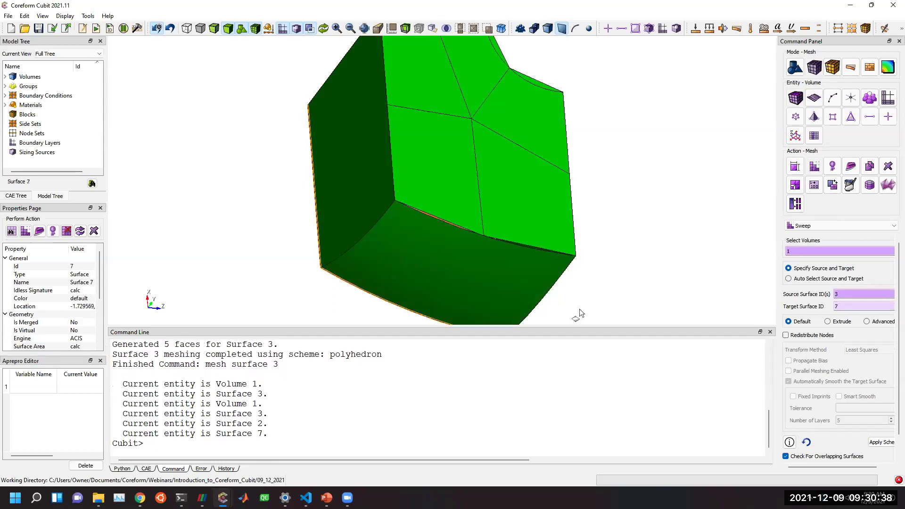
pyautogui.scroll(-2, 858, 414)
pyautogui.click(885, 456)
pyautogui.scroll(-3, 575, 259)
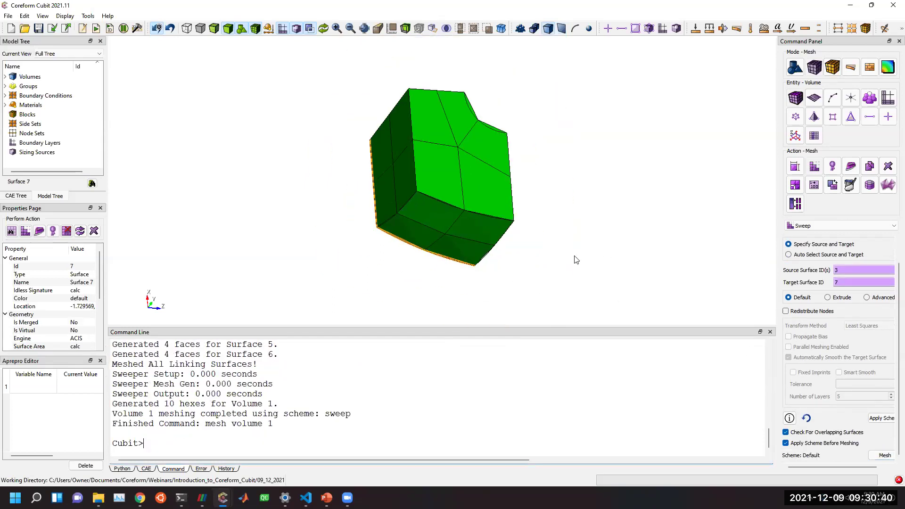
# Build a U-spline on volume 1 with the default degree and continuity, and fit U-spline 1 to the geometry.
pyautogui.write('build uspline vol 1')
pyautogui.press('Return')
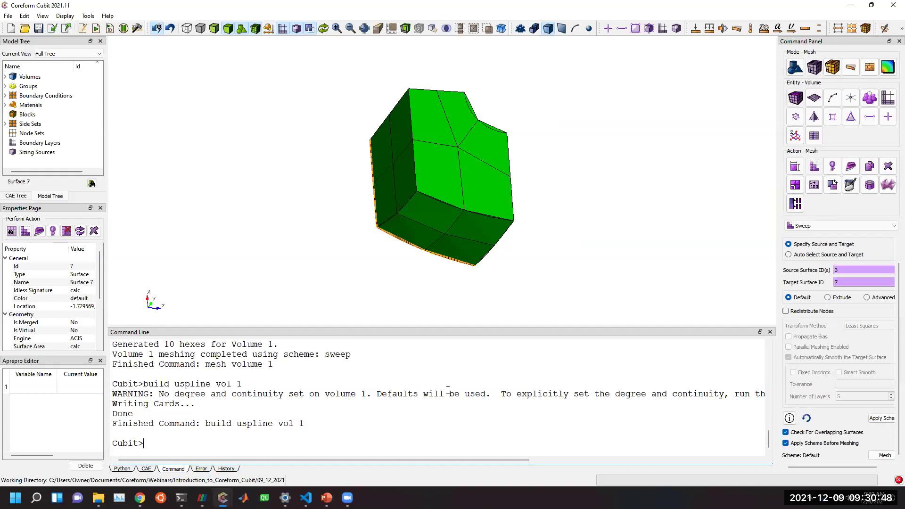
pyautogui.moveTo(376, 459); pyautogui.dragTo(317, 454)
pyautogui.write('fit s')
pyautogui.write('spline 1')
pyautogui.press('Return')
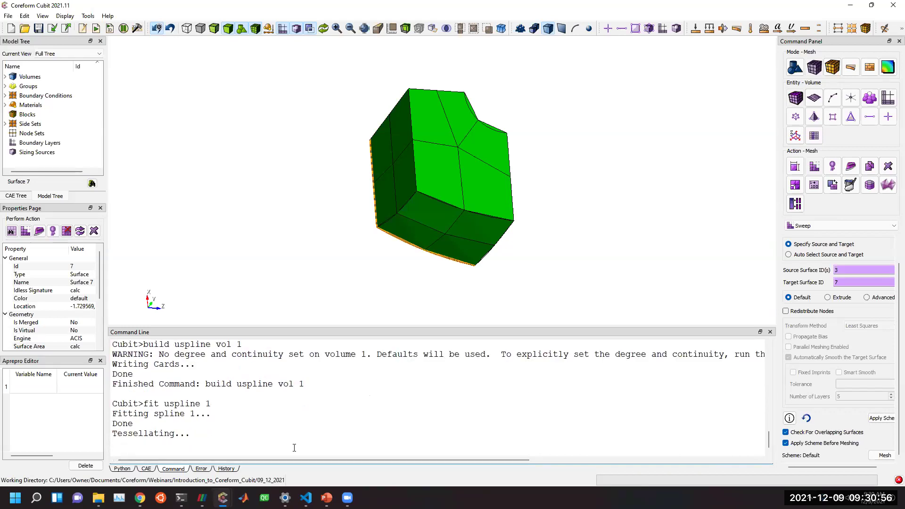
# Show the fitted U-spline beside the mesh, examine both shapes, and highlight the fit command in the output.
pyautogui.click(501, 28)
pyautogui.moveTo(646, 209); pyautogui.dragTo(600, 267)
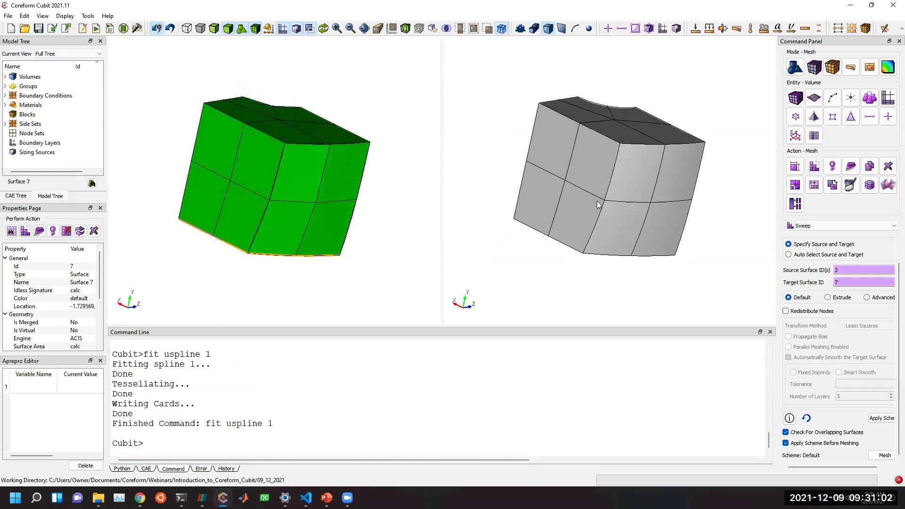
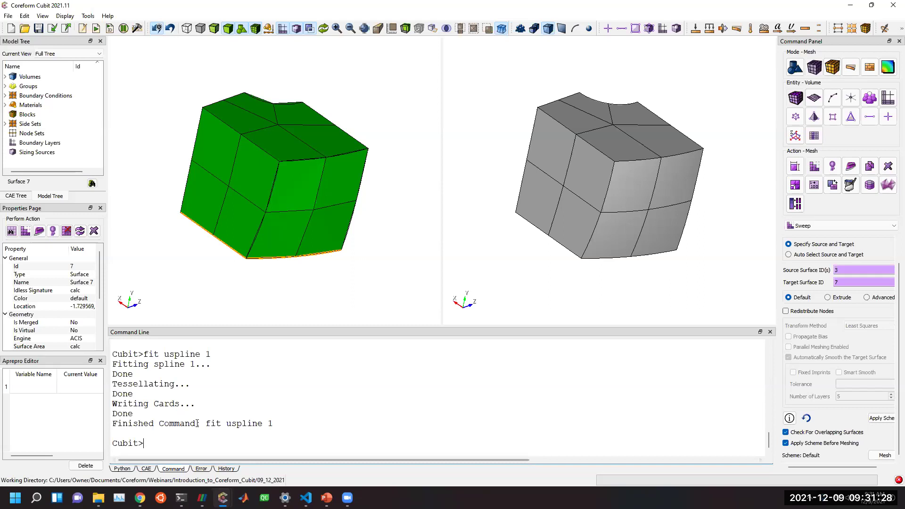
pyautogui.moveTo(206, 423); pyautogui.dragTo(271, 425)
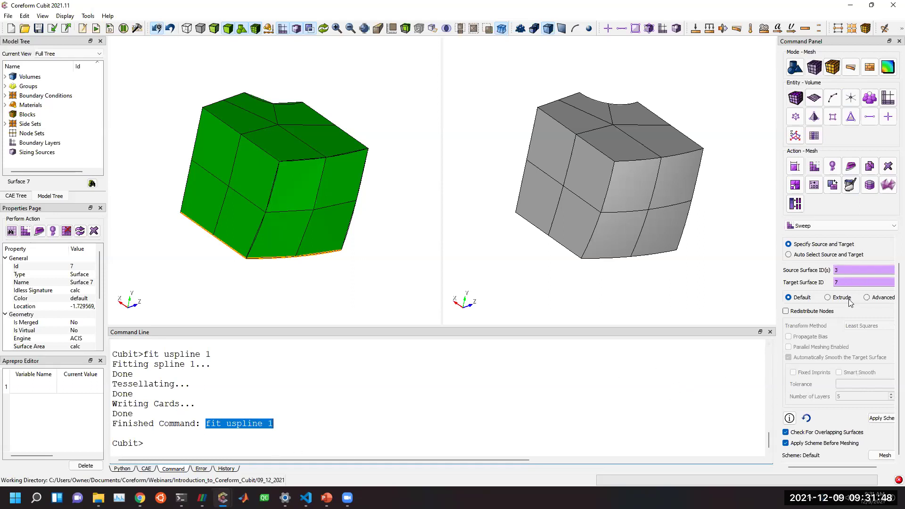
# Remesh volume 1 with the same sweep settings and highlight the recorded remeshing commands in the command history.
pyautogui.click(884, 456)
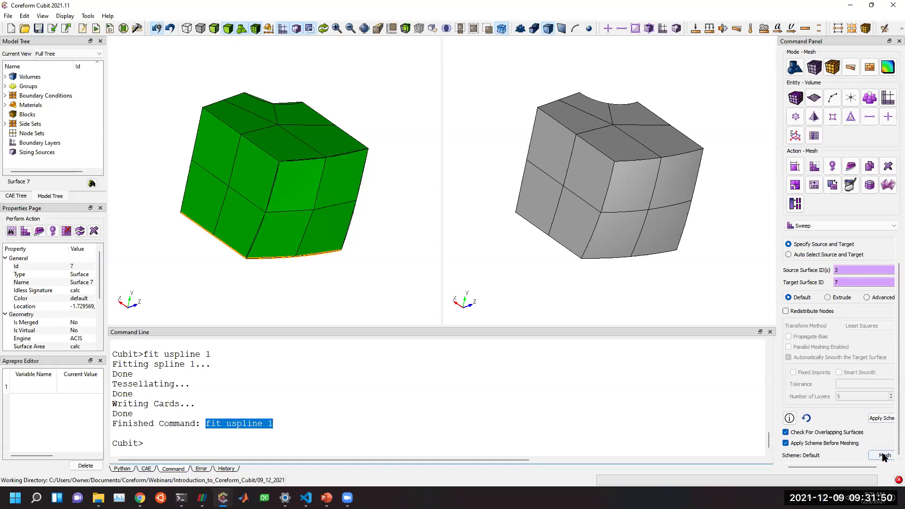
pyautogui.click(227, 469)
pyautogui.moveTo(239, 443); pyautogui.dragTo(122, 408)
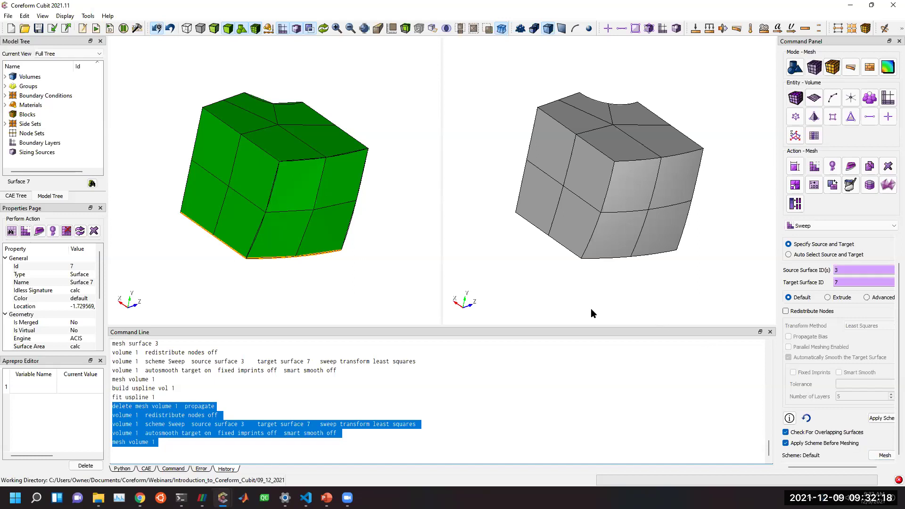
pyautogui.moveTo(271, 162); pyautogui.dragTo(253, 191)
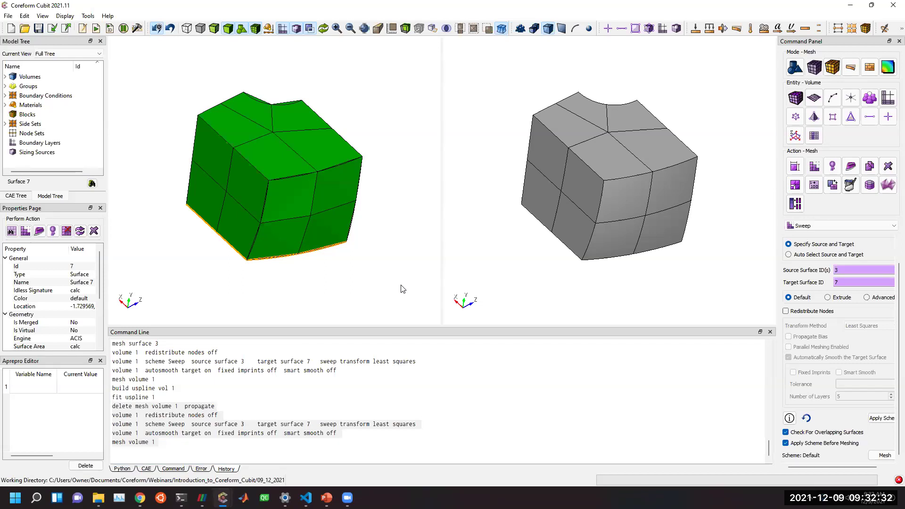
# Start a new empty model and import knuckle_shoulder.sat again.
pyautogui.click(12, 29)
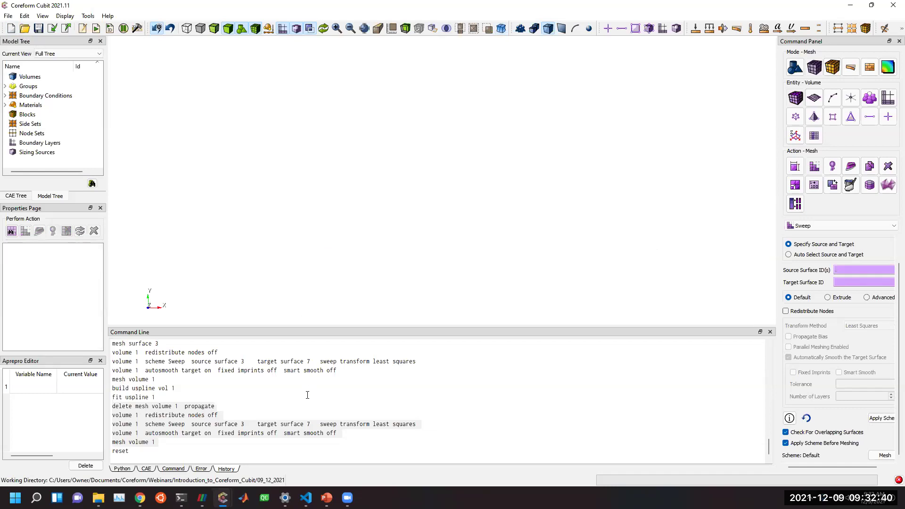
pyautogui.click(8, 15)
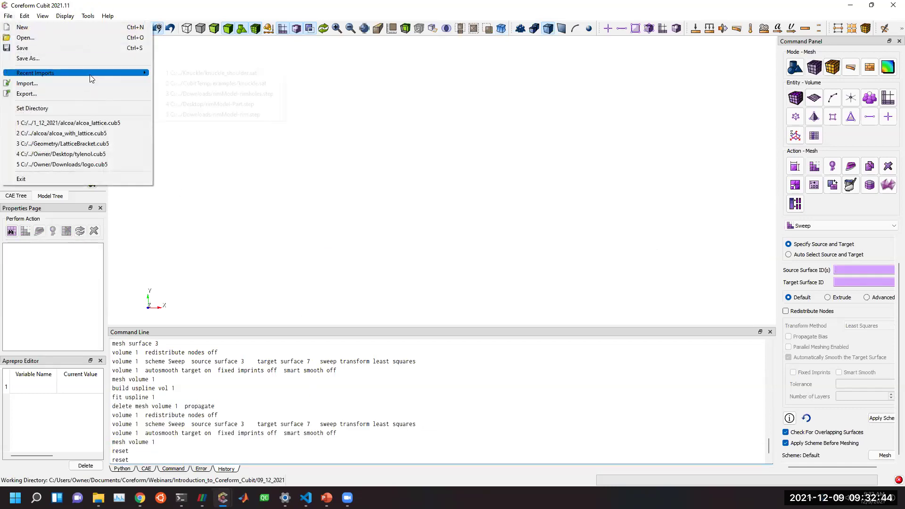
pyautogui.moveTo(95, 73)
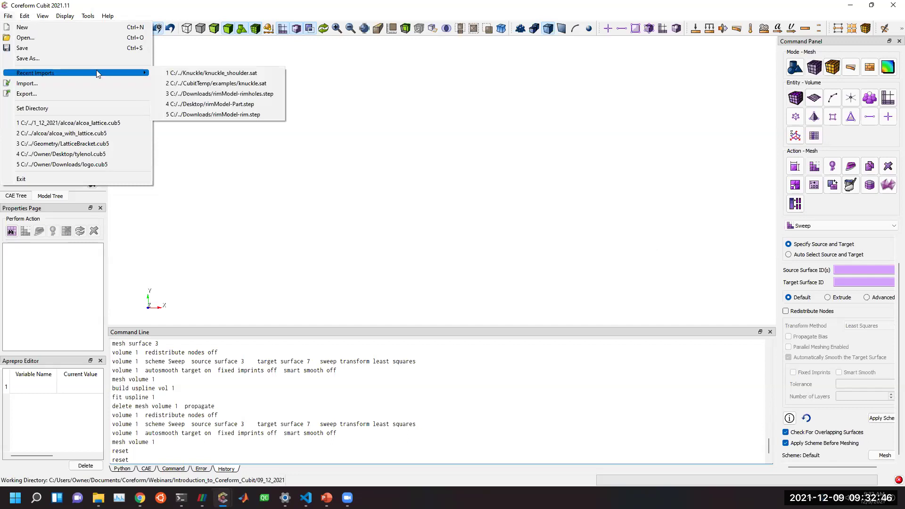
pyautogui.click(182, 74)
pyautogui.moveTo(331, 179); pyautogui.dragTo(423, 245)
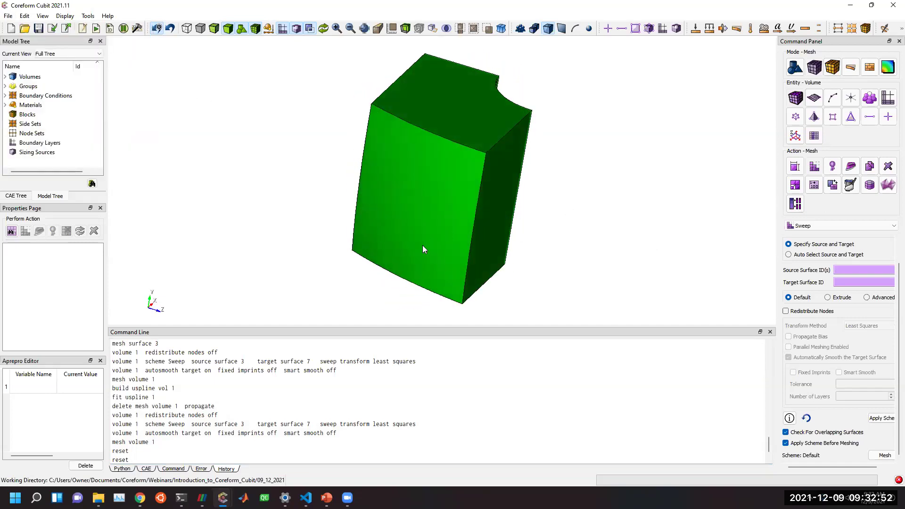
# Mesh all surfaces without setting a size, and delete that mesh.
pyautogui.click(179, 469)
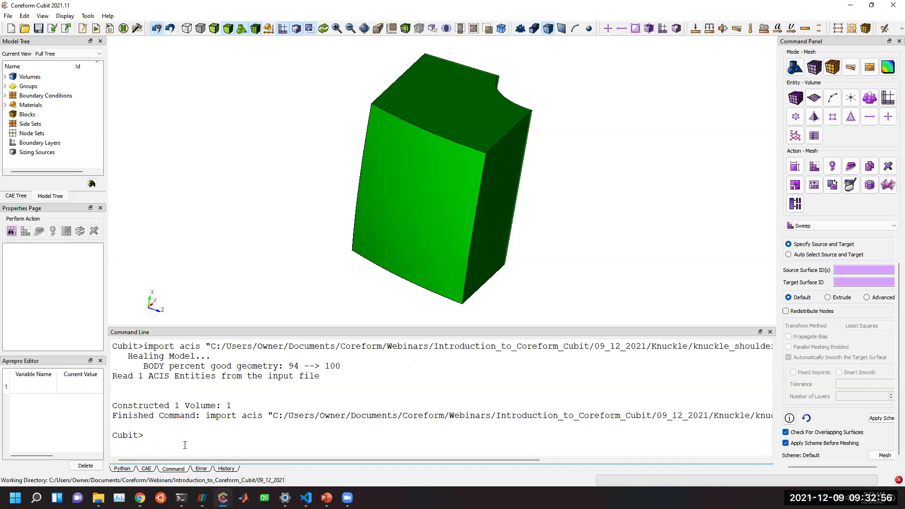
pyautogui.write('surf al')
pyautogui.press('BackSpace')
pyautogui.press('BackSpace')
pyautogui.press('BackSpace')
pyautogui.press('BackSpace')
pyautogui.press('BackSpace')
pyautogui.press('BackSpace')
pyautogui.press('BackSpace')
pyautogui.write('mesh surf all')
pyautogui.press('Return')
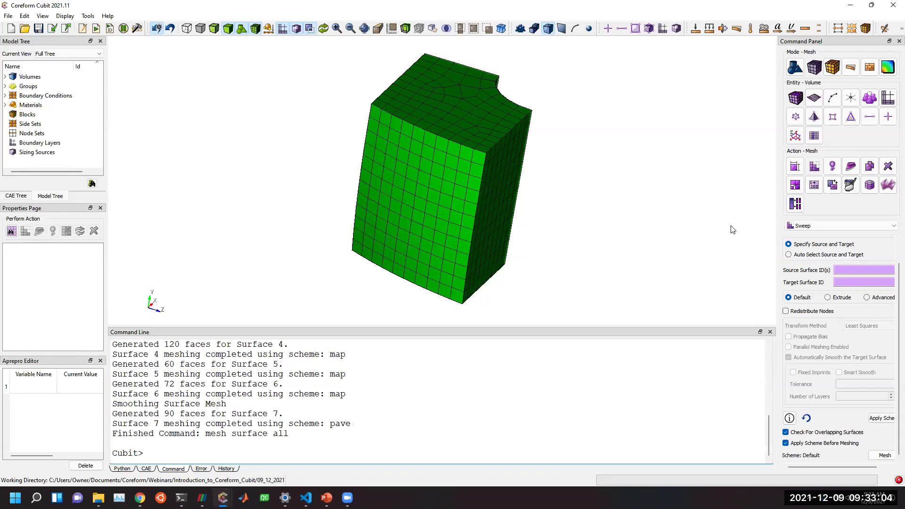
pyautogui.write('delete mesh')
pyautogui.press('Return')
# Set the size of all surfaces to 2 and mesh them.
pyautogui.write('surf all')
pyautogui.write('s')
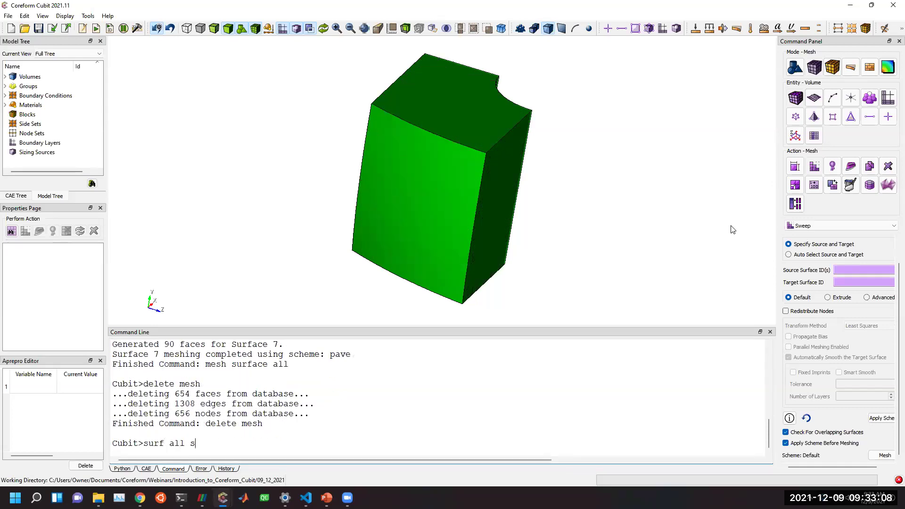
pyautogui.write('ize 2')
pyautogui.press('Return')
pyautogui.write('mesh surf all')
pyautogui.press('Return')
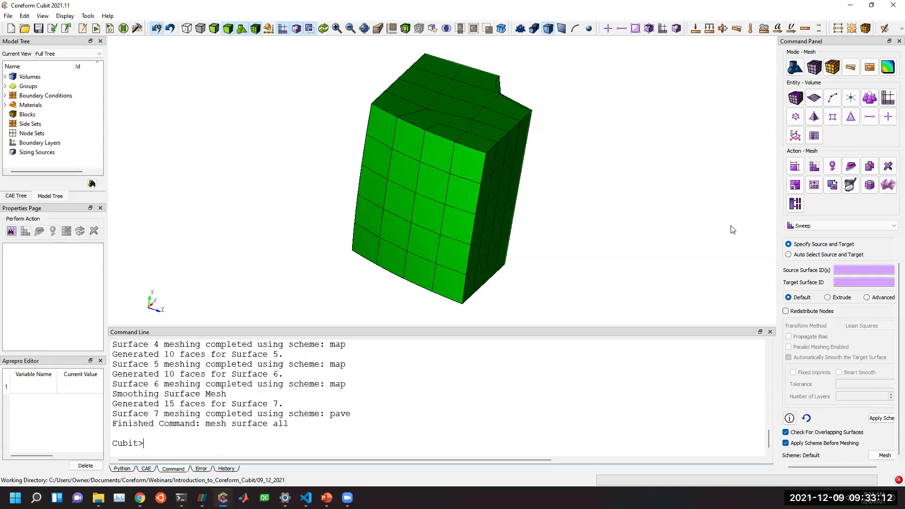
pyautogui.moveTo(448, 158); pyautogui.dragTo(411, 165)
# Set the U-spline of all surfaces to degree 2 and continuity 1.
pyautogui.click(297, 404)
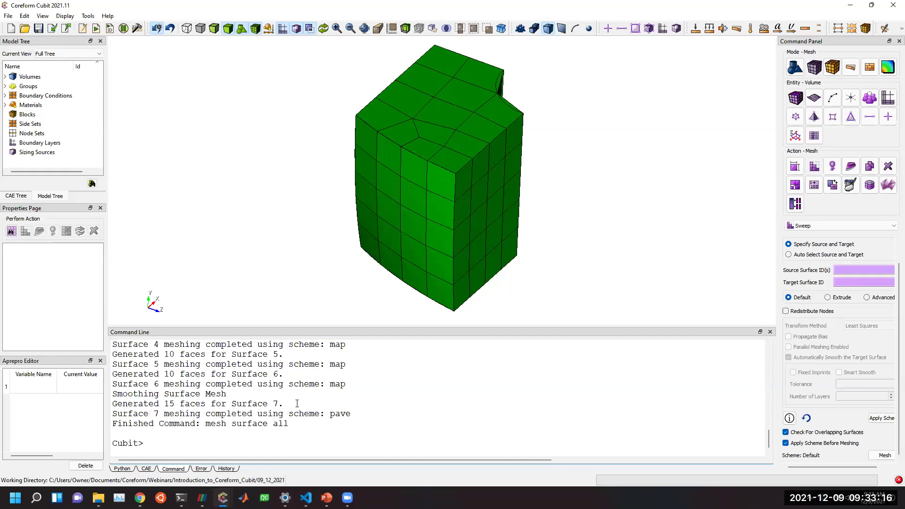
pyautogui.write('set uspline surf all ')
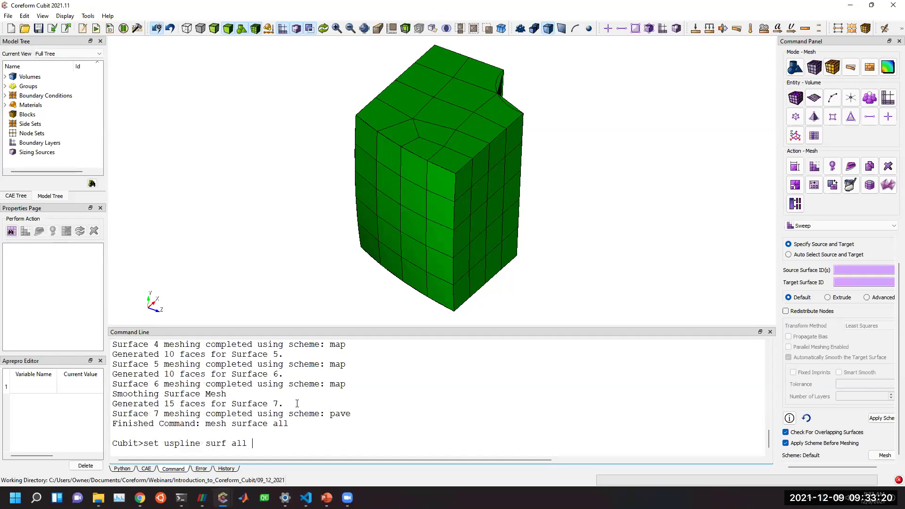
pyautogui.write('degree 2 continuity 1')
pyautogui.press('Return')
# Build a U-spline from all surfaces as id 1 and fit U-spline 1.
pyautogui.write('buil')
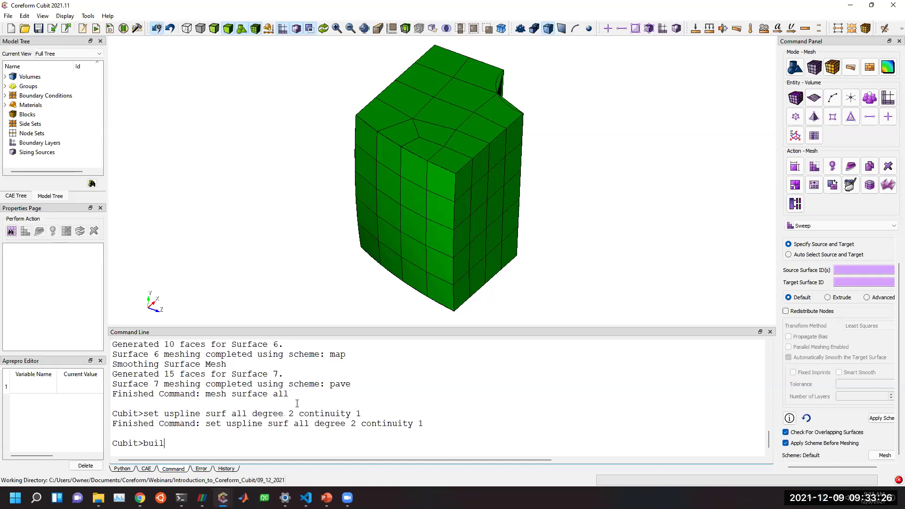
pyautogui.write('d uspline surf all as')
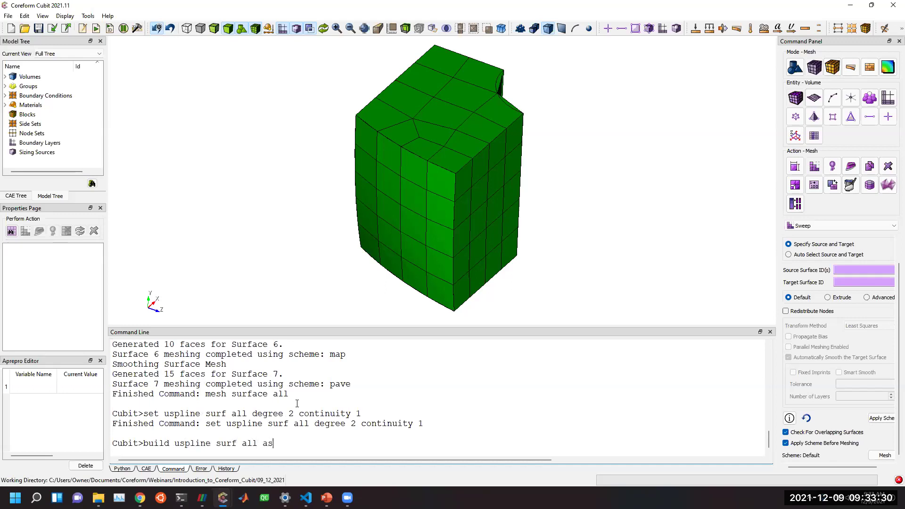
pyautogui.write(' 1')
pyautogui.press('Return')
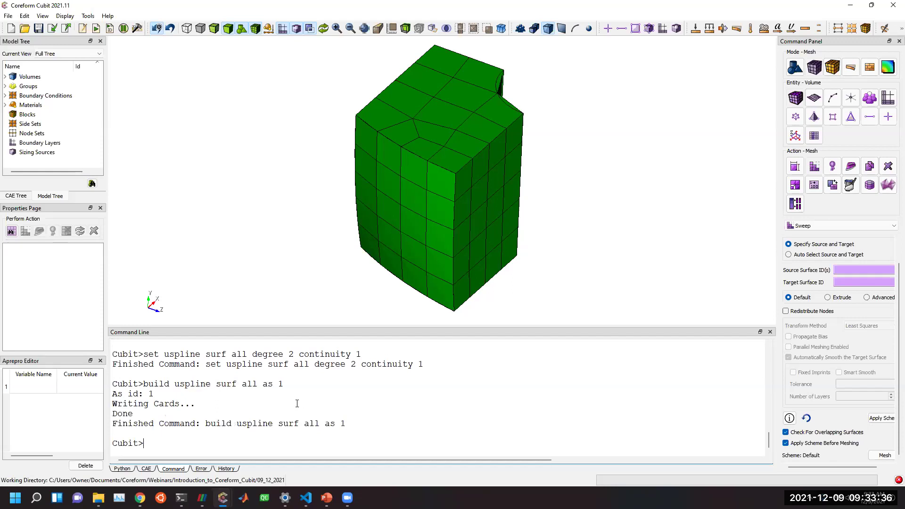
pyautogui.write('fit uspline 1')
pyautogui.press('Return')
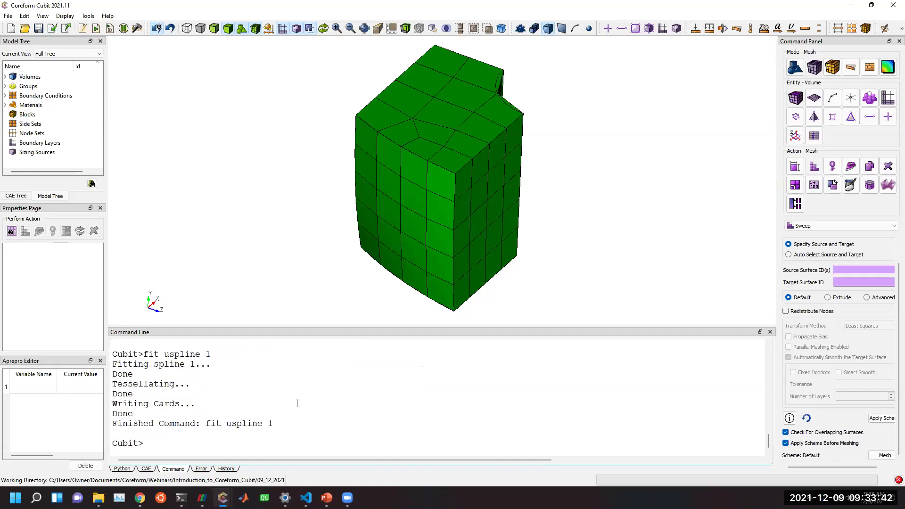
# Export U-spline 1 in STEP format with the file name prefix "uspline_step_test".
pyautogui.press('Up')
pyautogui.press('Down')
pyautogui.write('ex')
pyautogui.press('BackSpace')
pyautogui.press('BackSpace')
pyautogui.write('export uspline')
pyautogui.press('Tab')
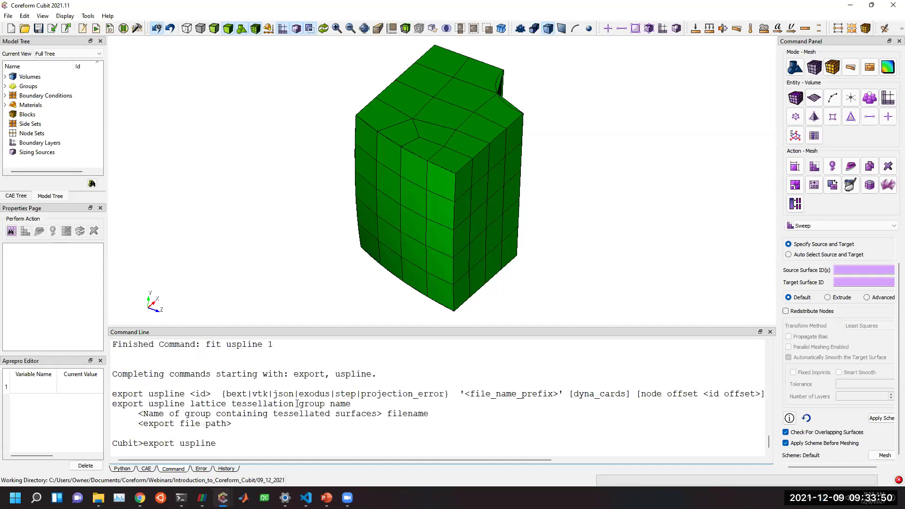
pyautogui.write('1')
pyautogui.write('ste')
pyautogui.write('usp')
pyautogui.press('BackSpace')
pyautogui.press('BackSpace')
pyautogui.press('BackSpace')
pyautogui.write('uspline_step_test"')
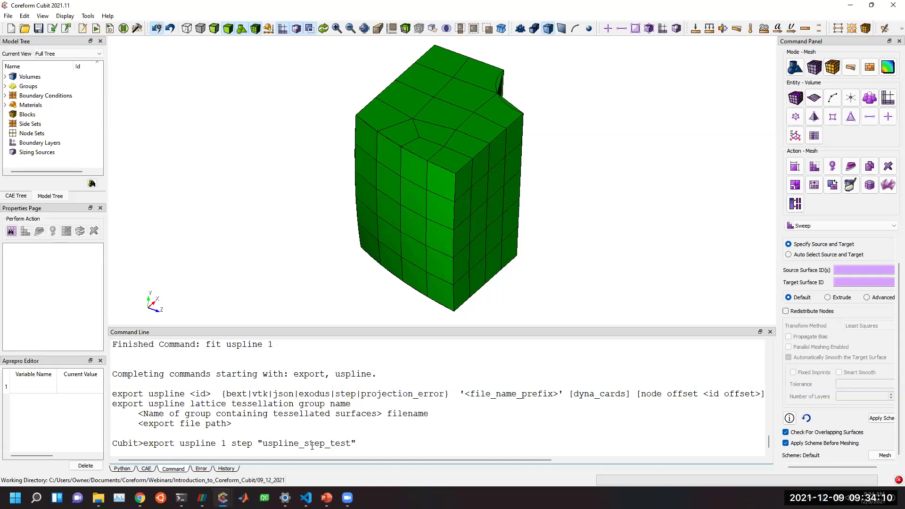
pyautogui.press('Return')
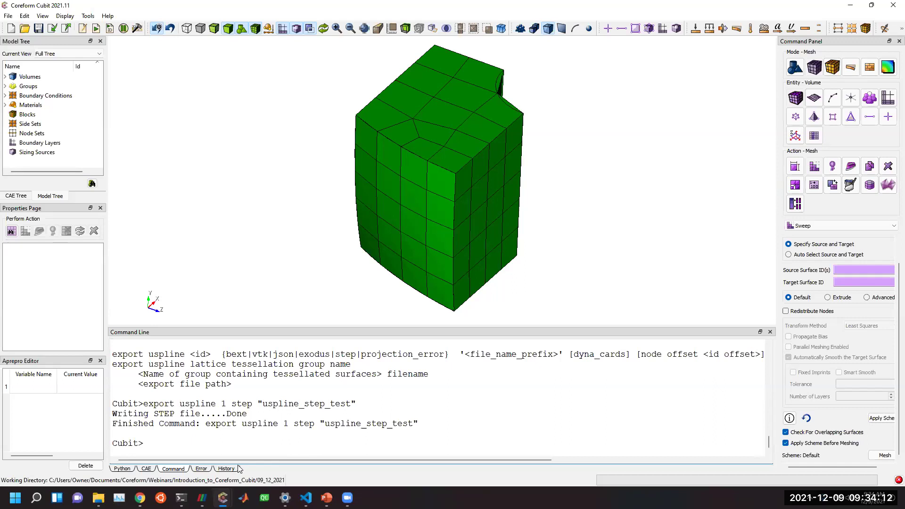
# Open a new Coreform Cubit instance and import the exported uspline_step_test STEP file with the default import options.
pyautogui.middleClick(223, 498)
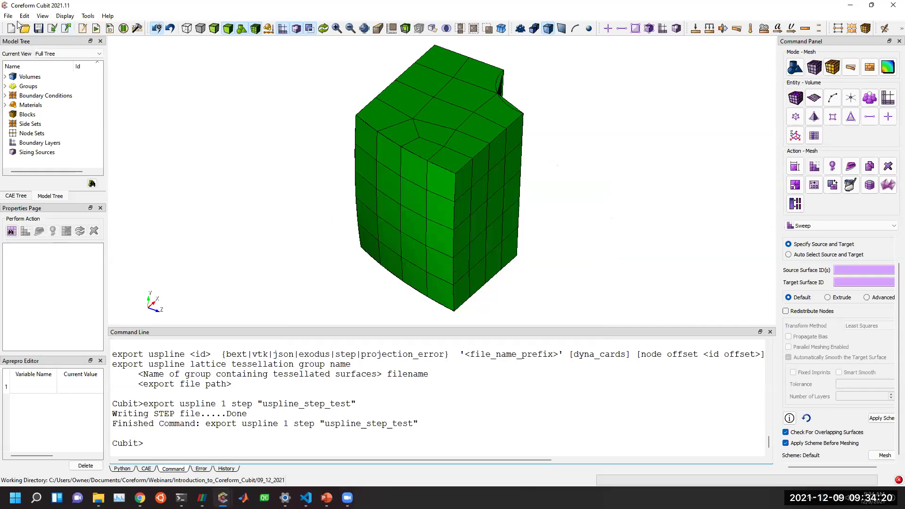
pyautogui.moveTo(223, 498)
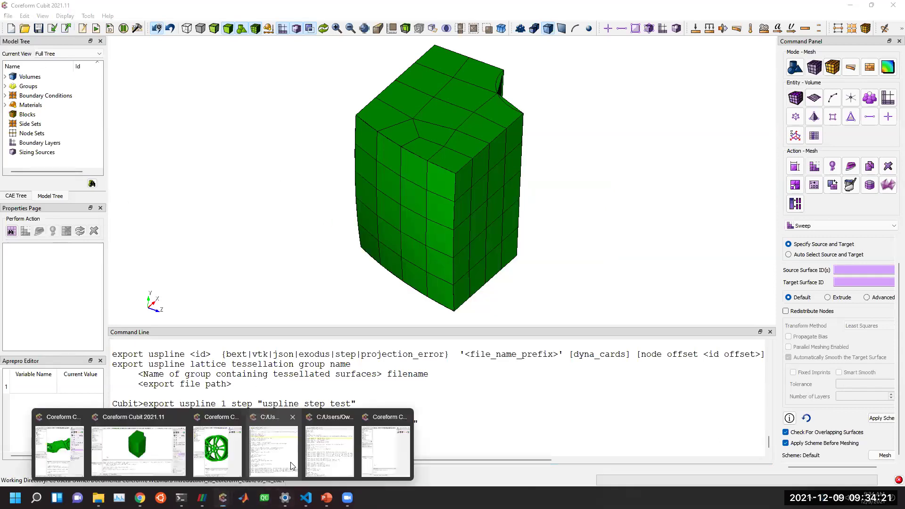
pyautogui.click(382, 452)
pyautogui.click(399, 64)
pyautogui.doubleClick(513, 140)
pyautogui.click(846, 285)
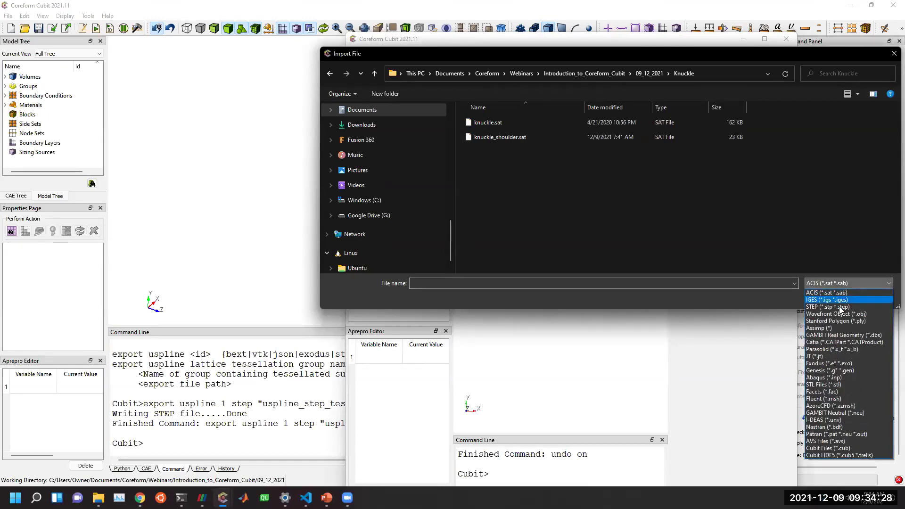
pyautogui.click(840, 307)
pyautogui.click(644, 75)
pyautogui.doubleClick(498, 181)
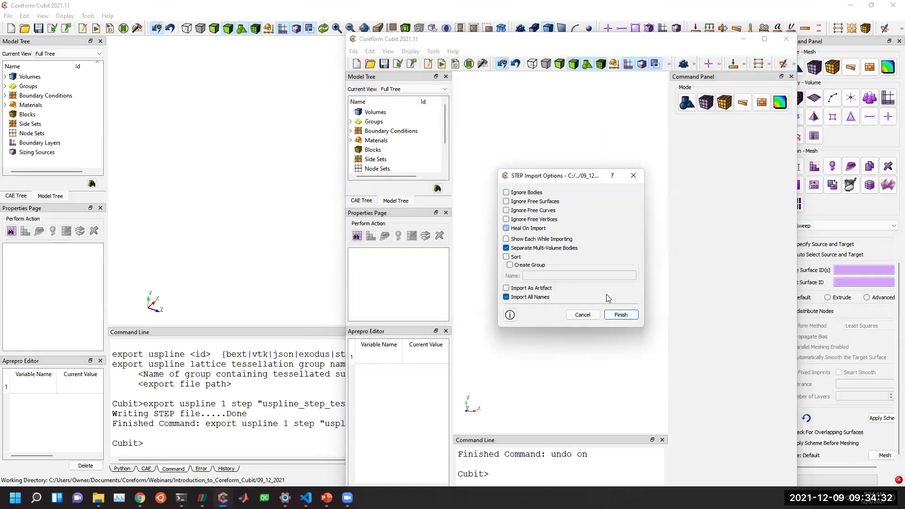
pyautogui.click(621, 315)
pyautogui.moveTo(599, 190)
pyautogui.mouseDown()
pyautogui.moveTo(578, 212)
pyautogui.moveTo(574, 263)
pyautogui.moveTo(586, 247)
pyautogui.moveTo(546, 252)
pyautogui.moveTo(542, 238)
pyautogui.mouseUp()
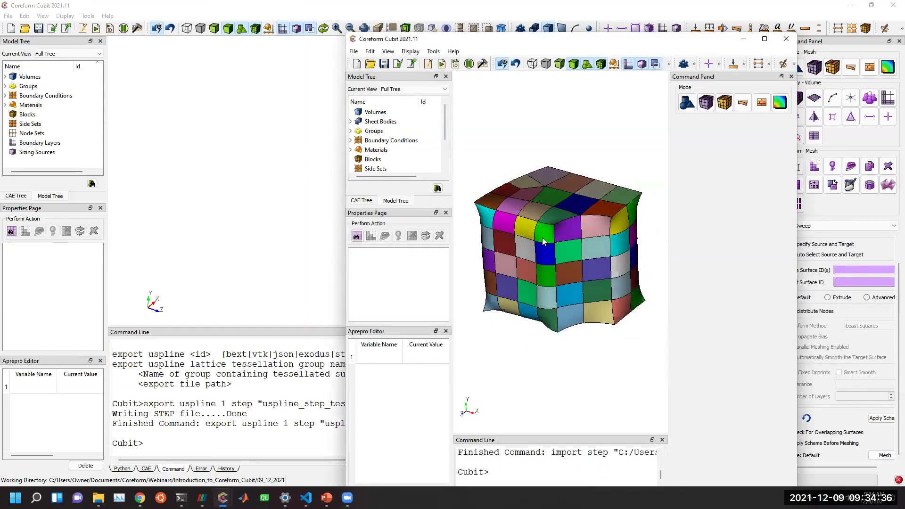
# Return to the meshed knuckle shoulder and show its fitted U-spline beside the mesh in a split view.
pyautogui.moveTo(541, 47); pyautogui.dragTo(580, 199)
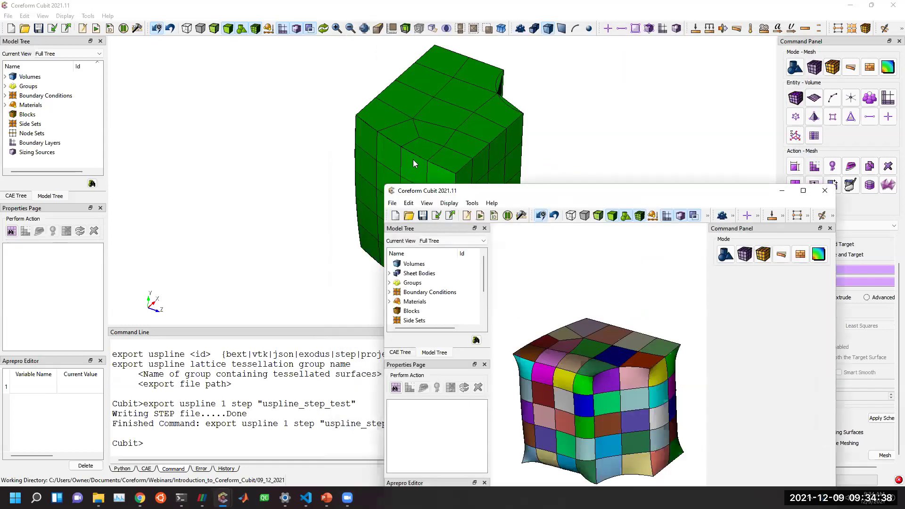
pyautogui.click(502, 29)
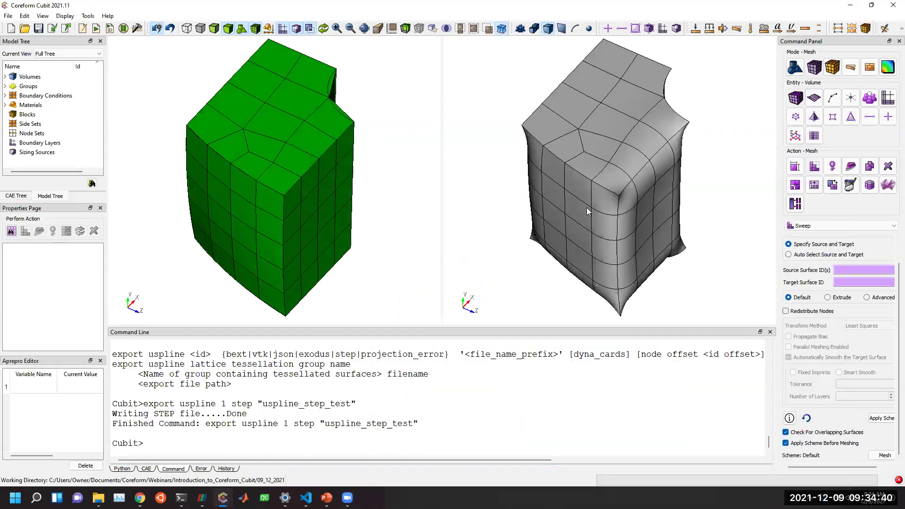
pyautogui.moveTo(588, 205); pyautogui.dragTo(580, 176)
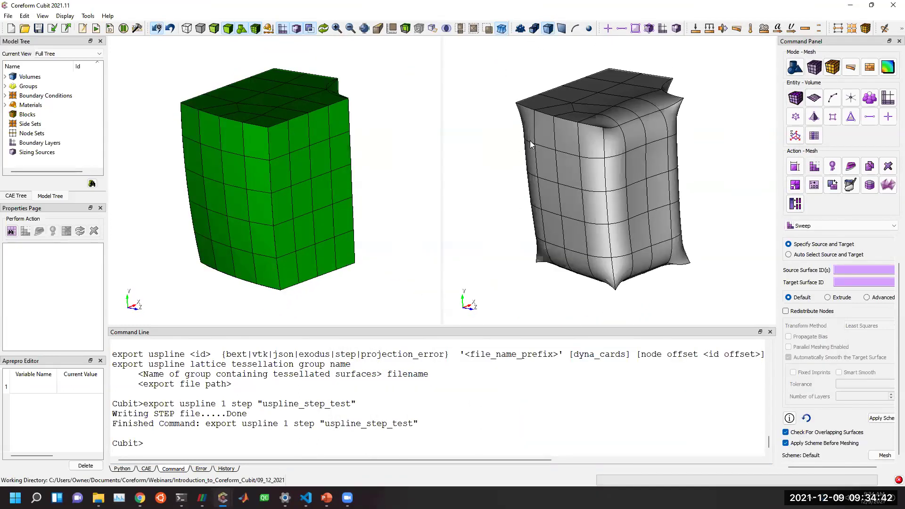
# Maximize the instance holding the imported STEP file and examine its surface patches, edges and corners from several angles.
pyautogui.moveTo(223, 498)
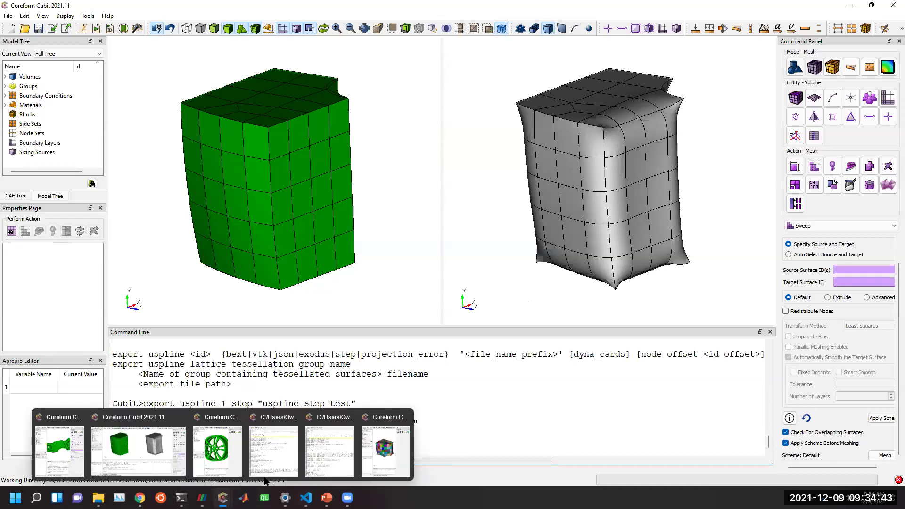
pyautogui.click(388, 446)
pyautogui.moveTo(606, 191); pyautogui.dragTo(553, 1)
pyautogui.moveTo(429, 280); pyautogui.dragTo(412, 194, button='right')
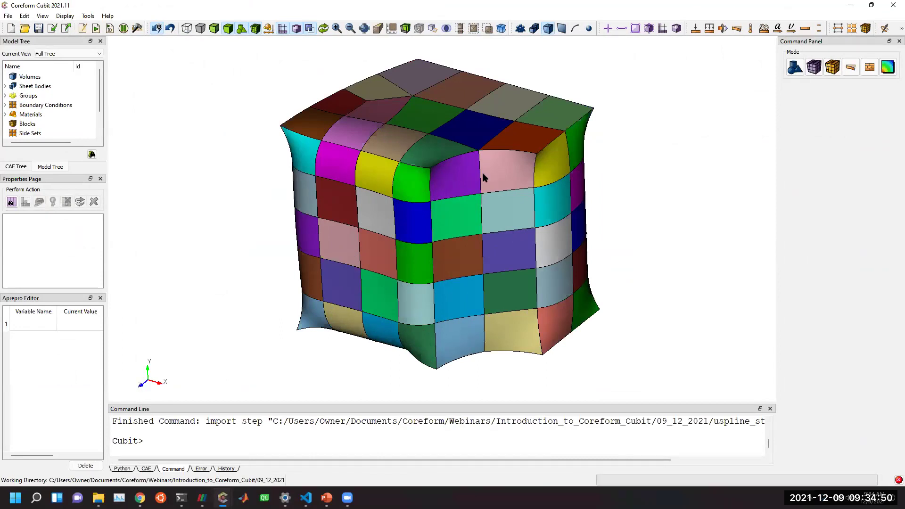
pyautogui.moveTo(488, 260); pyautogui.dragTo(354, 233)
pyautogui.moveTo(452, 231); pyautogui.dragTo(509, 245)
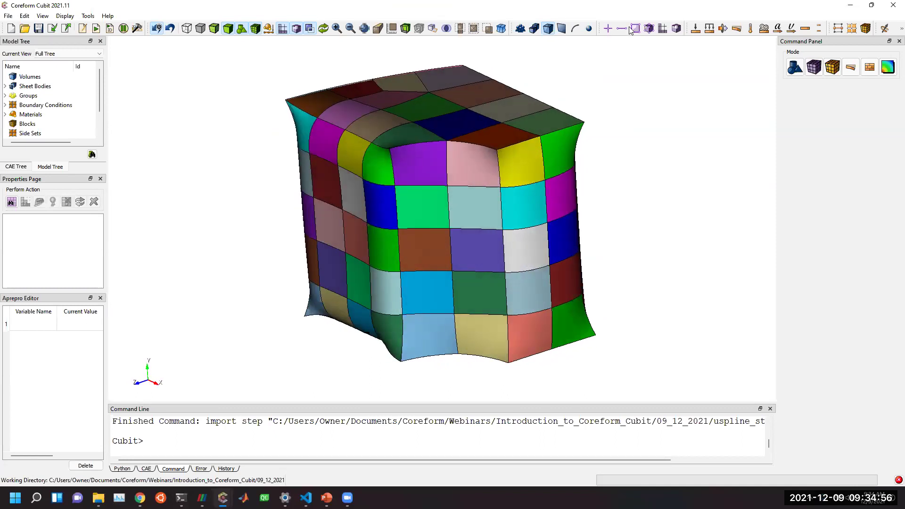
pyautogui.moveTo(534, 177); pyautogui.dragTo(422, 257)
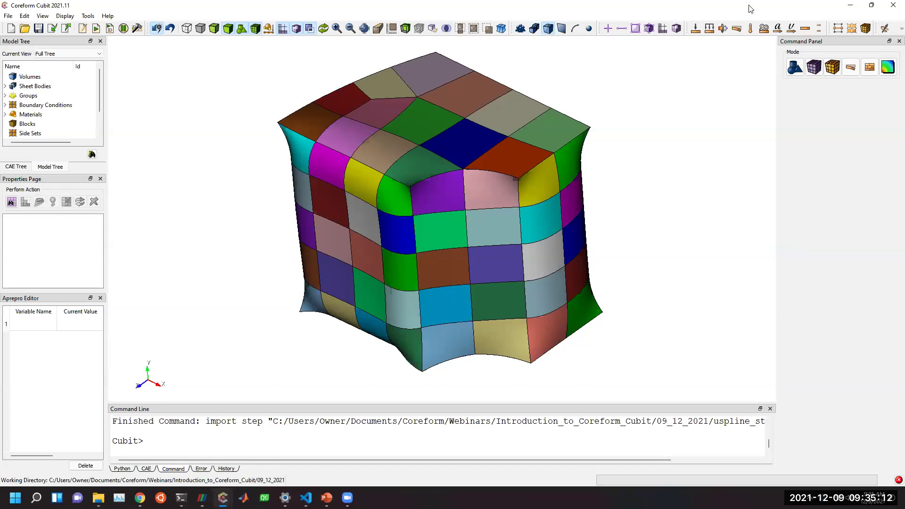
pyautogui.click(848, 8)
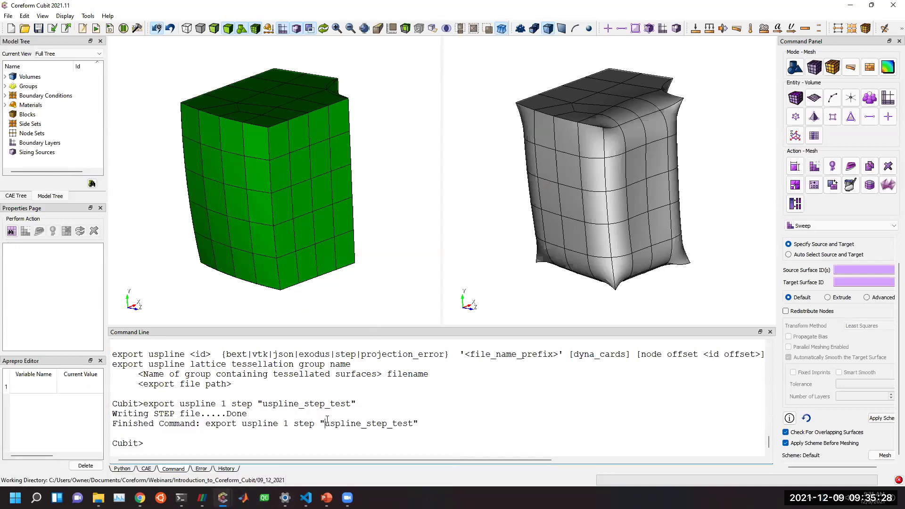
# Remove all U-splines and build the U-spline crease group for the meshed knuckle shoulder.
pyautogui.write('remove uspline all')
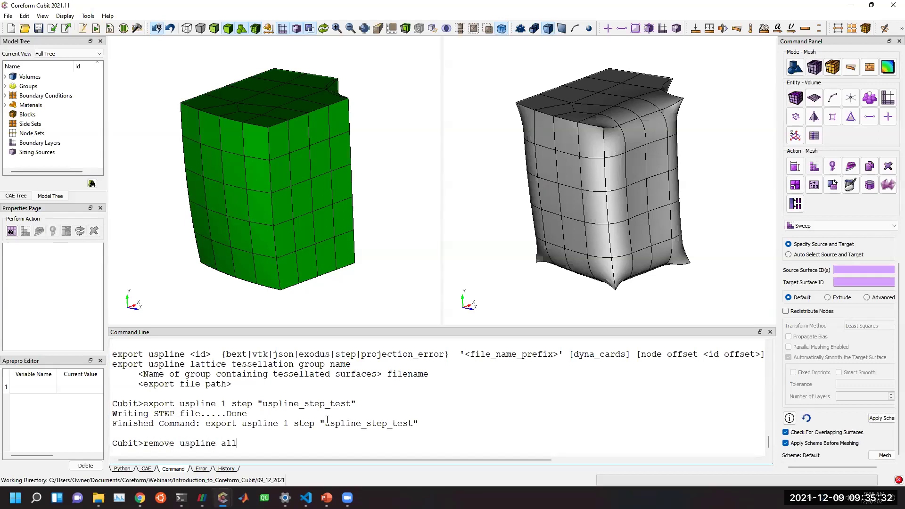
pyautogui.press('Return')
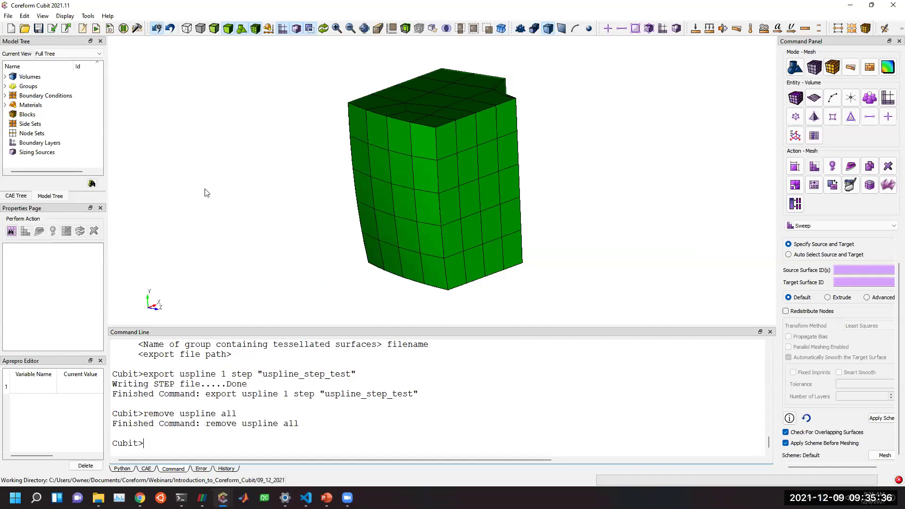
pyautogui.write('build uspline crease group')
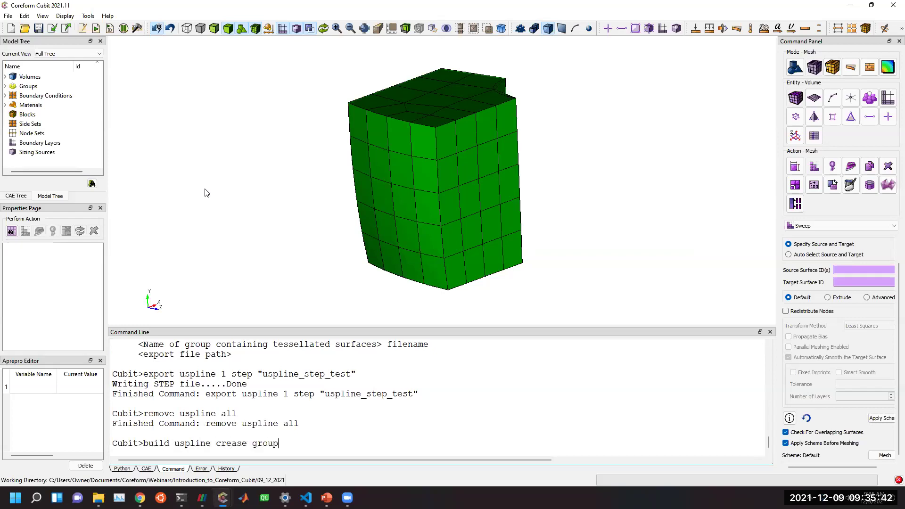
pyautogui.press('Return')
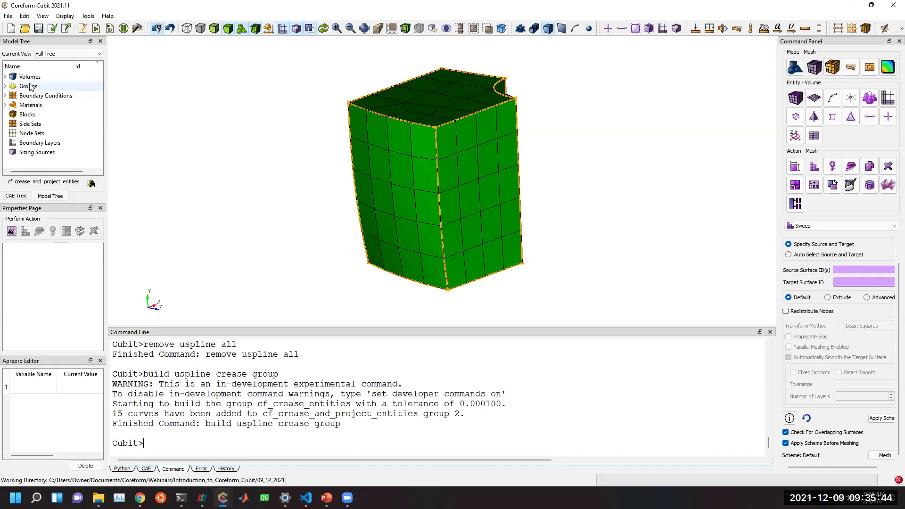
# Expand the model's groups, widen the tree to read the crease group's full name, and inspect its curves around the shoulder.
pyautogui.click(6, 85)
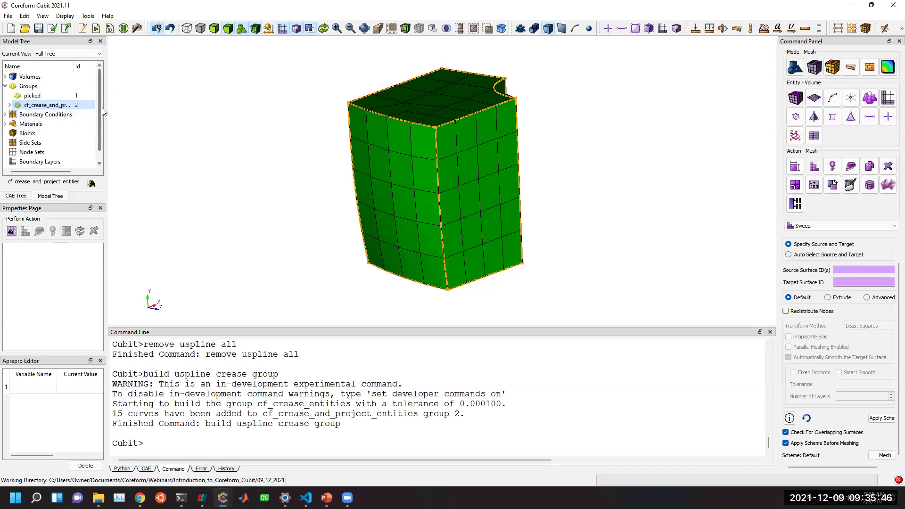
pyautogui.moveTo(106, 109); pyautogui.dragTo(159, 113)
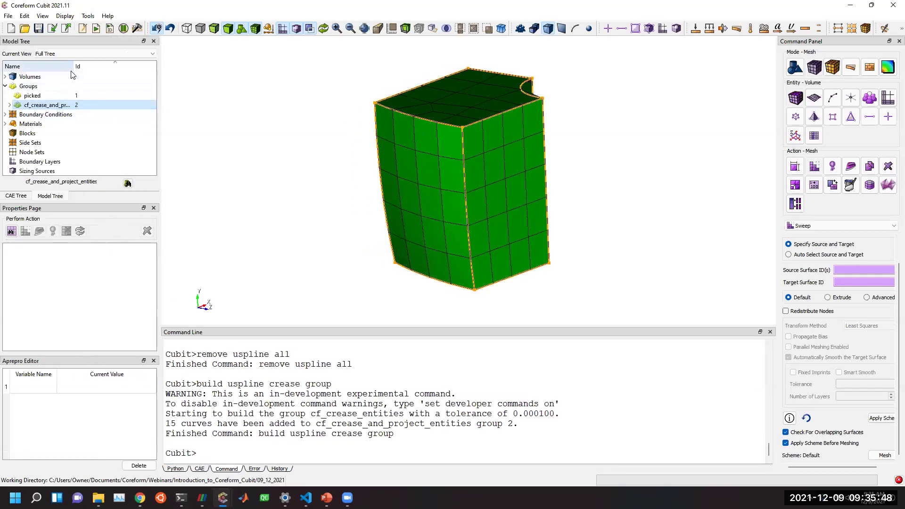
pyautogui.doubleClick(71, 106)
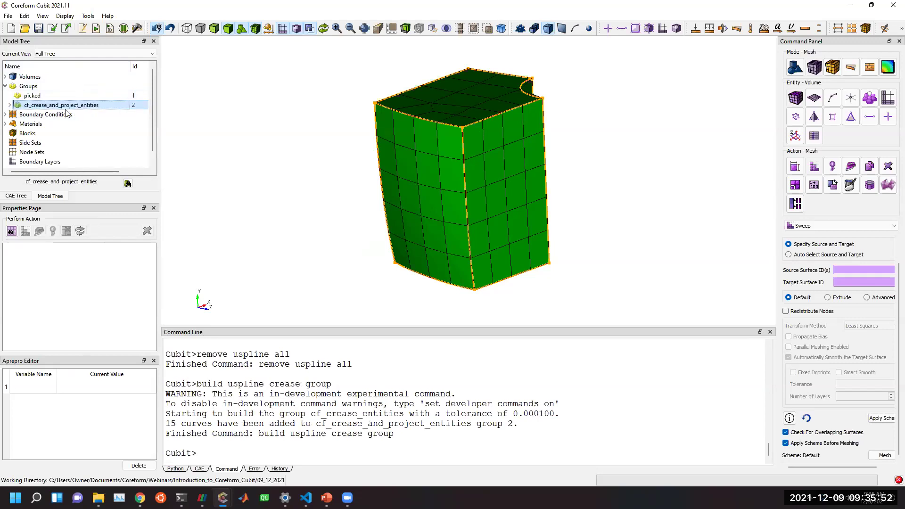
pyautogui.moveTo(460, 165); pyautogui.dragTo(347, 151, button='middle')
pyautogui.moveTo(436, 174); pyautogui.dragTo(528, 209, button='middle')
# Begin entering a new build command.
pyautogui.click(373, 434)
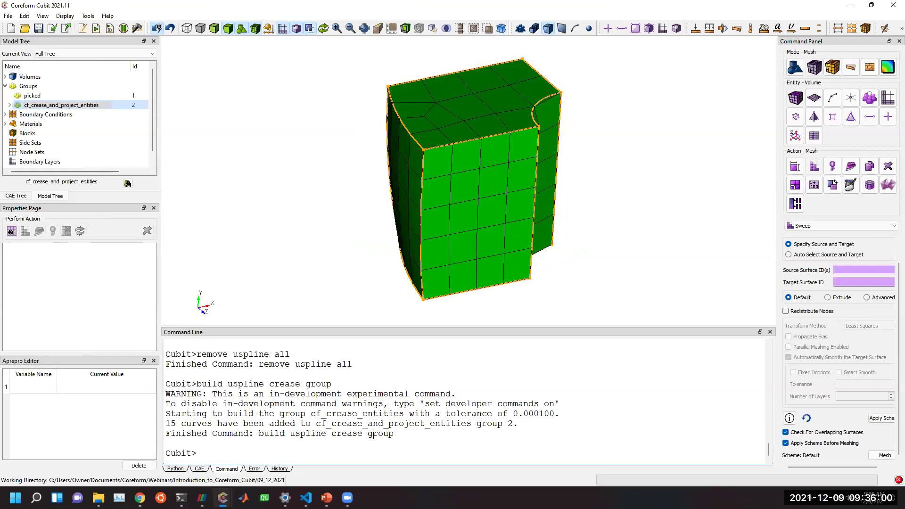
pyautogui.write('build')
pyautogui.press('BackSpace')
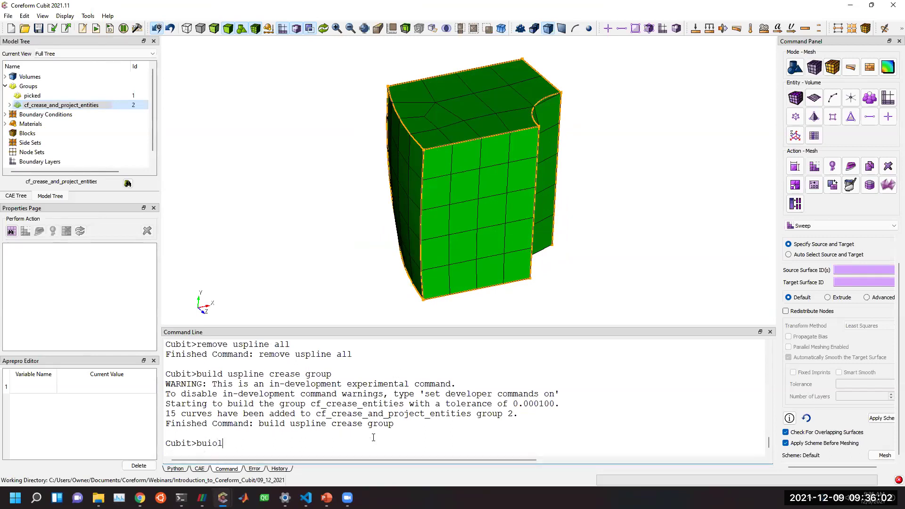
# Build a U-spline from all surfaces as ID 1 and fit U-spline 1 to the geometry.
pyautogui.write('d uspline surf all')
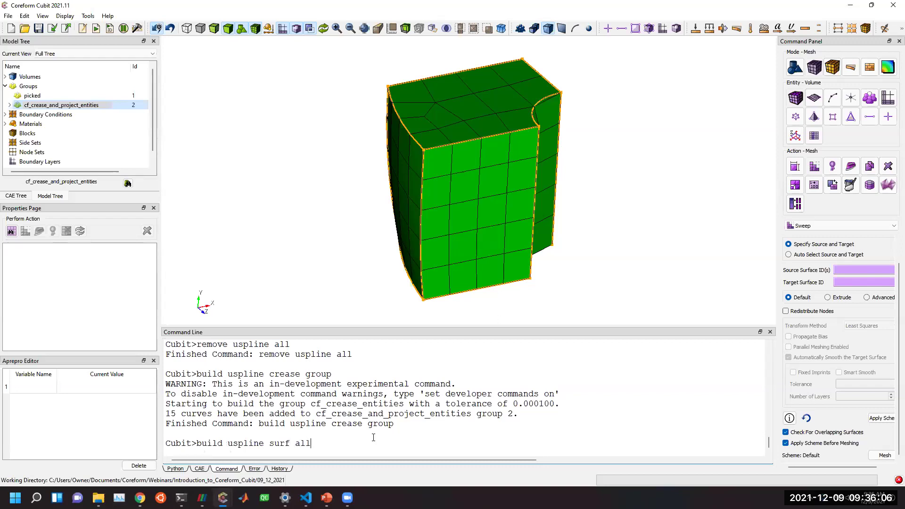
pyautogui.write(' as 1')
pyautogui.press('Return')
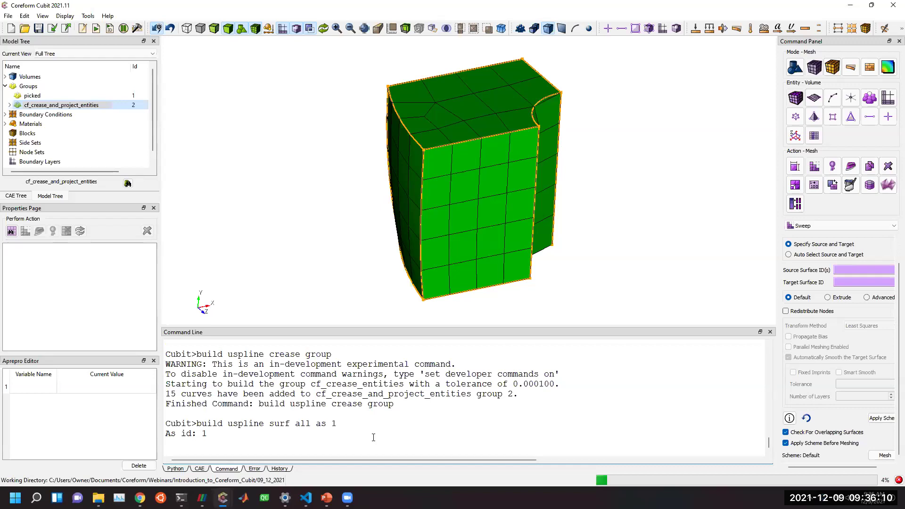
pyautogui.write('fit uspline 1')
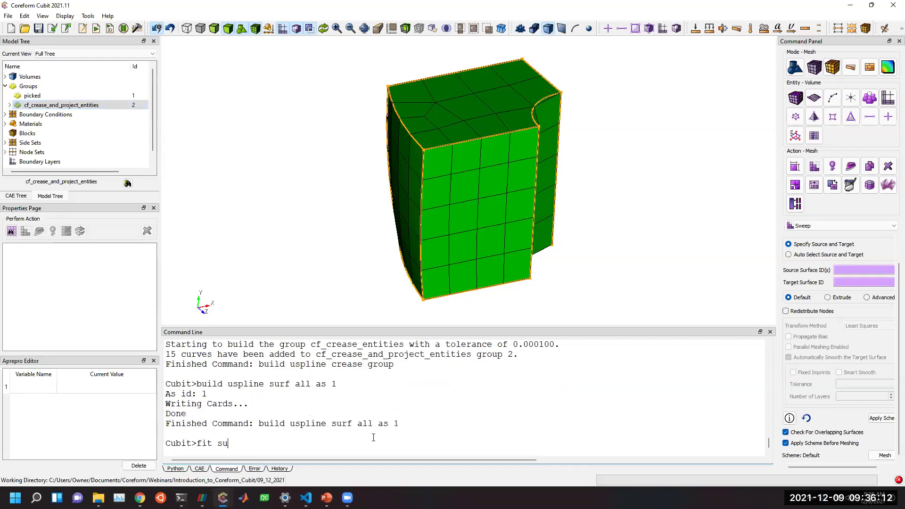
pyautogui.press('Return')
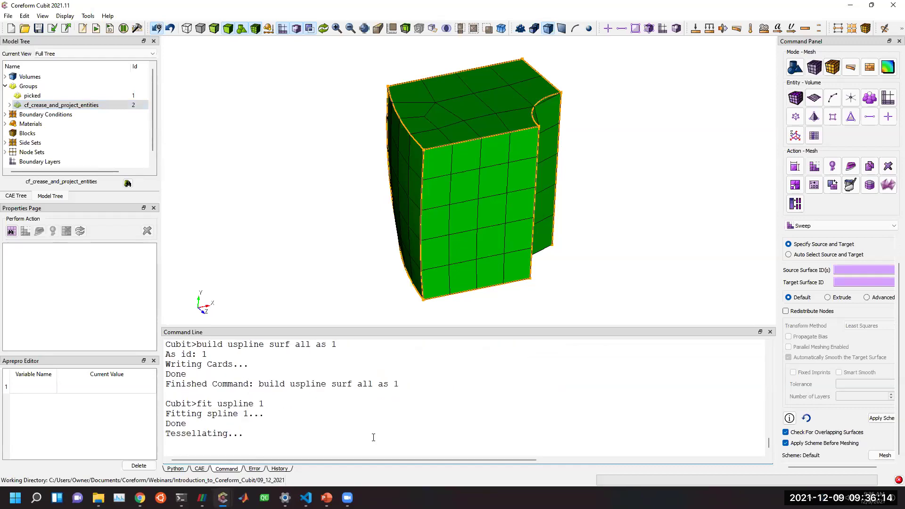
# Export U-spline 1 as a STEP file named "uspline_step_test".
pyautogui.press('Up')
pyautogui.press('Up')
pyautogui.press('Up')
pyautogui.press('Up')
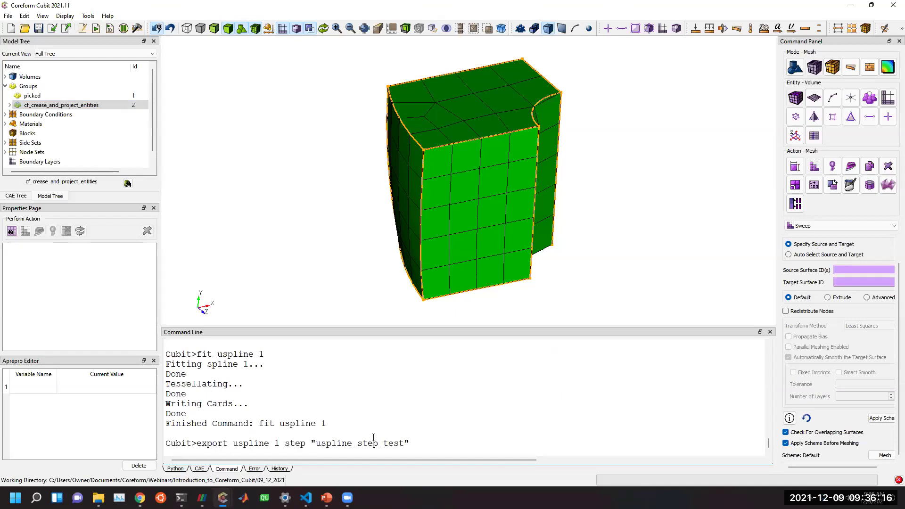
pyautogui.press('Return')
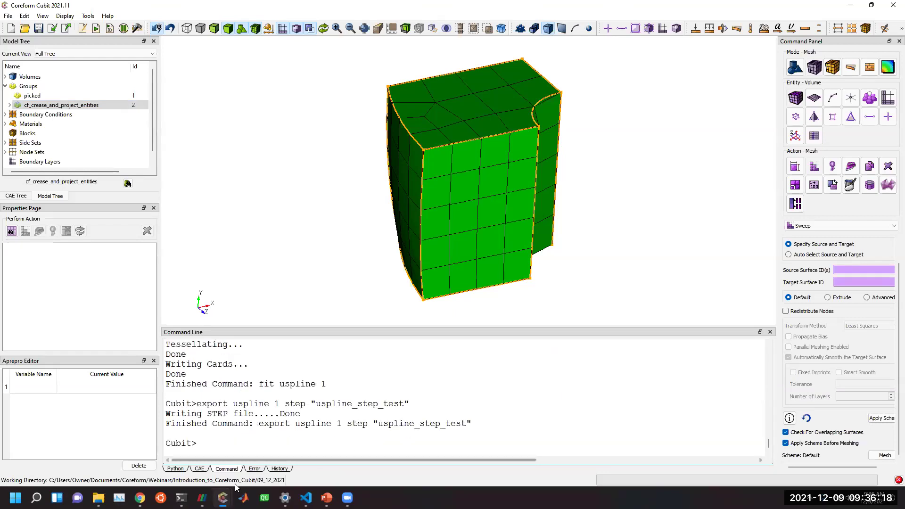
# Switch to the other Coreform Cubit window, reset its model, and import uspline_step_test.stp from the 09_12_2021 webinar folder.
pyautogui.moveTo(223, 498)
pyautogui.click(376, 448)
pyautogui.write('reset')
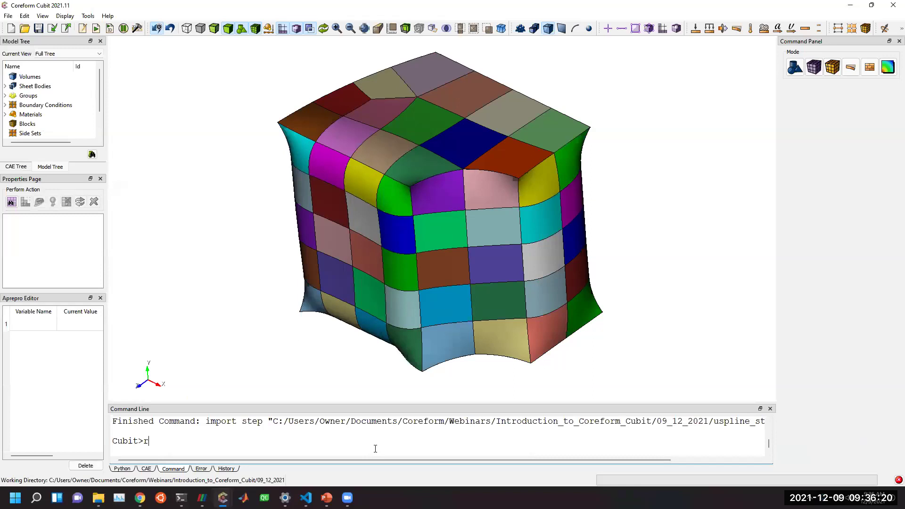
pyautogui.press('Return')
pyautogui.press('Up')
pyautogui.press('Up')
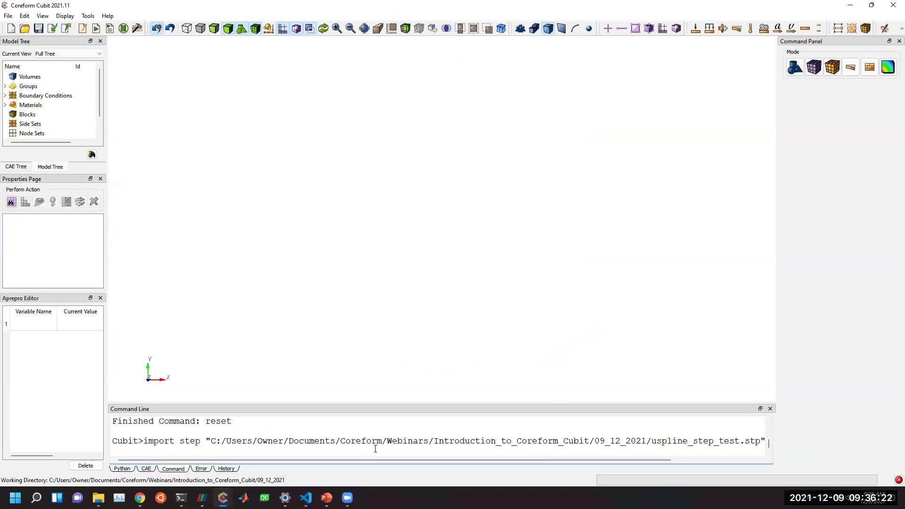
pyautogui.press('Return')
# Stitch all imported sheet bodies together, keeping gap tightening on and simplification off.
pyautogui.moveTo(515, 203); pyautogui.dragTo(497, 296, button='middle')
pyautogui.moveTo(447, 248); pyautogui.dragTo(467, 245)
pyautogui.click(795, 67)
pyautogui.click(796, 98)
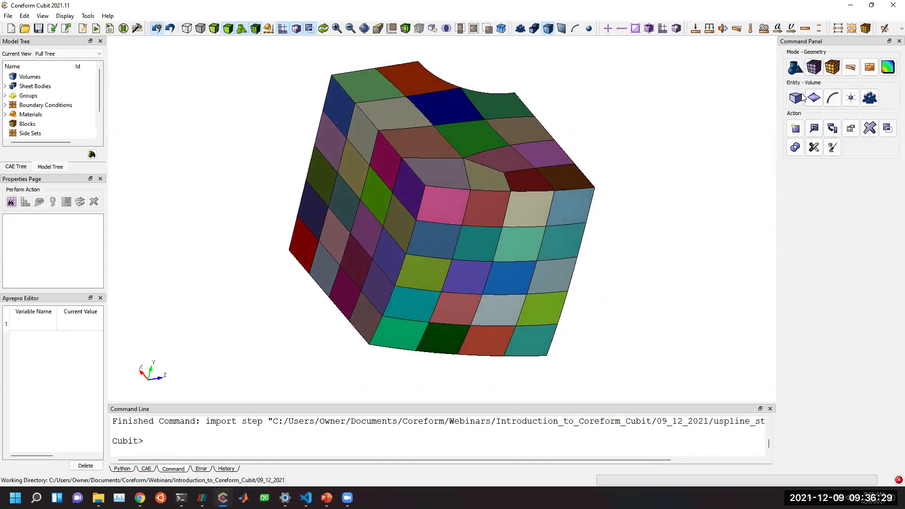
pyautogui.click(814, 131)
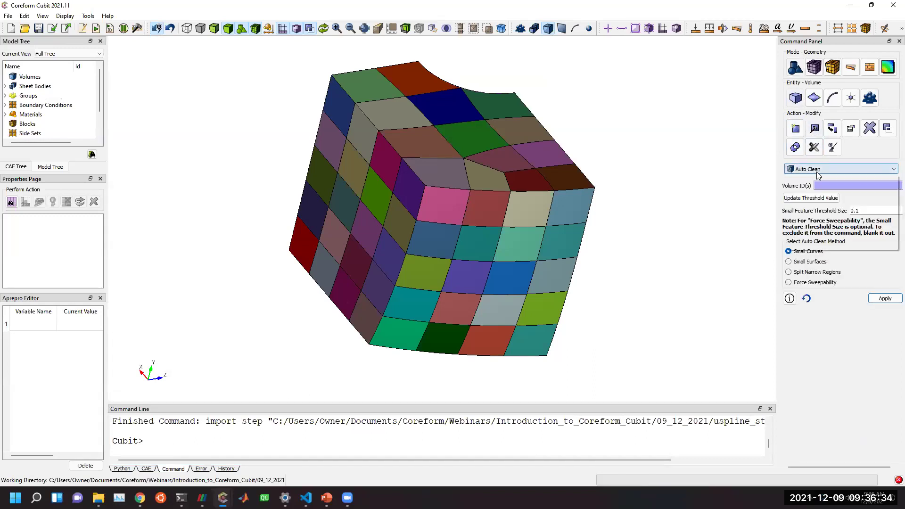
pyautogui.click(819, 170)
pyautogui.click(813, 243)
pyautogui.click(839, 184)
pyautogui.click(813, 199)
pyautogui.rightClick(833, 185)
pyautogui.click(839, 206)
pyautogui.click(880, 267)
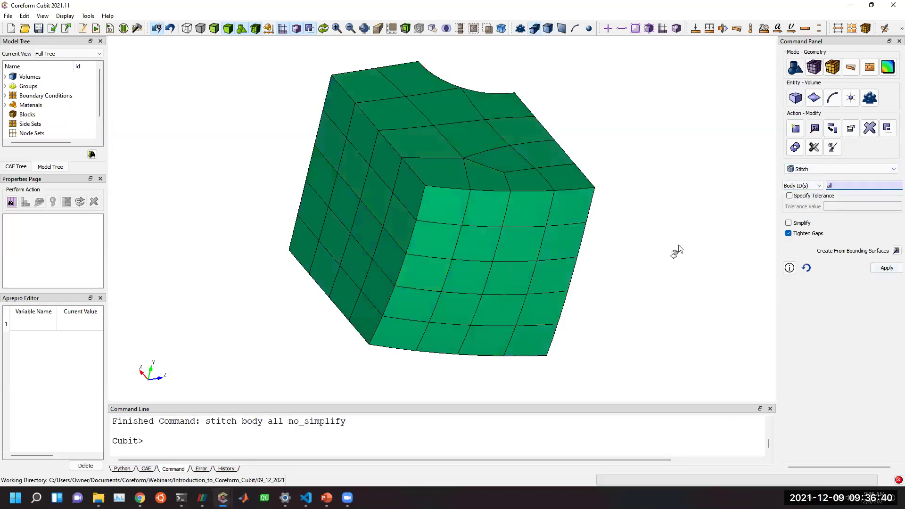
# Regularize all volumes and inspect the stitched model from several sides.
pyautogui.moveTo(611, 267); pyautogui.dragTo(433, 358)
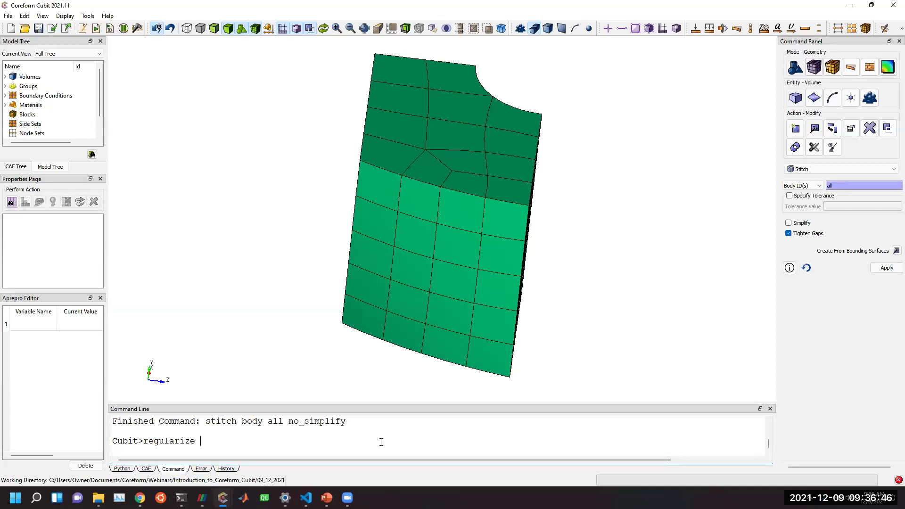
pyautogui.write('l')
pyautogui.press('Return')
pyautogui.moveTo(487, 233); pyautogui.dragTo(447, 248)
pyautogui.moveTo(424, 217); pyautogui.dragTo(513, 276)
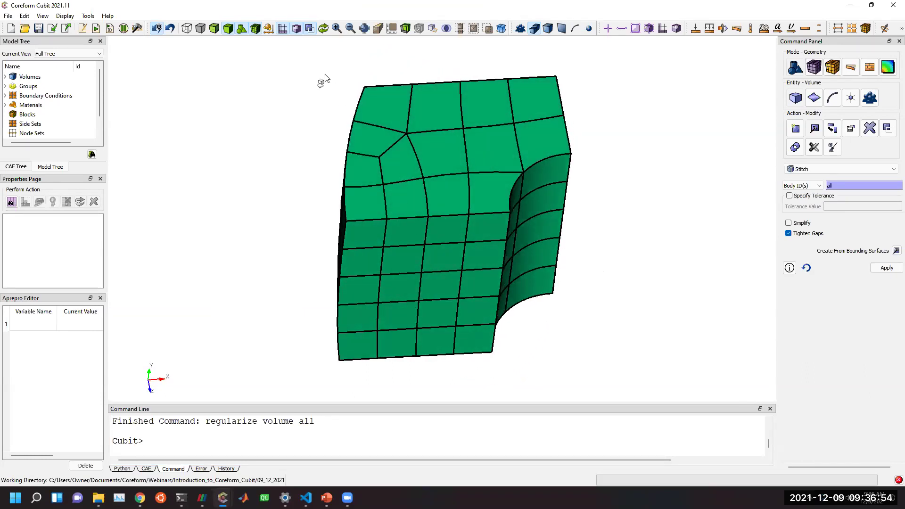
pyautogui.click(406, 29)
pyautogui.moveTo(639, 287); pyautogui.dragTo(687, 53)
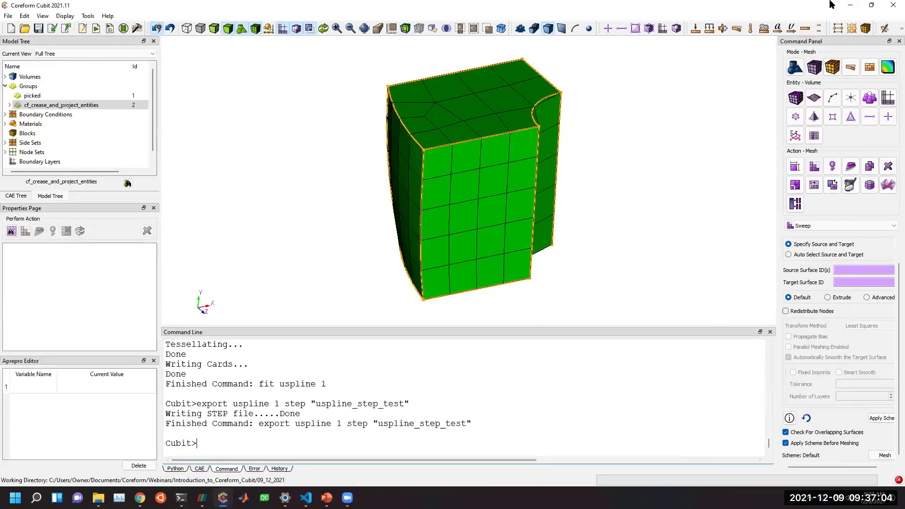
# Switch to the PowerPoint slide show, maximize it, and reveal the first two points of the "Limitations in Coreform Cubit 2021.11" slide.
pyautogui.moveTo(327, 498)
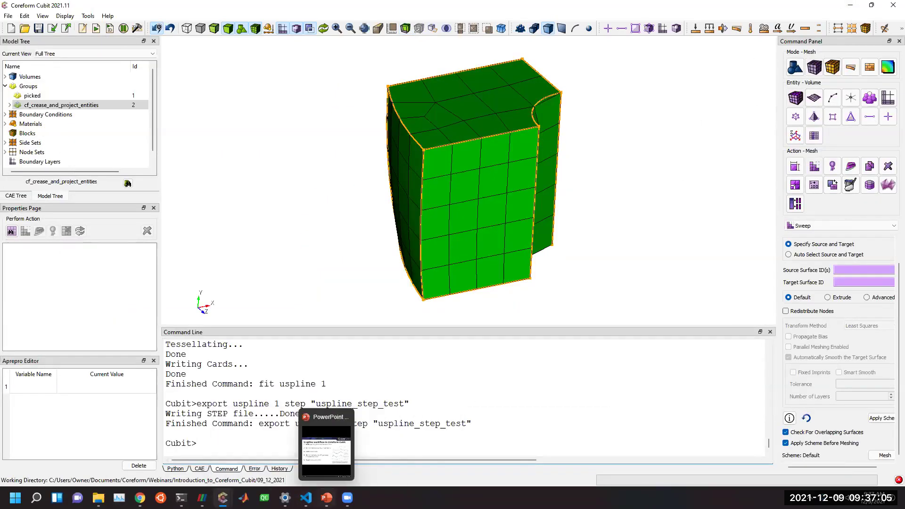
pyautogui.click(325, 474)
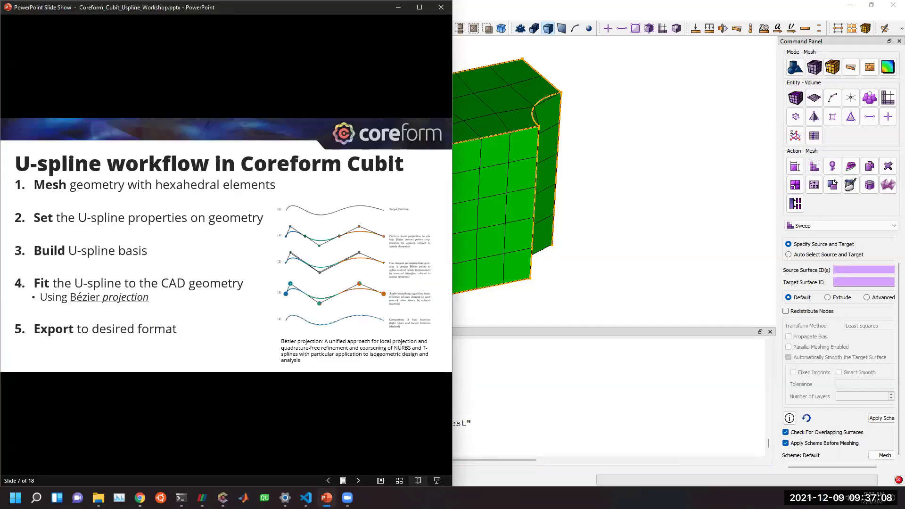
pyautogui.press('super+Up')
pyautogui.click(327, 451)
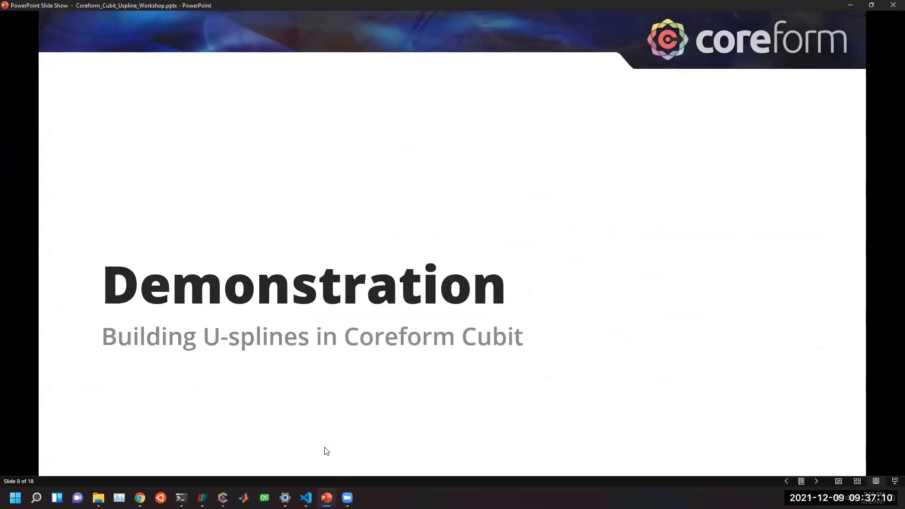
pyautogui.press('Right')
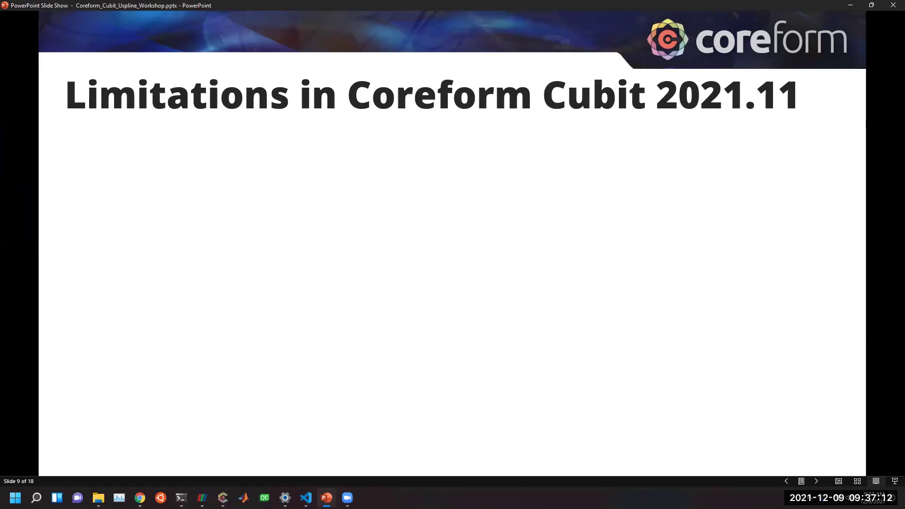
pyautogui.press('Left')
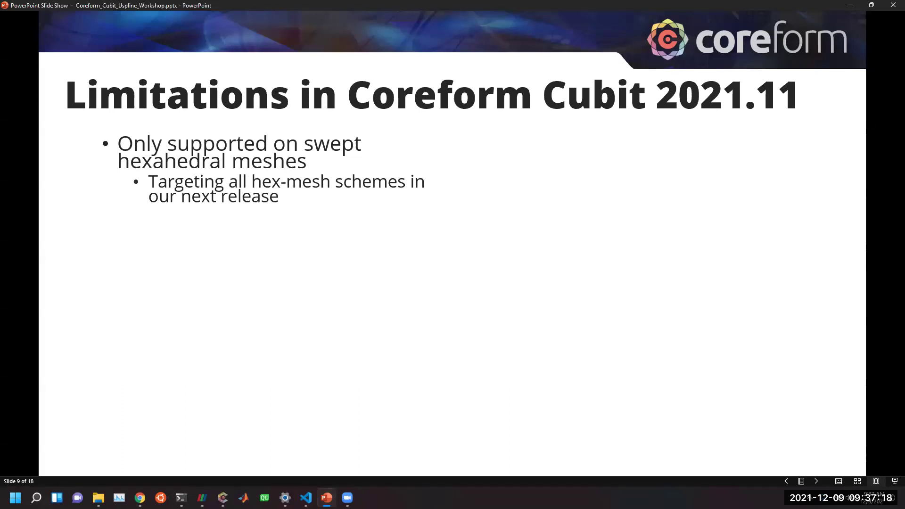
pyautogui.press('Right')
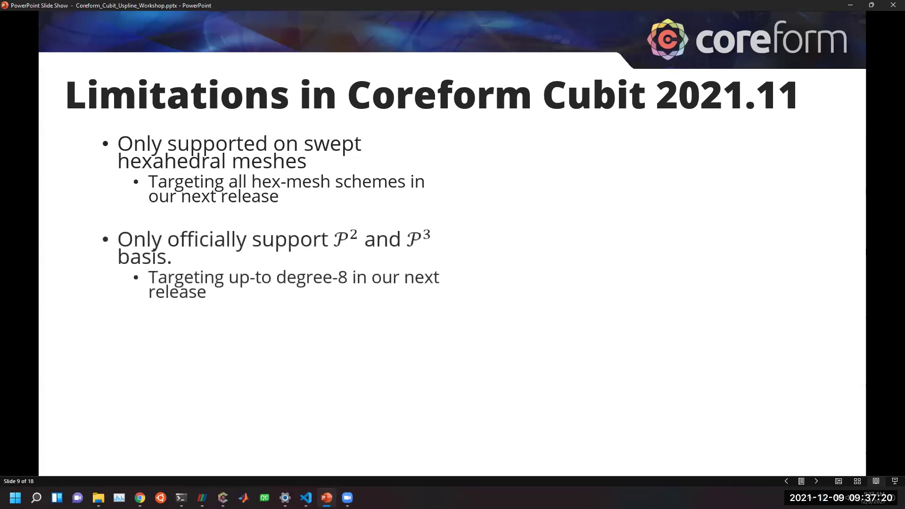
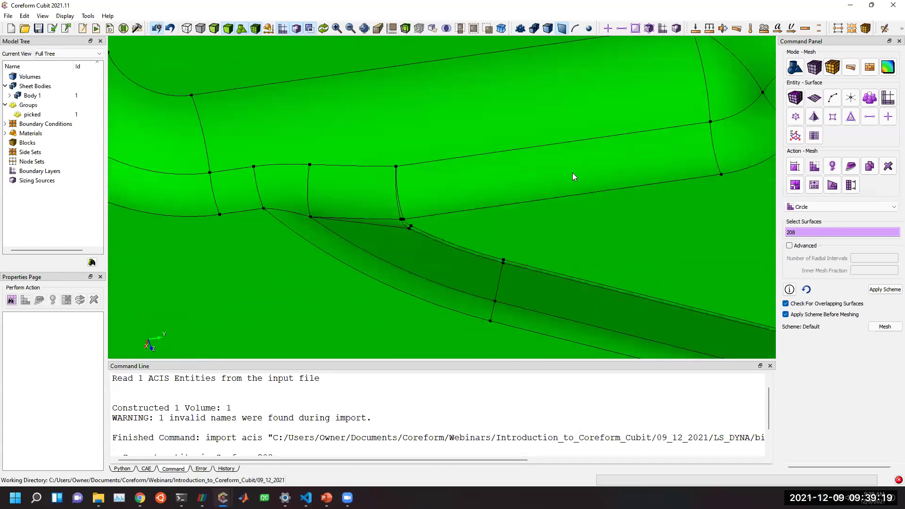
# Inspect the narrow surfaces beside the raised rim, and select the two flat surfaces surrounding the round holes at both ends of the part.
pyautogui.scroll(6, 374, 263)
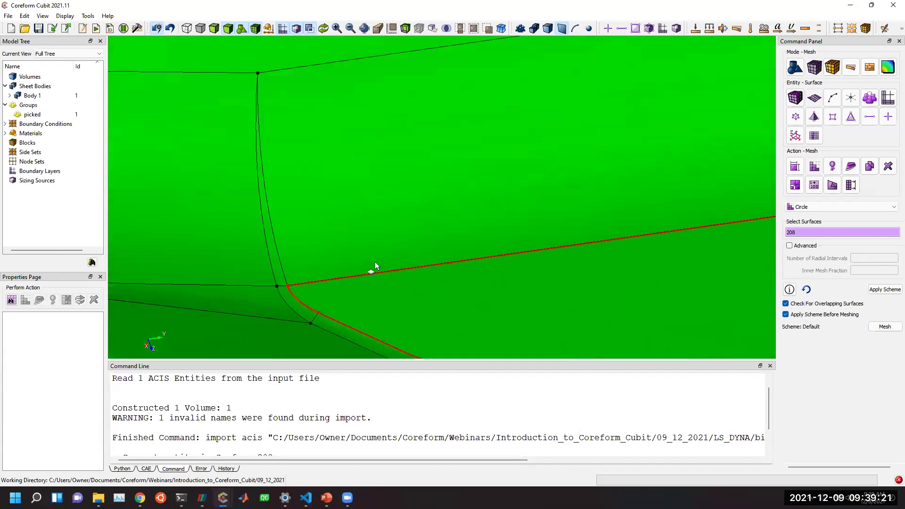
pyautogui.scroll(-6, 374, 266)
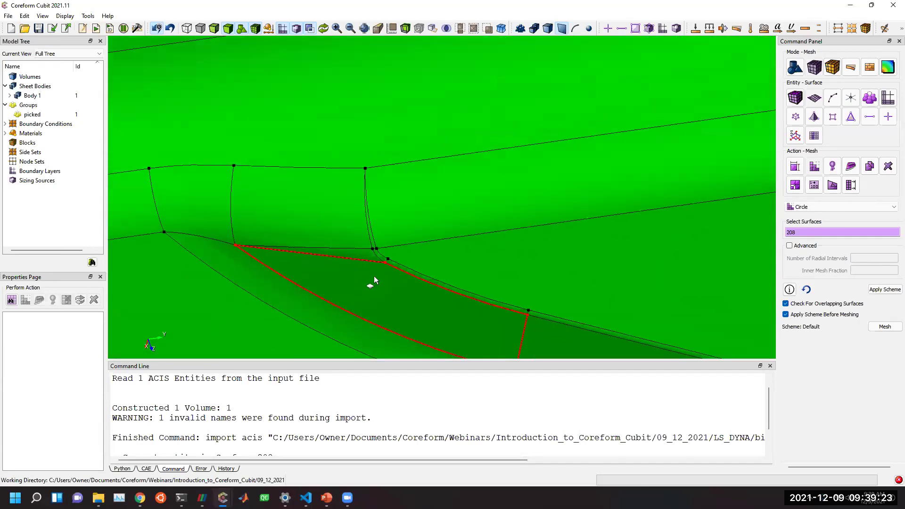
pyautogui.scroll(-4, 376, 280)
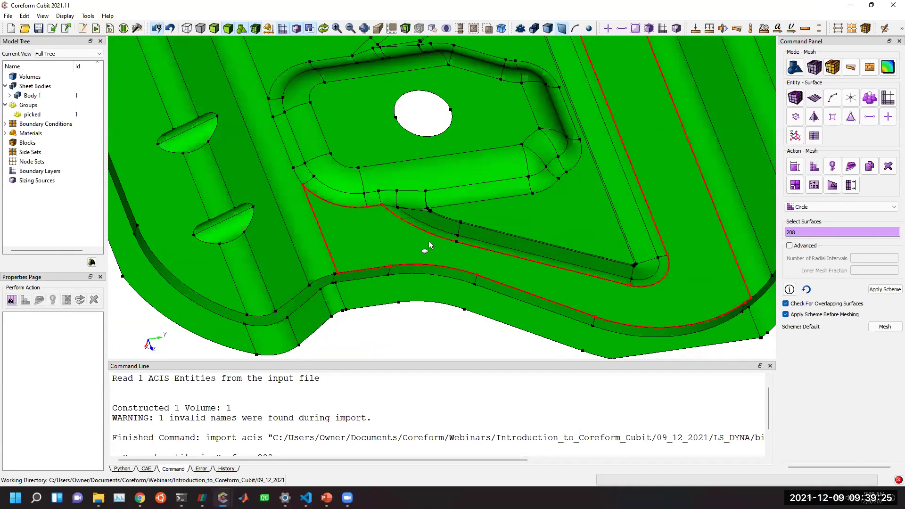
pyautogui.moveTo(397, 283); pyautogui.dragTo(382, 373, button='middle')
pyautogui.click(340, 229)
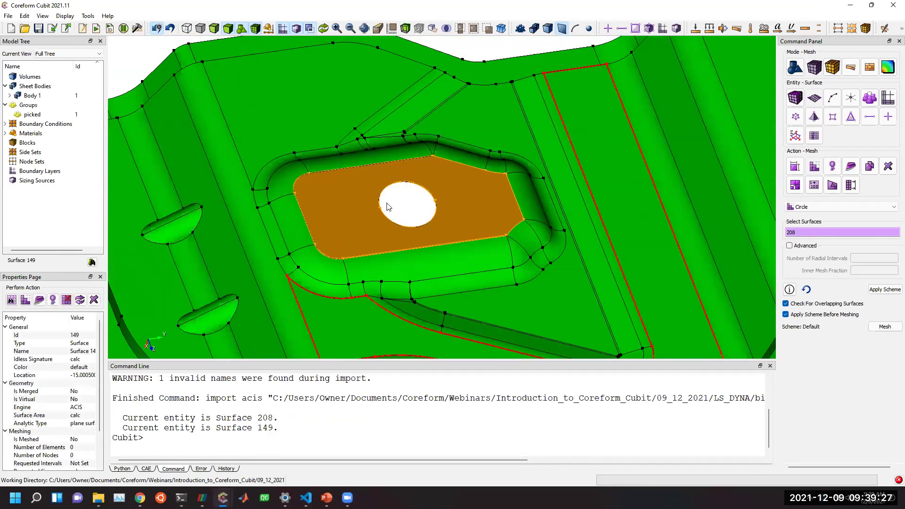
pyautogui.scroll(-3, 386, 183)
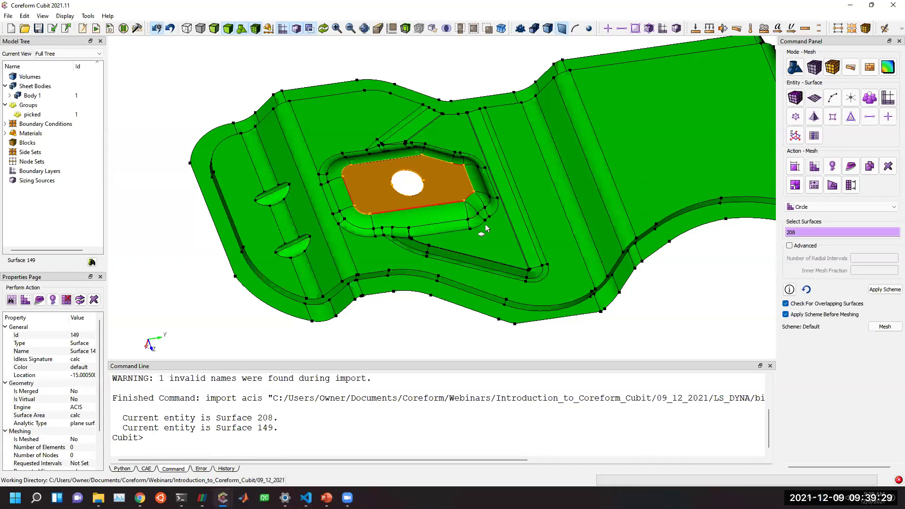
pyautogui.moveTo(522, 258); pyautogui.dragTo(489, 272, button='middle')
pyautogui.moveTo(511, 230); pyautogui.dragTo(503, 215)
pyautogui.moveTo(526, 236); pyautogui.dragTo(458, 220, button='middle')
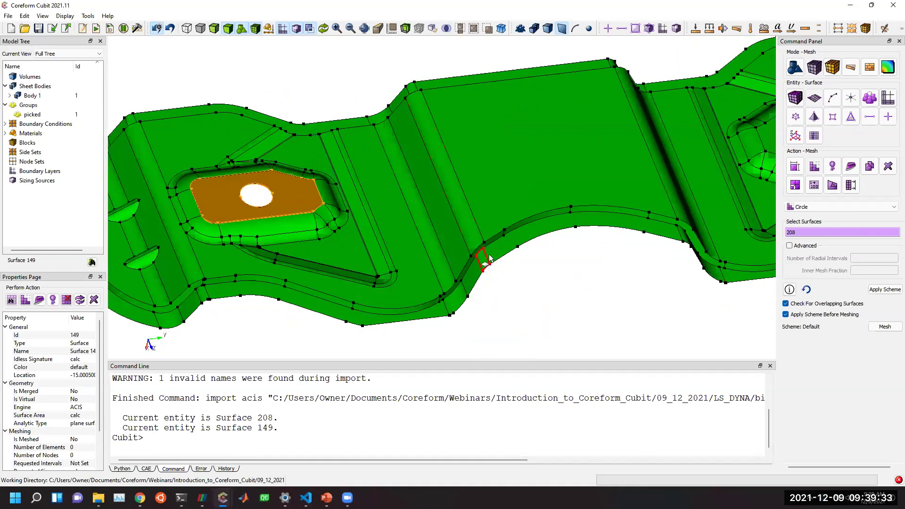
pyautogui.click(292, 202)
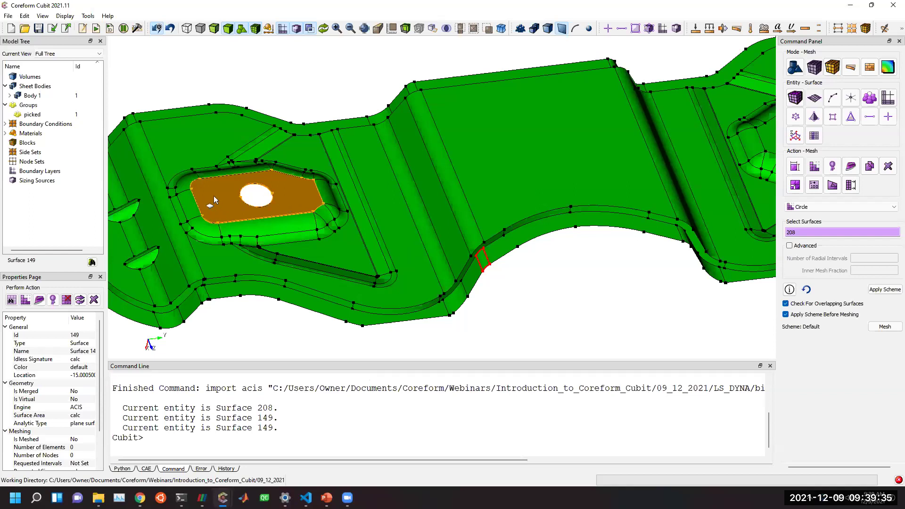
pyautogui.moveTo(734, 159); pyautogui.dragTo(548, 197, button='middle')
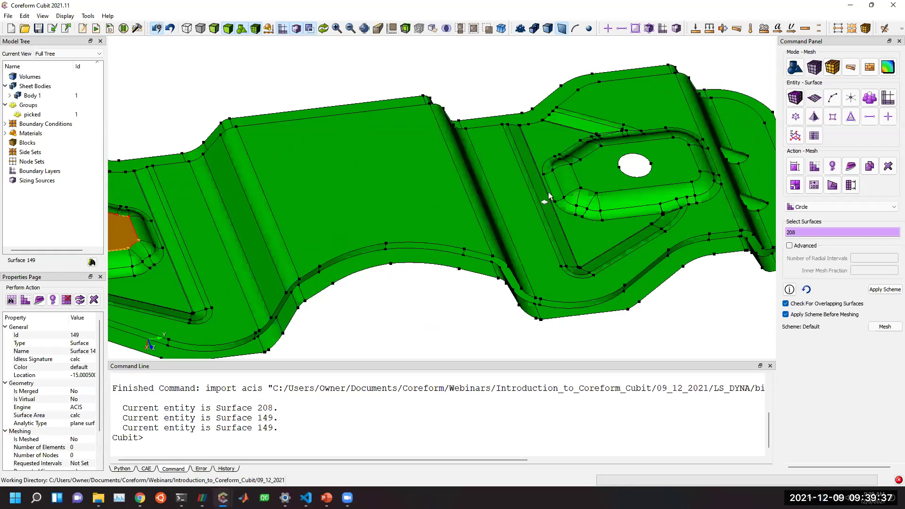
pyautogui.keyDown('ctrl'); pyautogui.click(658, 170); pyautogui.keyUp('ctrl')
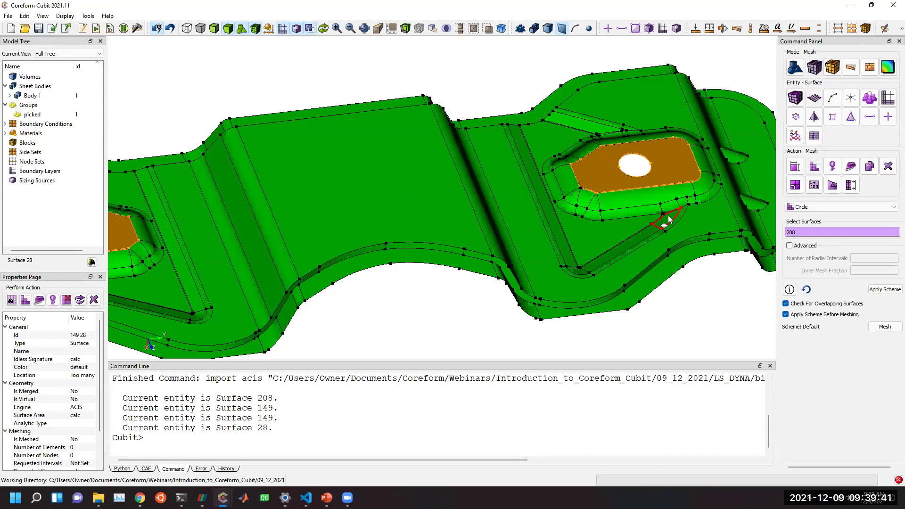
# Select the outer flange surface along the middle cutout and extend the selection to all surfaces continuous with it.
pyautogui.moveTo(386, 283); pyautogui.dragTo(495, 229, button='middle')
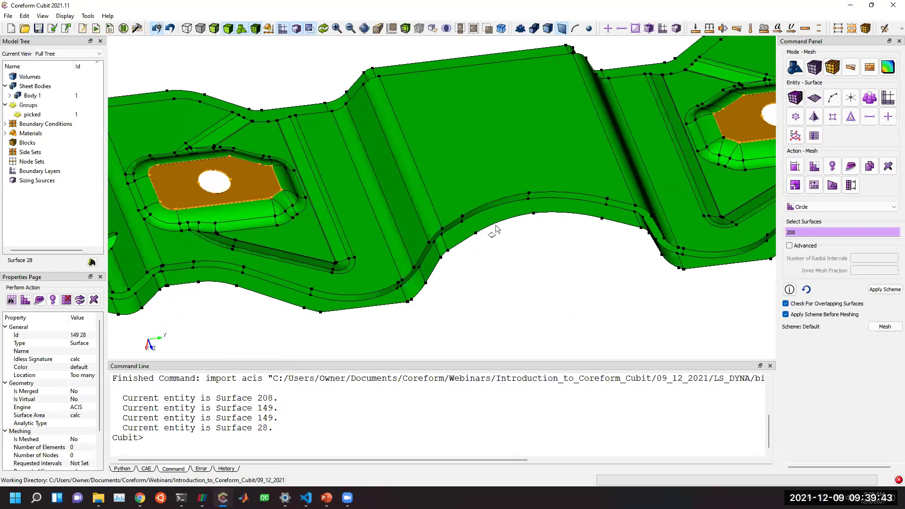
pyautogui.click(491, 219)
pyautogui.rightClick(491, 219)
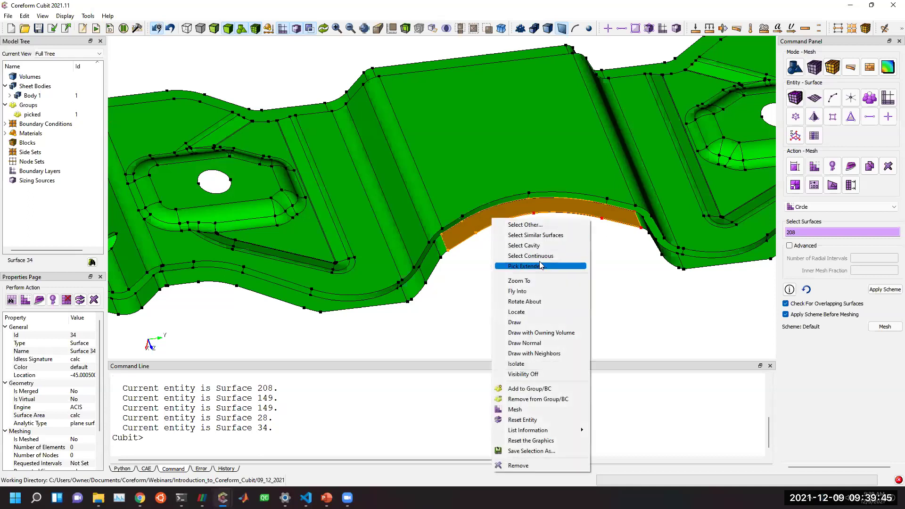
pyautogui.click(519, 255)
pyautogui.scroll(-3, 516, 227)
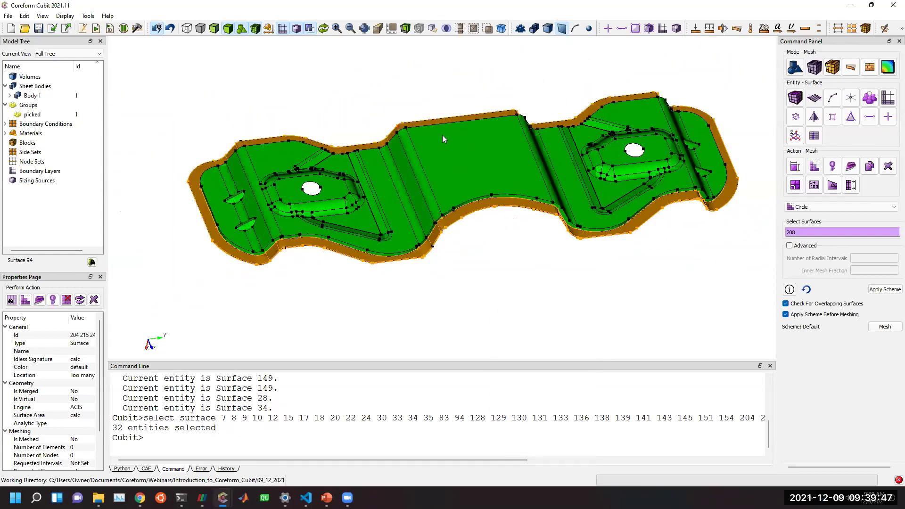
# Replace the flange selection with the two flat surfaces around the round holes, surfaces 28 and 149.
pyautogui.click(615, 154)
pyautogui.keyDown('ctrl'); pyautogui.click(326, 189); pyautogui.keyUp('ctrl')
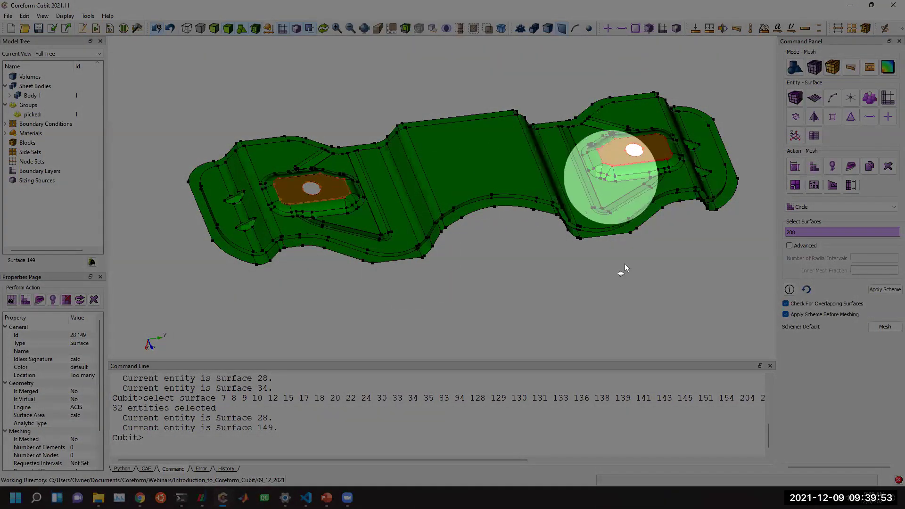
pyautogui.scroll(5, 414, 250)
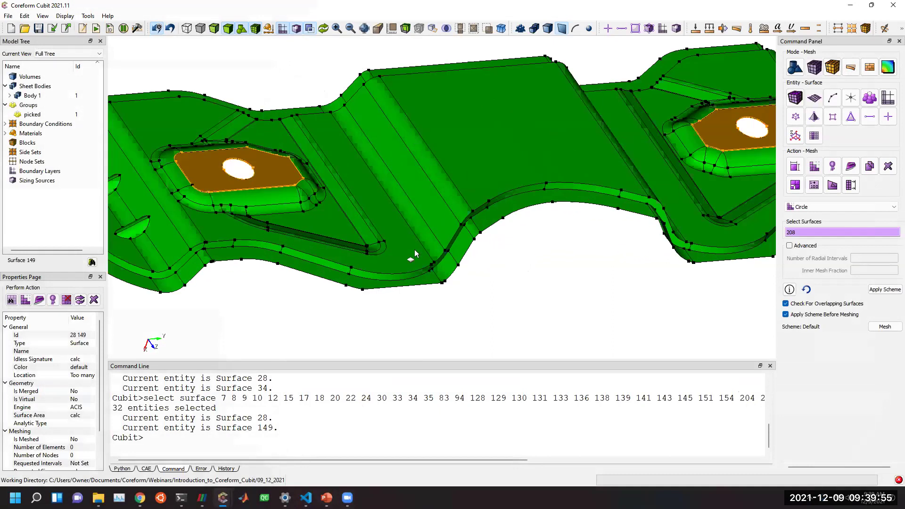
# Replace the selection with the flat V-shaped surface 223 beside the raised rim, and extend it to all surfaces continuous with it.
pyautogui.scroll(1, 328, 241)
pyautogui.moveTo(328, 241); pyautogui.dragTo(477, 248, button='middle')
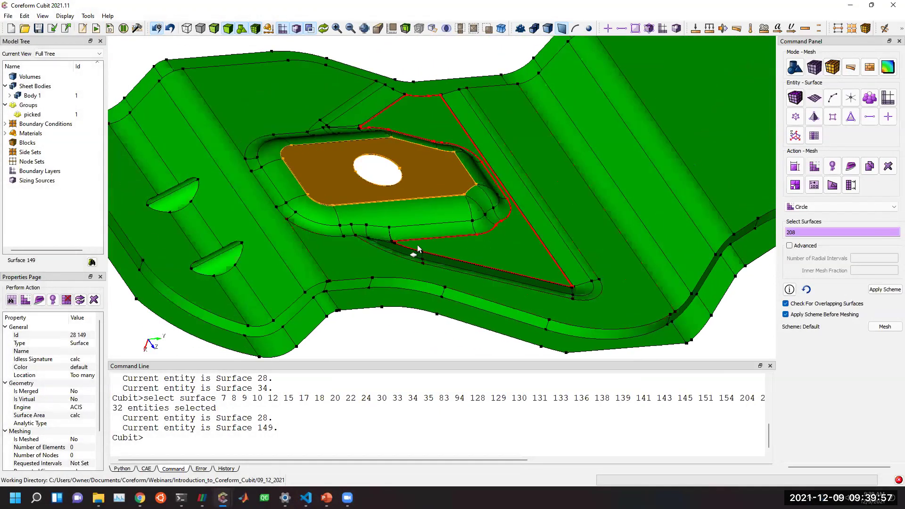
pyautogui.click(358, 256)
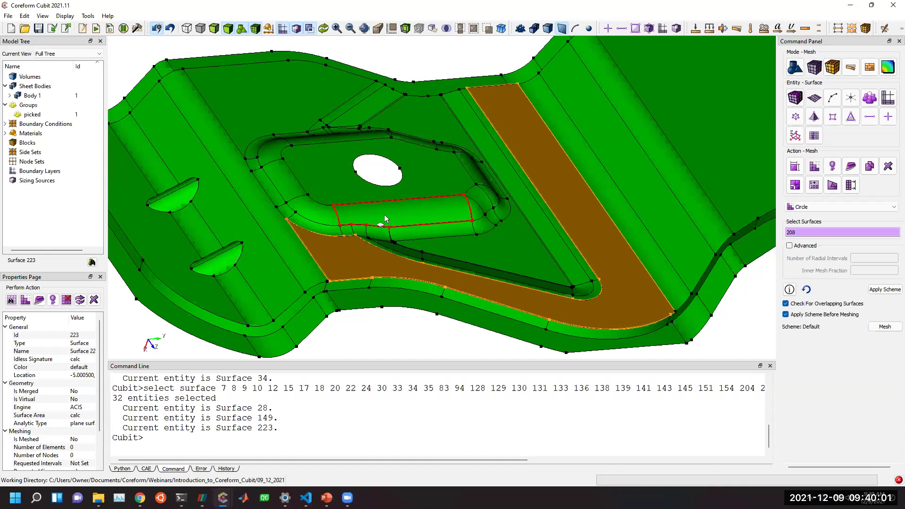
pyautogui.rightClick(345, 252)
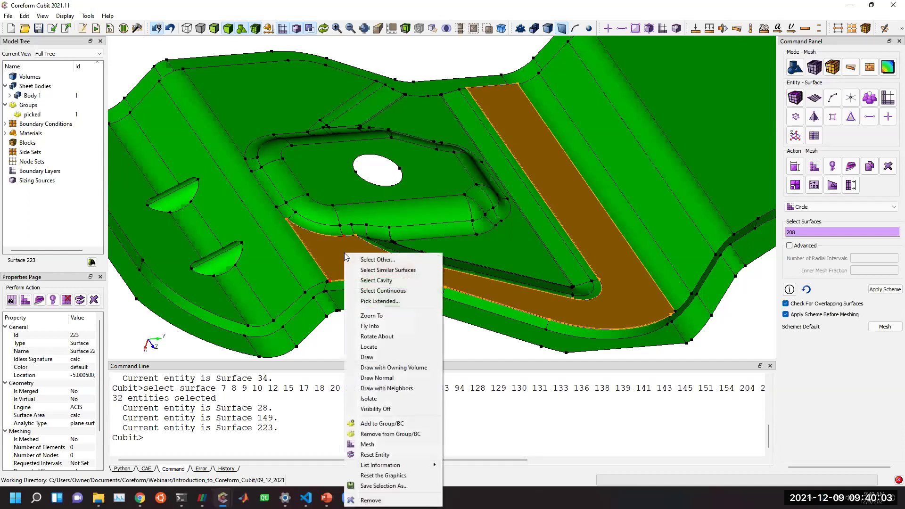
pyautogui.click(383, 291)
pyautogui.moveTo(381, 288); pyautogui.dragTo(313, 254)
# Remove the two flat surfaces around the round holes at both ends of the part from the selection.
pyautogui.moveTo(321, 247); pyautogui.dragTo(478, 219, button='middle')
pyautogui.scroll(3, 331, 228)
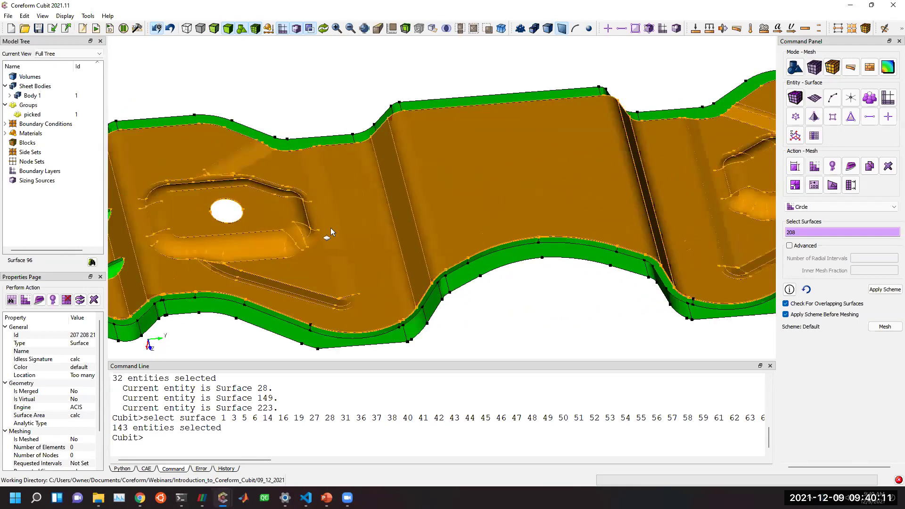
pyautogui.moveTo(330, 228); pyautogui.dragTo(459, 228, button='middle')
pyautogui.scroll(4, 395, 228)
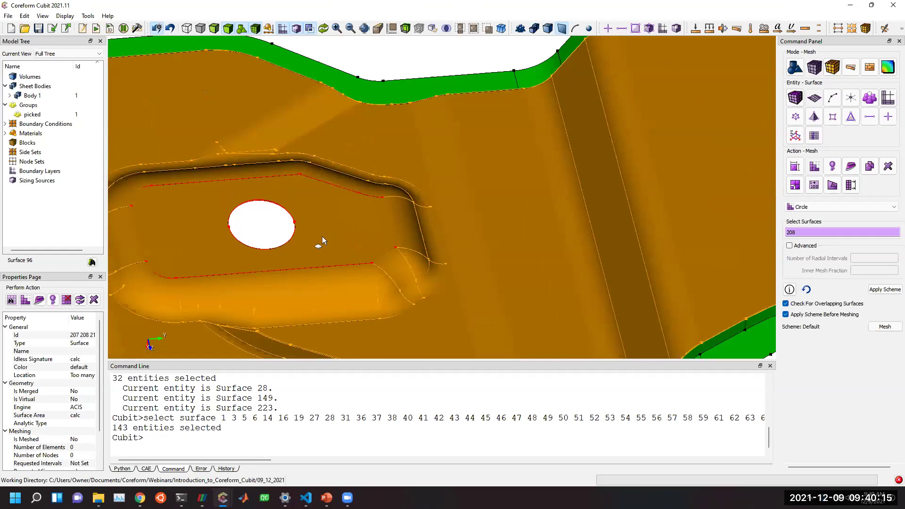
pyautogui.keyDown('ctrl'); pyautogui.click(323, 236); pyautogui.keyUp('ctrl')
pyautogui.scroll(-3, 383, 231)
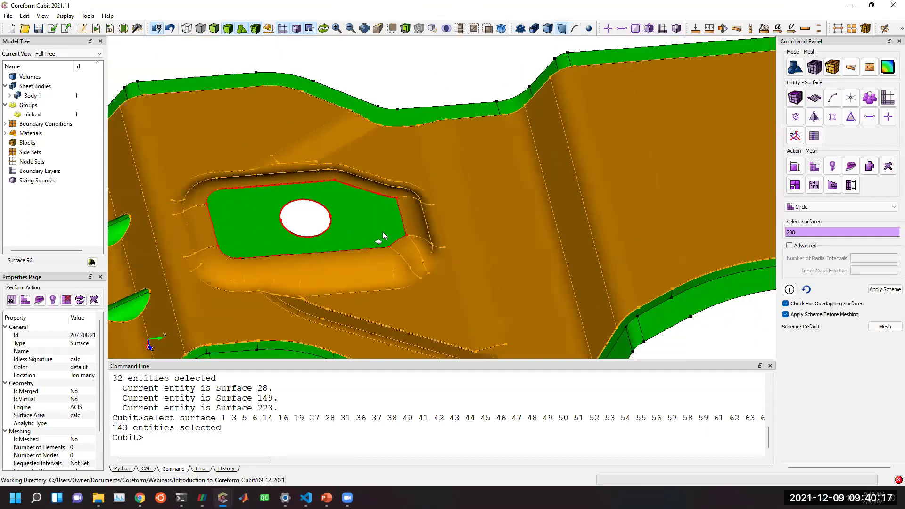
pyautogui.moveTo(579, 194); pyautogui.dragTo(195, 213, button='middle')
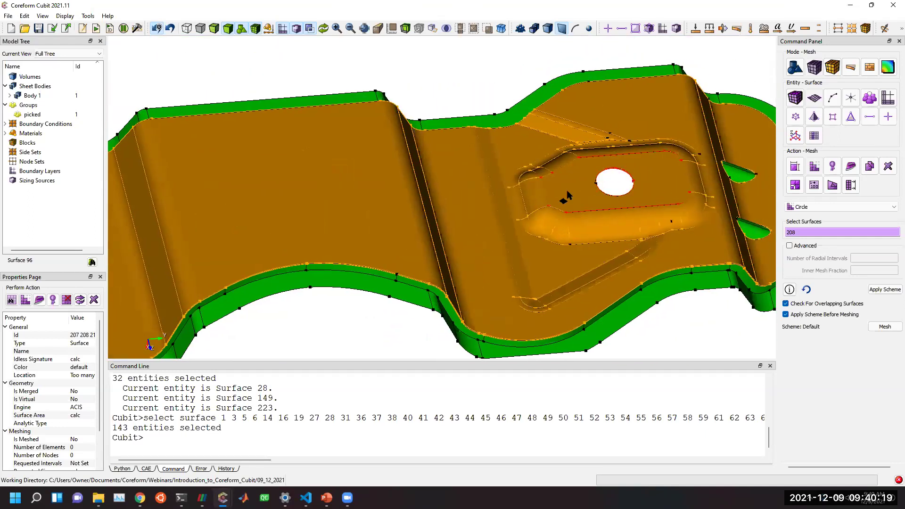
pyautogui.keyDown('ctrl'); pyautogui.click(567, 190); pyautogui.keyUp('ctrl')
pyautogui.scroll(-3, 552, 253)
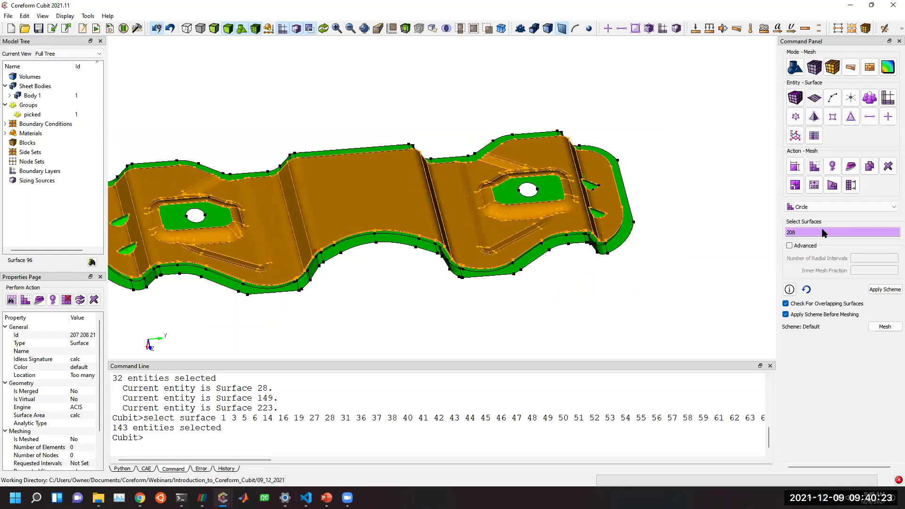
# Merge the selected continuous surfaces into a composite surface with a maximum surface angle of 1.
pyautogui.click(795, 67)
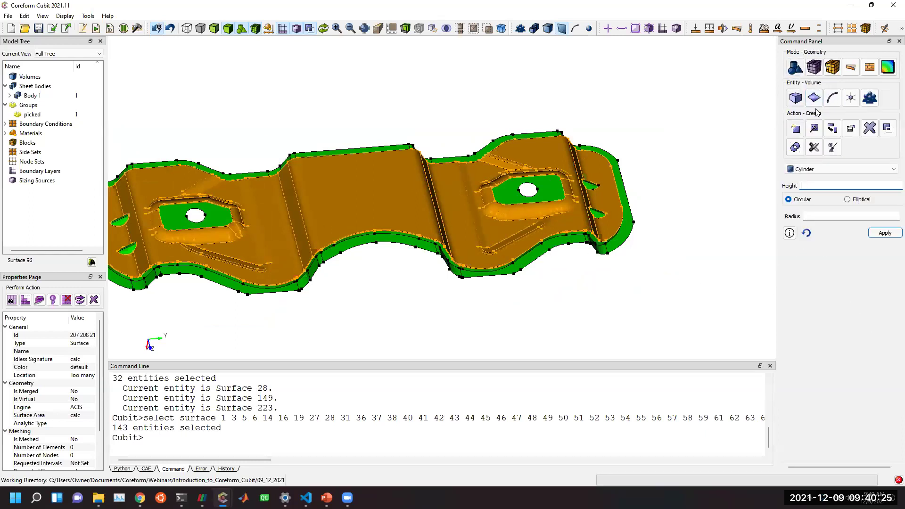
pyautogui.click(815, 98)
pyautogui.rightClick(825, 187)
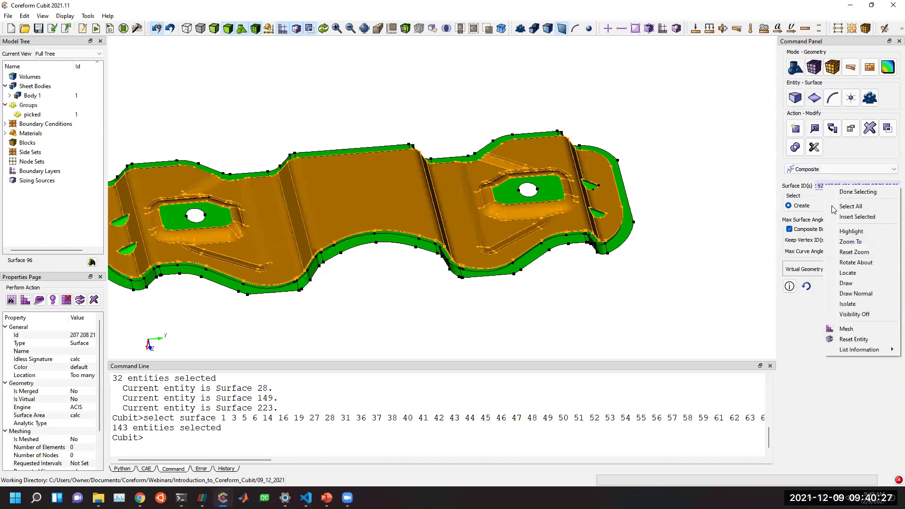
pyautogui.click(843, 219)
pyautogui.click(844, 220)
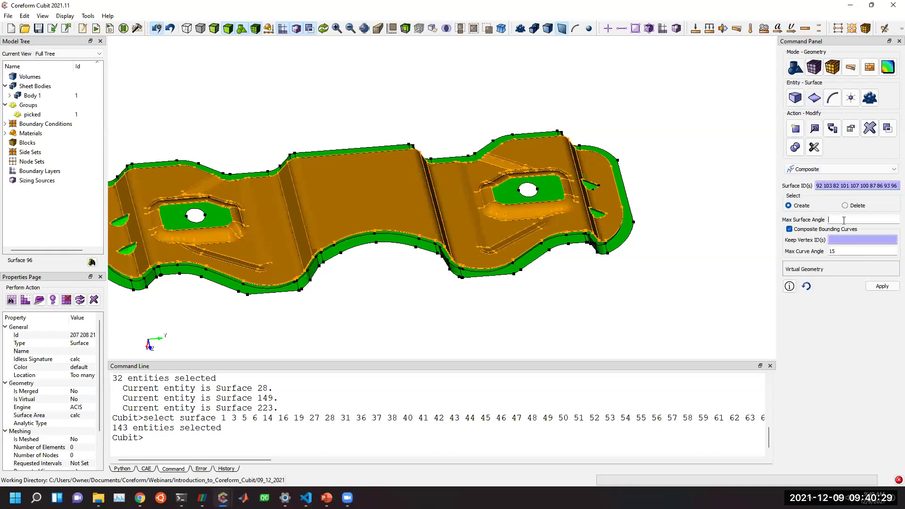
pyautogui.write('1')
pyautogui.click(882, 286)
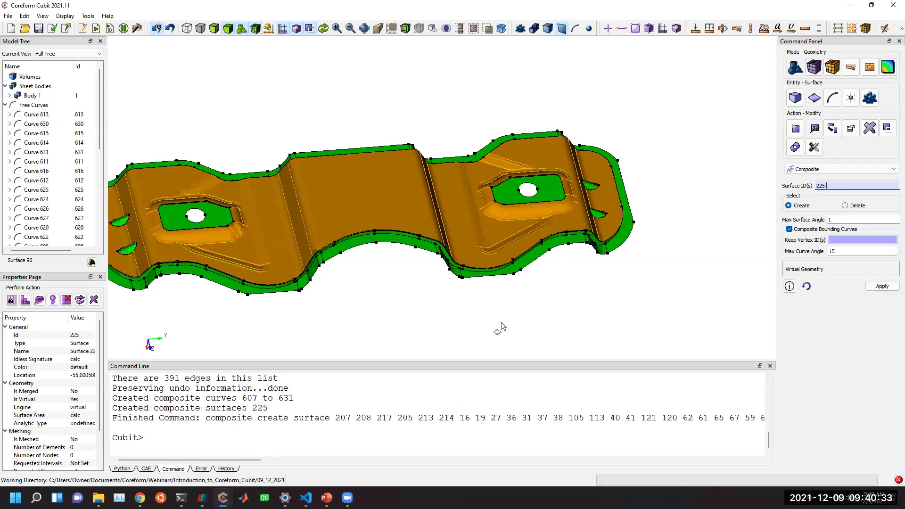
# Select both surfaces of one crescent-shaped pocket, surfaces 123 and 118, and extend the selection to the matching surfaces of all four pockets.
pyautogui.moveTo(341, 279); pyautogui.dragTo(489, 288, button='middle')
pyautogui.scroll(4, 361, 287)
pyautogui.moveTo(361, 286); pyautogui.dragTo(444, 237, button='middle')
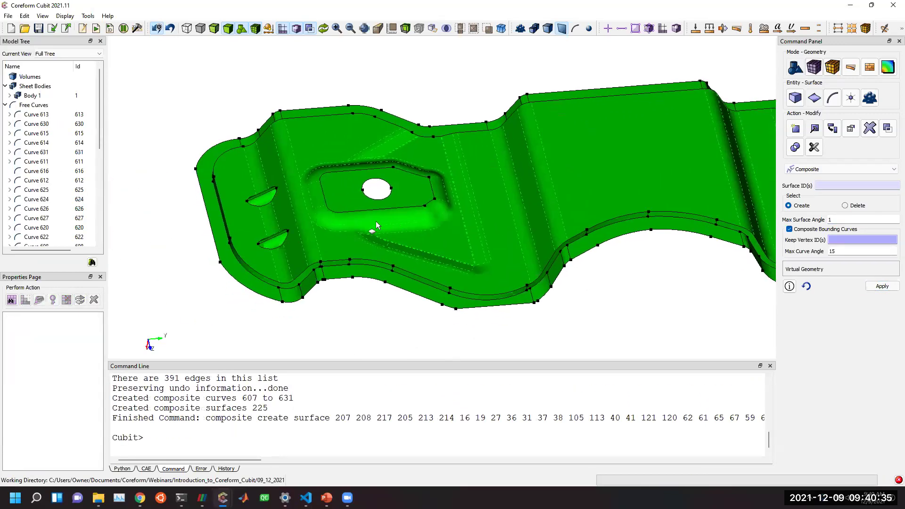
pyautogui.moveTo(339, 230); pyautogui.dragTo(640, 182, button='middle')
pyautogui.scroll(3, 383, 245)
pyautogui.scroll(2, 525, 250)
pyautogui.click(508, 249)
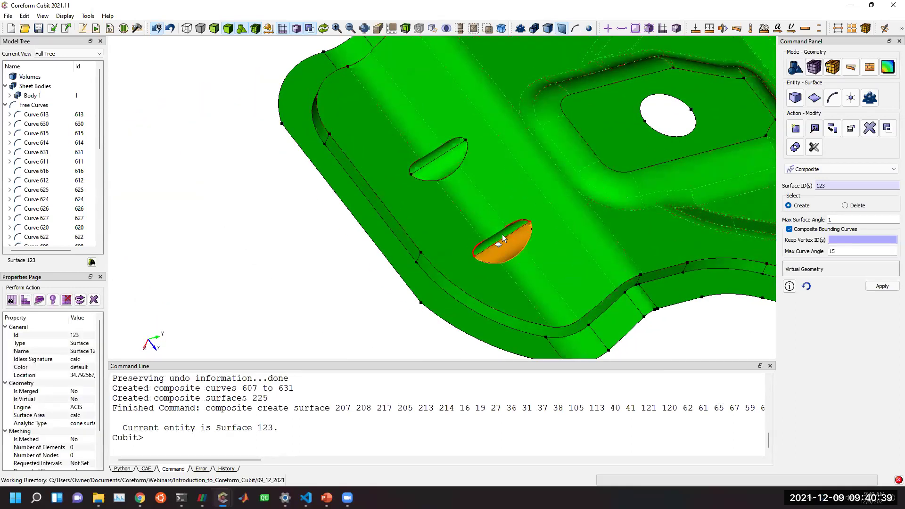
pyautogui.keyDown('ctrl'); pyautogui.click(502, 234); pyautogui.keyUp('ctrl')
pyautogui.rightClick(502, 234)
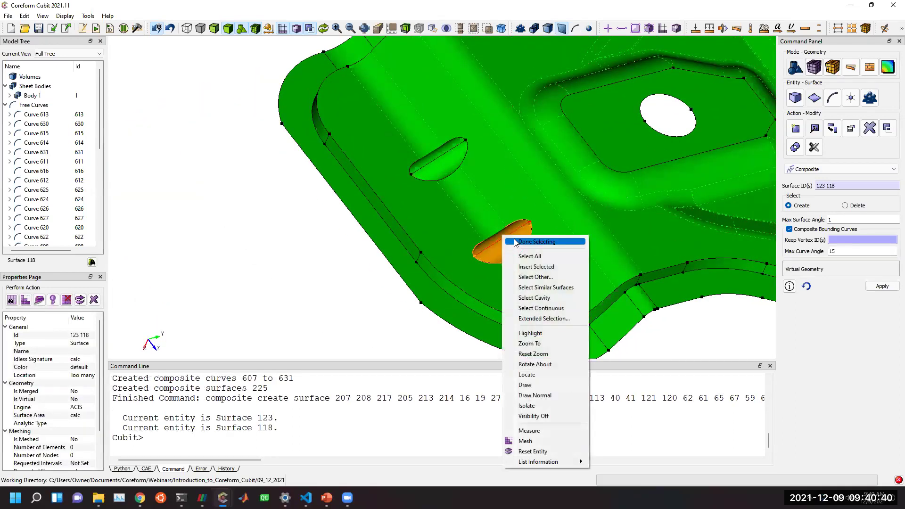
pyautogui.click(541, 297)
# Create composite surfaces from the selected crescent-shaped pocket surfaces at both ends of the part.
pyautogui.scroll(-5, 479, 224)
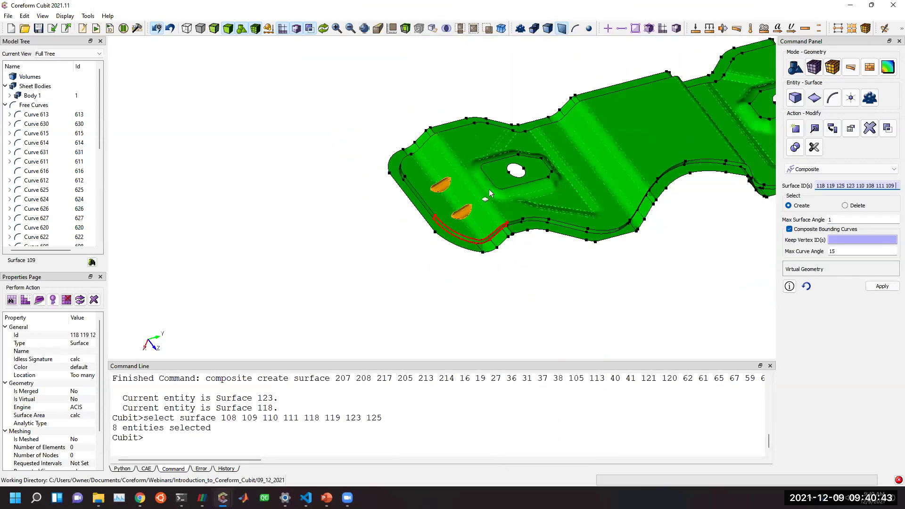
pyautogui.scroll(-3, 500, 195)
pyautogui.moveTo(519, 236); pyautogui.dragTo(631, 232)
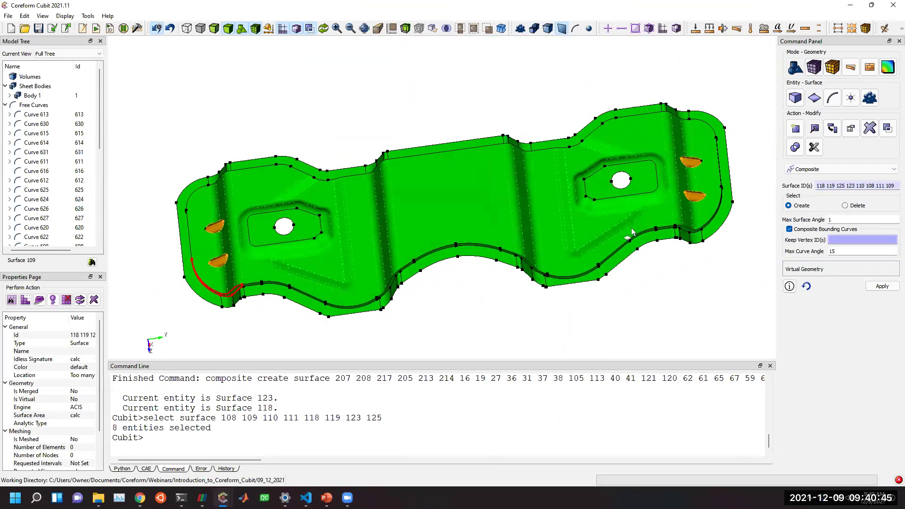
pyautogui.click(879, 286)
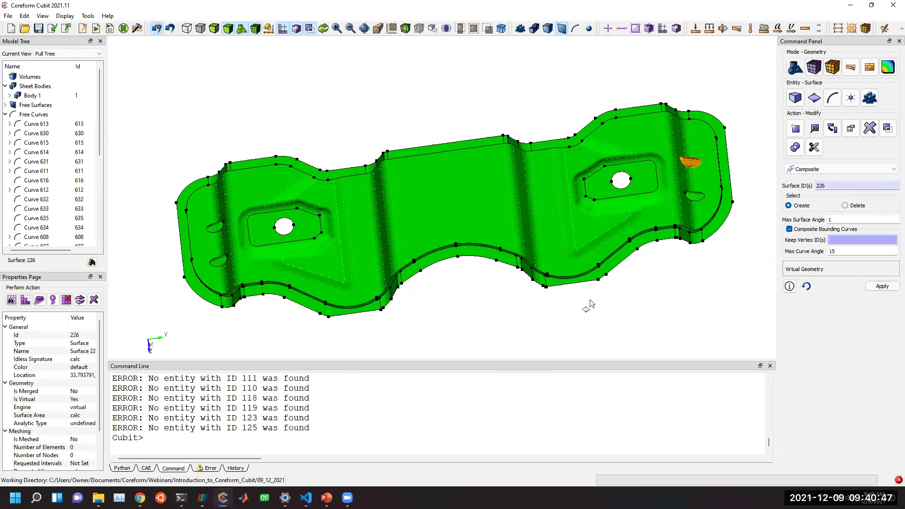
# Composite all surfaces continuous with outer flange surface 34, using a maximum curve angle of 1.
pyautogui.scroll(5, 441, 204)
pyautogui.moveTo(441, 204); pyautogui.dragTo(523, 176)
pyautogui.click(503, 207)
pyautogui.click(522, 177)
pyautogui.rightClick(523, 175)
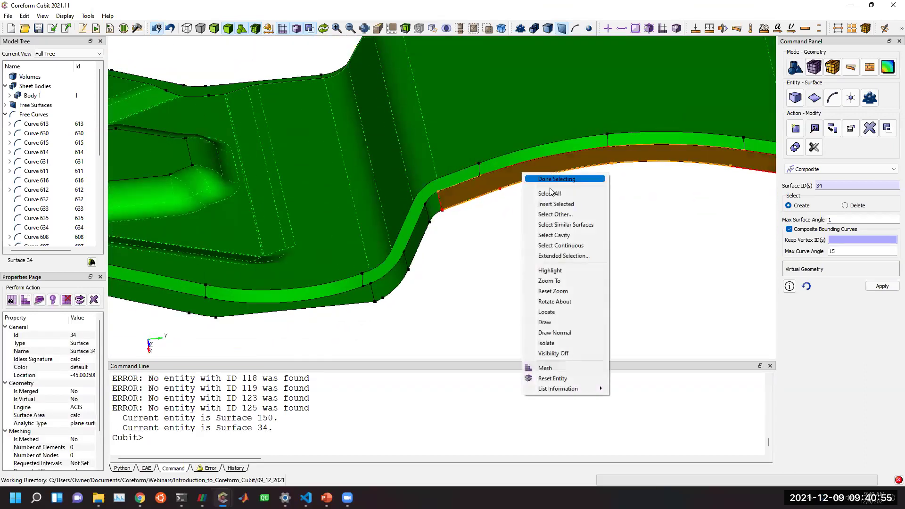
pyautogui.click(566, 245)
pyautogui.scroll(-5, 564, 249)
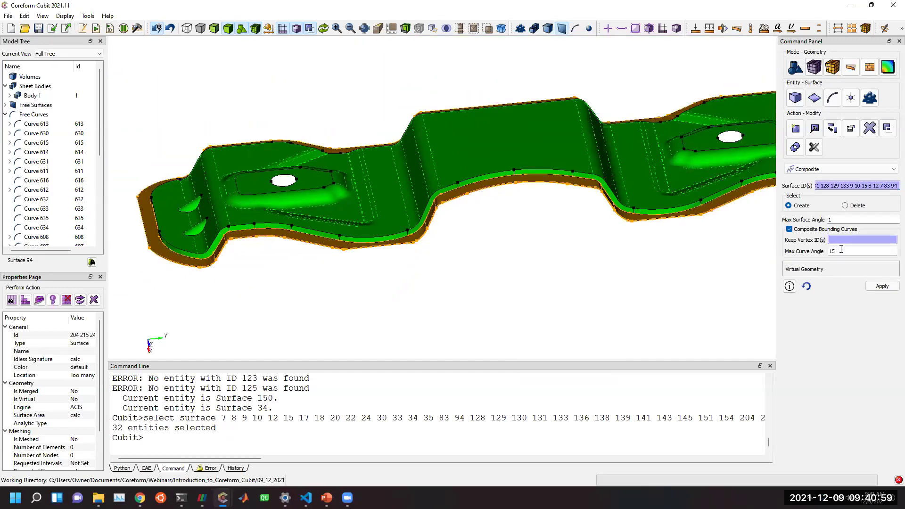
pyautogui.click(883, 286)
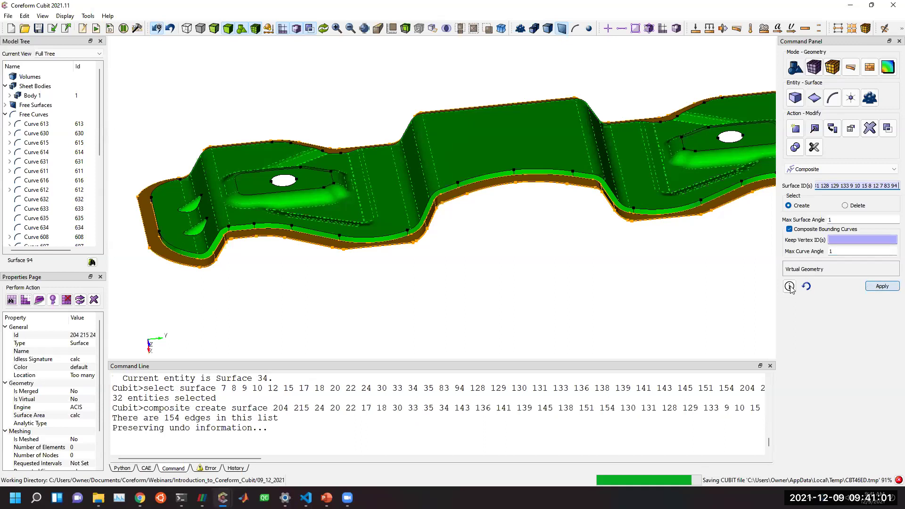
# Composite the narrow surfaces continuous with surface 150 along the flange's inner edge, leaving out the two above the middle cutout.
pyautogui.scroll(5, 517, 222)
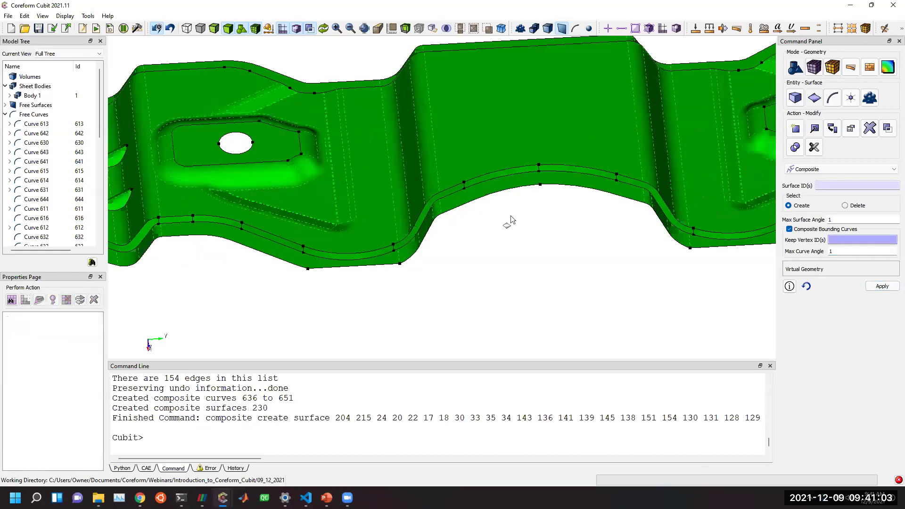
pyautogui.click(498, 175)
pyautogui.rightClick(493, 175)
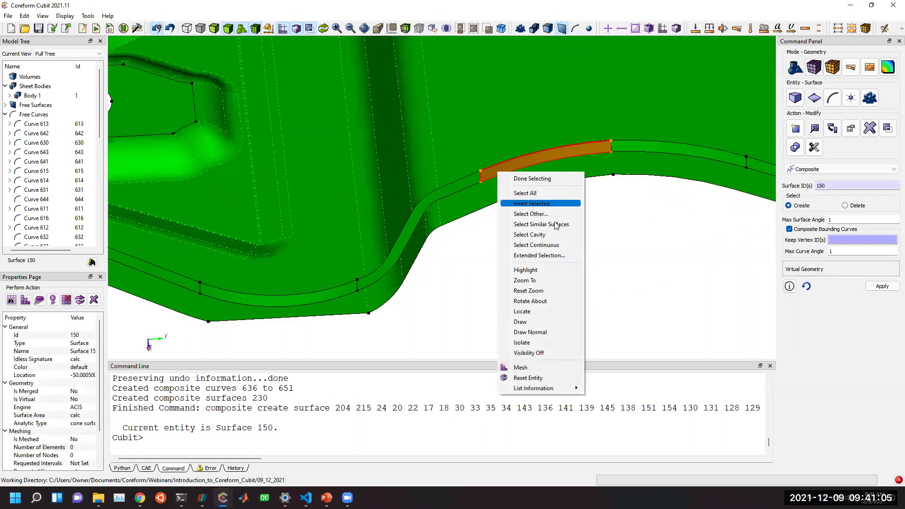
pyautogui.click(549, 246)
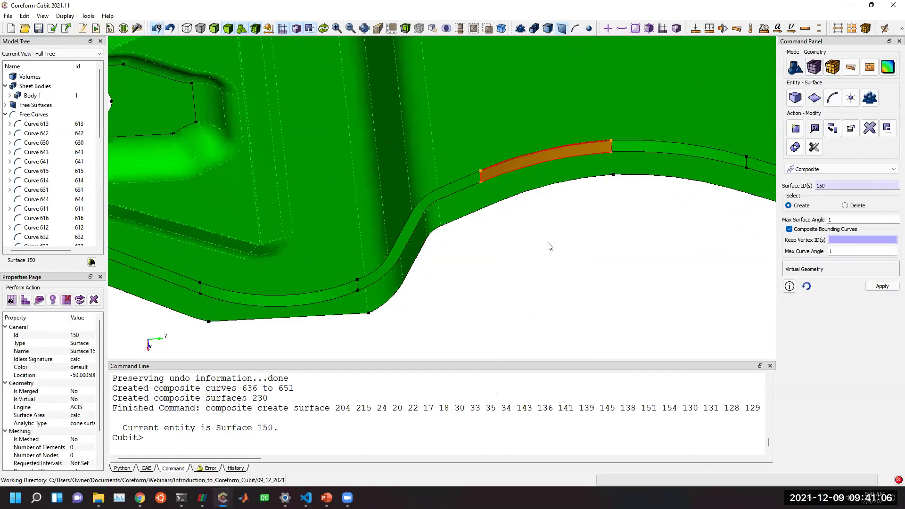
pyautogui.keyDown('ctrl'); pyautogui.click(560, 153); pyautogui.keyUp('ctrl')
pyautogui.keyDown('ctrl'); pyautogui.click(654, 146); pyautogui.keyUp('ctrl')
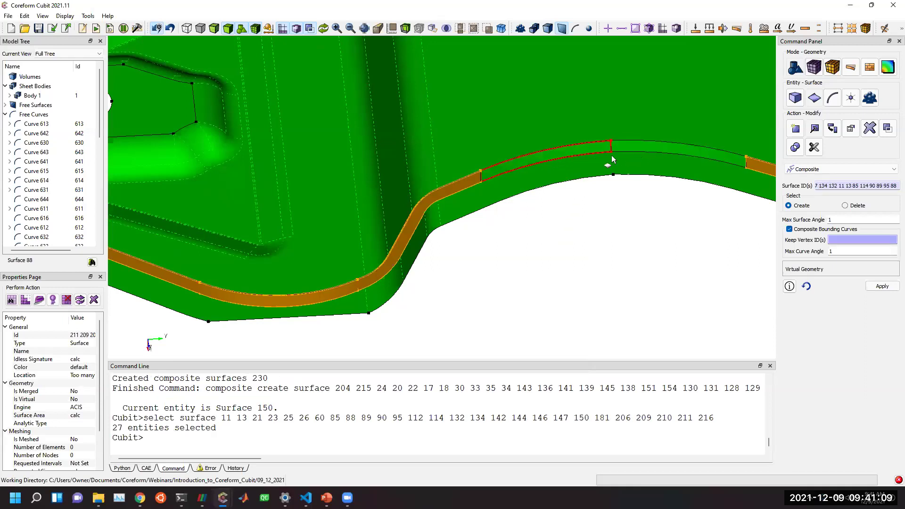
pyautogui.moveTo(611, 159); pyautogui.dragTo(499, 292, button='middle')
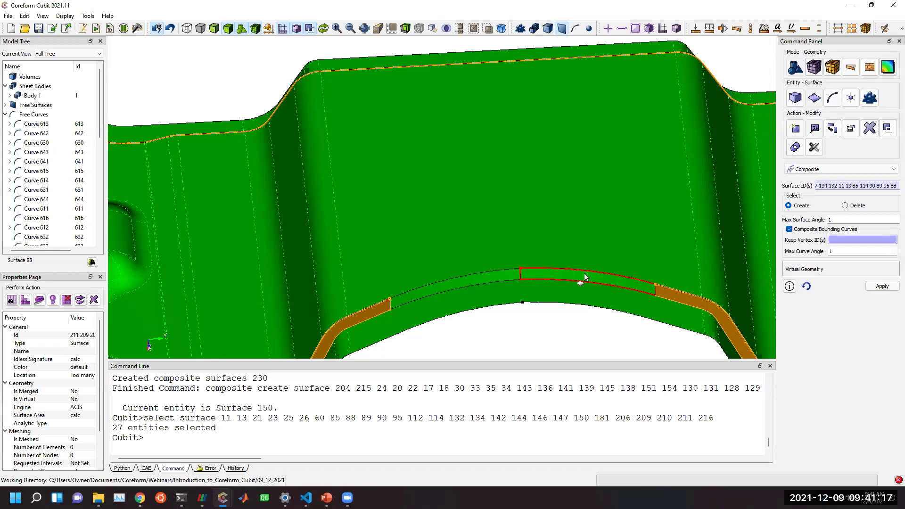
pyautogui.click(890, 287)
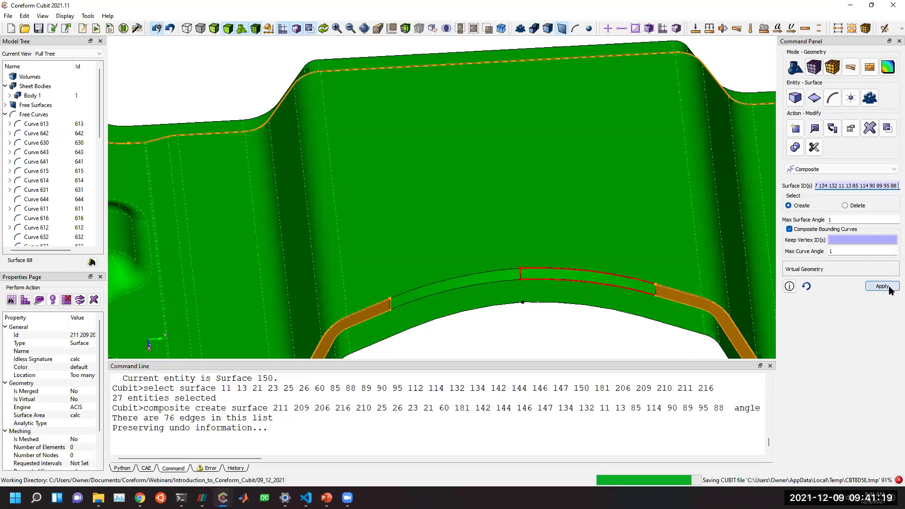
# Select the composite outer flange surface 230, try meshing it, and delete the resulting mesh.
pyautogui.scroll(-5, 561, 325)
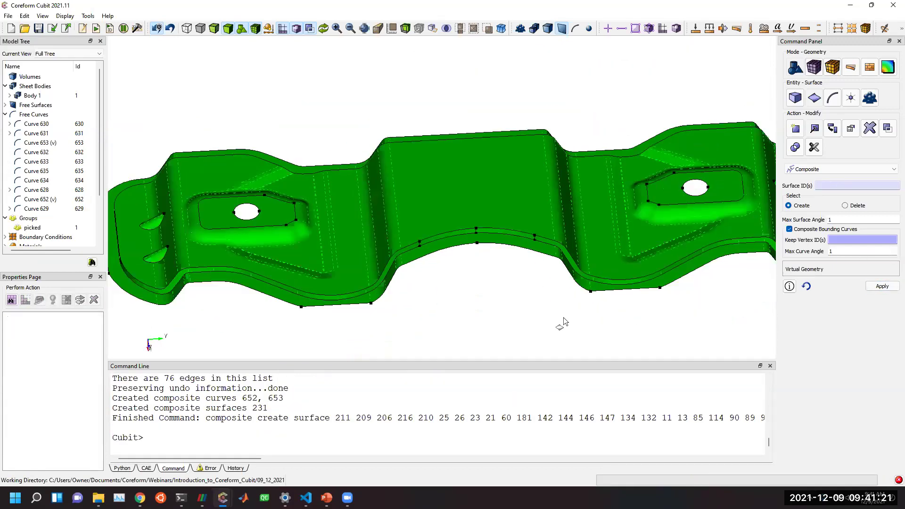
pyautogui.moveTo(565, 260); pyautogui.dragTo(433, 267, button='middle')
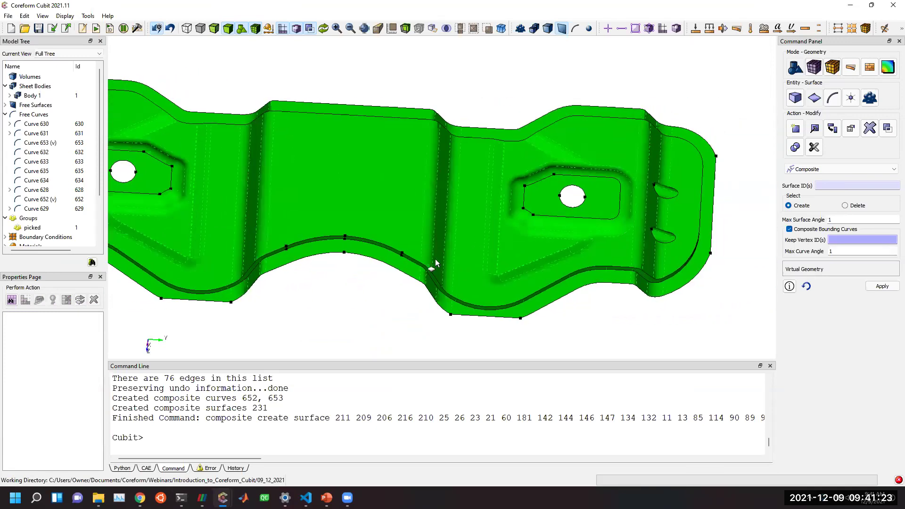
pyautogui.click(376, 255)
pyautogui.rightClick(380, 252)
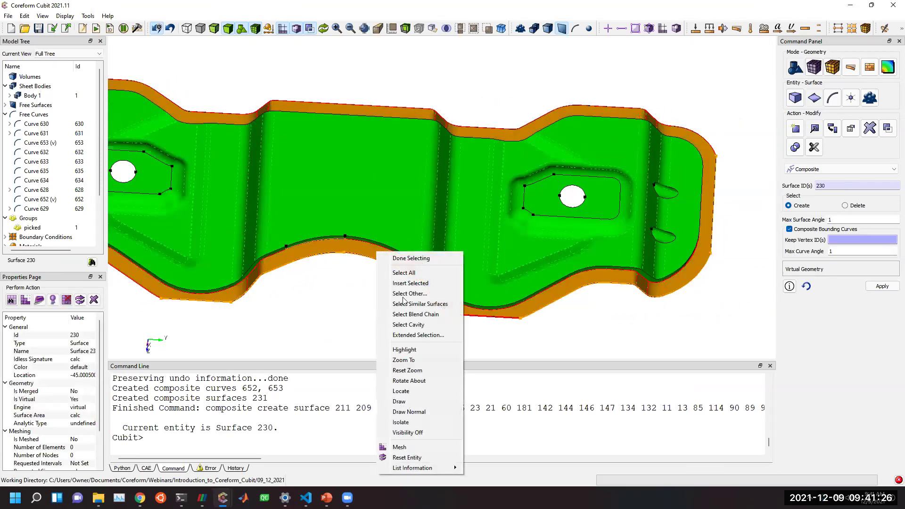
pyautogui.click(410, 443)
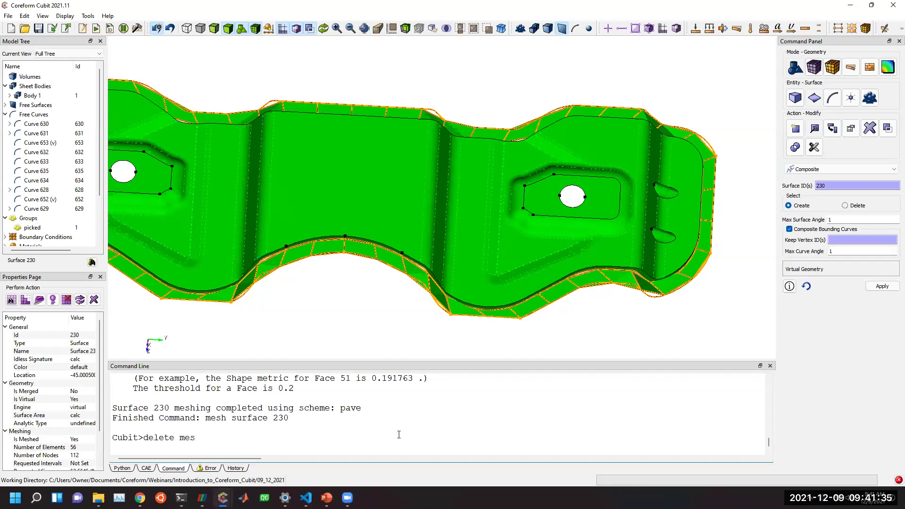
pyautogui.write('h')
pyautogui.press('Return')
# Set up surface meshing with the Pave scheme, trying Extend for paver cleanup and returning it to On.
pyautogui.click(814, 67)
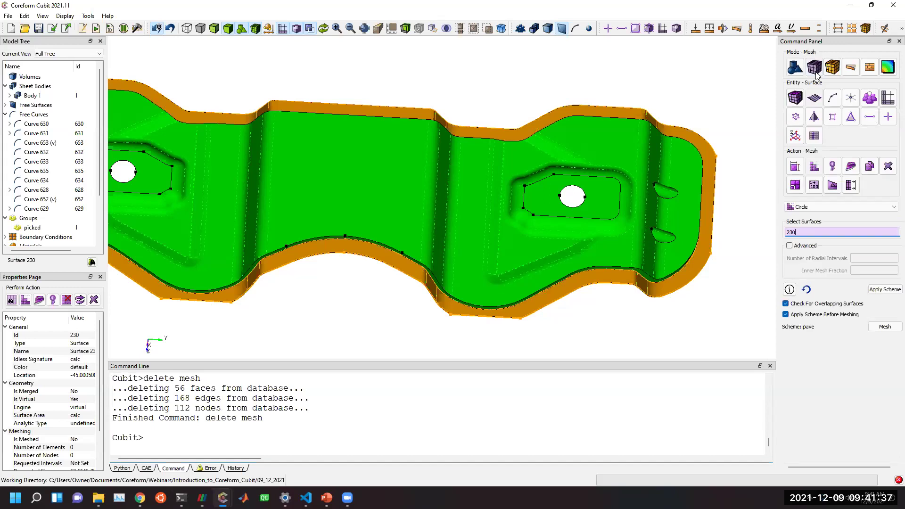
pyautogui.click(824, 207)
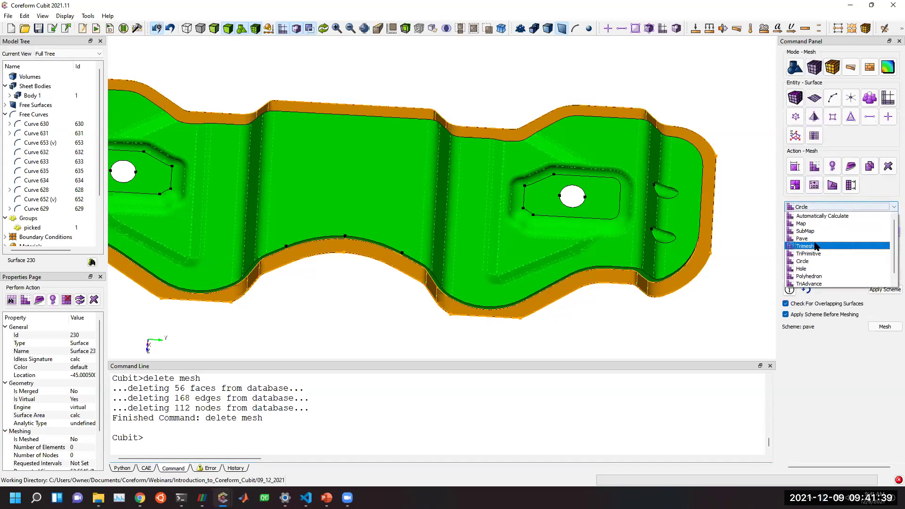
pyautogui.click(817, 238)
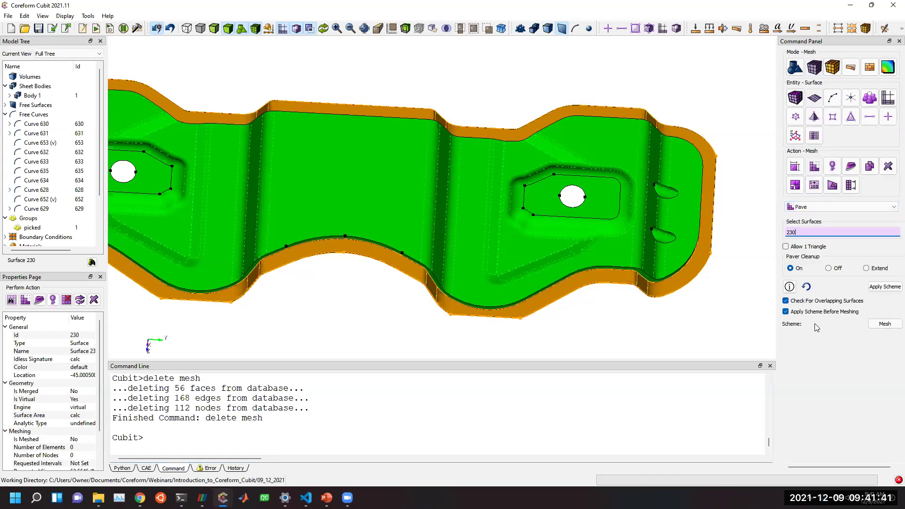
pyautogui.click(866, 268)
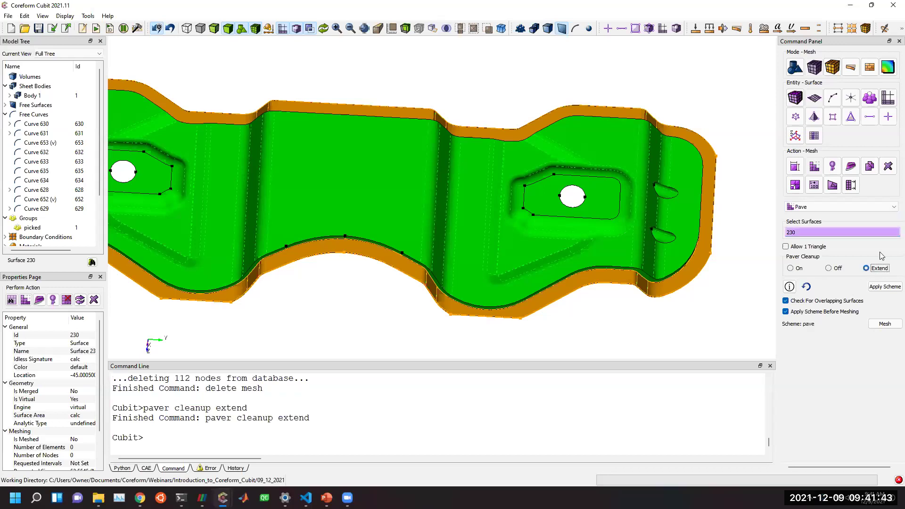
pyautogui.click(798, 270)
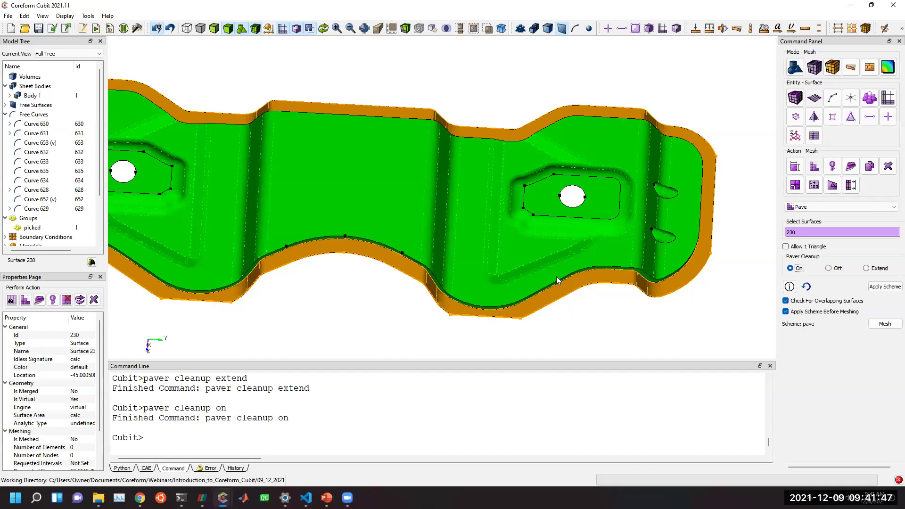
# Set the mesh size of all surfaces to 10 with the command surf all size 10.
pyautogui.click(540, 422)
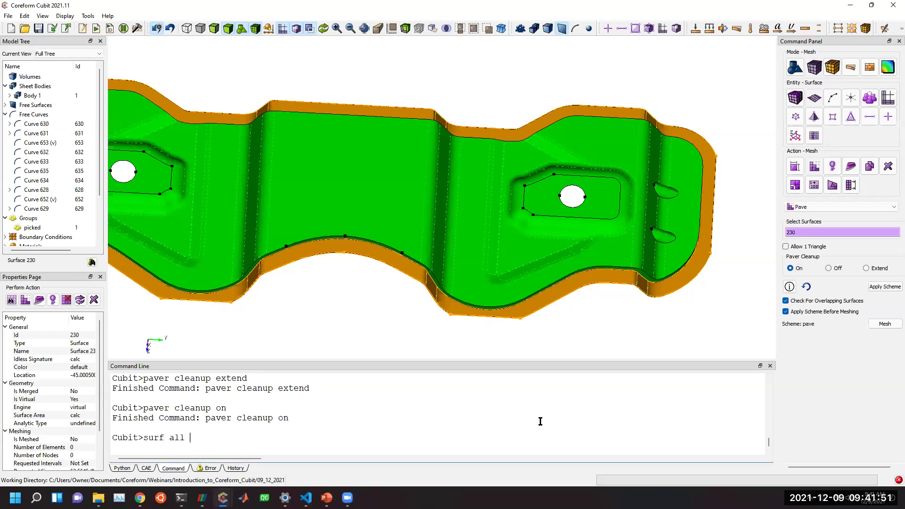
pyautogui.write('surf all size 10')
pyautogui.press('Return')
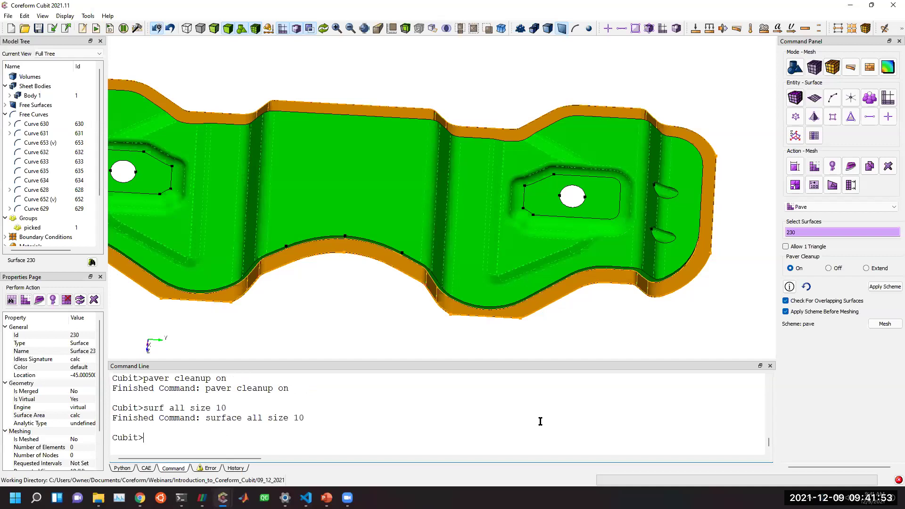
# Select all surfaces, apply the Pave scheme to them, mesh them, and inspect the whole part's quad mesh.
pyautogui.click(814, 233)
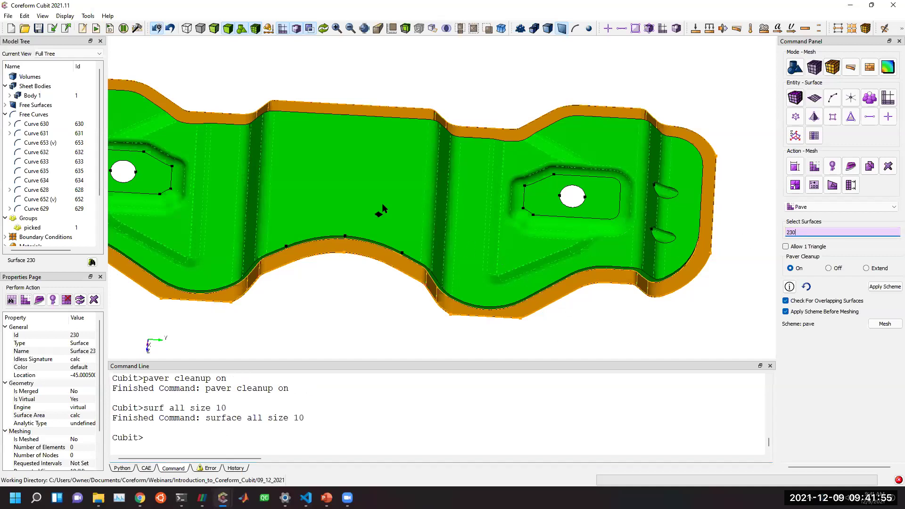
pyautogui.click(381, 209)
pyautogui.rightClick(817, 231)
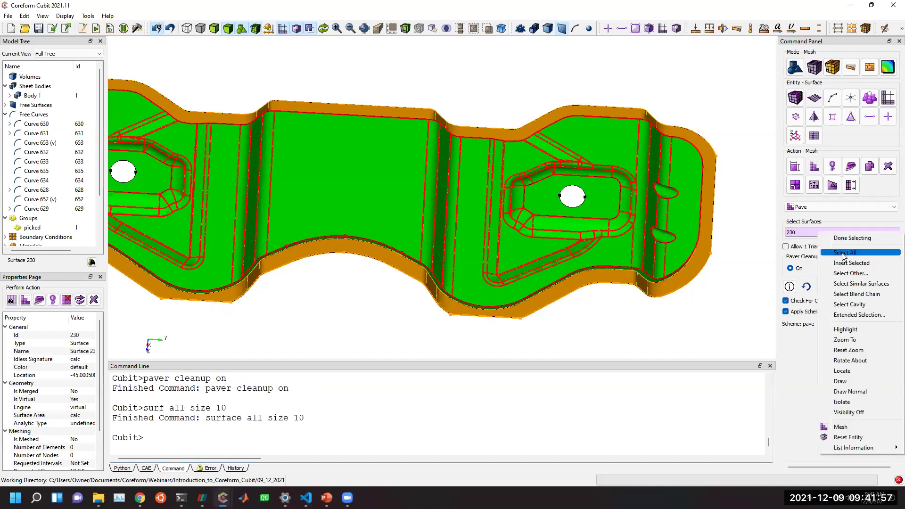
pyautogui.click(869, 298)
pyautogui.click(885, 287)
pyautogui.click(885, 324)
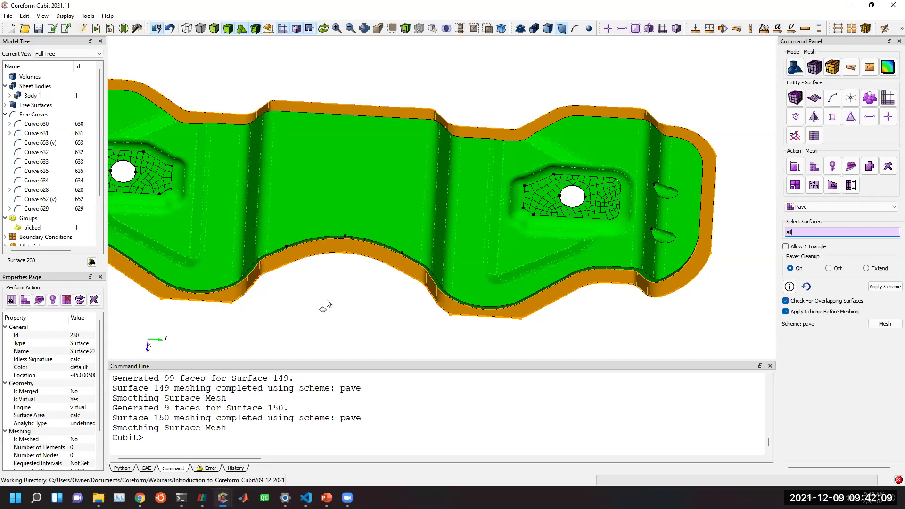
pyautogui.click(337, 316)
pyautogui.moveTo(338, 315); pyautogui.dragTo(426, 266)
pyautogui.scroll(-1, 427, 267)
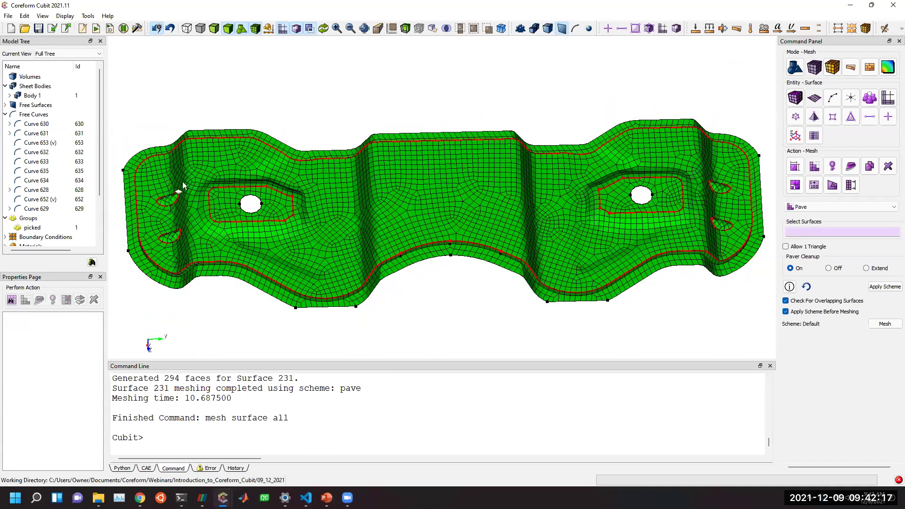
# Create block 1 containing all surfaces with the command block 1 surf all.
pyautogui.click(10, 115)
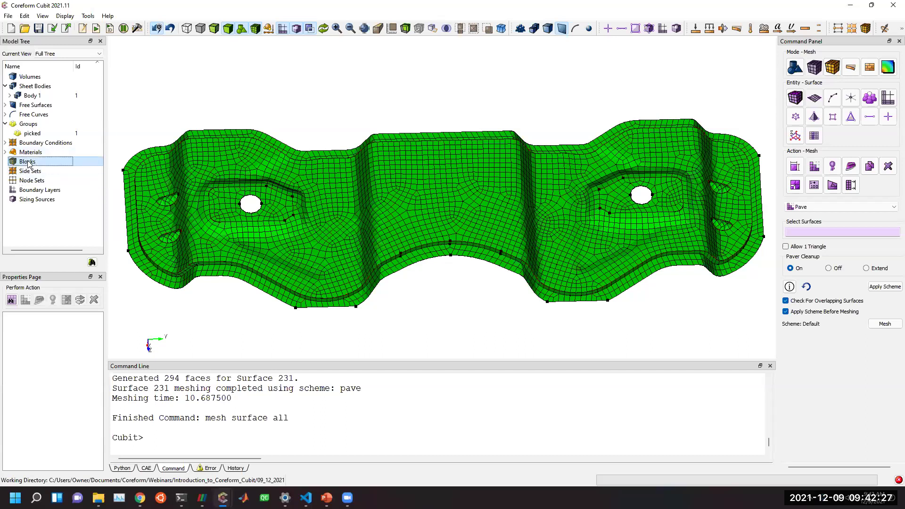
pyautogui.click(34, 181)
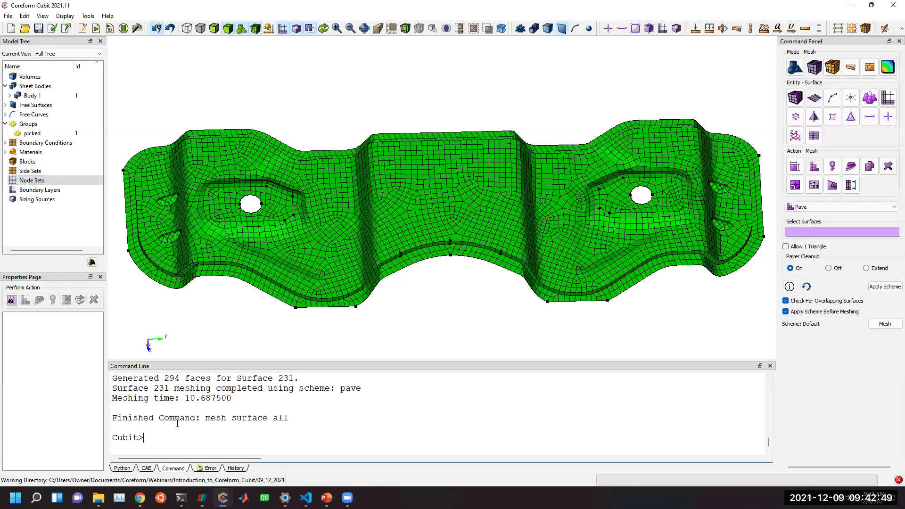
pyautogui.write('surf all')
pyautogui.press('Return')
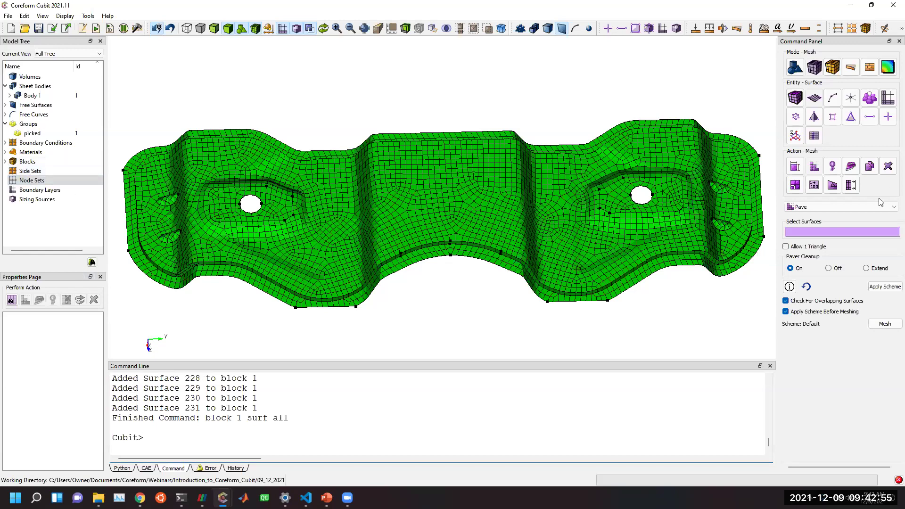
# Create a sideset with ID 2 named hold_surf from the composite outer flange surface 230.
pyautogui.click(831, 66)
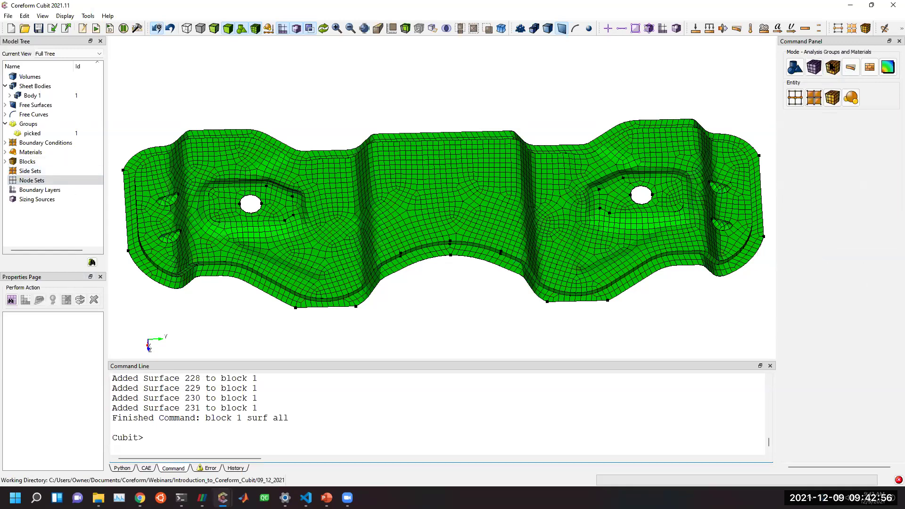
pyautogui.click(814, 98)
pyautogui.click(798, 132)
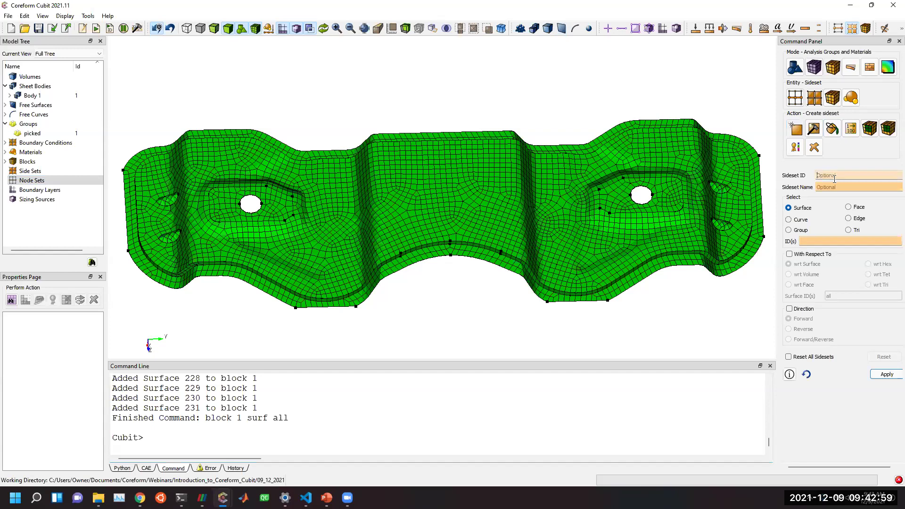
pyautogui.click(836, 186)
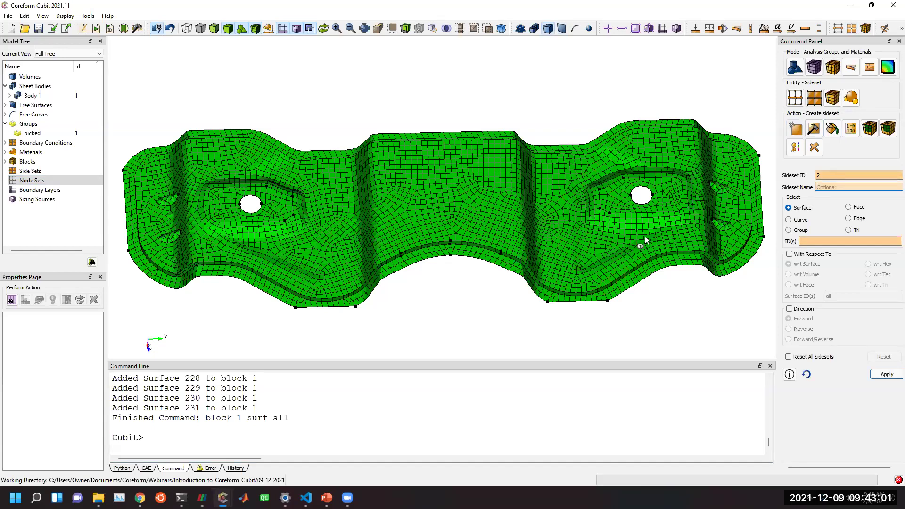
pyautogui.click(5, 161)
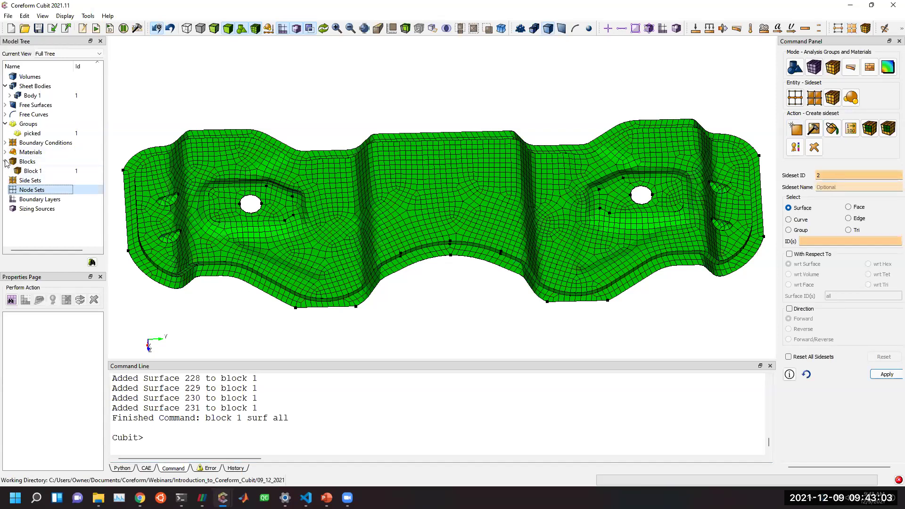
pyautogui.click(864, 187)
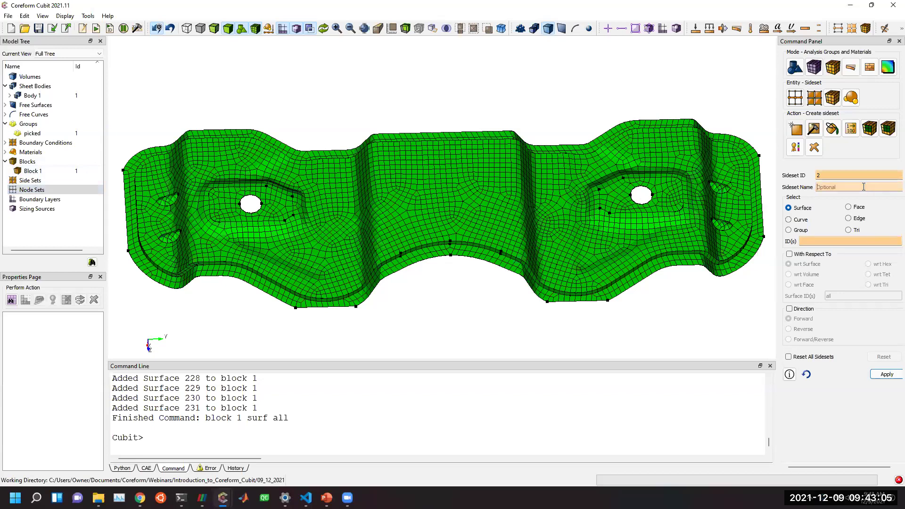
pyautogui.write('hold_surfs')
pyautogui.click(871, 241)
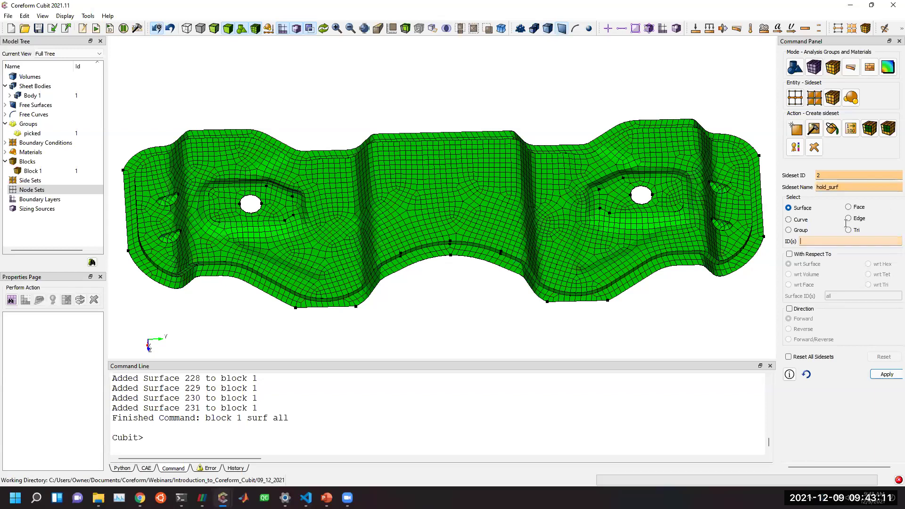
pyautogui.click(481, 255)
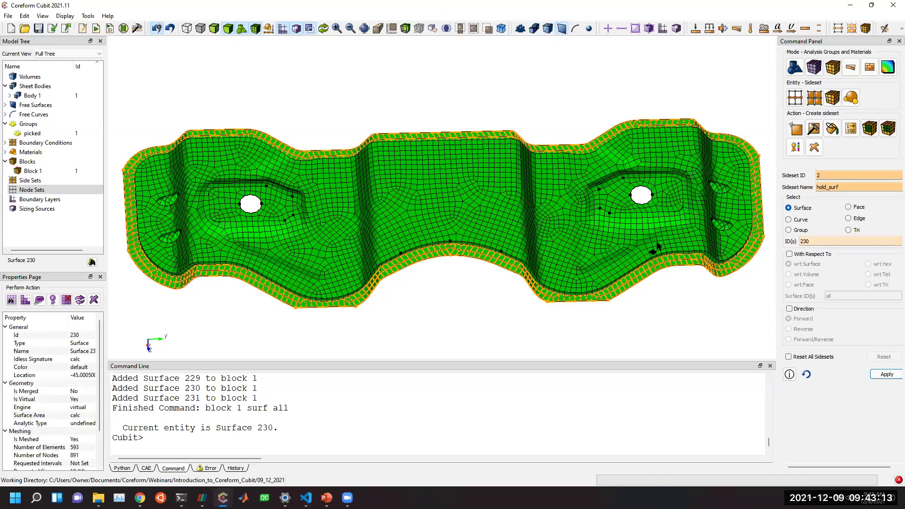
pyautogui.click(883, 376)
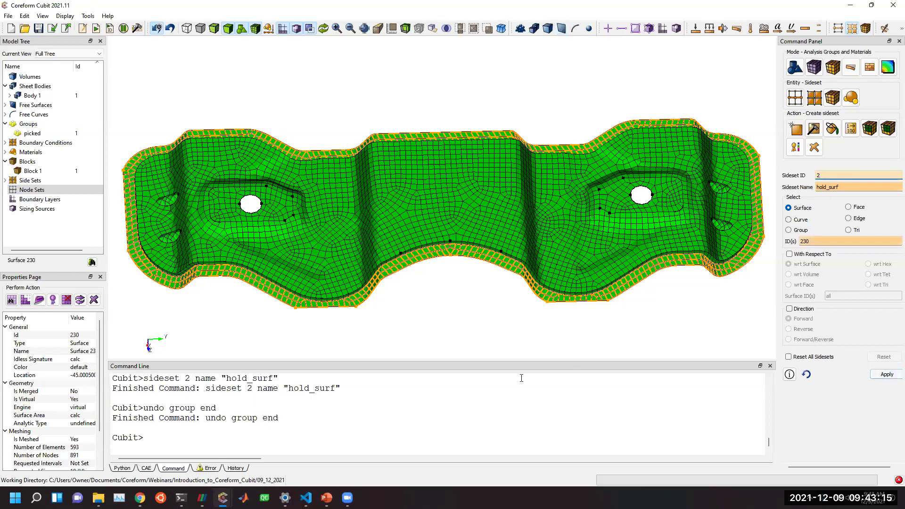
# Define a new surface sideset with ID 3 and the name push_surfs.
pyautogui.click(838, 177)
pyautogui.write('3')
pyautogui.press('BackSpace')
pyautogui.click(774, 193)
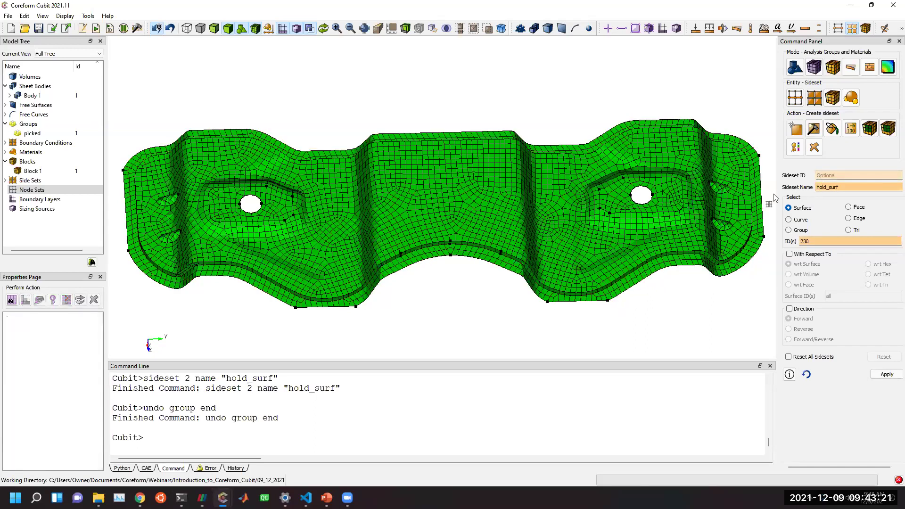
pyautogui.click(842, 176)
pyautogui.write('4=')
pyautogui.hotkey('ctrl', 'a')
pyautogui.write('3')
pyautogui.press('Tab')
pyautogui.write('push')
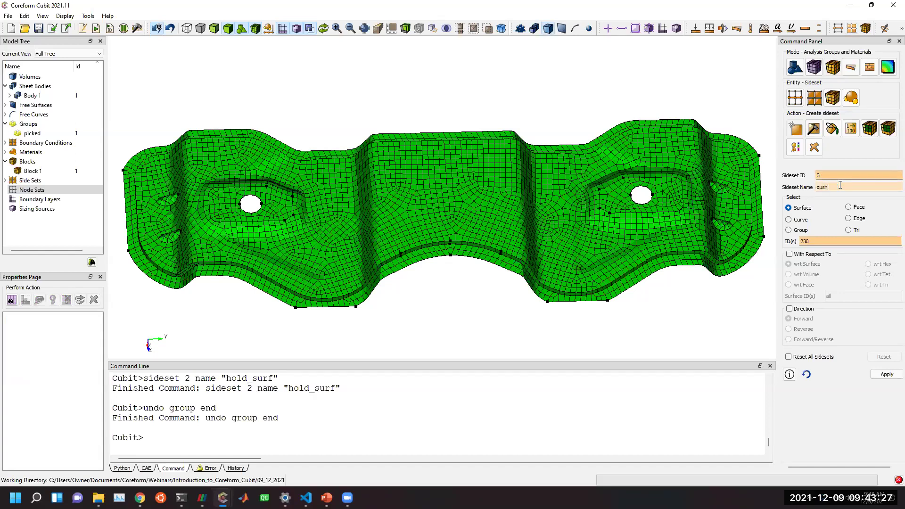
pyautogui.hotkey('ctrl', 'a')
pyautogui.write('push')
# Assign the flat surfaces around both round holes, 28 and 149, to the push_surfs sideset and create it.
pyautogui.click(813, 240)
pyautogui.click(672, 196)
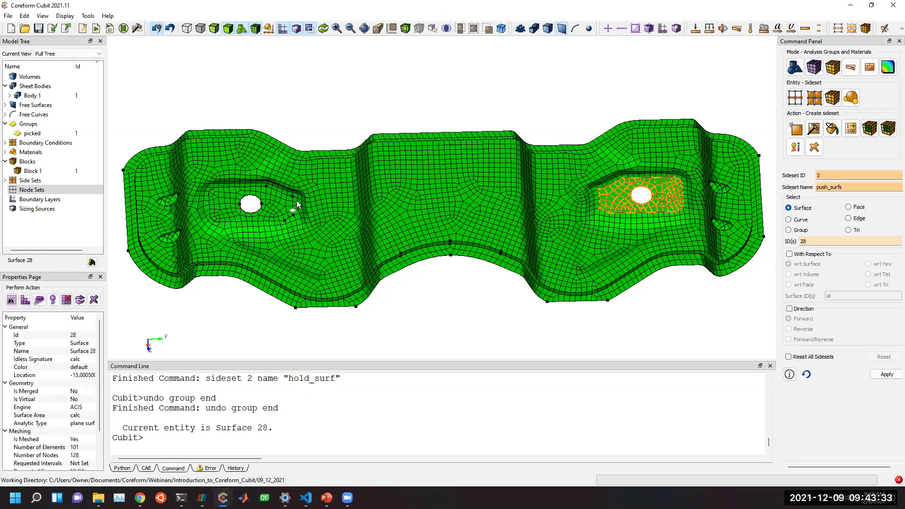
pyautogui.click(217, 191)
pyautogui.click(889, 374)
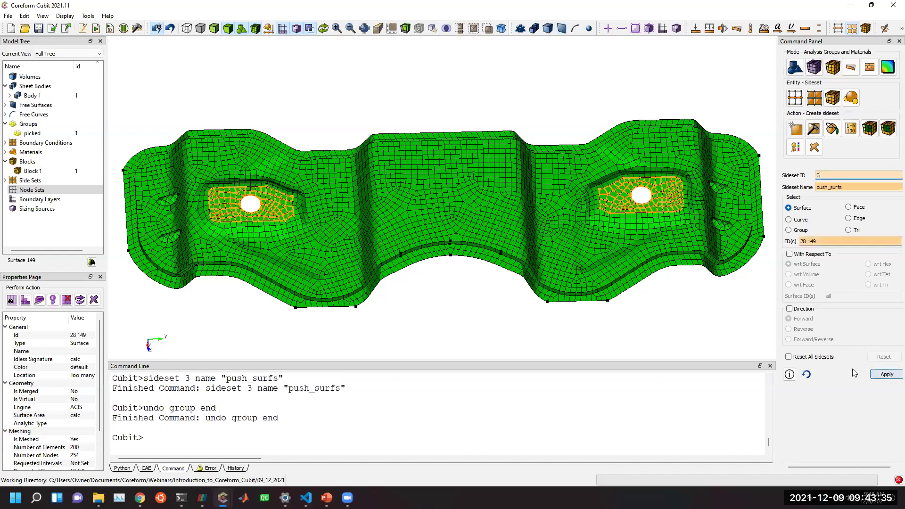
# List the model's sidesets, highlight push_surfs on the part, clear the selection, and examine the meshed part from a different angle.
pyautogui.click(6, 180)
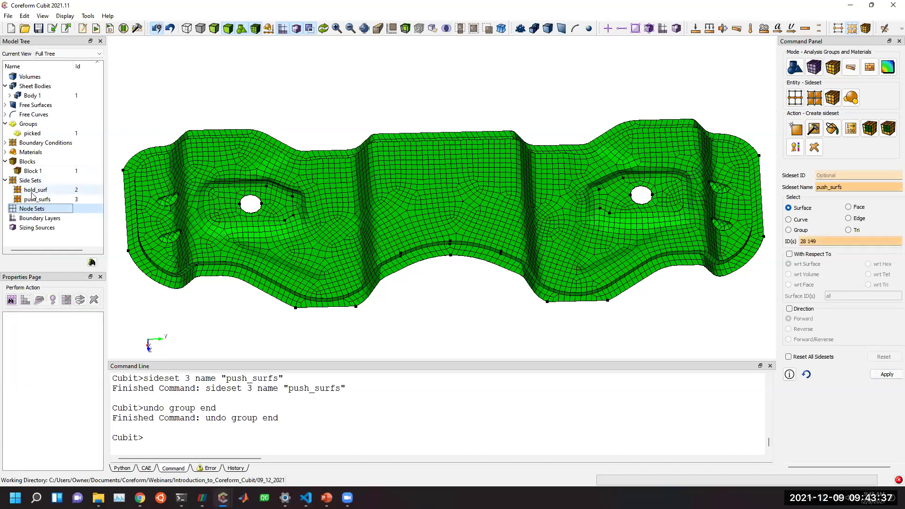
pyautogui.click(56, 198)
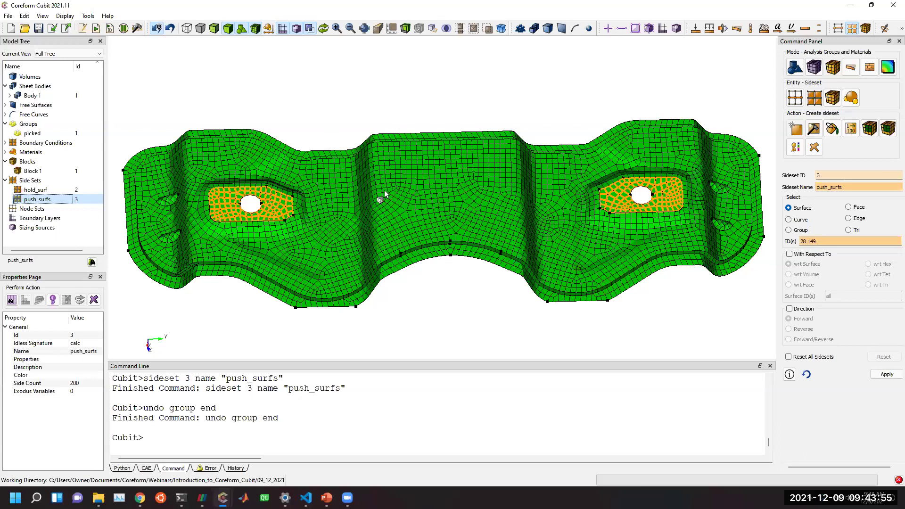
pyautogui.click(331, 451)
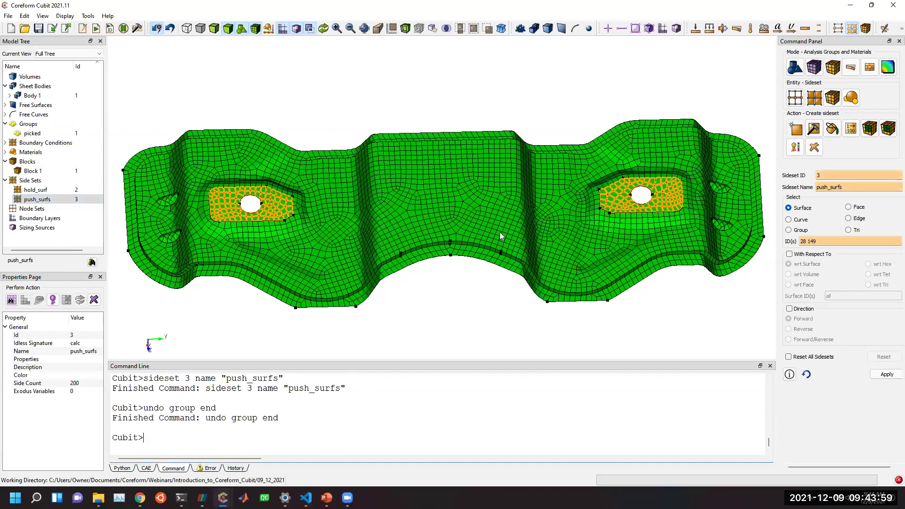
pyautogui.click(452, 319)
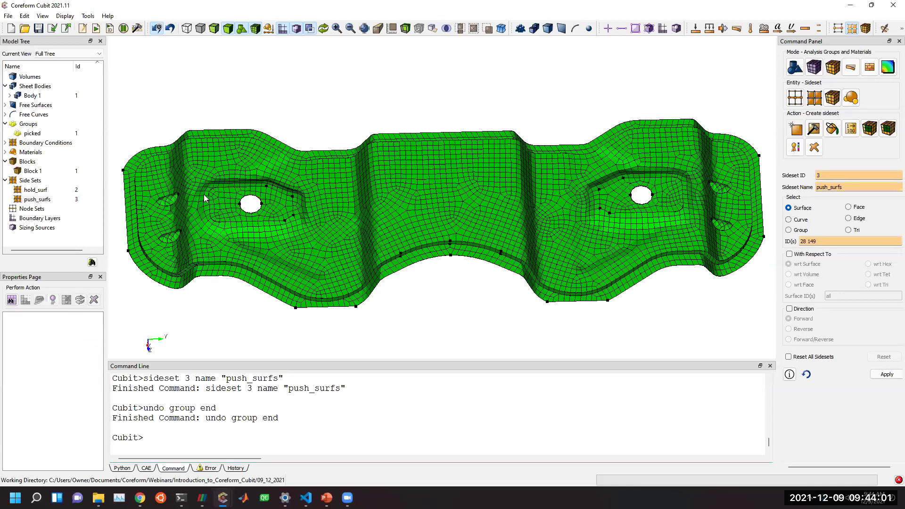
pyautogui.moveTo(569, 193); pyautogui.dragTo(450, 203)
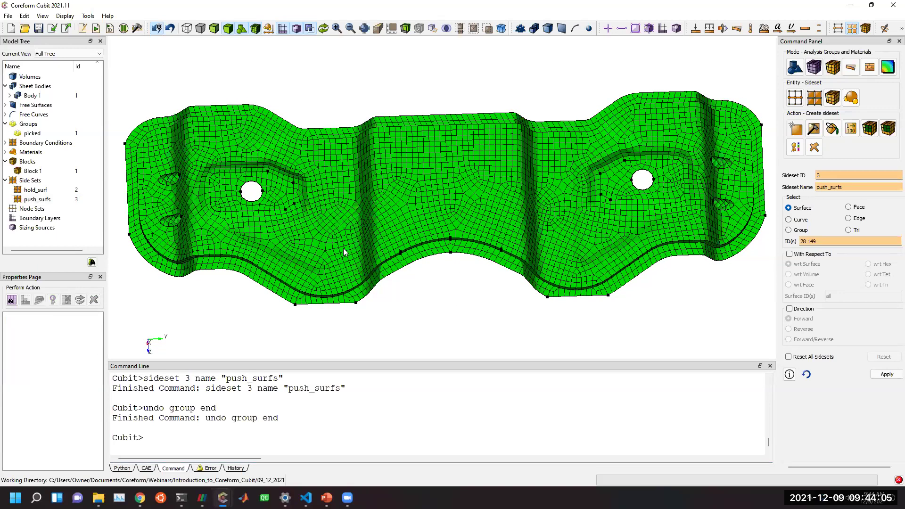
# Target all surfaces for Pave meshing with paver cleanup set to Extend, and delete the existing mesh.
pyautogui.click(814, 67)
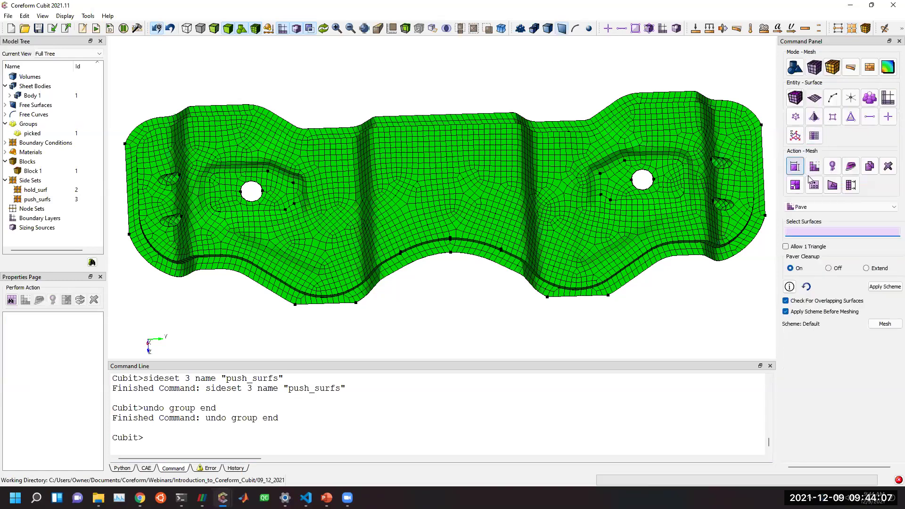
pyautogui.write('all')
pyautogui.click(875, 269)
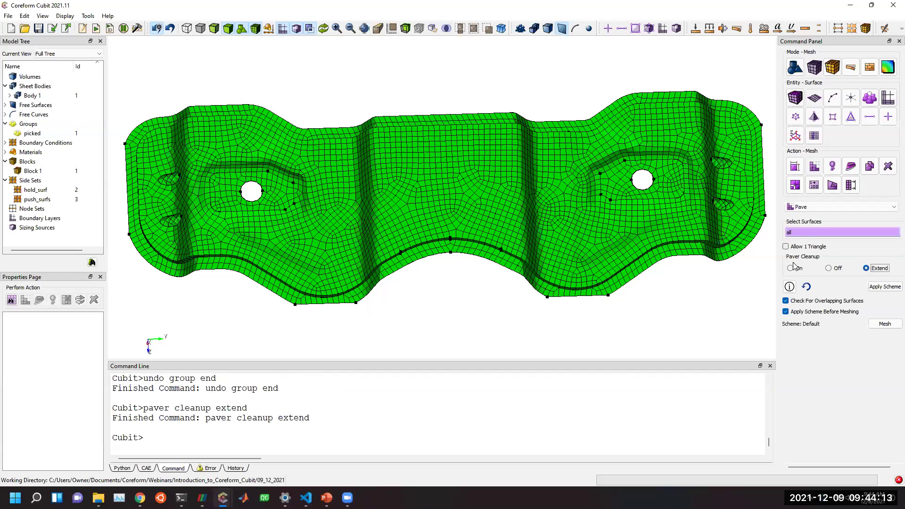
pyautogui.click(447, 402)
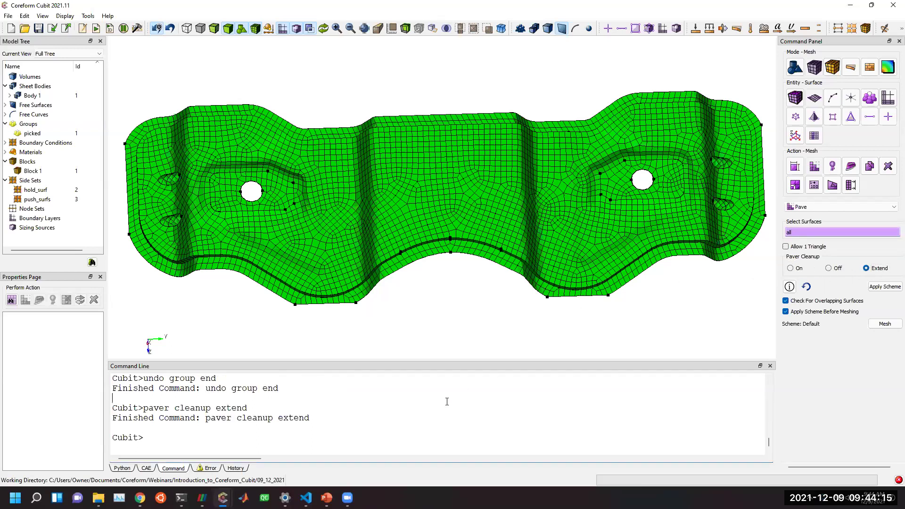
pyautogui.write('delete mesh')
pyautogui.press('Return')
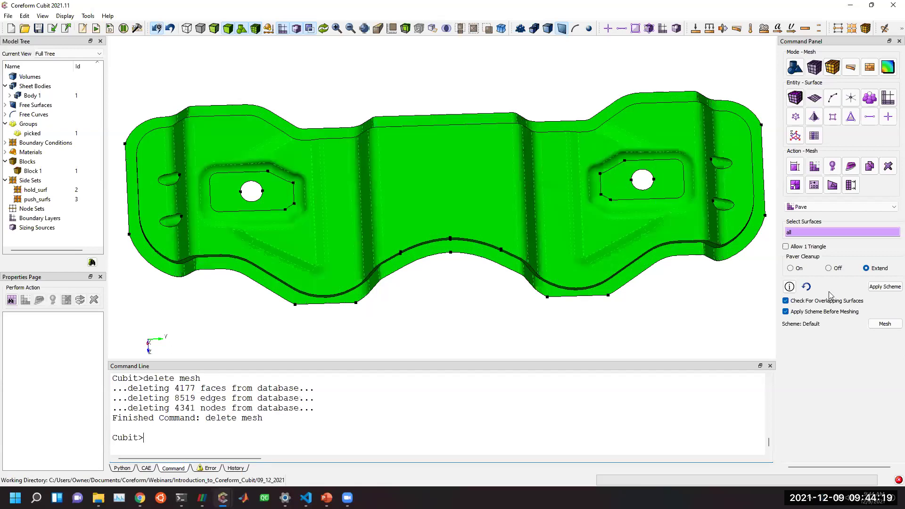
# Apply the Pave scheme to all surfaces, mesh them, and examine the resulting quad mesh.
pyautogui.click(882, 287)
pyautogui.click(885, 325)
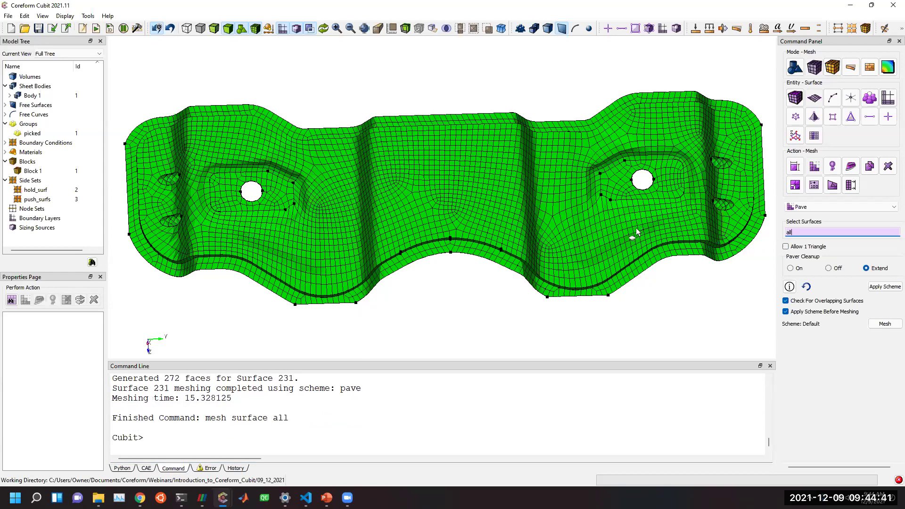
pyautogui.click(206, 219)
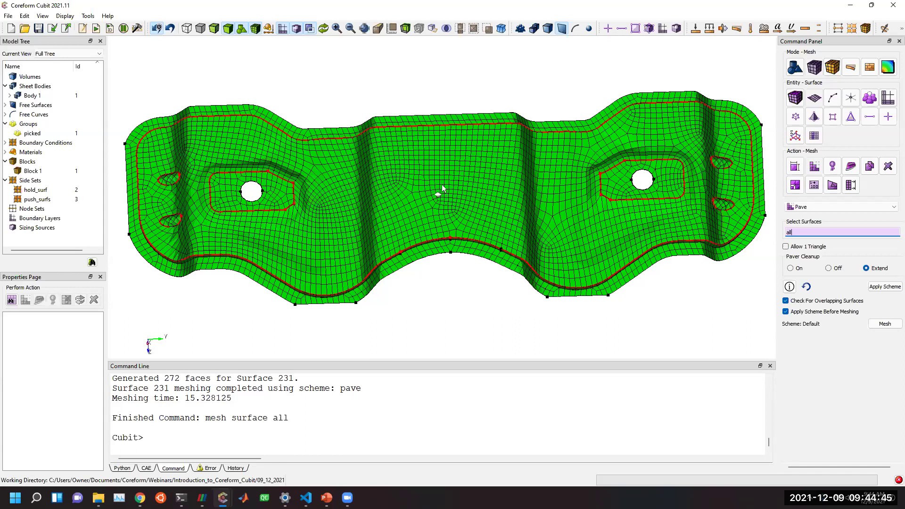
pyautogui.moveTo(459, 208); pyautogui.dragTo(459, 282, button='middle')
pyautogui.click(460, 282)
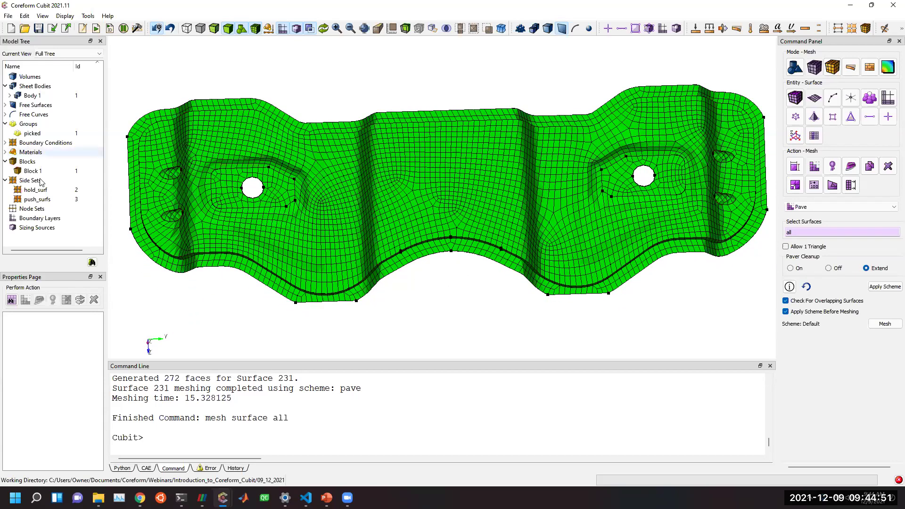
# Highlight the push_surfs and hold_surf sidesets on the new mesh to check that they persist after remeshing.
pyautogui.click(38, 199)
pyautogui.click(54, 171)
pyautogui.click(56, 198)
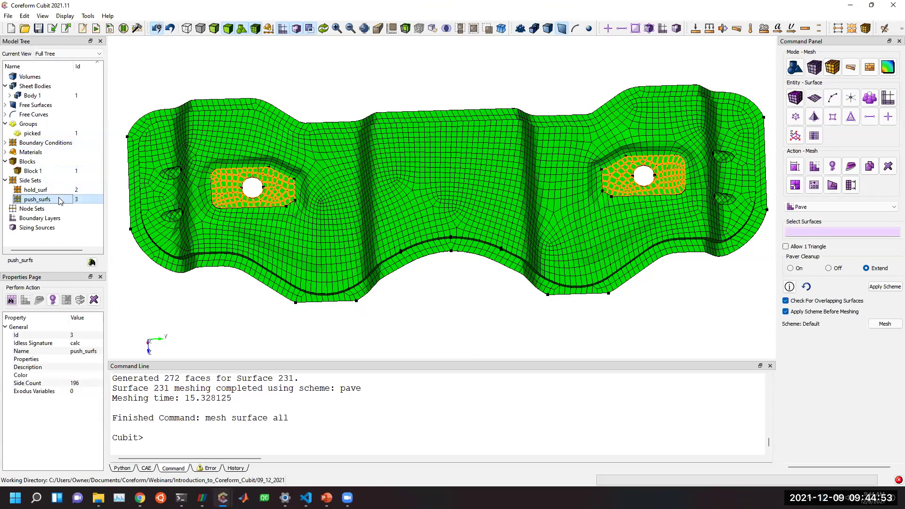
pyautogui.click(51, 190)
# Run a command that sets the U-spline parameters of all surfaces to degree 2 and continuity 1.
pyautogui.click(326, 407)
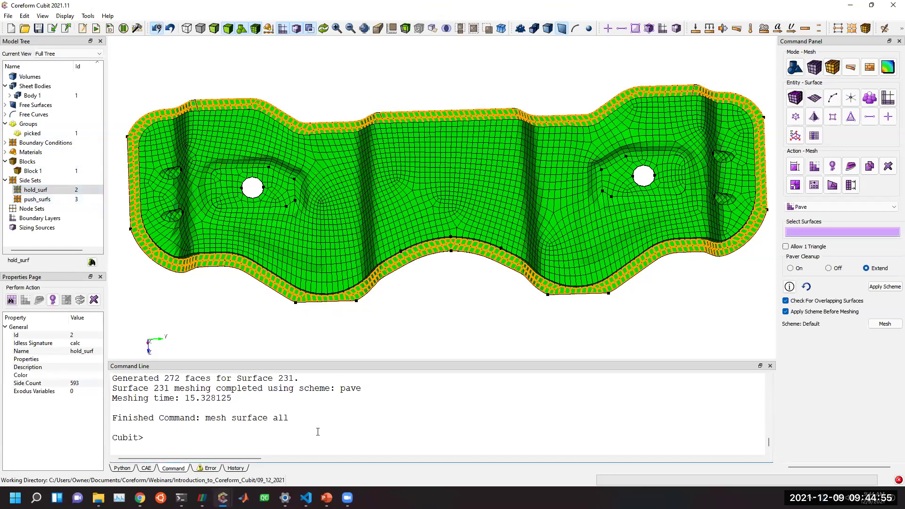
pyautogui.write('set uspline surf all deg')
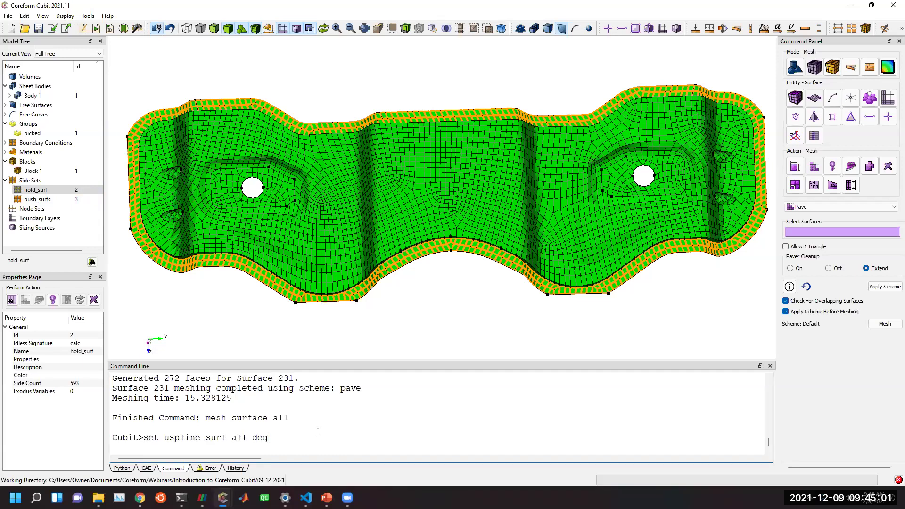
pyautogui.write('ree 2 continuity 1')
pyautogui.press('Return')
# Build the U-spline for all surfaces with the command build uspline surf all.
pyautogui.write('bui')
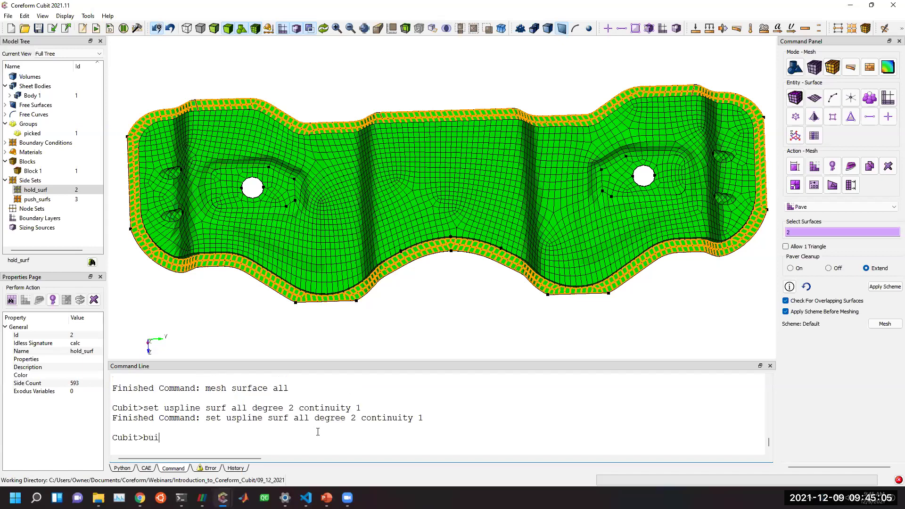
pyautogui.write('ld uspline surf all')
pyautogui.press('Return')
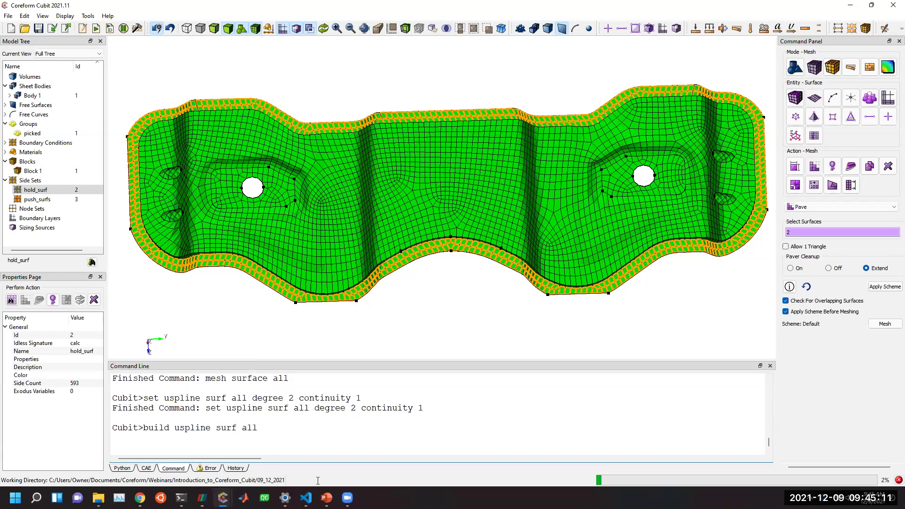
# Switch to the FRM_Demo project in Visual Studio Code, maximized and with a wider file explorer.
pyautogui.moveTo(306, 498)
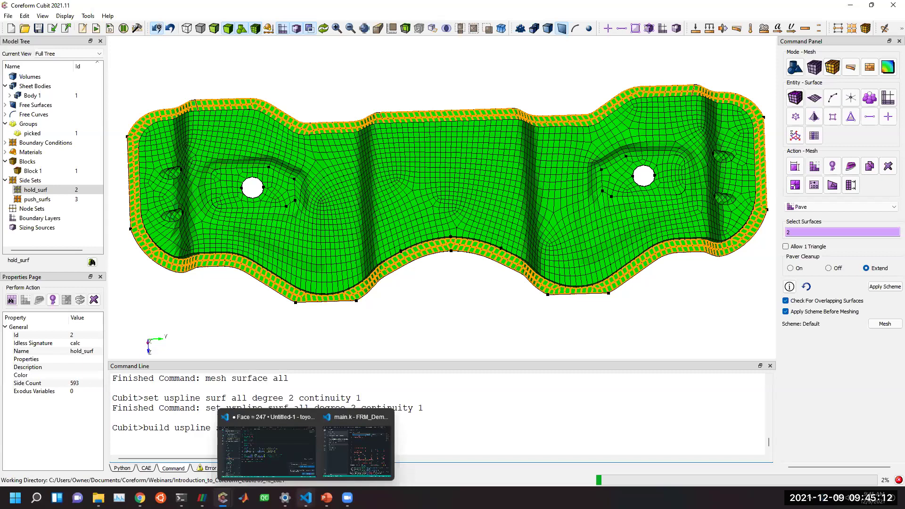
pyautogui.click(369, 457)
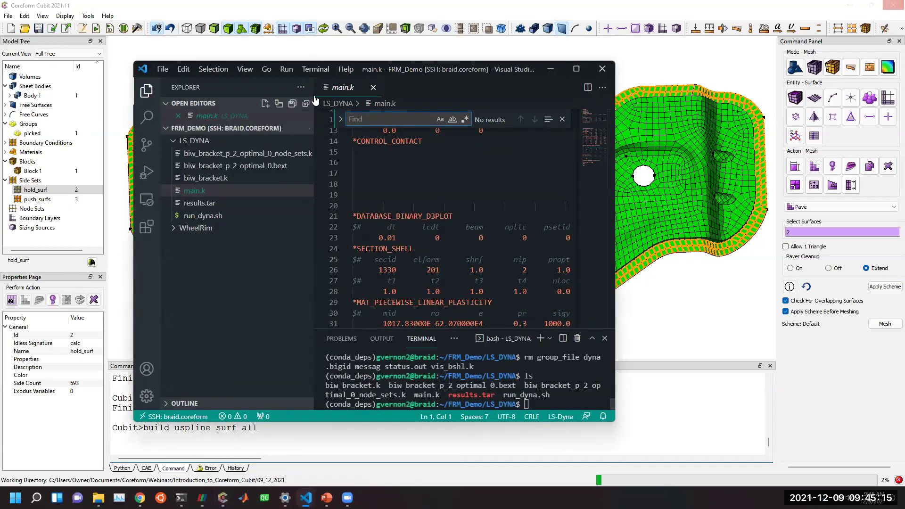
pyautogui.doubleClick(376, 76)
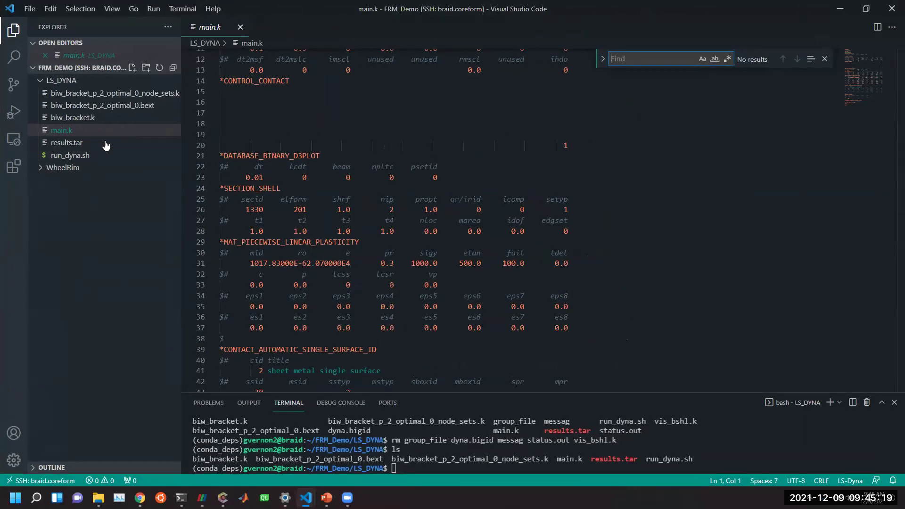
pyautogui.moveTo(181, 119); pyautogui.dragTo(225, 120)
# Open biw_bracket_p_2_optimal_0_node_sets.k and examine its SET_NODE_LIST_TITLE entries down to SideSet 3.
pyautogui.click(161, 95)
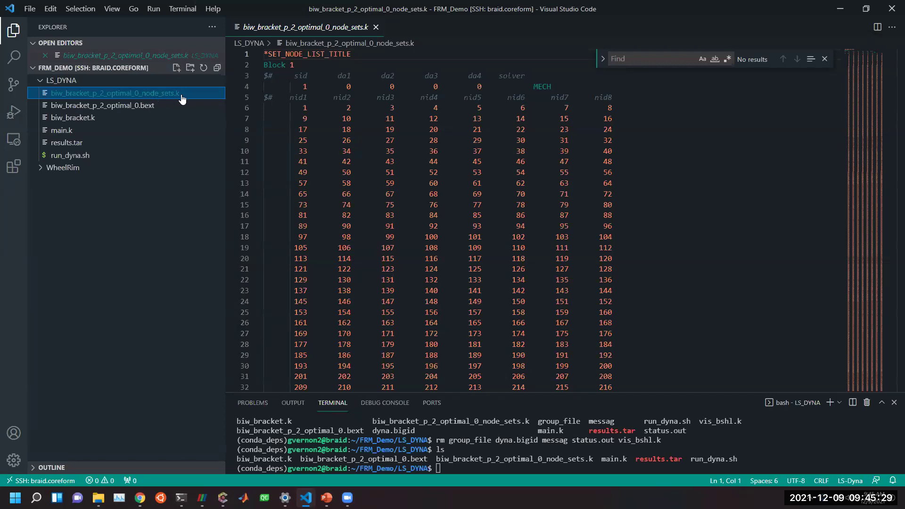
pyautogui.click(282, 55)
pyautogui.doubleClick(282, 56)
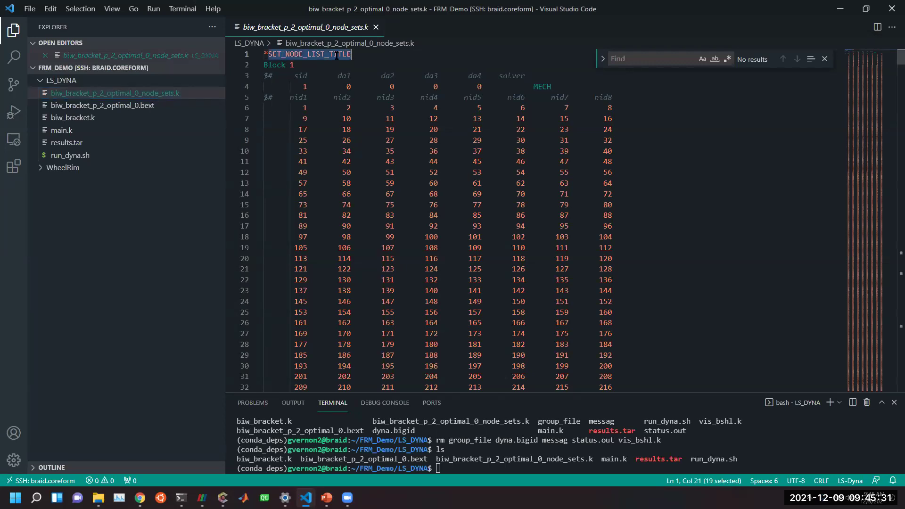
pyautogui.scroll(-3, 420, 159)
pyautogui.scroll(4, 507, 196)
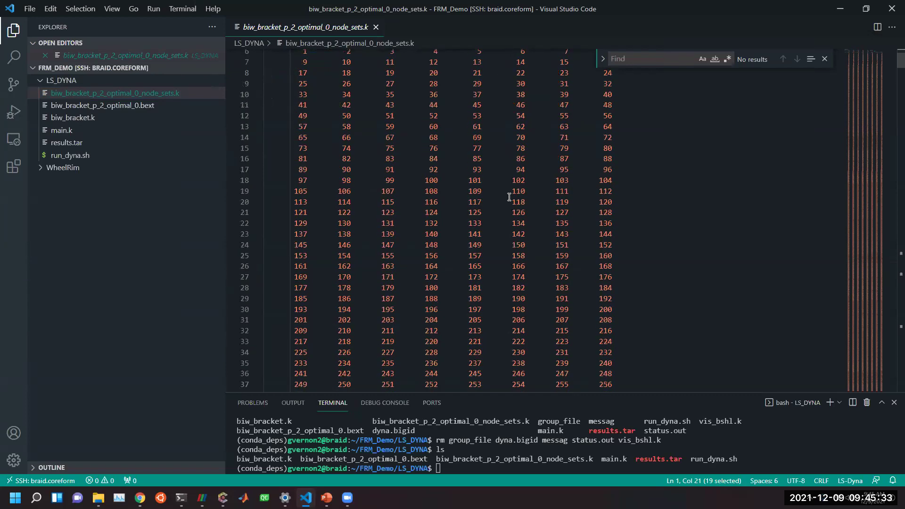
pyautogui.moveTo(868, 61); pyautogui.dragTo(874, 286)
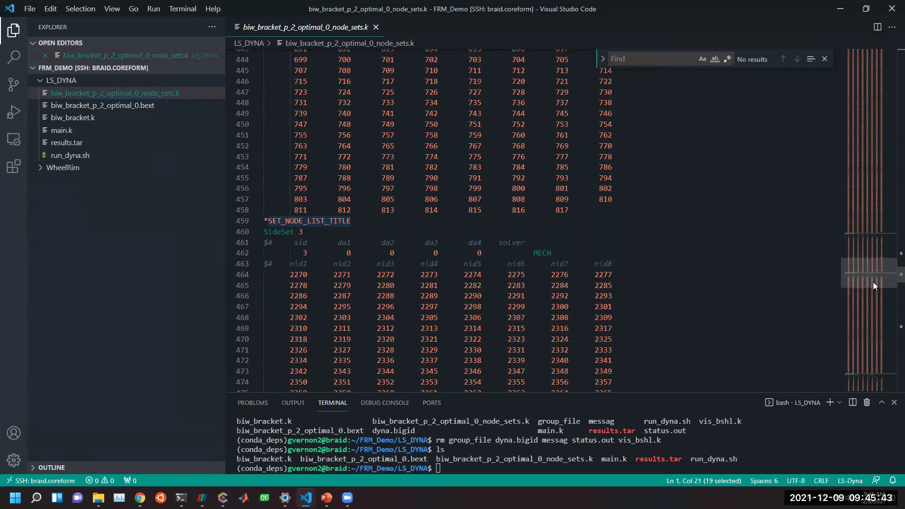
pyautogui.click(315, 233)
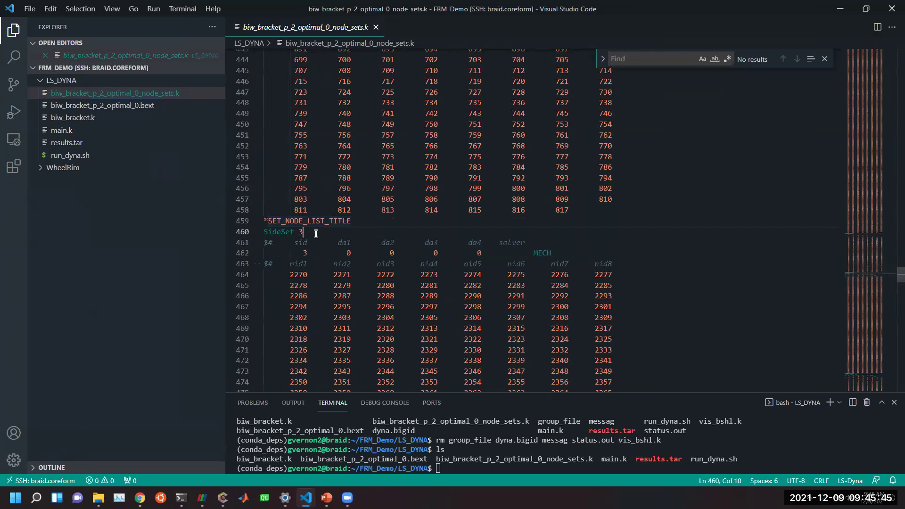
# Open biw_bracket_p_2_optimal_0.bext and examine its BEXT header and the extraction data down to the file's end.
pyautogui.click(117, 105)
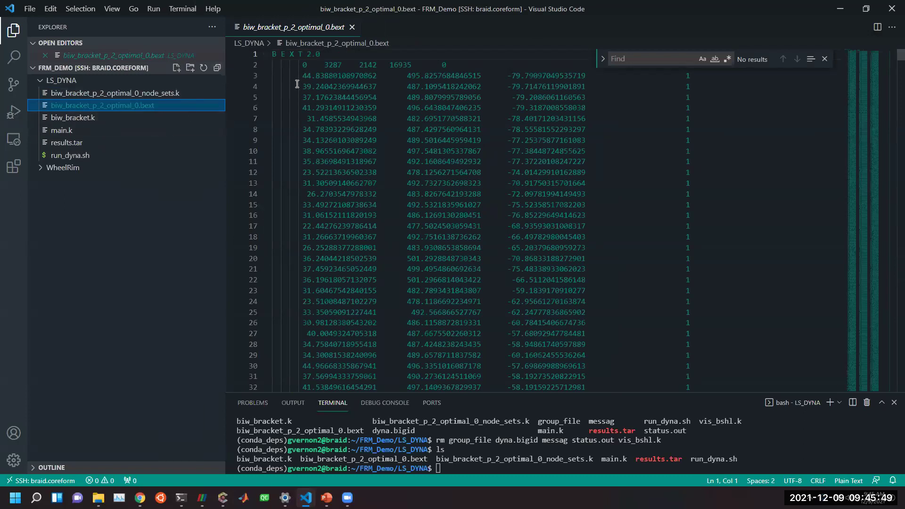
pyautogui.moveTo(323, 54); pyautogui.dragTo(273, 54)
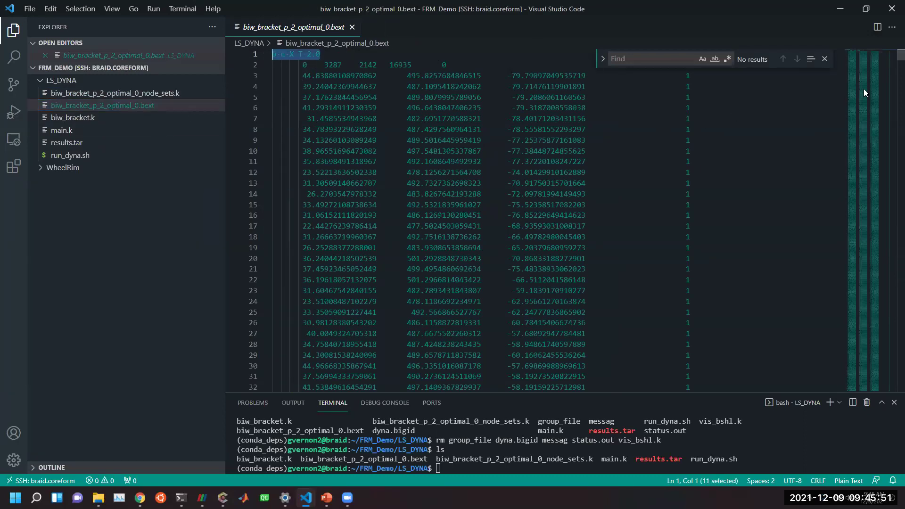
pyautogui.moveTo(873, 96); pyautogui.dragTo(862, 387)
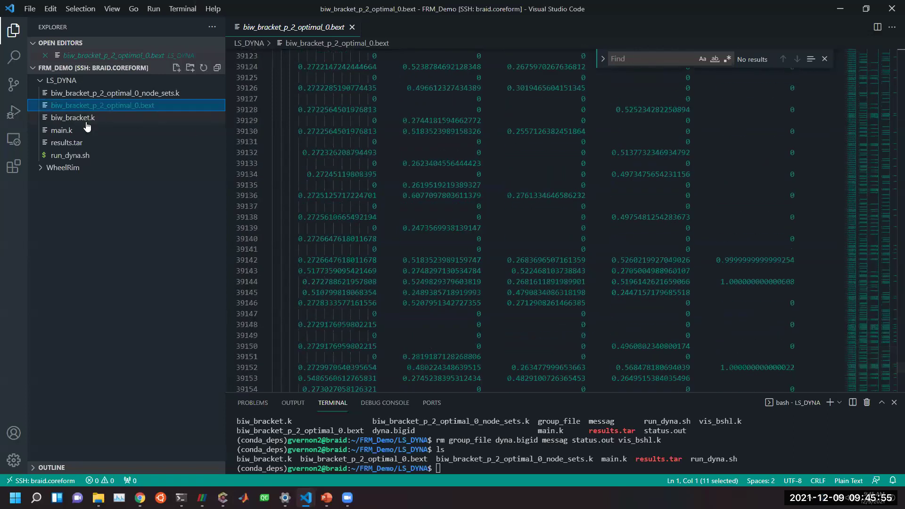
# Open main.k and examine the *INCLUDE statement that references biw_bracket.k.
pyautogui.click(86, 123)
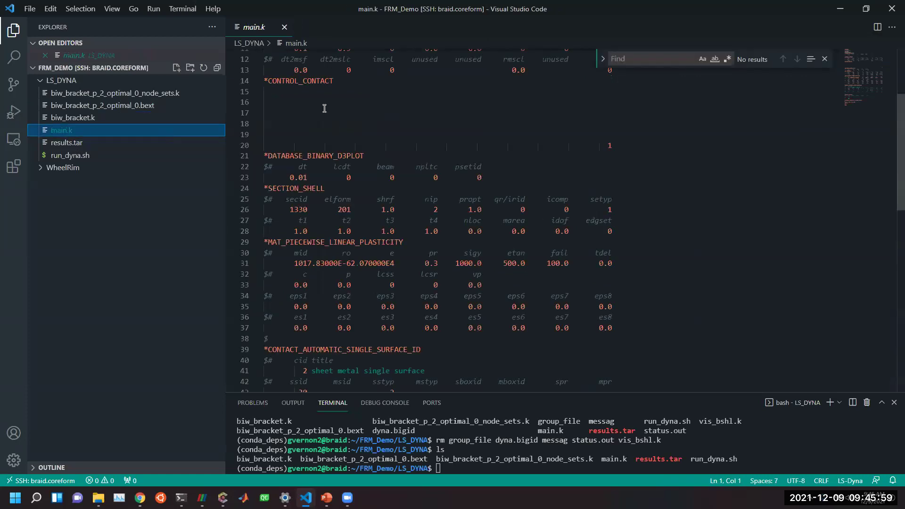
pyautogui.scroll(4, 319, 188)
pyautogui.moveTo(329, 108); pyautogui.dragTo(263, 99)
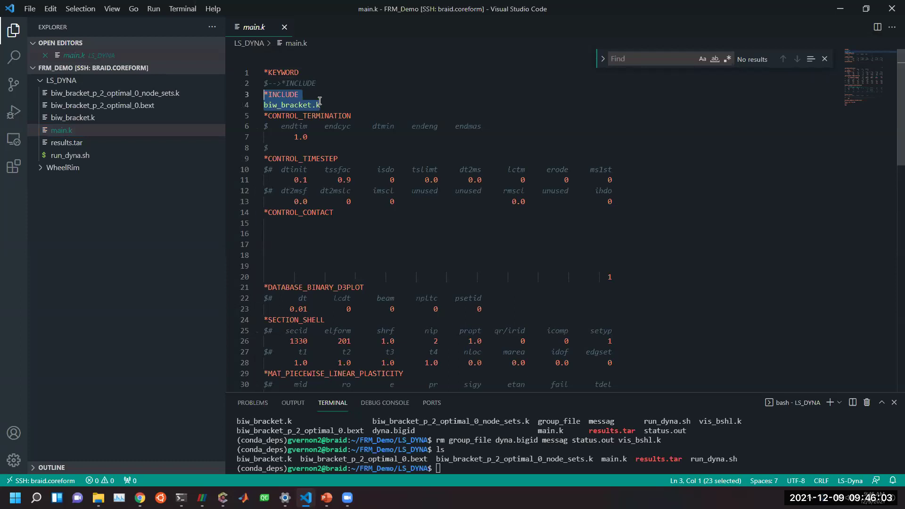
# Open biw_bracket.k, highlight the *IGA_INCLUDE_BEZIER keyword, and enlarge the interface with the file explorer hidden.
pyautogui.click(76, 120)
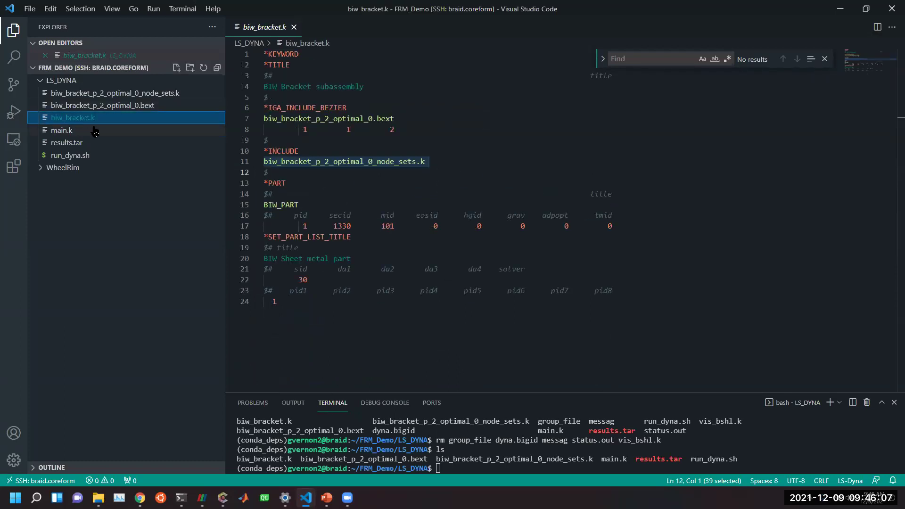
pyautogui.doubleClick(296, 108)
pyautogui.moveTo(352, 109); pyautogui.dragTo(265, 108)
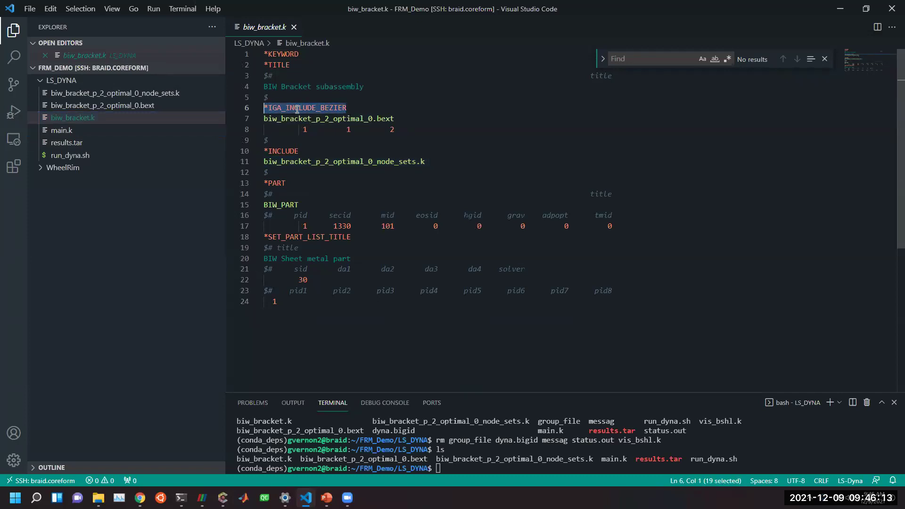
pyautogui.hotkey('ctrl', '=')
pyautogui.hotkey('ctrl', '=')
pyautogui.hotkey('ctrl', '=')
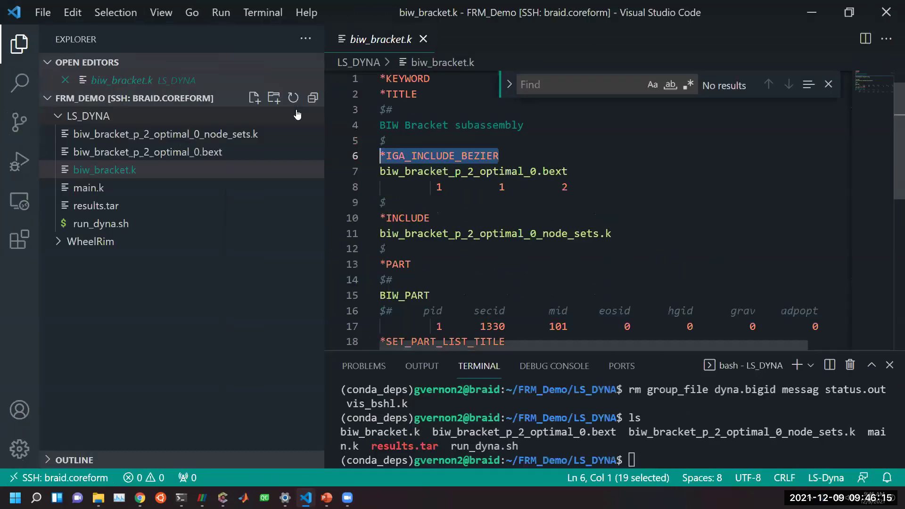
pyautogui.hotkey('ctrl', 'b')
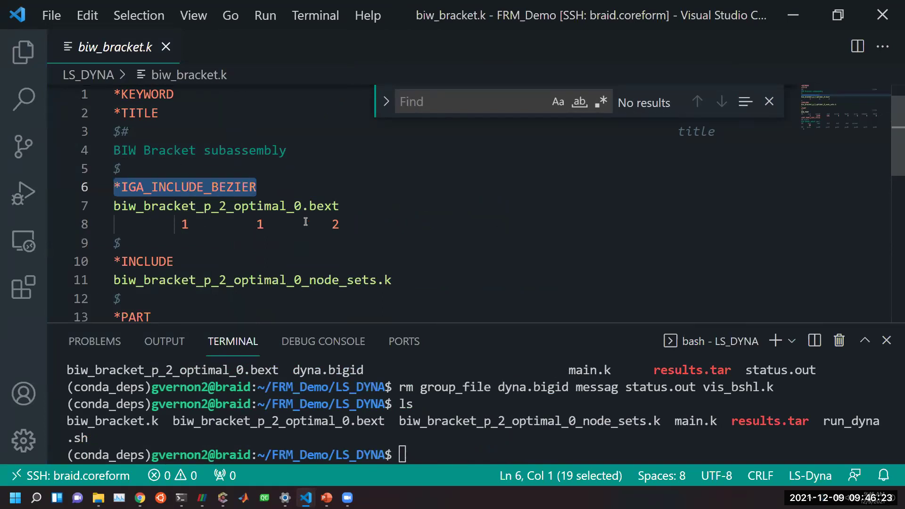
# Examine the three parameter values on line 8 under *IGA_INCLUDE_BEZIER, highlighting each in turn.
pyautogui.moveTo(340, 223); pyautogui.dragTo(326, 225)
pyautogui.click(330, 225)
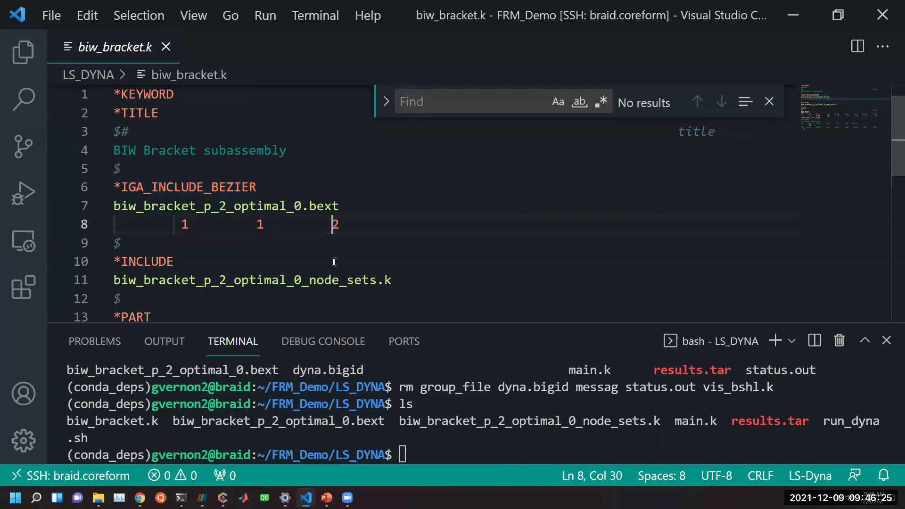
pyautogui.moveTo(344, 223); pyautogui.dragTo(332, 224)
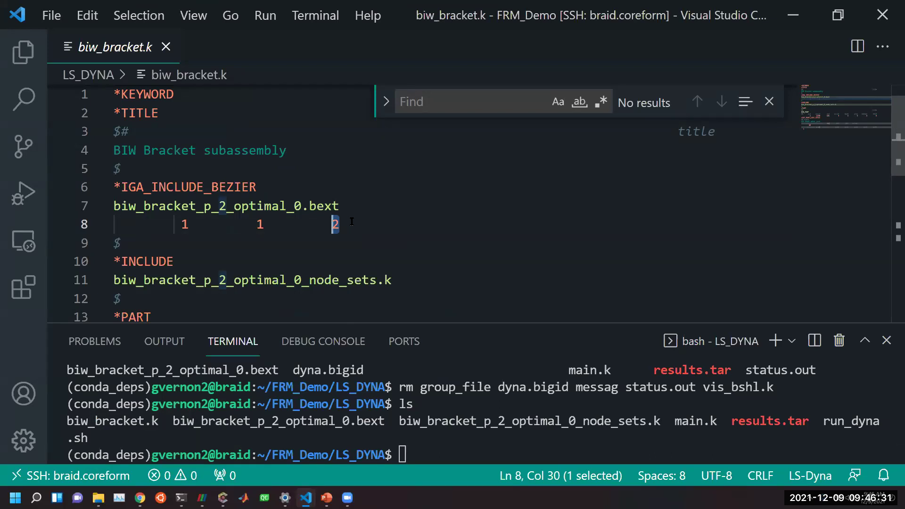
pyautogui.click(350, 223)
pyautogui.click(259, 225)
pyautogui.moveTo(263, 226); pyautogui.dragTo(255, 226)
pyautogui.moveTo(183, 226); pyautogui.dragTo(188, 226)
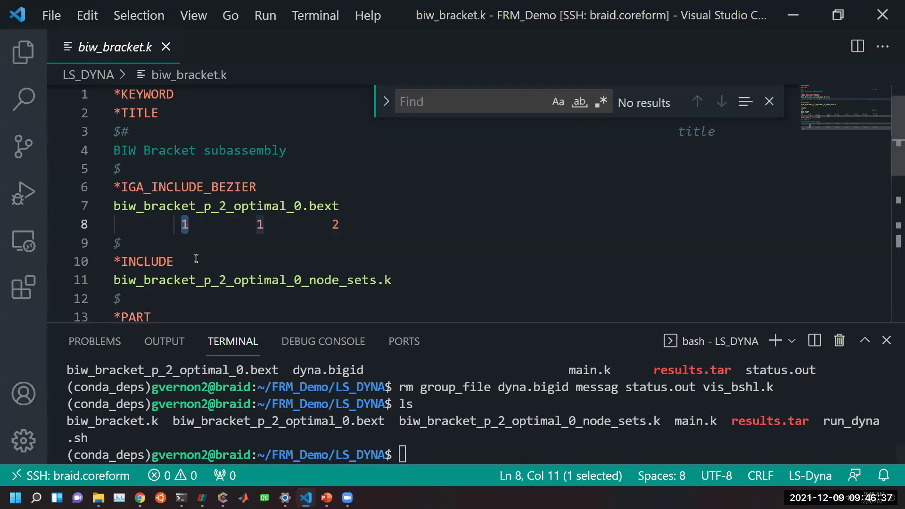
# Switch to the LS-DYNA Volume I R13 manual in the browser and search it for *INCLUDE_IGA_.
pyautogui.hotkey('alt', 'Tab')
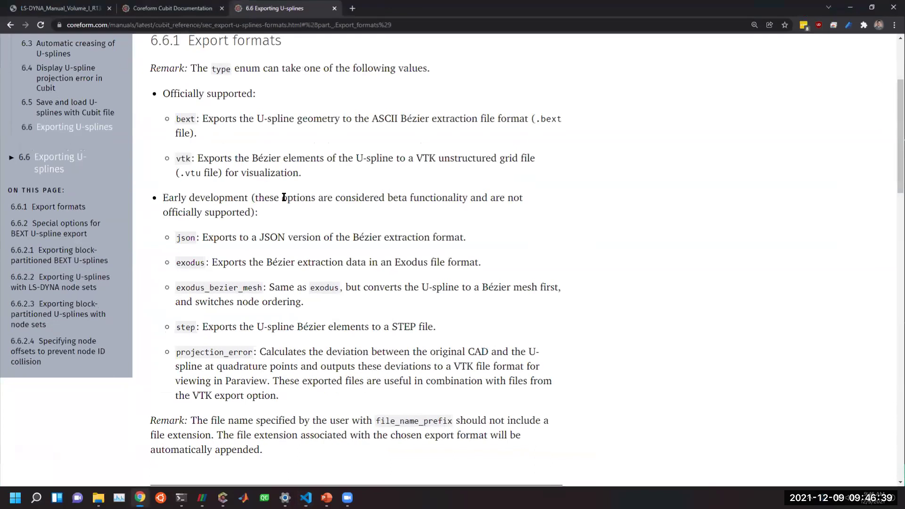
pyautogui.click(100, 4)
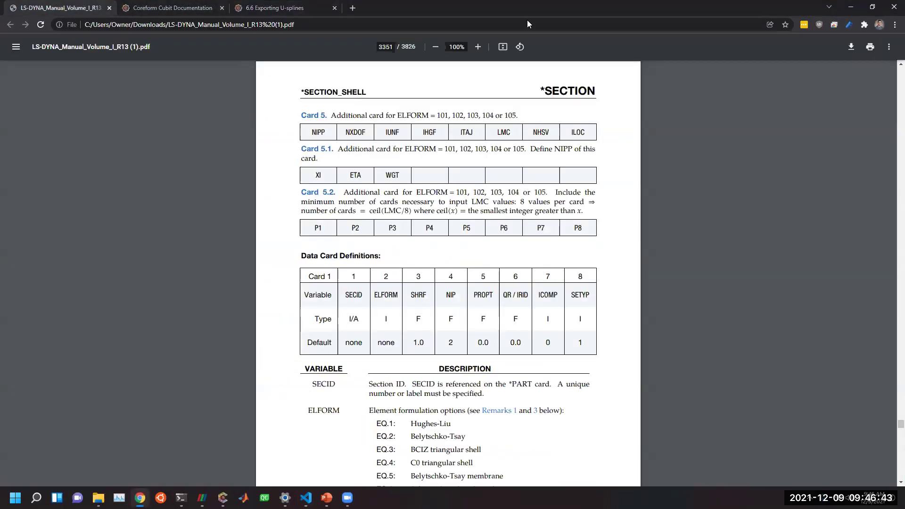
pyautogui.hotkey('ctrl', 'f')
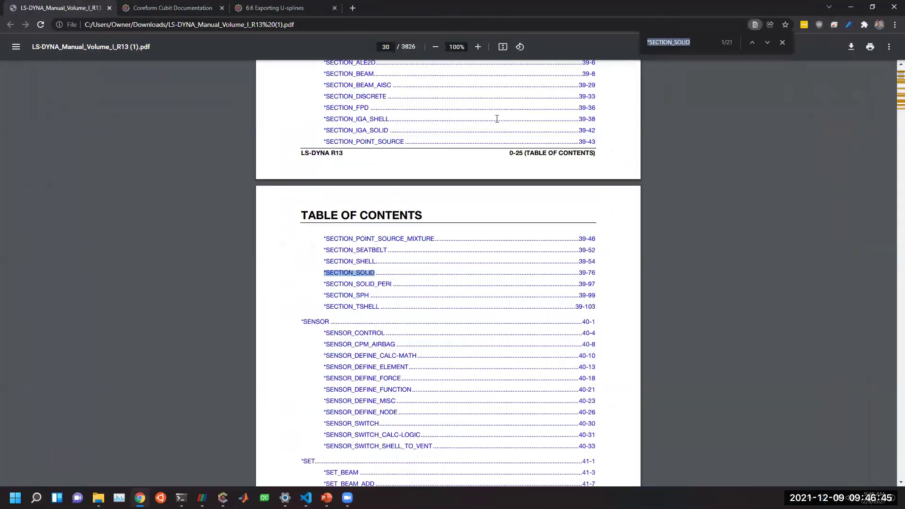
pyautogui.write('*INC')
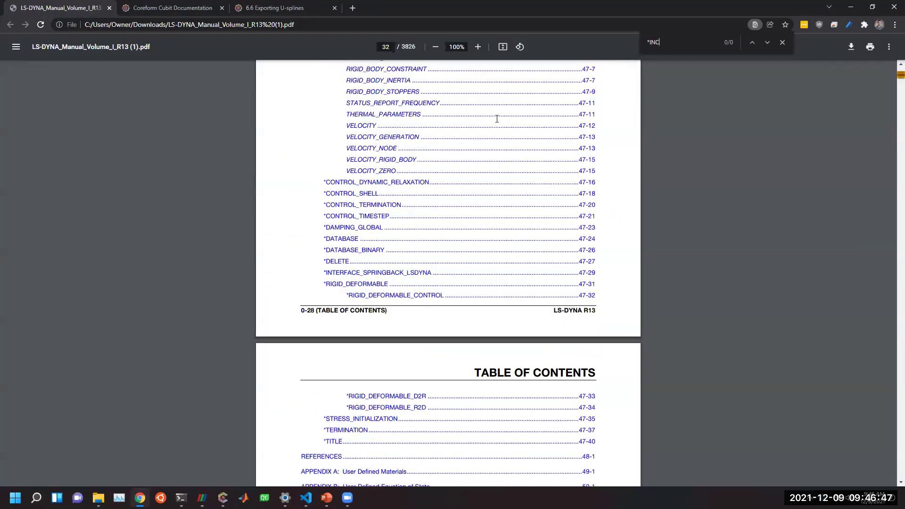
pyautogui.write('LUDE_IGA_')
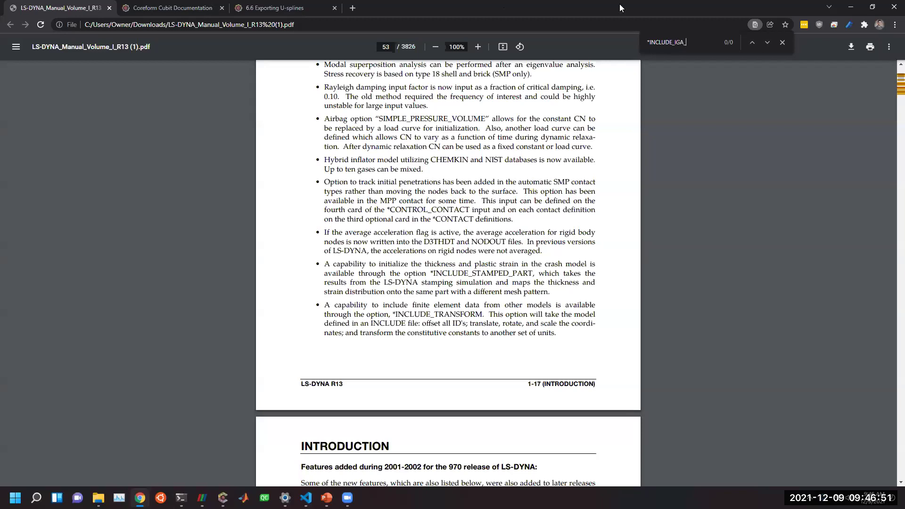
# Replace the manual's search term with *IGA to find the IGA keywords.
pyautogui.write('A')
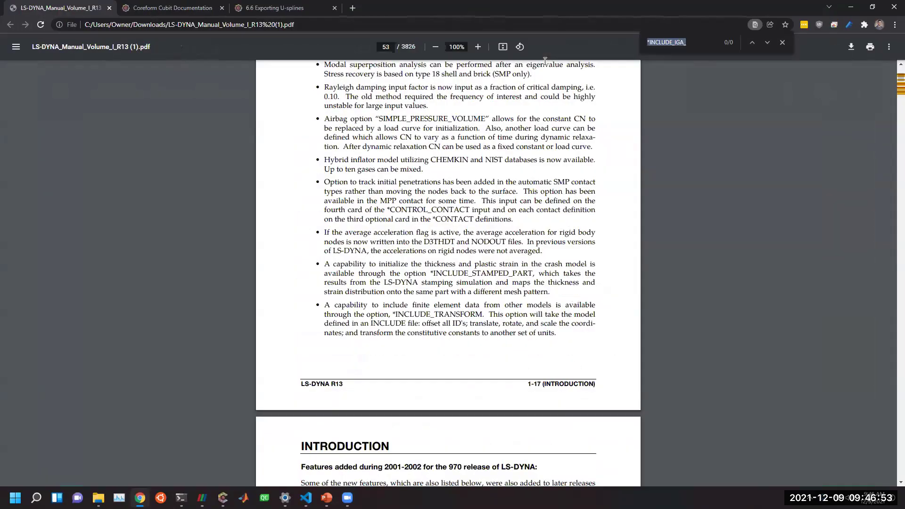
pyautogui.press('BackSpace')
pyautogui.press('BackSpace')
pyautogui.press('BackSpace')
pyautogui.press('BackSpace')
pyautogui.press('BackSpace')
pyautogui.press('BackSpace')
pyautogui.press('BackSpace')
pyautogui.press('BackSpace')
pyautogui.press('BackSpace')
pyautogui.press('BackSpace')
pyautogui.press('BackSpace')
pyautogui.write('IGA')
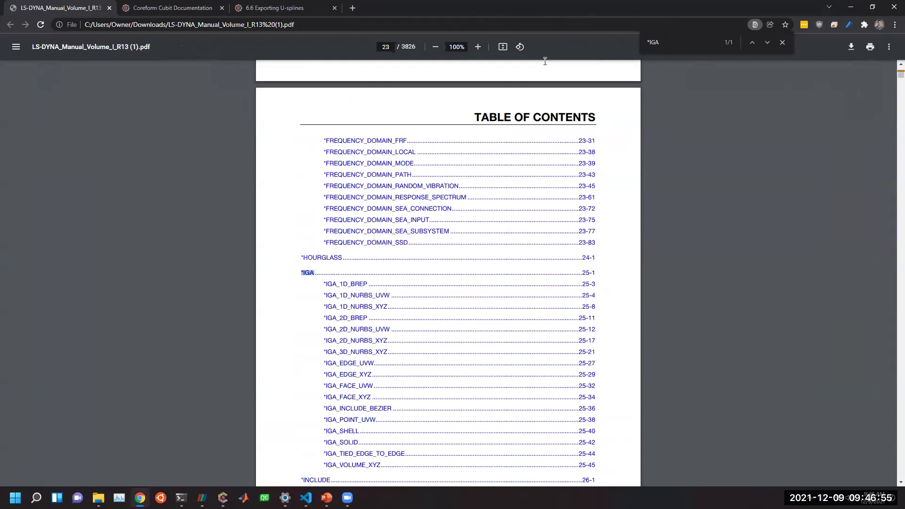
# Narrow the manual search to *IGA_INCLUDE, open the *IGA_INCLUDE_BEZIER entry, and examine its FILETYPE, PID and DIM descriptions.
pyautogui.write('_INCLUDE')
pyautogui.click(377, 409)
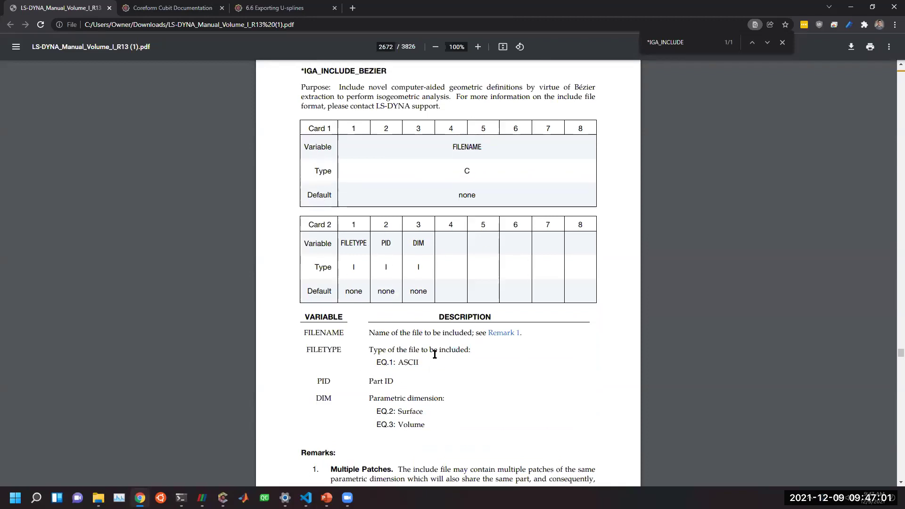
pyautogui.scroll(-1, 467, 309)
pyautogui.moveTo(381, 311); pyautogui.dragTo(421, 311)
pyautogui.moveTo(421, 349); pyautogui.dragTo(414, 362)
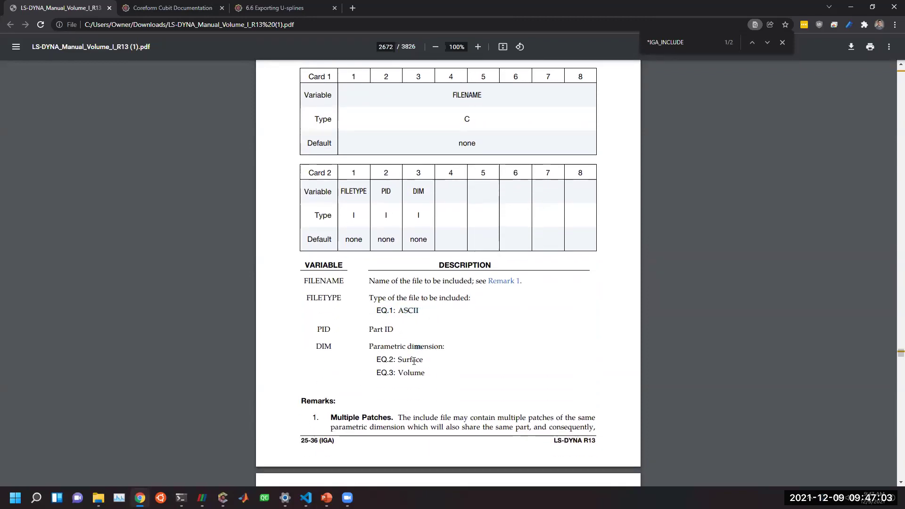
pyautogui.tripleClick(387, 330)
pyautogui.tripleClick(400, 360)
pyautogui.click(409, 372)
pyautogui.tripleClick(408, 372)
pyautogui.click(409, 373)
# Return to biw_bracket.k in Visual Studio Code and highlight the part ID and dimension values on line 8.
pyautogui.click(851, 6)
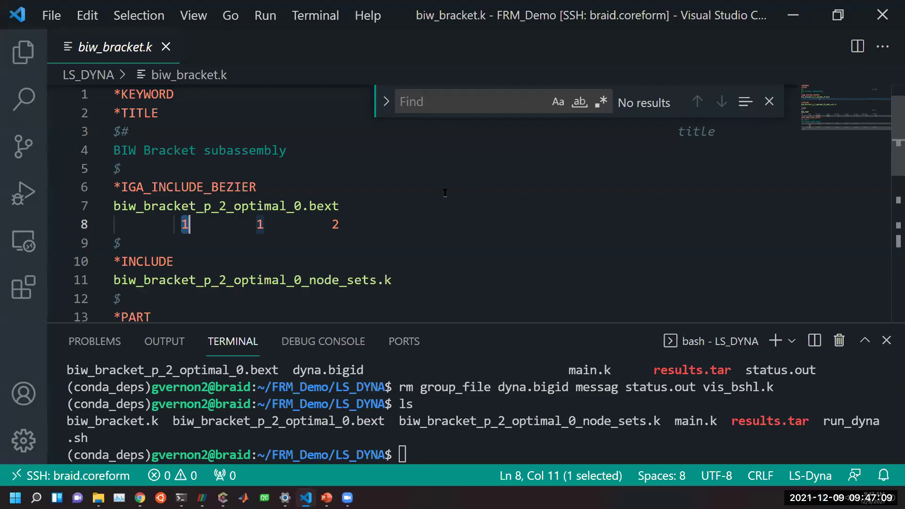
pyautogui.click(242, 224)
pyautogui.click(249, 224)
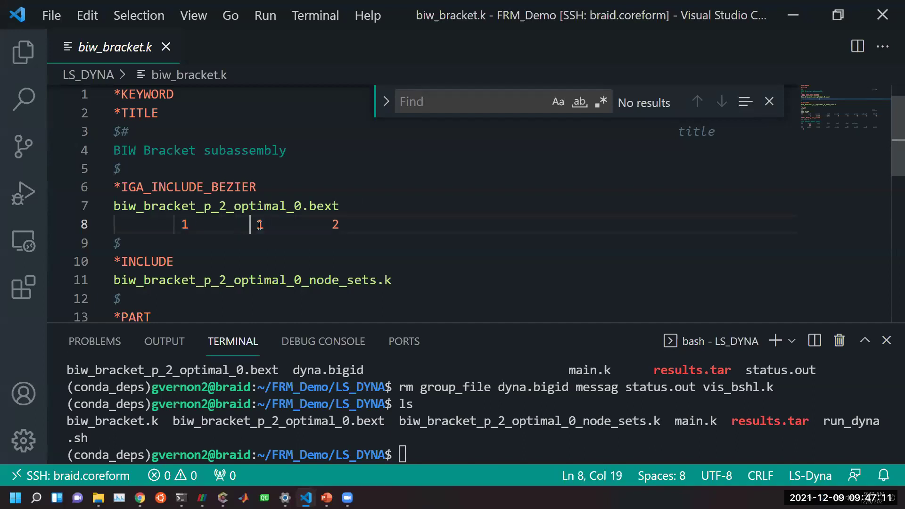
pyautogui.doubleClick(262, 225)
pyautogui.doubleClick(338, 224)
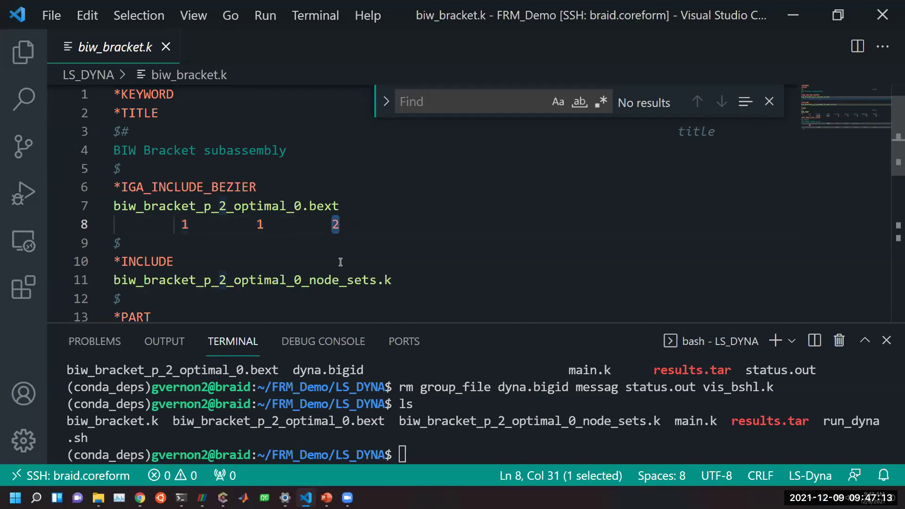
# Examine the *PART card in biw_bracket.k and highlight its secid value.
pyautogui.scroll(-3, 332, 263)
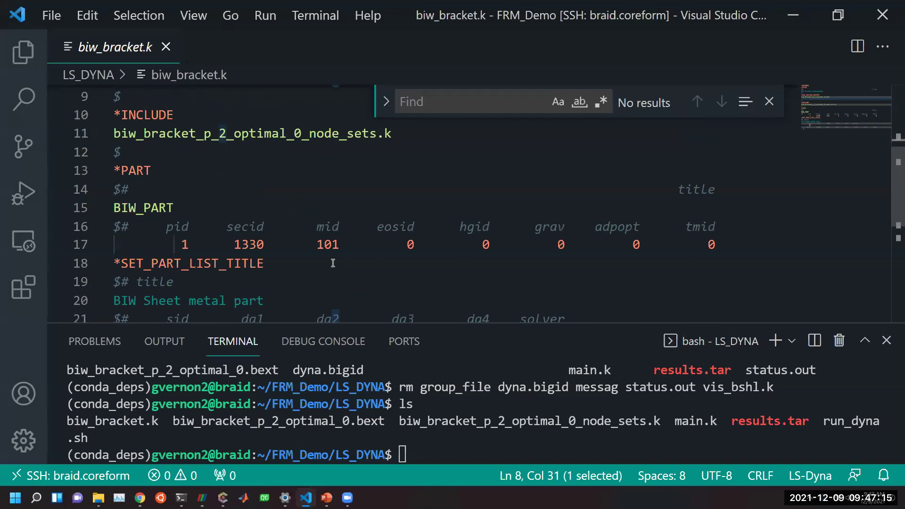
pyautogui.doubleClick(241, 243)
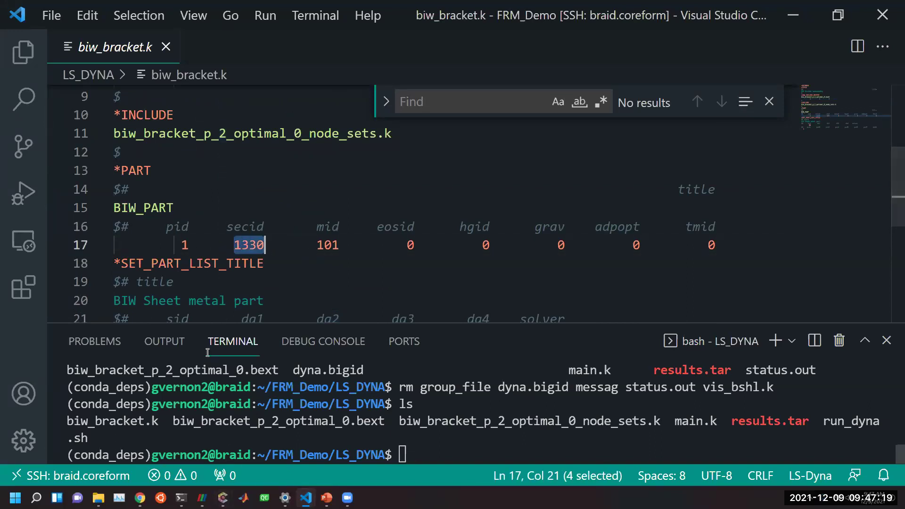
pyautogui.scroll(1, 168, 163)
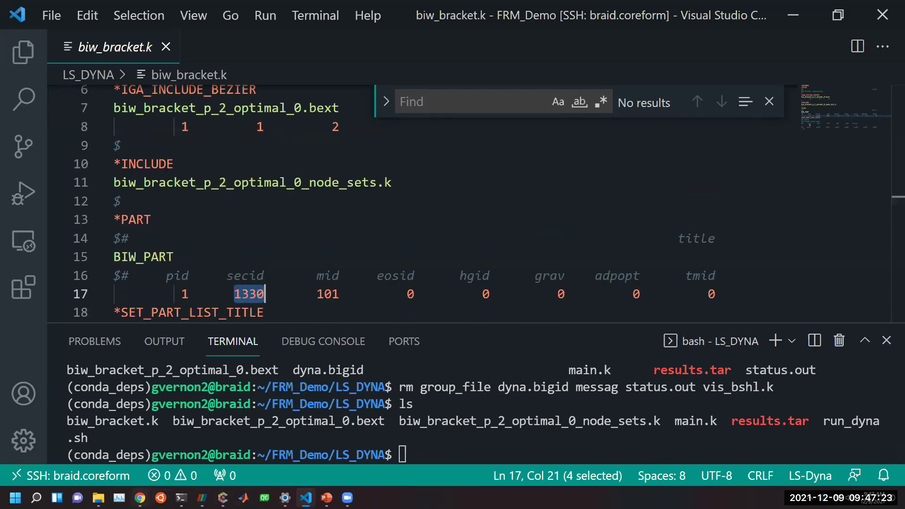
# Switch to the LS-DYNA manual in the browser and search it for *SECTION_SHELL.
pyautogui.moveTo(98, 498)
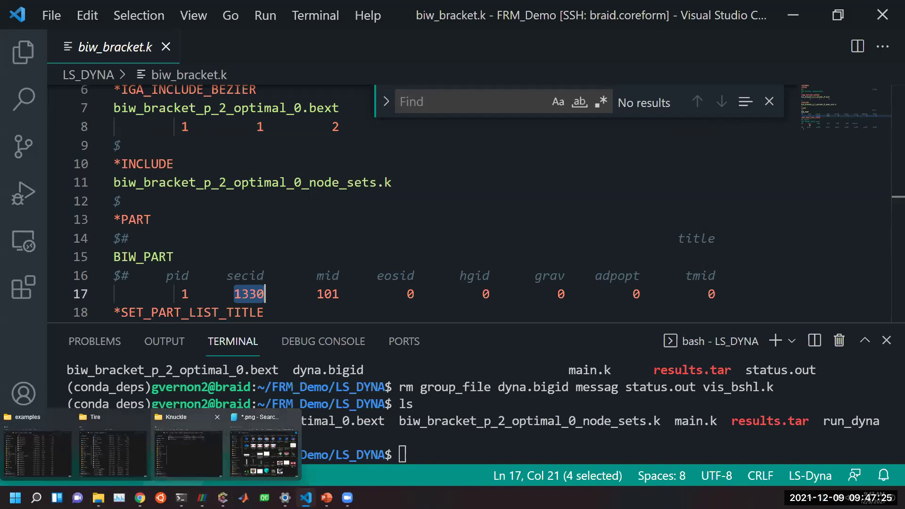
pyautogui.moveTo(140, 498)
pyautogui.click(145, 448)
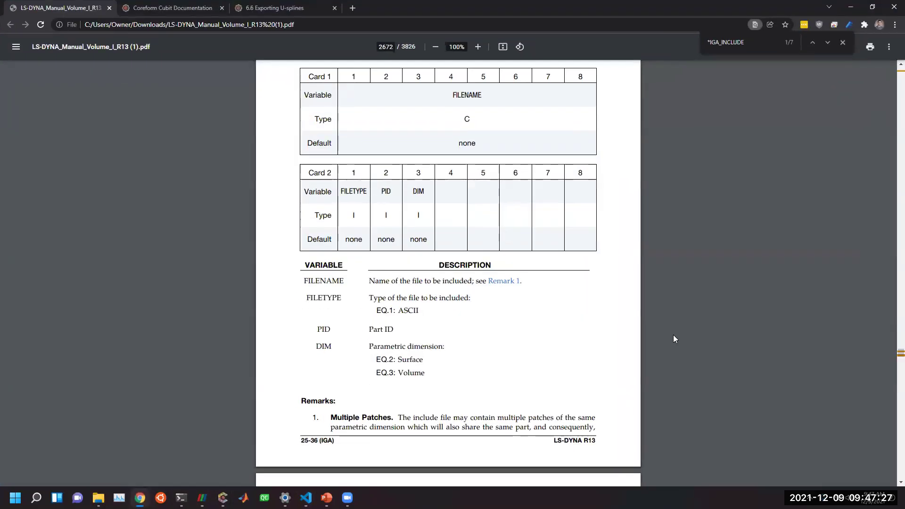
pyautogui.click(750, 50)
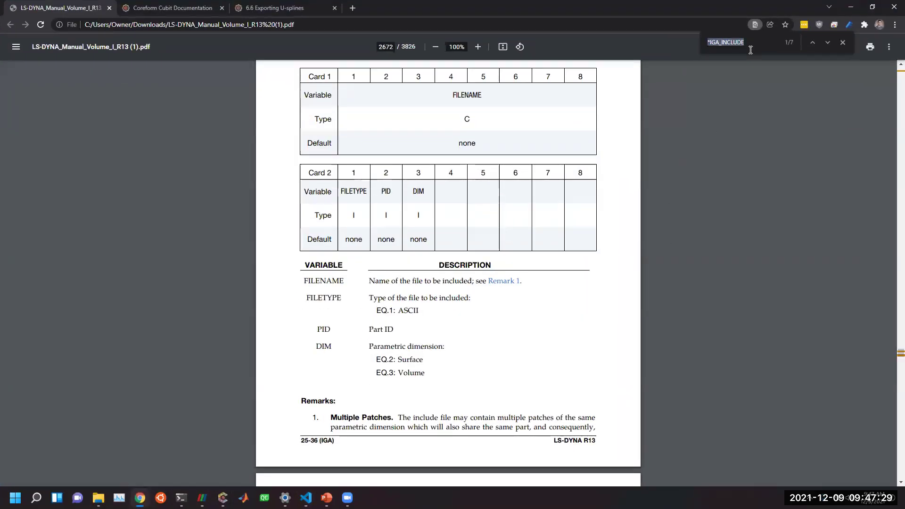
pyautogui.write('*SECTI')
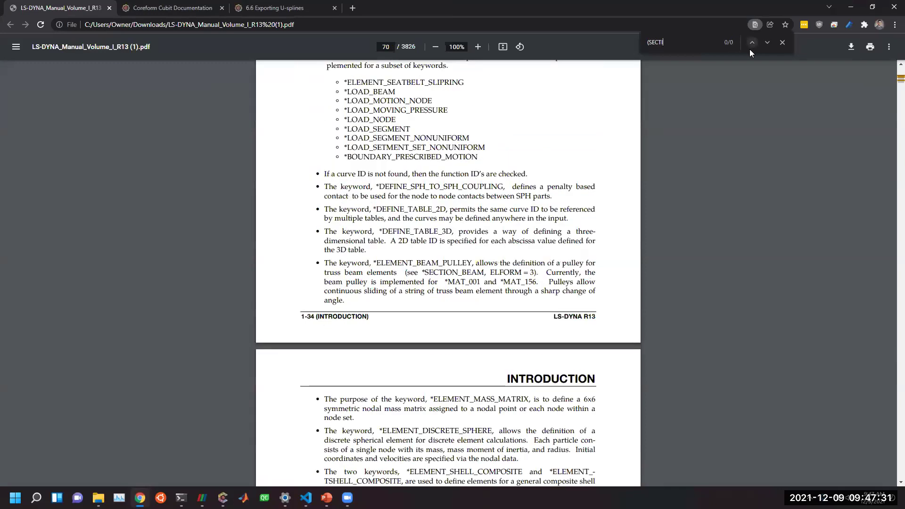
pyautogui.press('BackSpace')
pyautogui.press('BackSpace')
pyautogui.press('BackSpace')
pyautogui.write('CTION_SHELL')
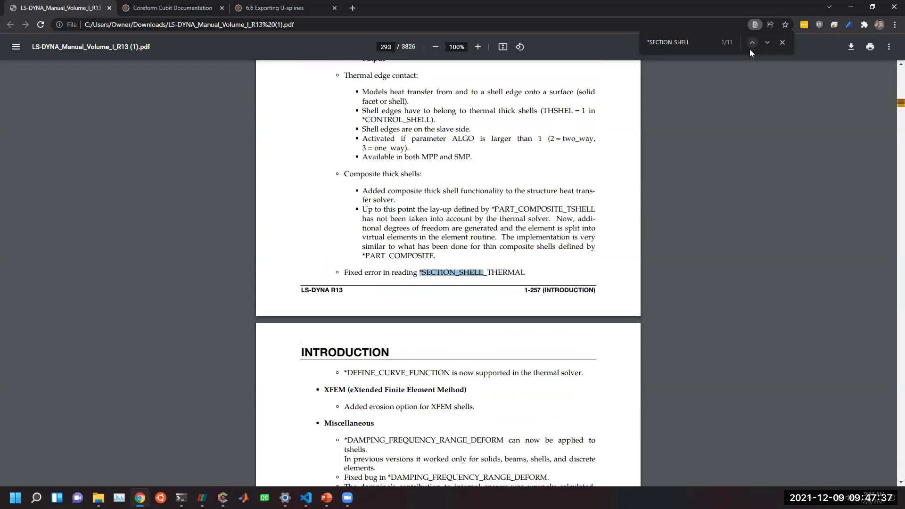
# Step forward through the *SECTION_SHELL matches in the manual.
pyautogui.press('Return')
pyautogui.press('Return')
pyautogui.press('Return')
pyautogui.press('Return')
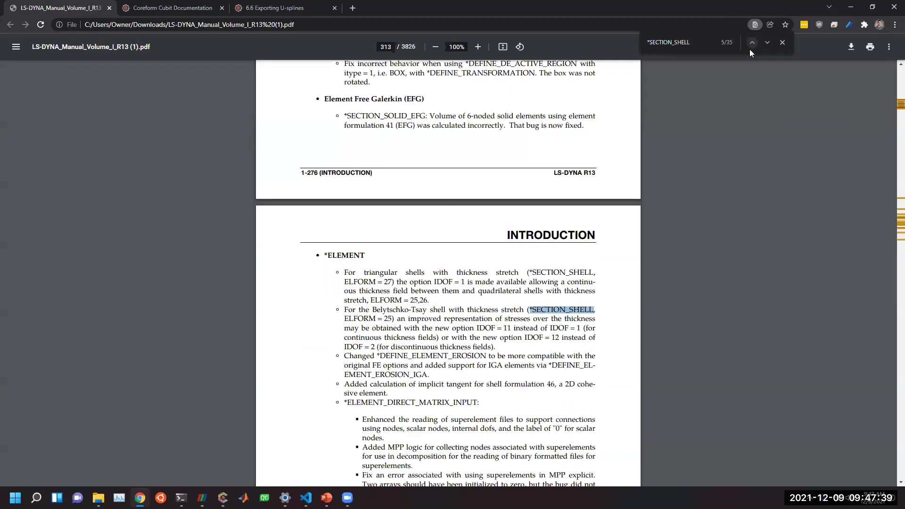
pyautogui.press('Return')
pyautogui.press('Return')
pyautogui.press('Return')
pyautogui.press('Return')
pyautogui.press('Return')
pyautogui.press('Return')
pyautogui.press('Return')
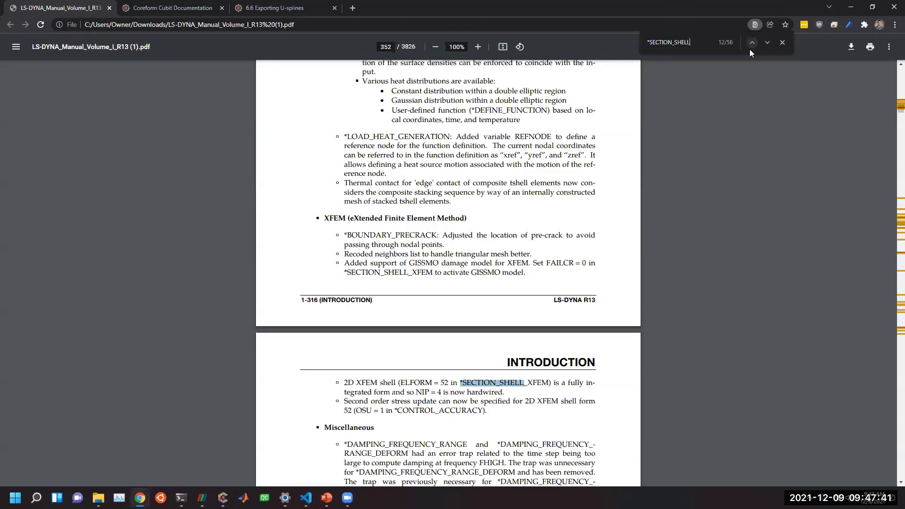
# Return to the start of the manual and step backward to the first *SECTION_SHELL match.
pyautogui.scroll(4, 793, 251)
pyautogui.moveTo(901, 110); pyautogui.dragTo(901, 67)
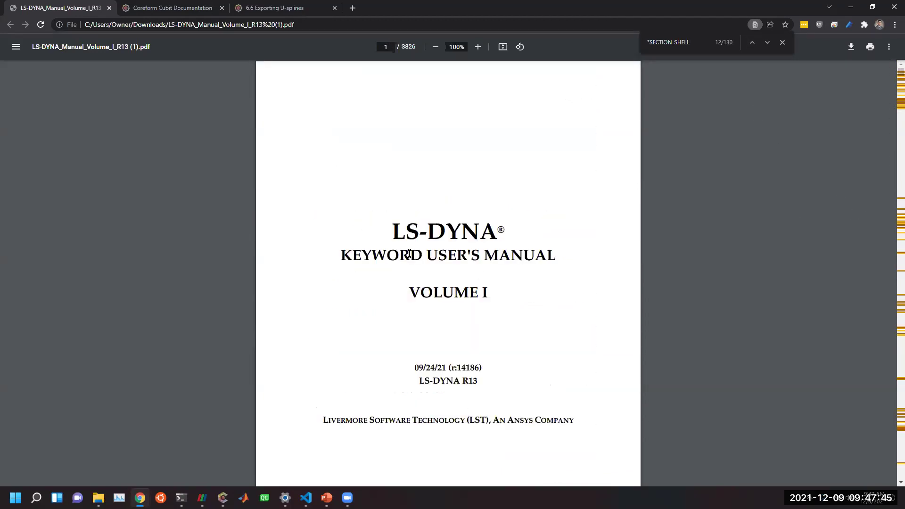
pyautogui.click(754, 42)
pyautogui.click(755, 43)
pyautogui.click(754, 43)
pyautogui.click(753, 42)
pyautogui.click(754, 43)
pyautogui.click(754, 43)
pyautogui.click(754, 43)
pyautogui.click(754, 43)
pyautogui.click(754, 43)
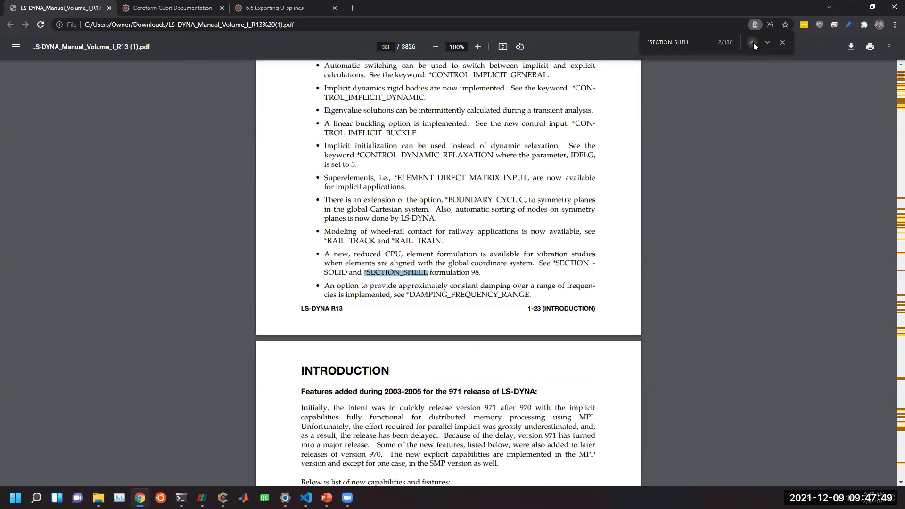
pyautogui.click(754, 42)
pyautogui.click(753, 42)
# Open the *SECTION_SHELL entry from the table of contents and highlight ELFORM option EQ.201 for isogeometric shells with NURBS.
pyautogui.click(353, 274)
pyautogui.scroll(-15, 381, 325)
pyautogui.scroll(-14, 381, 325)
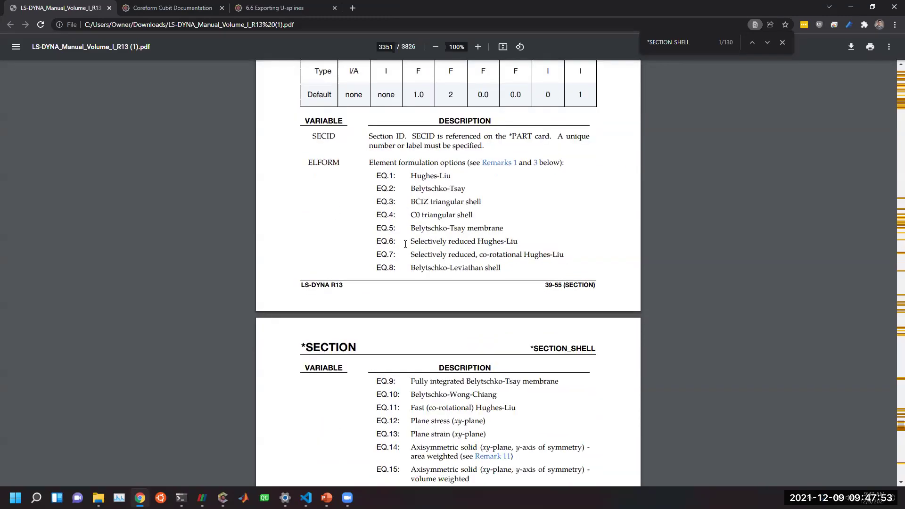
pyautogui.scroll(-7, 419, 323)
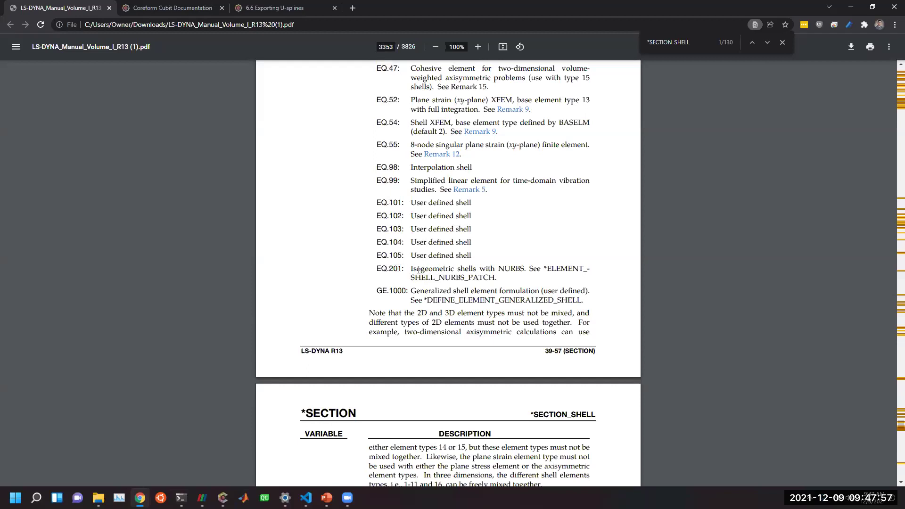
pyautogui.tripleClick(419, 269)
pyautogui.tripleClick(467, 275)
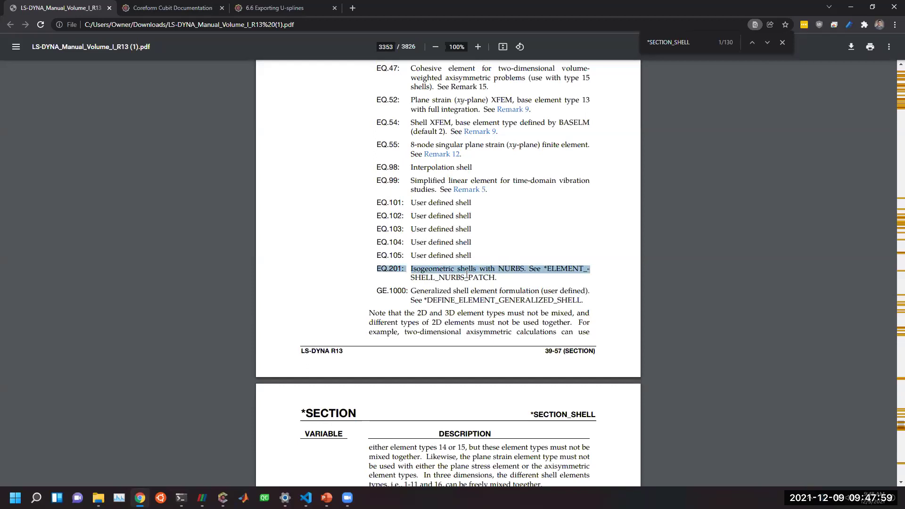
pyautogui.scroll(-1, 402, 212)
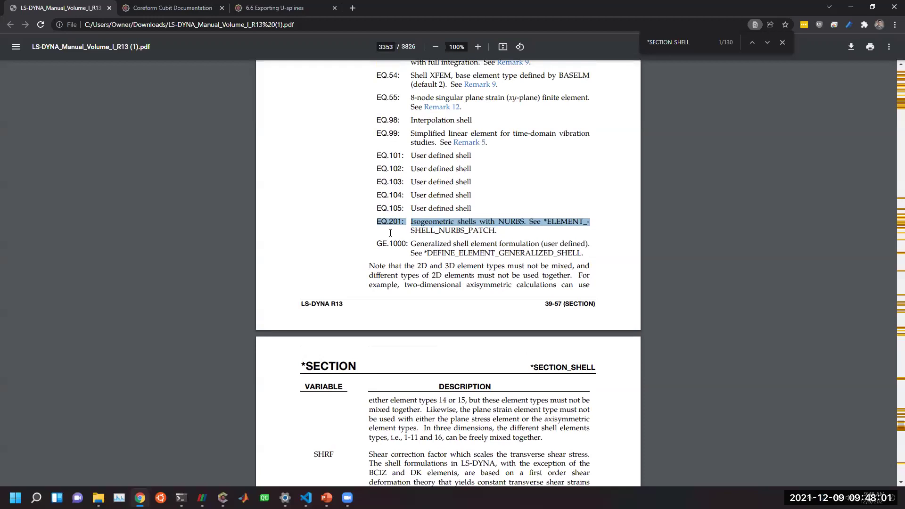
pyautogui.scroll(-2, 391, 233)
pyautogui.scroll(3, 467, 282)
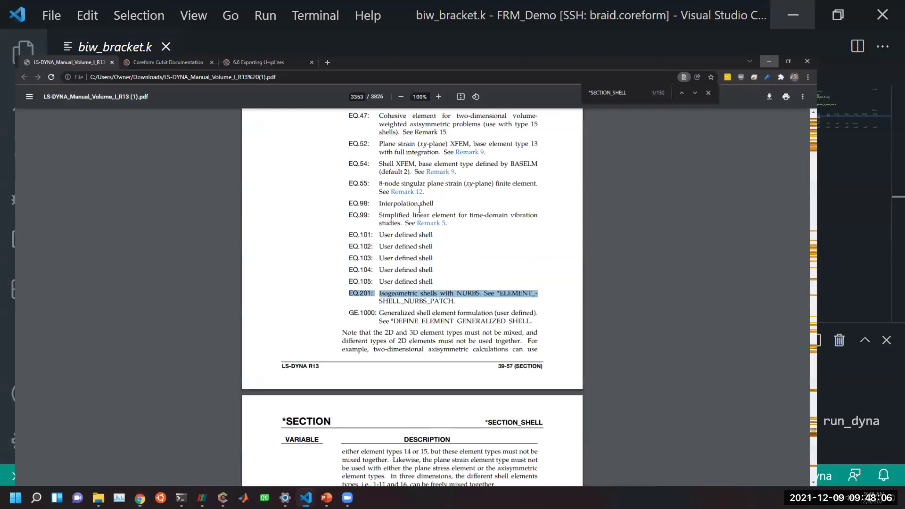
# Return to biw_bracket.k in Visual Studio Code, highlight the *PART card's mid value, and examine the *SET_PART_LIST_TITLE card.
pyautogui.click(851, 7)
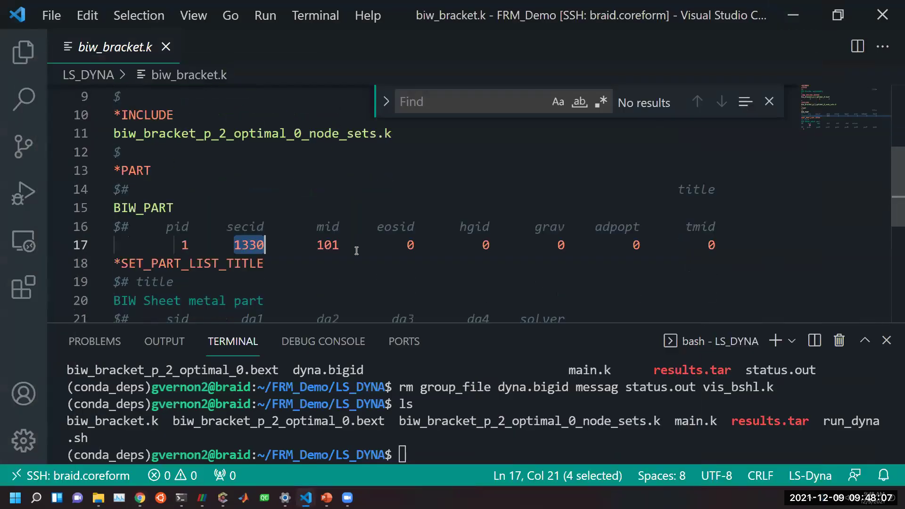
pyautogui.doubleClick(328, 244)
pyautogui.scroll(-2, 309, 242)
pyautogui.scroll(1, 311, 238)
pyautogui.scroll(-1, 315, 236)
pyautogui.scroll(1, 306, 218)
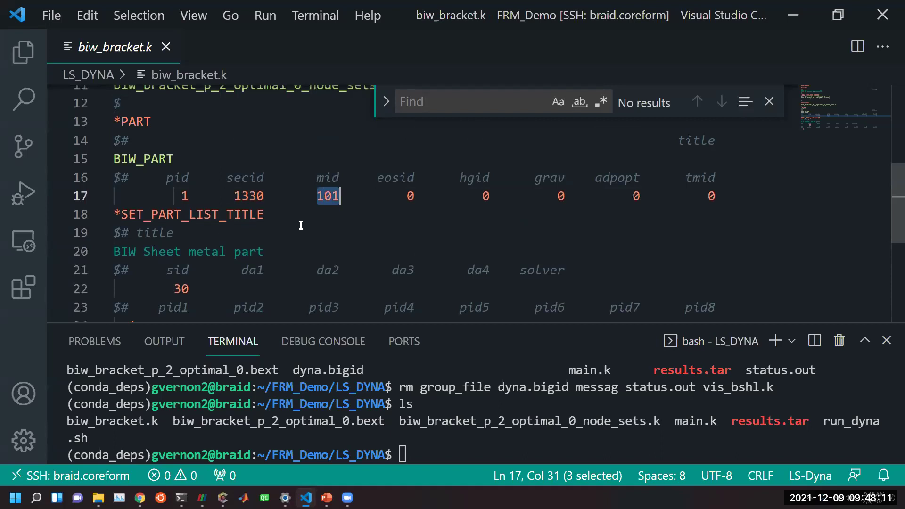
pyautogui.scroll(-1, 241, 264)
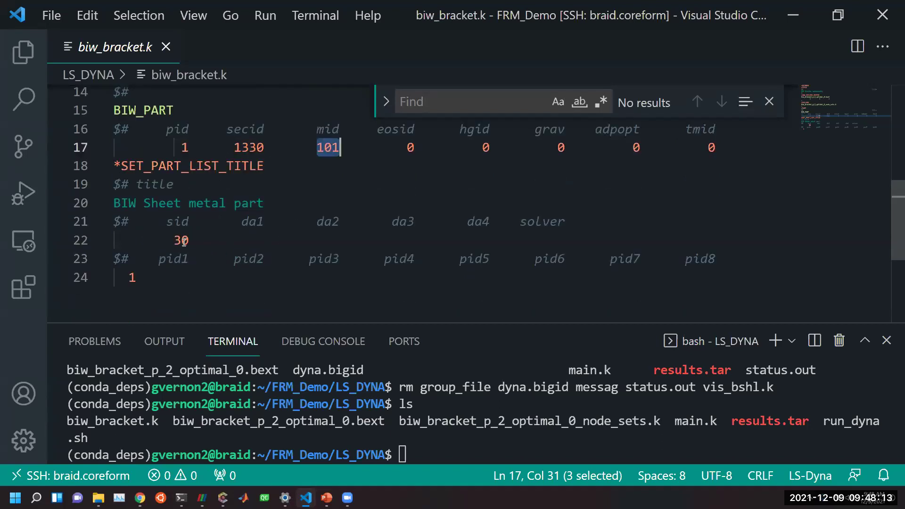
# Open main.k from the LS_DYNA folder, find its *SECTION_SHELL card, and narrow the file explorer.
pyautogui.click(141, 450)
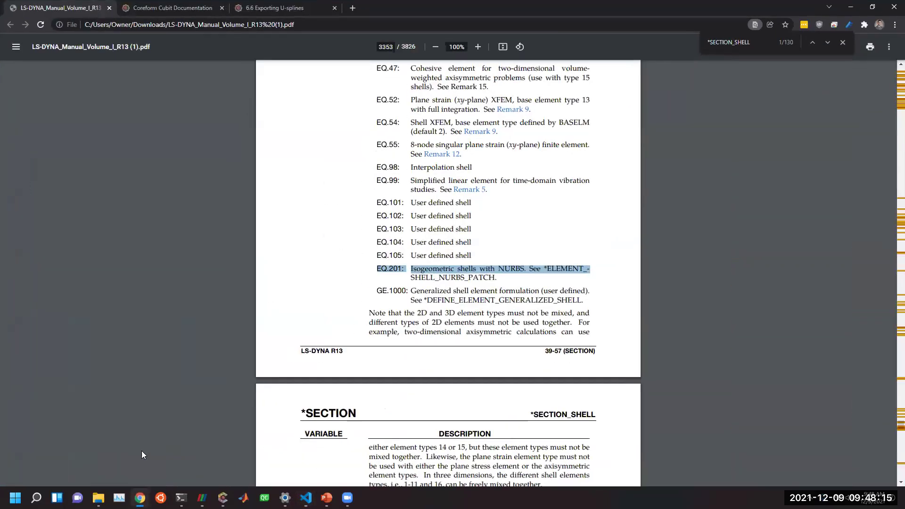
pyautogui.click(140, 497)
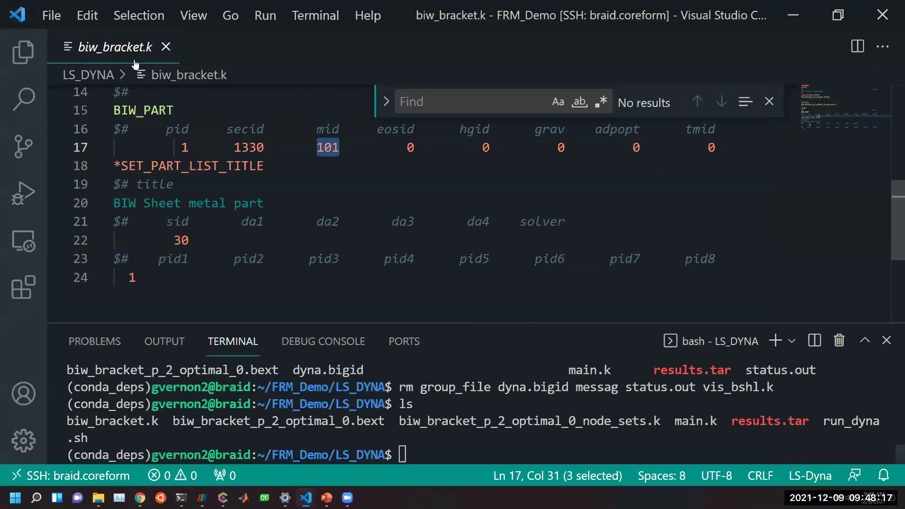
pyautogui.click(23, 52)
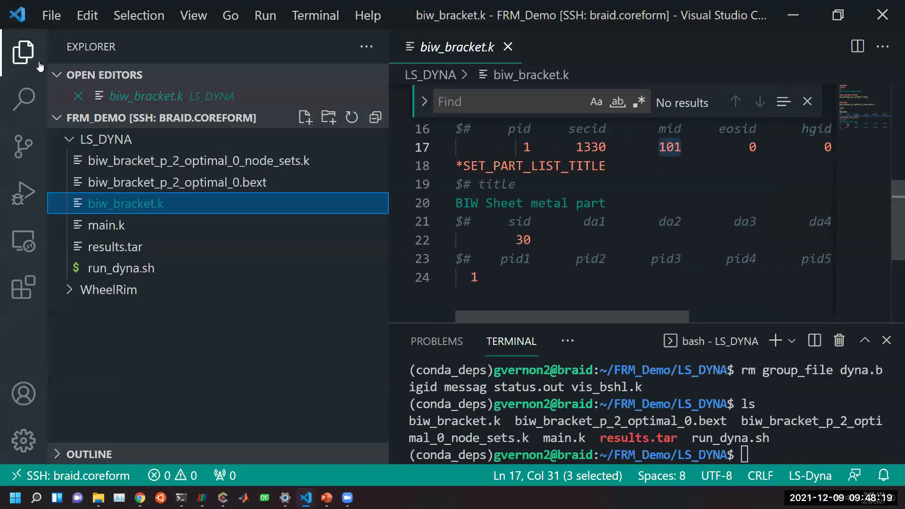
pyautogui.click(89, 221)
pyautogui.scroll(-7, 611, 221)
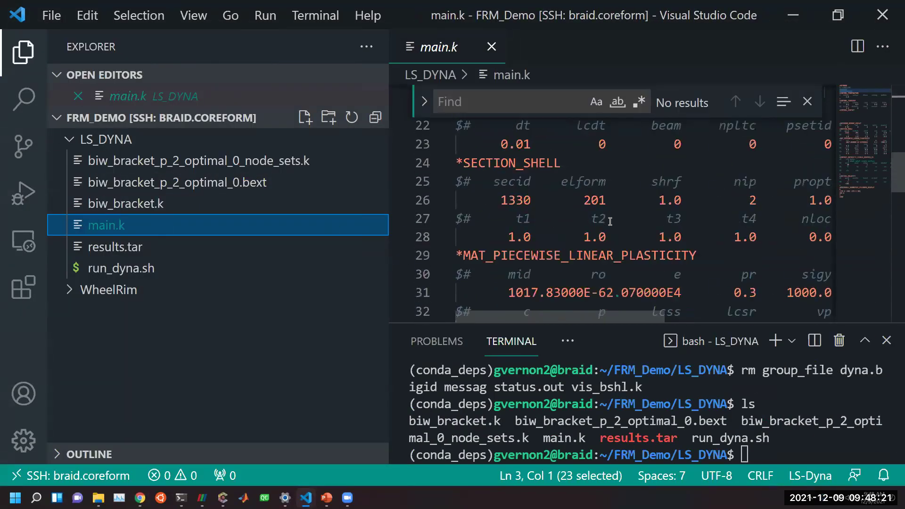
pyautogui.moveTo(389, 258); pyautogui.dragTo(241, 277)
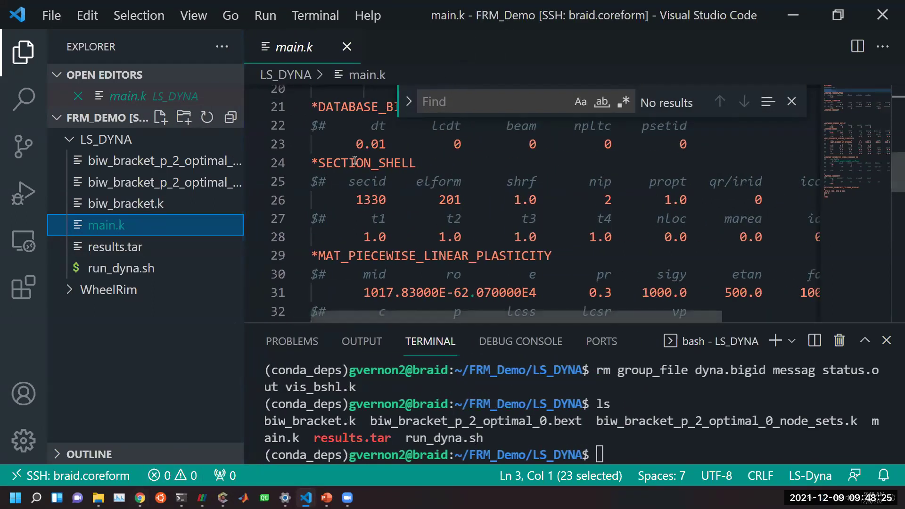
# Examine the *SECTION_SHELL card in main.k, highlighting its keyword, secid and elform values, and shrink the terminal slightly.
pyautogui.scroll(1, 351, 162)
pyautogui.click(365, 212)
pyautogui.doubleClick(364, 212)
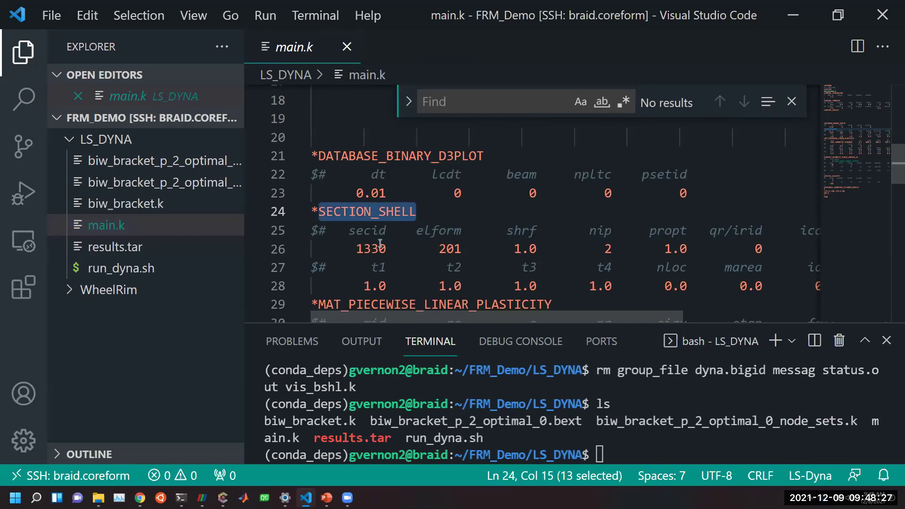
pyautogui.doubleClick(372, 249)
pyautogui.doubleClick(450, 248)
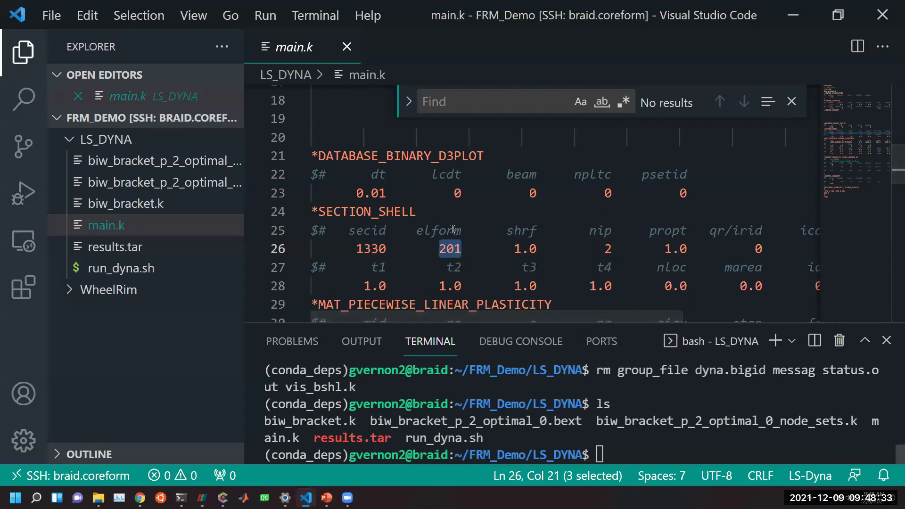
pyautogui.doubleClick(368, 216)
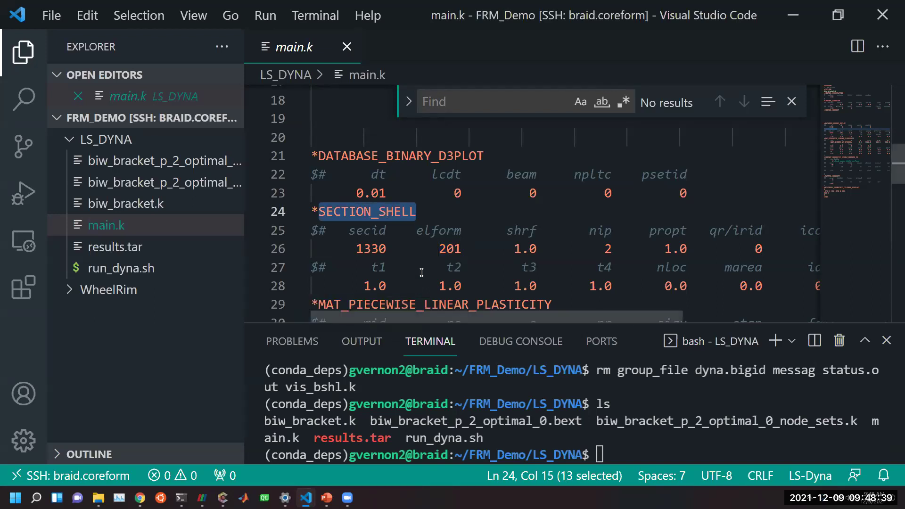
pyautogui.doubleClick(450, 249)
pyautogui.moveTo(438, 323); pyautogui.dragTo(438, 345)
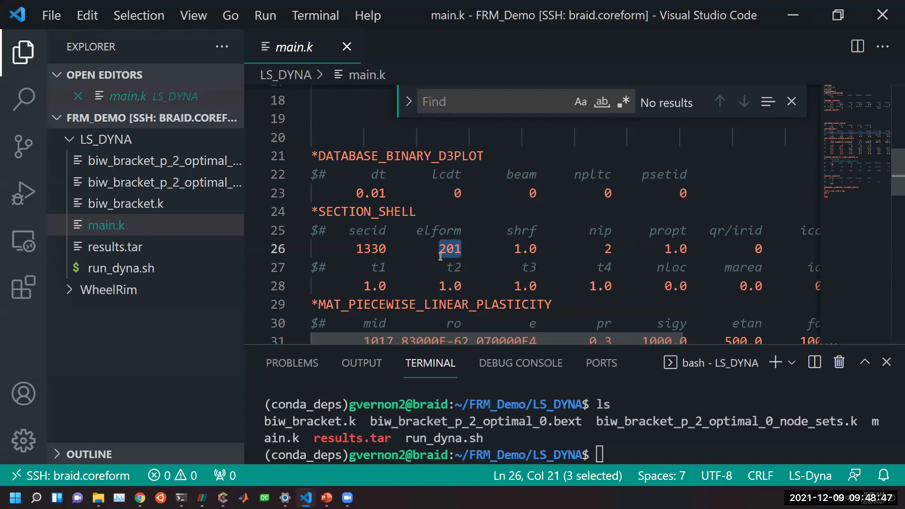
pyautogui.moveTo(223, 498)
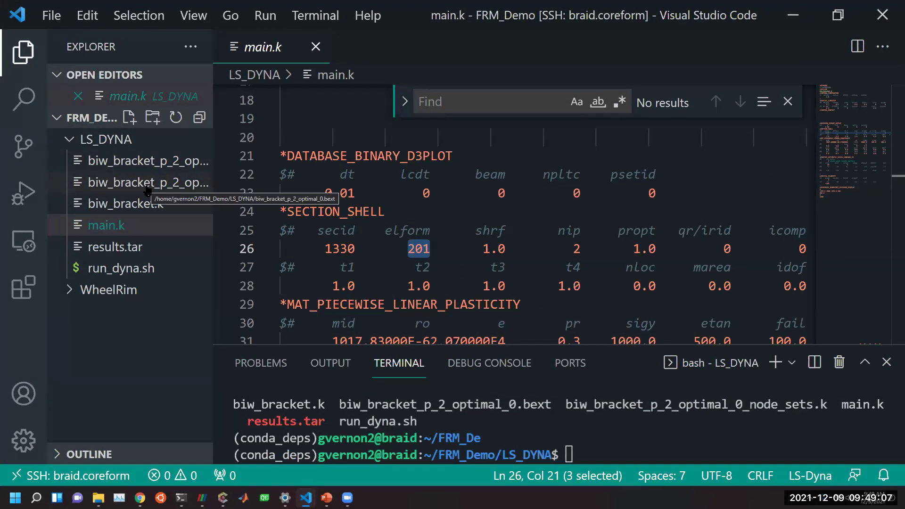
# Examine the contact, *INITIAL_VELOCITY and *RIGIDWALL_GEOMETRIC_CYLINDER_DISPLAY cards in main.k, and minimize the editor window.
pyautogui.scroll(-5, 431, 247)
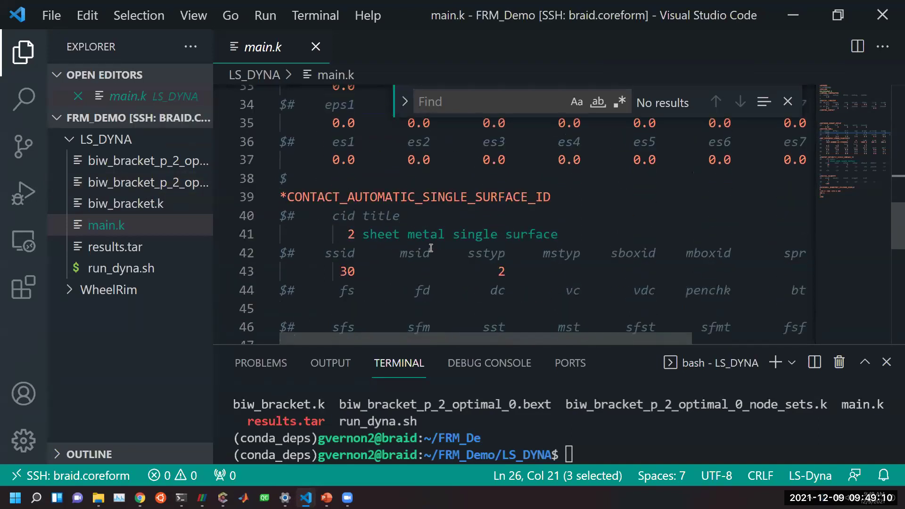
pyautogui.scroll(-2, 431, 248)
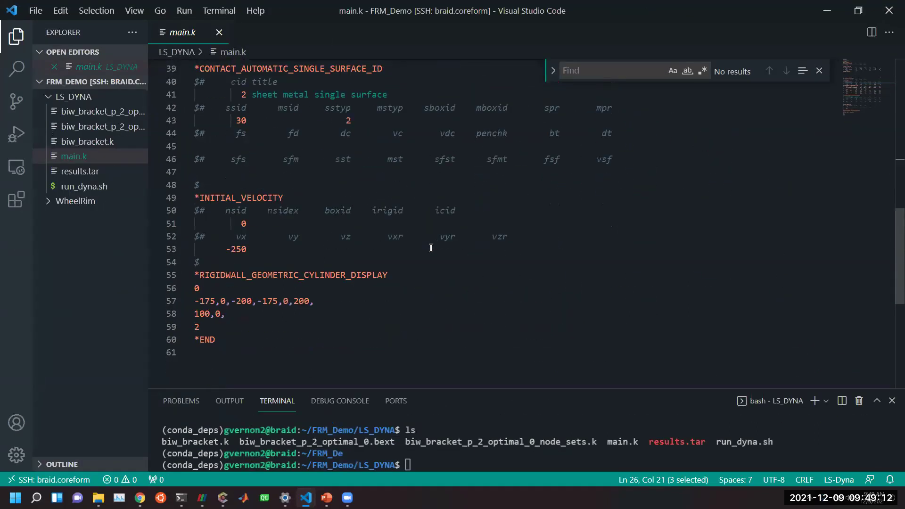
pyautogui.click(827, 10)
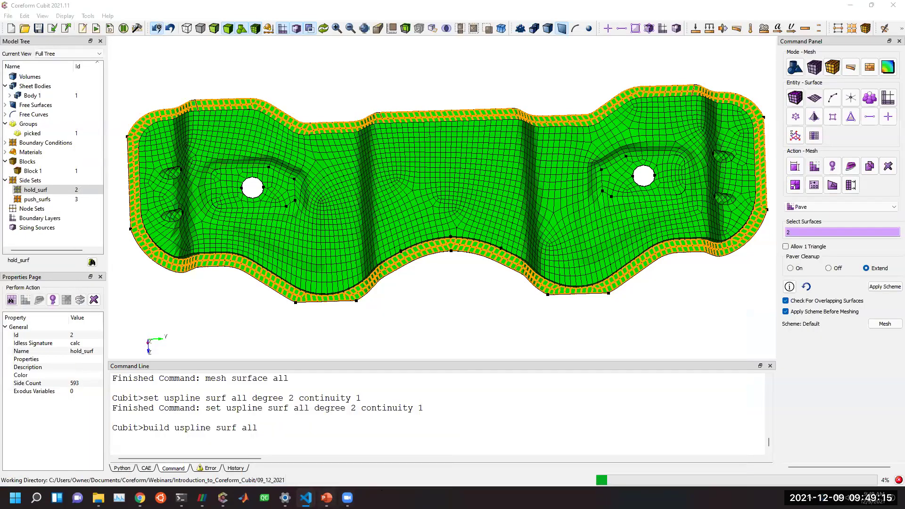
# Switch to the PowerPoint slide show and advance to the Demonstration slide, U-splines in Coreform IGA.
pyautogui.click(326, 498)
pyautogui.click(324, 394)
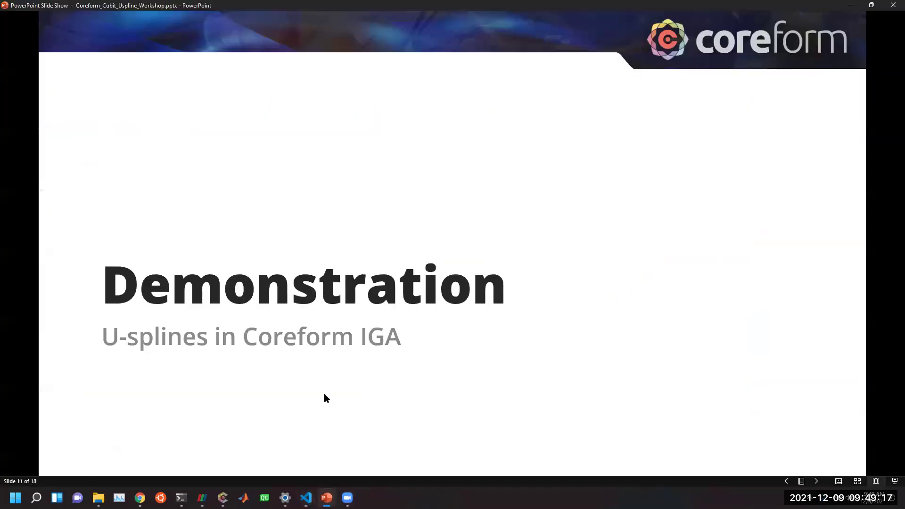
pyautogui.click(324, 394)
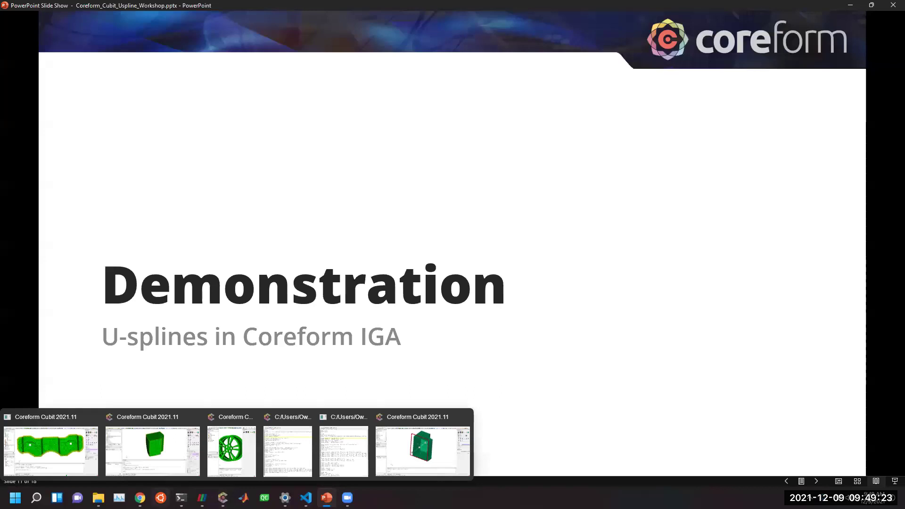
pyautogui.moveTo(223, 498)
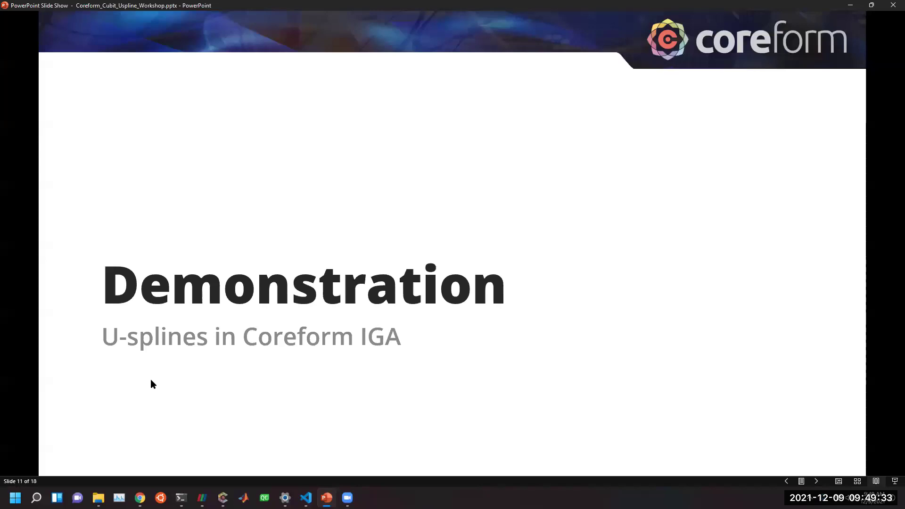
# Revisit the slide on limitations in Coreform Cubit 2021.11 and return to the Demonstration slide.
pyautogui.press('Left')
pyautogui.press('Left')
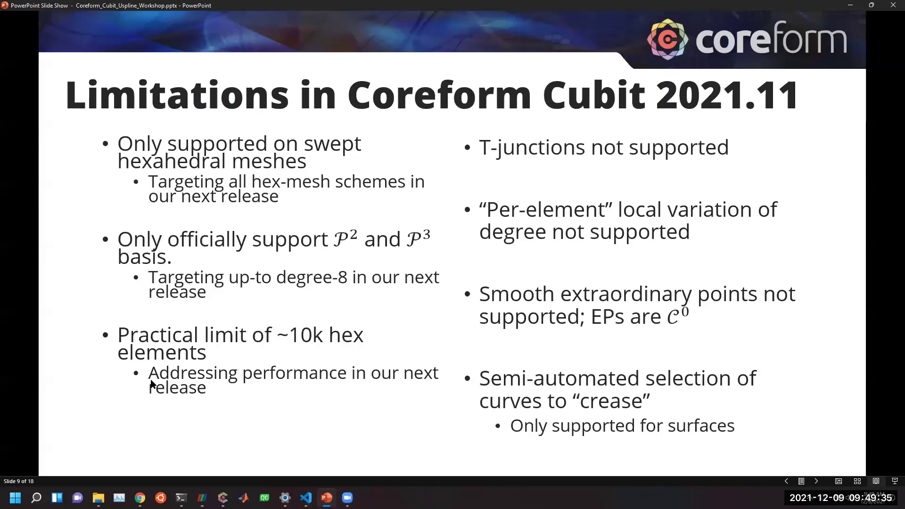
pyautogui.press('Right')
pyautogui.press('Right')
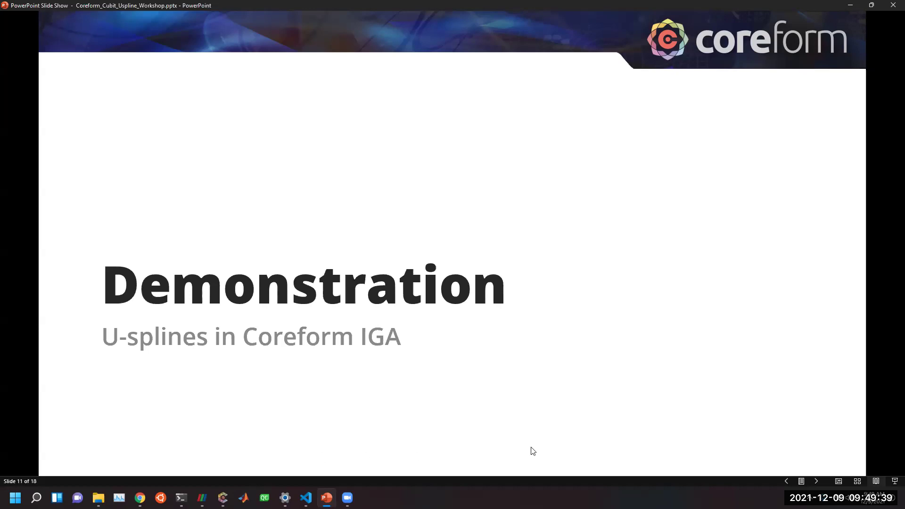
# Switch to the Coreform Cubit session with the wheel rim and examine the geometry from its front and back.
pyautogui.click(223, 497)
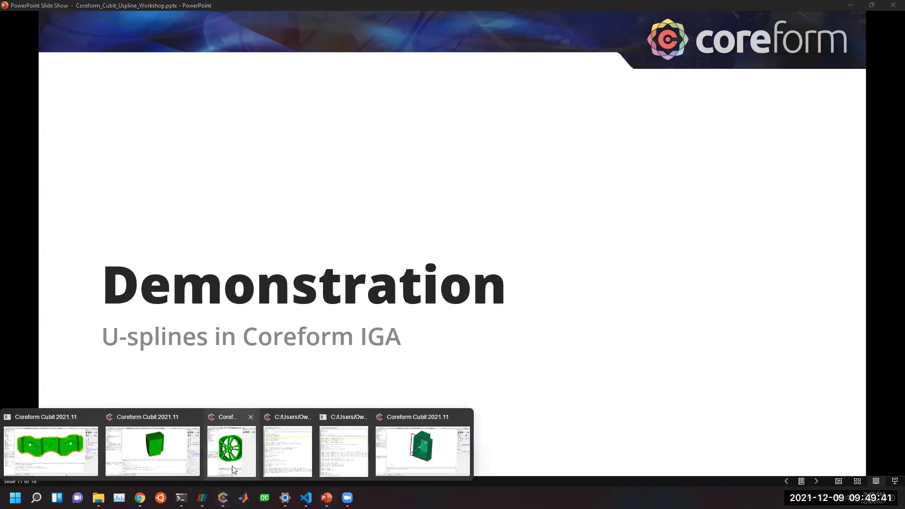
pyautogui.click(231, 466)
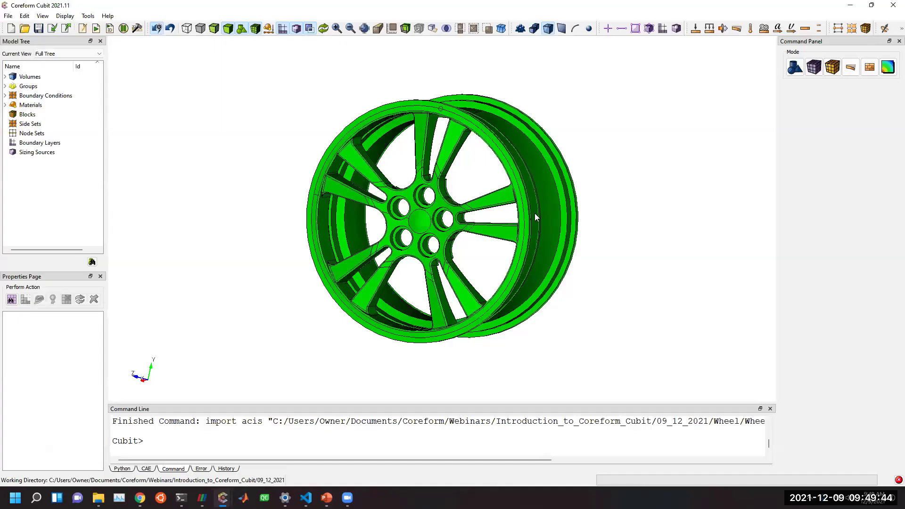
pyautogui.moveTo(535, 213); pyautogui.dragTo(554, 198)
pyautogui.scroll(3, 450, 226)
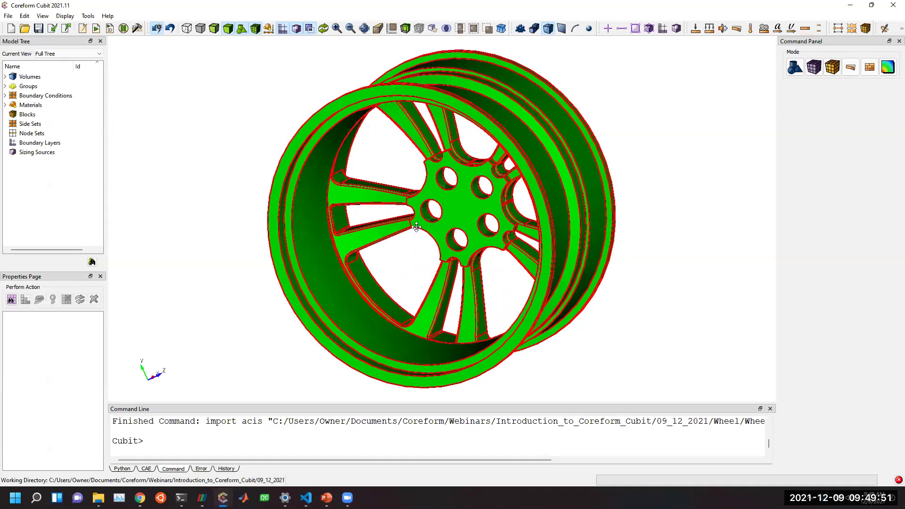
pyautogui.scroll(-2, 416, 227)
pyautogui.moveTo(404, 249); pyautogui.dragTo(398, 256)
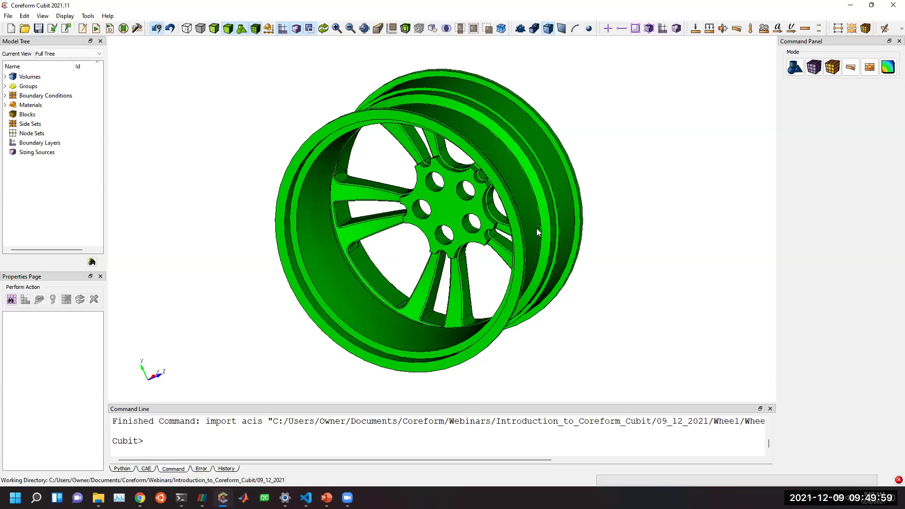
pyautogui.moveTo(533, 267)
pyautogui.mouseDown()
pyautogui.moveTo(521, 275)
pyautogui.moveTo(533, 282)
pyautogui.mouseUp()
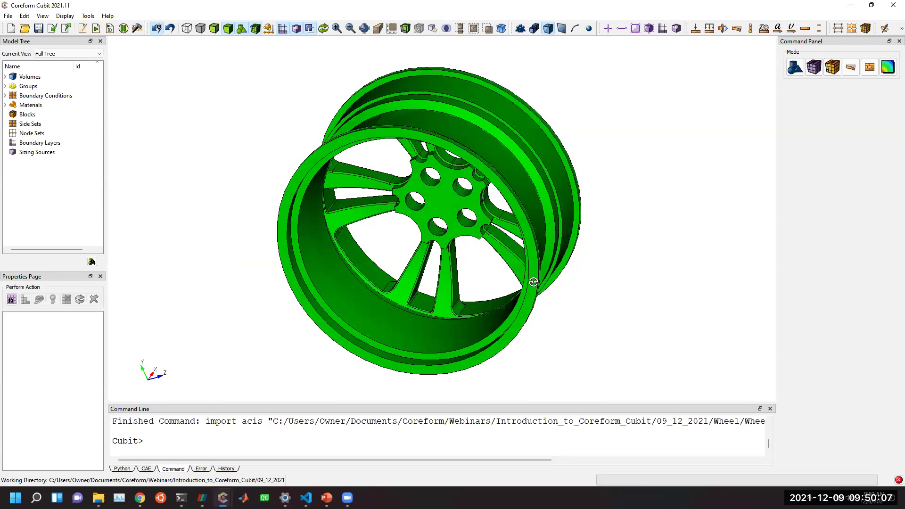
pyautogui.moveTo(533, 282)
pyautogui.mouseDown()
pyautogui.moveTo(534, 267)
pyautogui.moveTo(529, 276)
pyautogui.mouseUp()
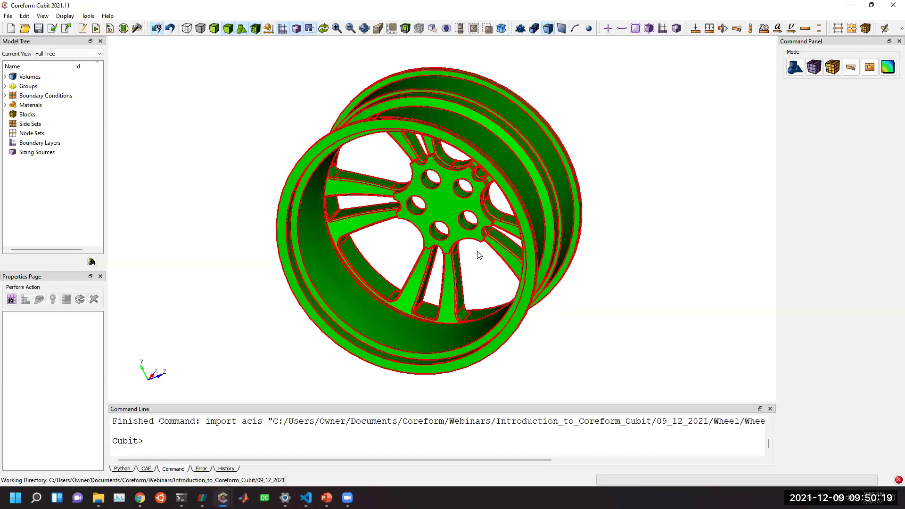
pyautogui.moveTo(488, 277); pyautogui.dragTo(311, 276)
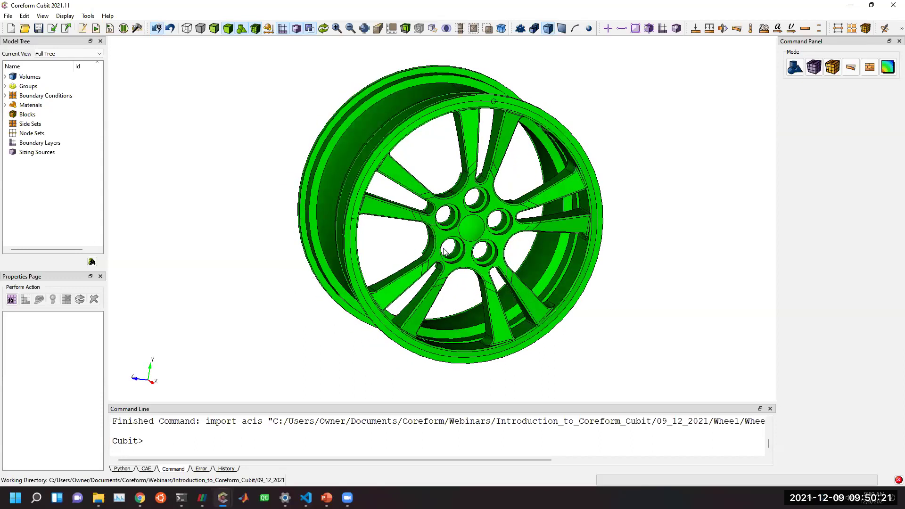
# Open the volume meshing settings and choose the Tetmesh scheme.
pyautogui.click(813, 69)
pyautogui.click(796, 98)
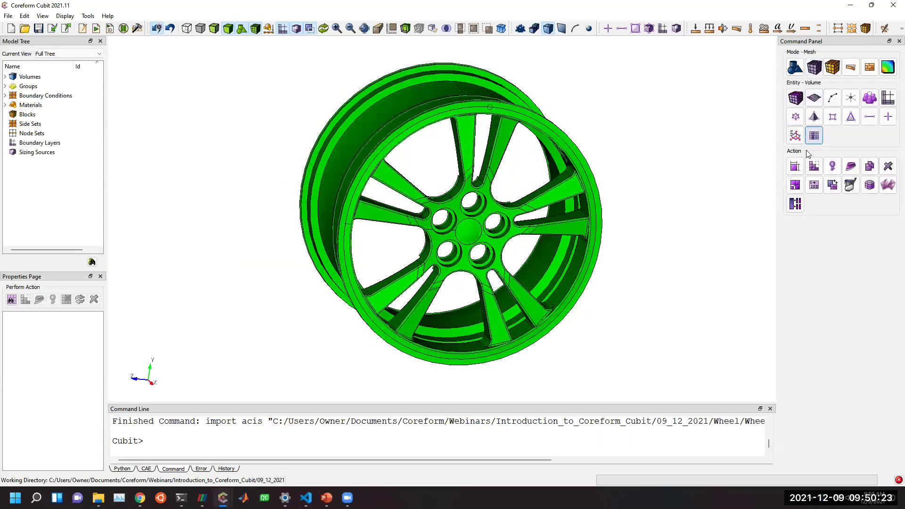
pyautogui.click(814, 166)
pyautogui.click(823, 228)
pyautogui.click(801, 271)
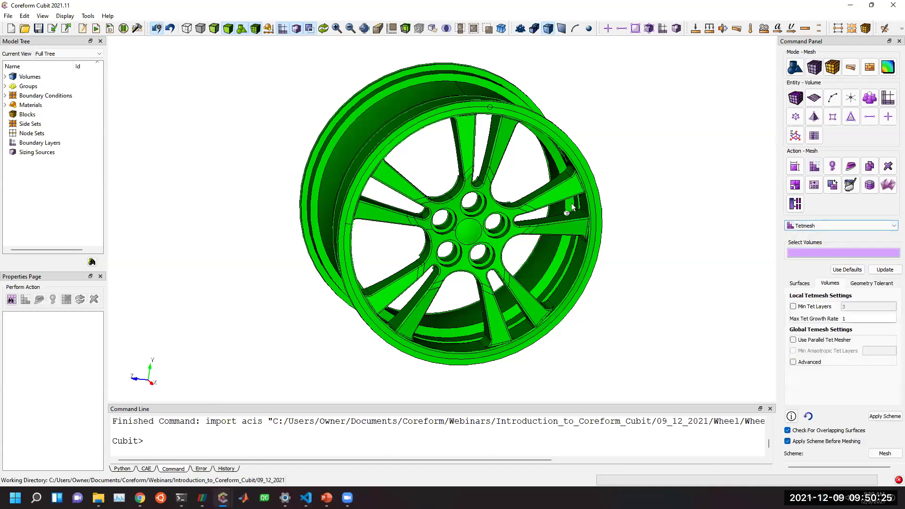
# Target all volumes of the wheel, apply the Tetmesh scheme and mesh them.
pyautogui.click(489, 228)
pyautogui.rightClick(489, 228)
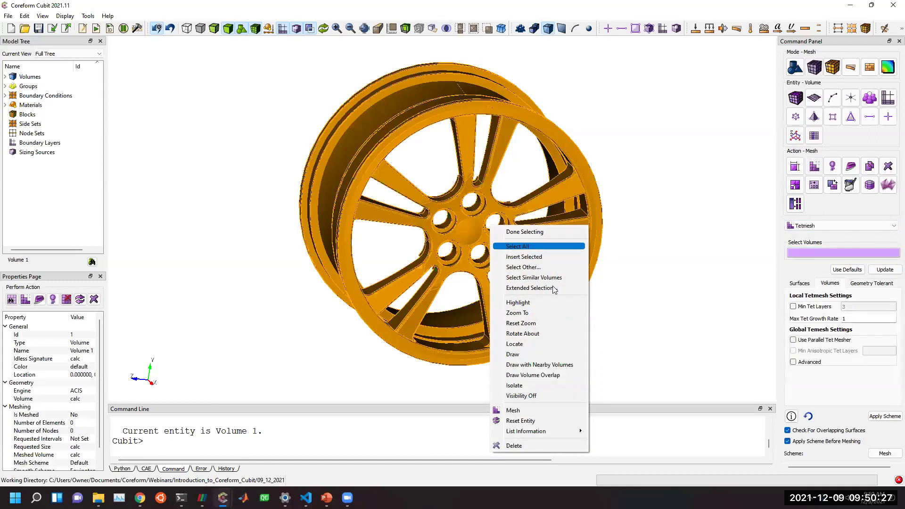
pyautogui.click(855, 249)
pyautogui.rightClick(852, 253)
pyautogui.click(870, 287)
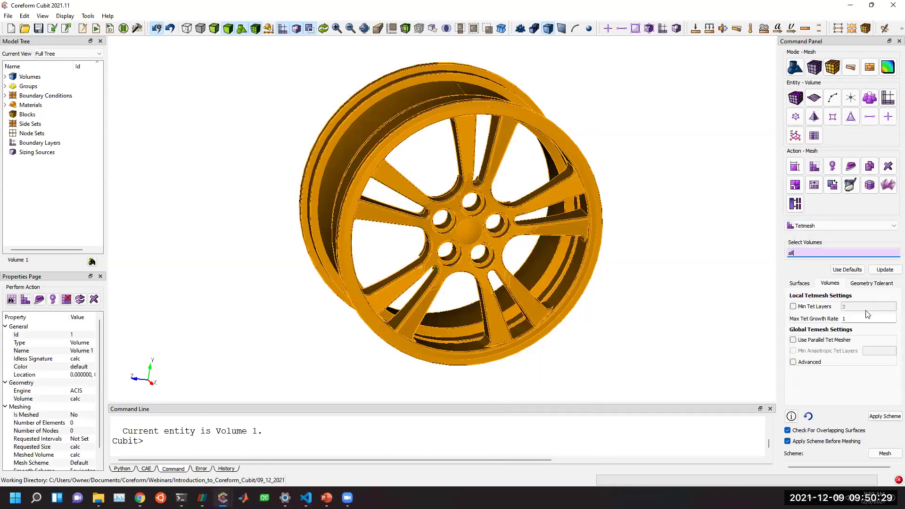
pyautogui.click(882, 417)
pyautogui.click(885, 454)
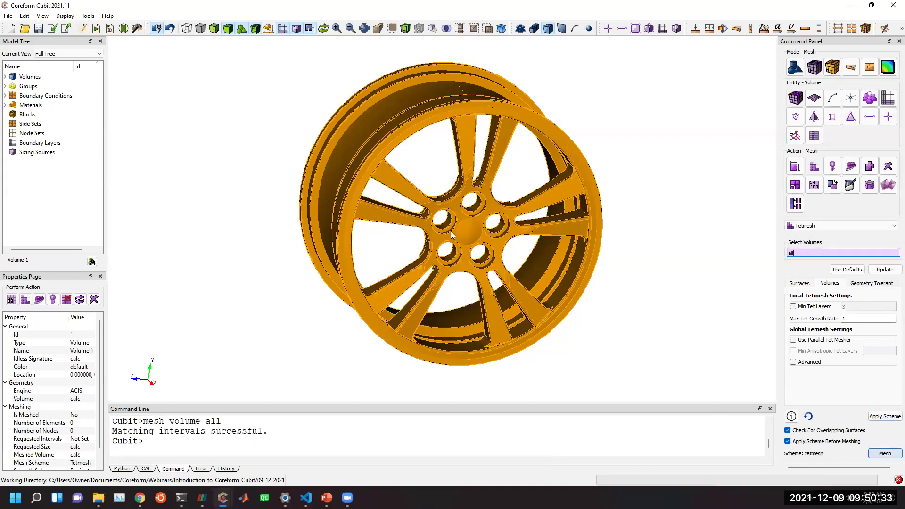
# Switch to the Cubit session with the hex-meshed block, tile its window beside the wheel session, and reset the model.
pyautogui.moveTo(222, 498)
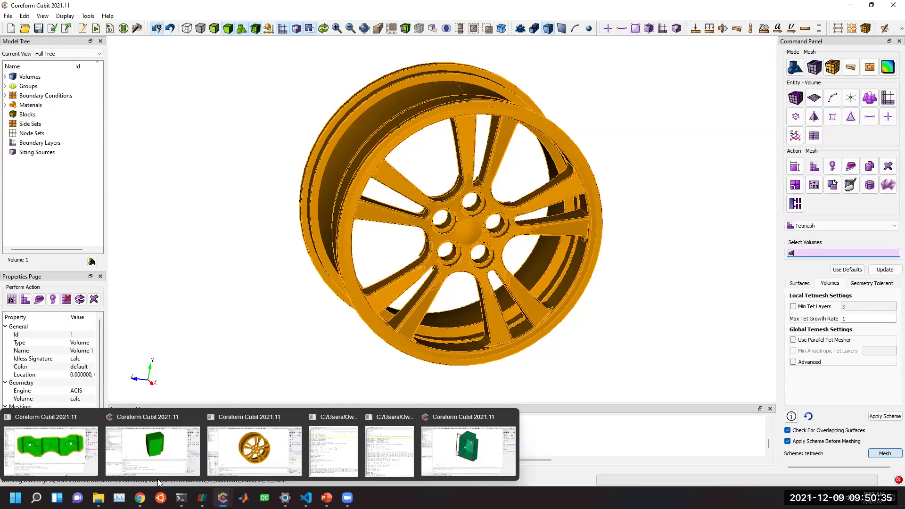
pyautogui.click(152, 450)
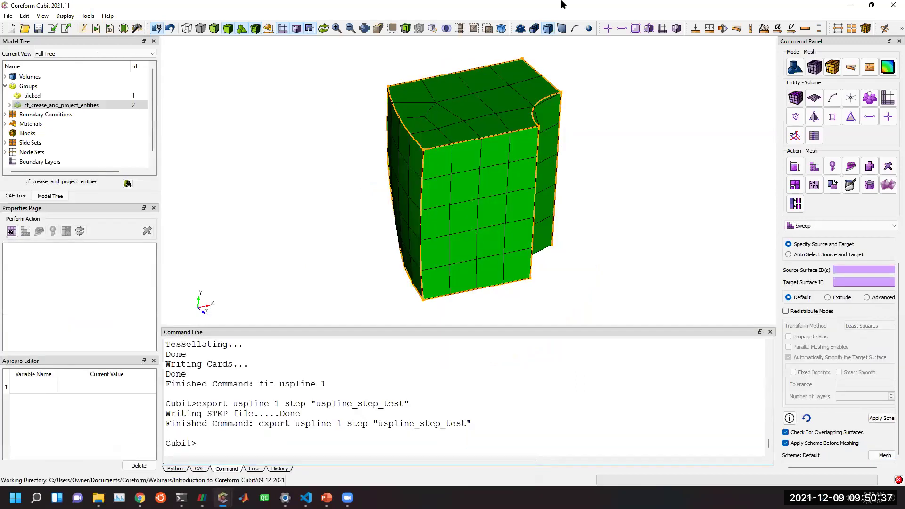
pyautogui.moveTo(564, 8); pyautogui.dragTo(904, 170)
pyautogui.click(702, 276)
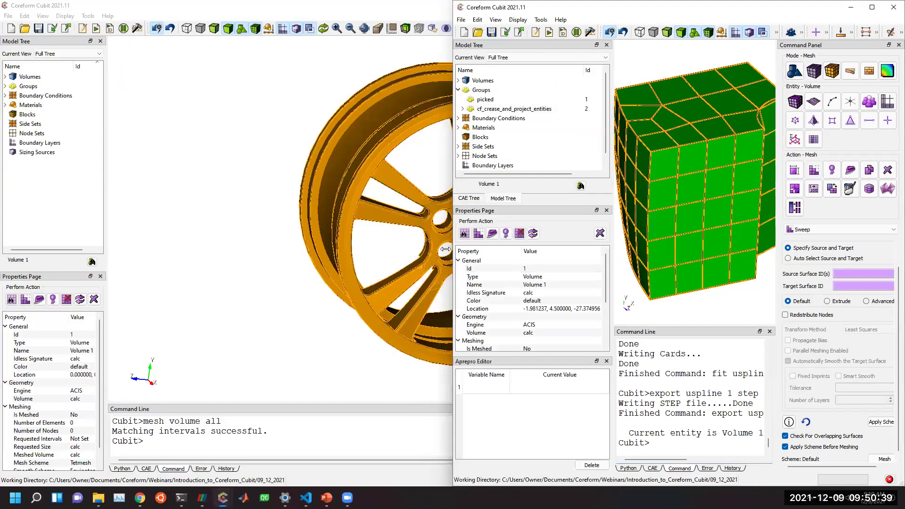
pyautogui.click(680, 410)
pyautogui.write('s')
pyautogui.press('Return')
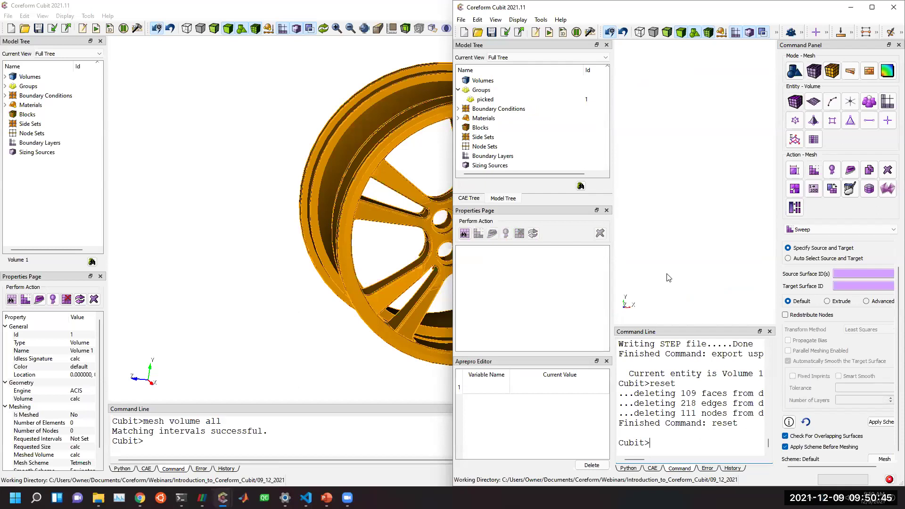
# Import the wheel geometry from the Wheel folder as an ACIS file, keeping the default import options.
pyautogui.click(461, 20)
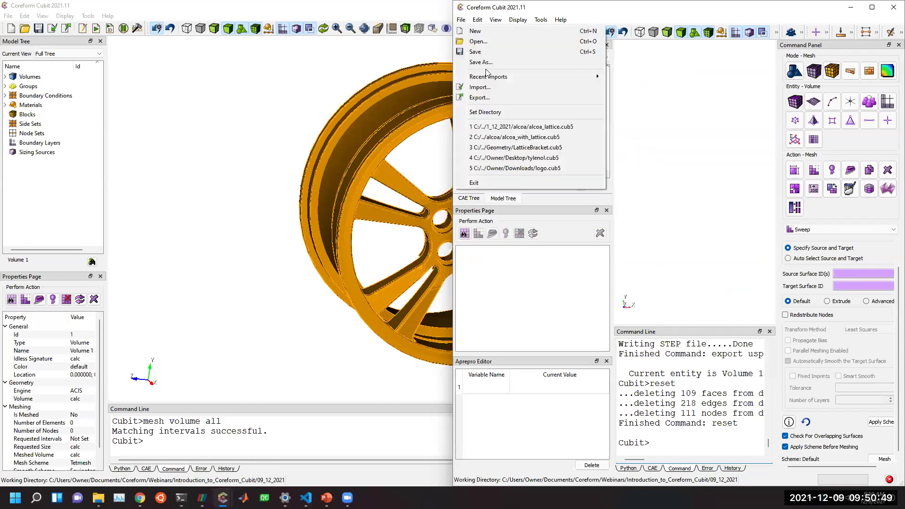
pyautogui.moveTo(486, 77)
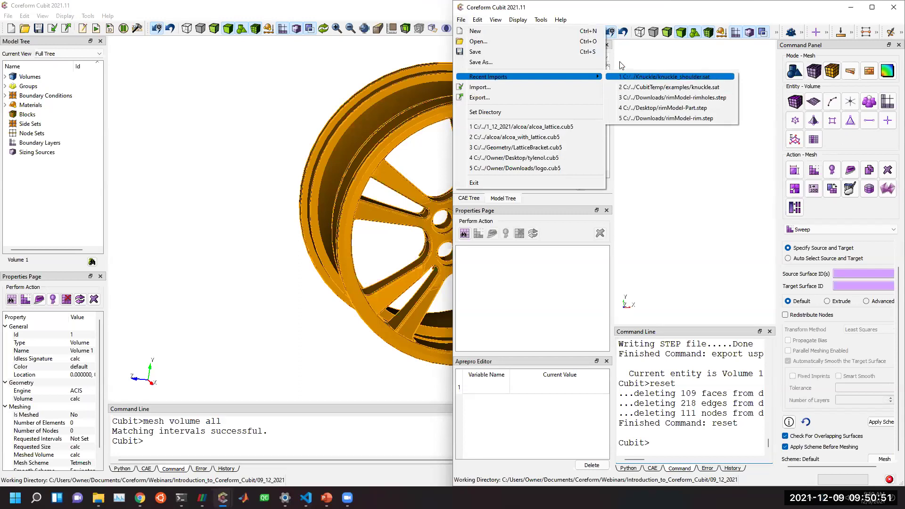
pyautogui.click(503, 87)
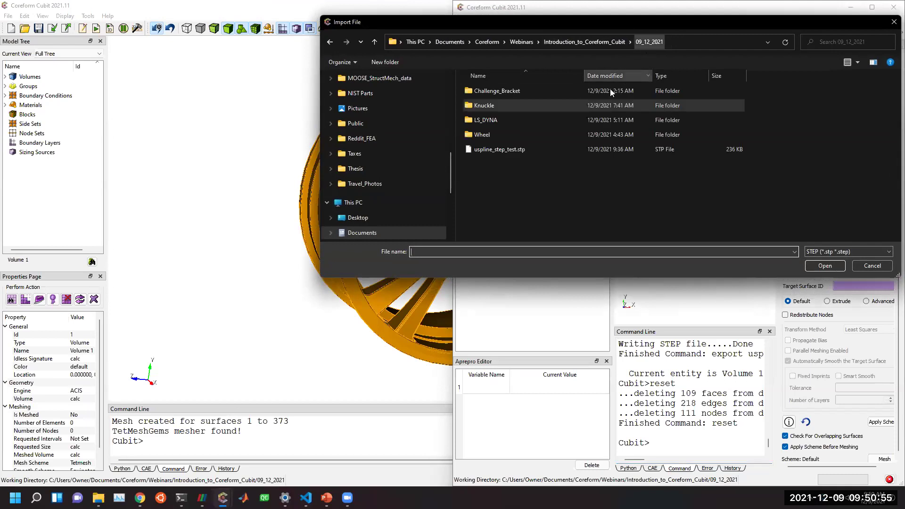
pyautogui.doubleClick(482, 134)
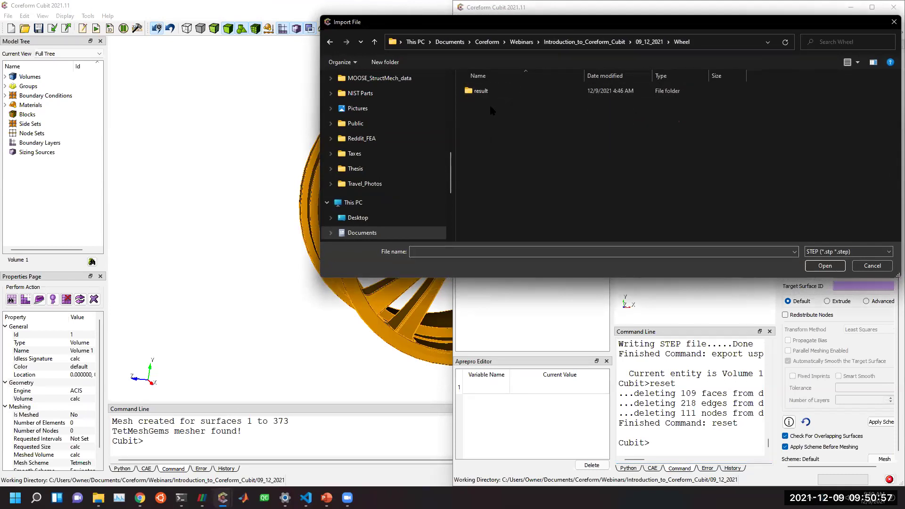
pyautogui.click(866, 253)
pyautogui.click(872, 275)
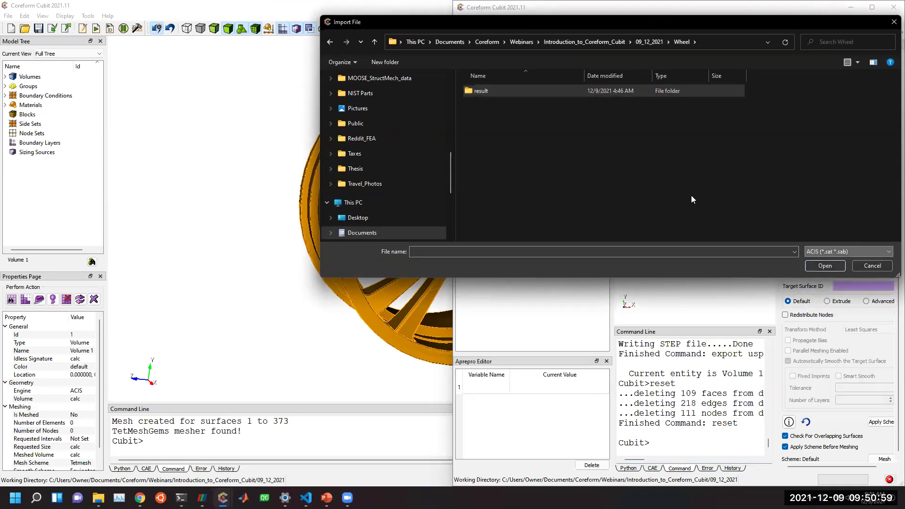
pyautogui.doubleClick(514, 121)
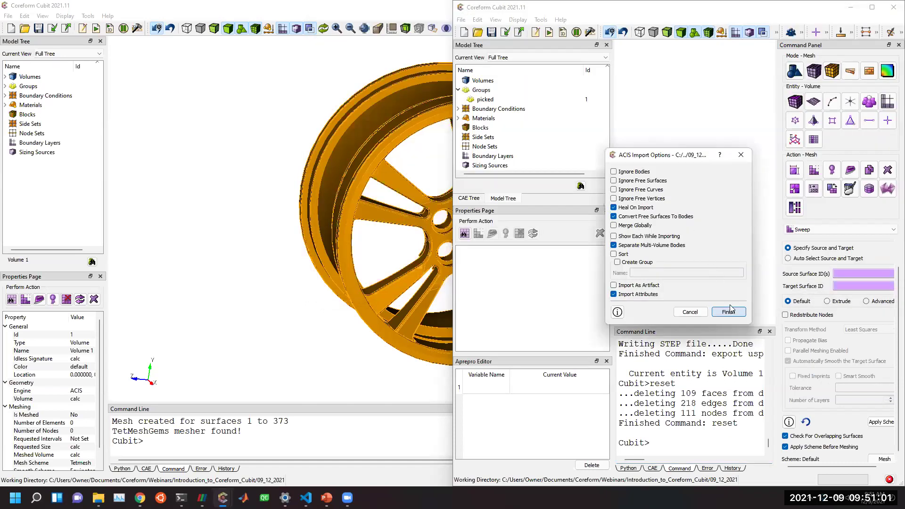
pyautogui.click(728, 313)
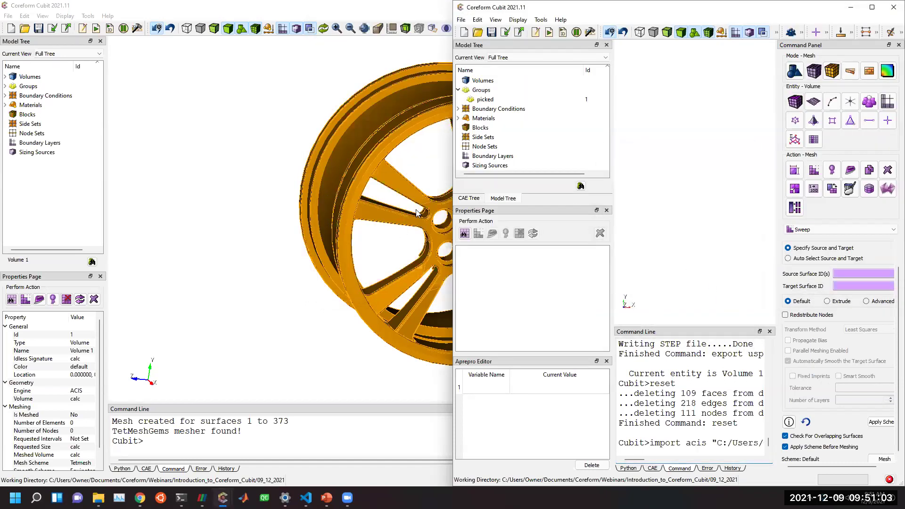
# Return to the tet-meshed wheel session and examine the triangle mesh around the spokes, hub and rim.
pyautogui.click(264, 234)
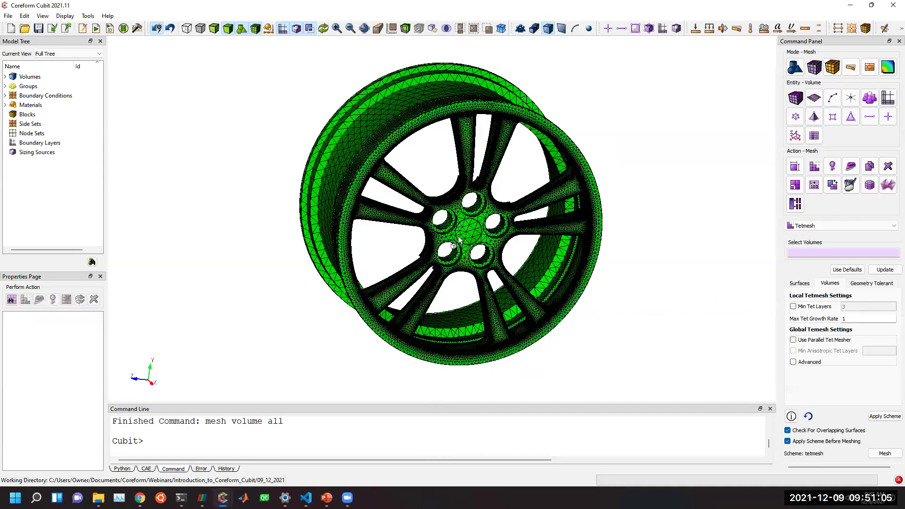
pyautogui.scroll(6, 459, 240)
pyautogui.scroll(-5, 606, 194)
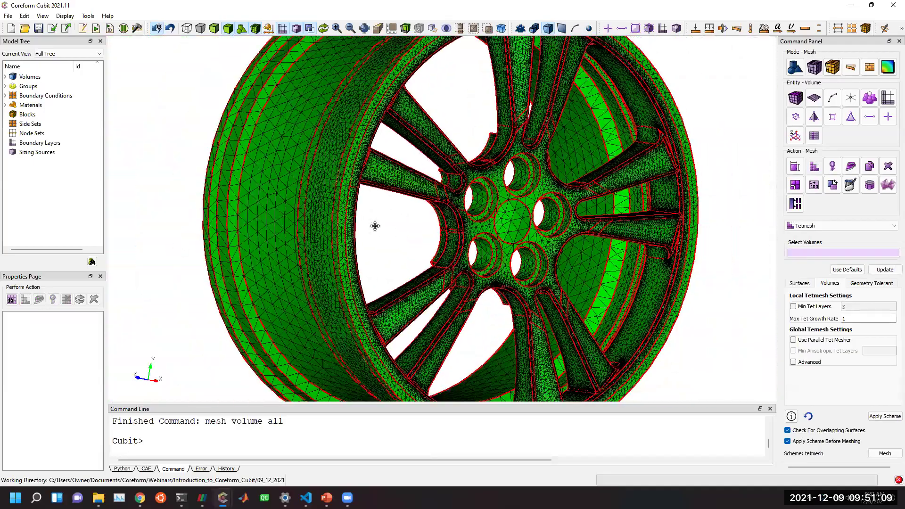
pyautogui.moveTo(375, 227); pyautogui.dragTo(398, 249)
pyautogui.scroll(6, 400, 236)
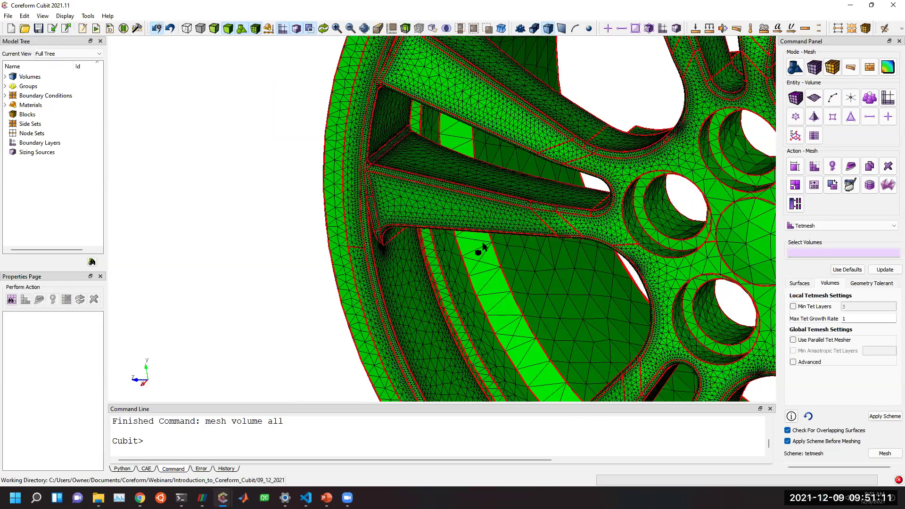
pyautogui.scroll(3, 477, 189)
pyautogui.scroll(-5, 557, 176)
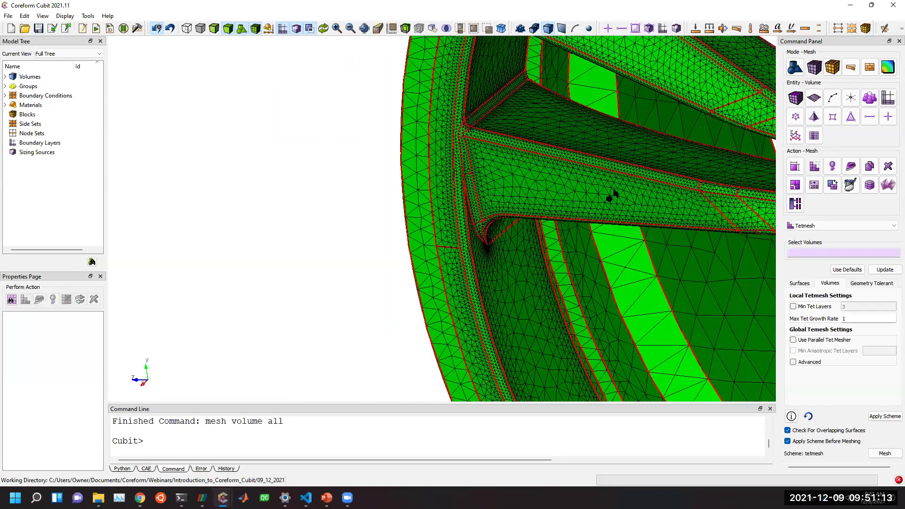
# Switch to the Cubit session with the newly imported wheel, maximize its window and inspect the unmeshed wheel geometry in an angled view.
pyautogui.scroll(-5, 443, 219)
pyautogui.moveTo(471, 141); pyautogui.dragTo(519, 17)
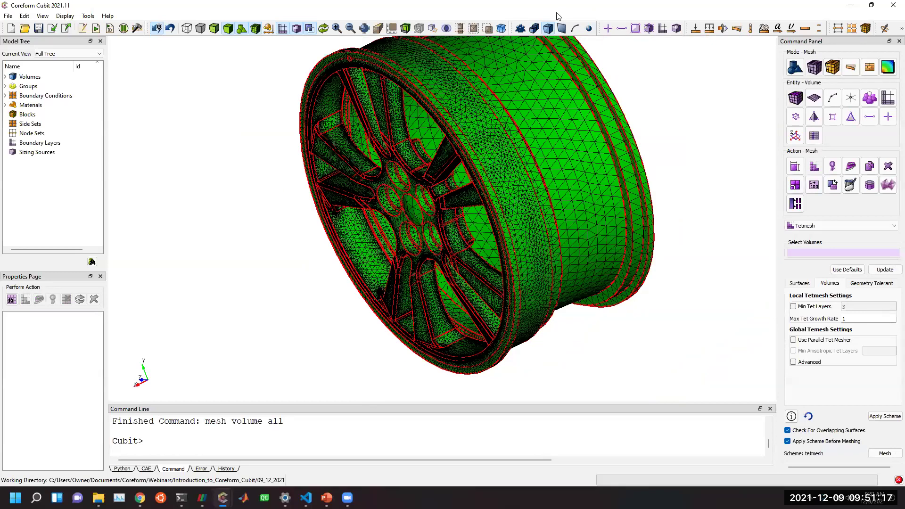
pyautogui.hotkey('alt', 'Tab')
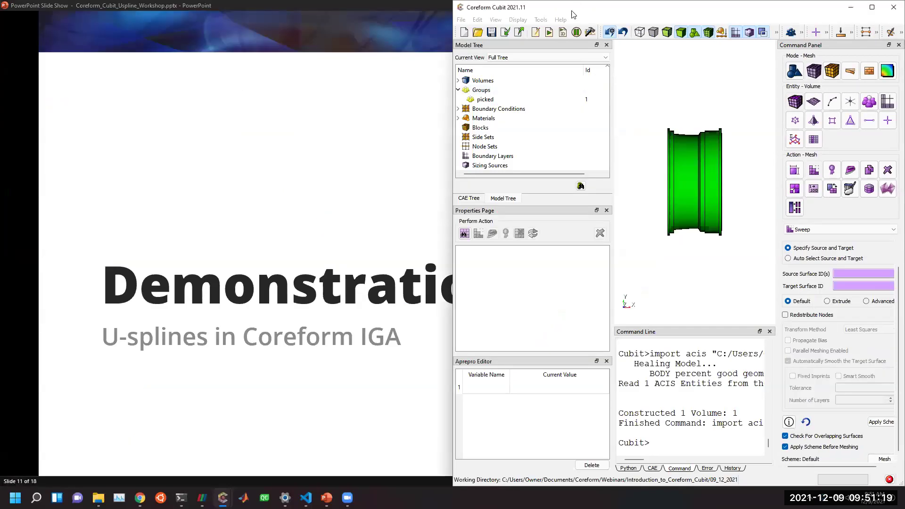
pyautogui.moveTo(572, 11); pyautogui.dragTo(300, 1)
pyautogui.moveTo(441, 268); pyautogui.dragTo(287, 200)
pyautogui.scroll(3, 448, 203)
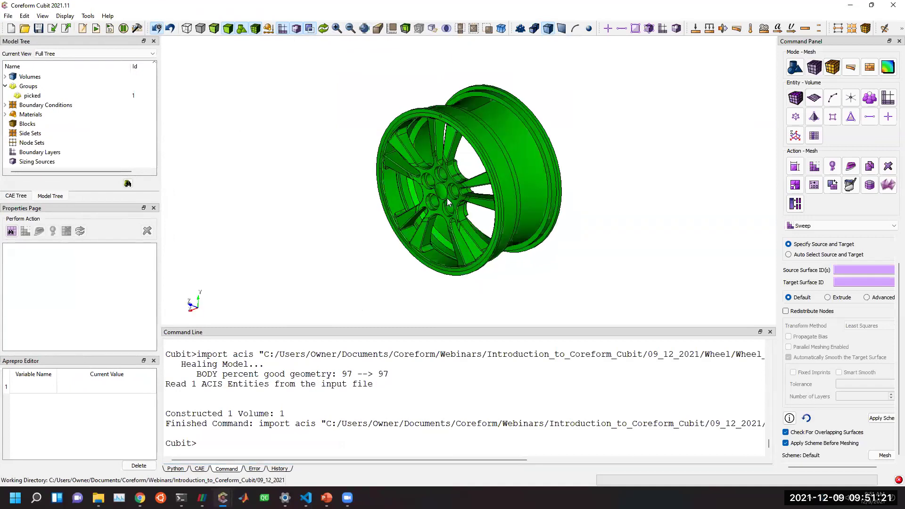
pyautogui.scroll(4, 448, 203)
pyautogui.click(531, 265)
pyautogui.scroll(-3, 530, 267)
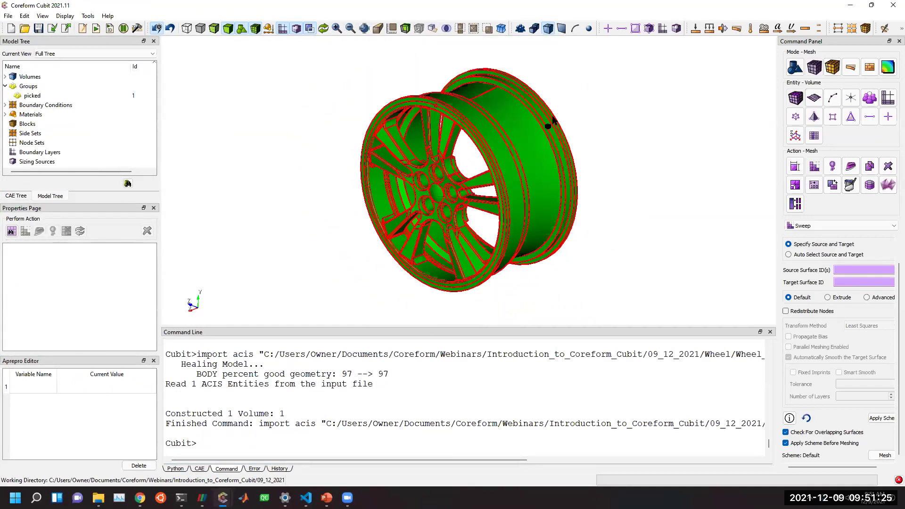
pyautogui.click(625, 217)
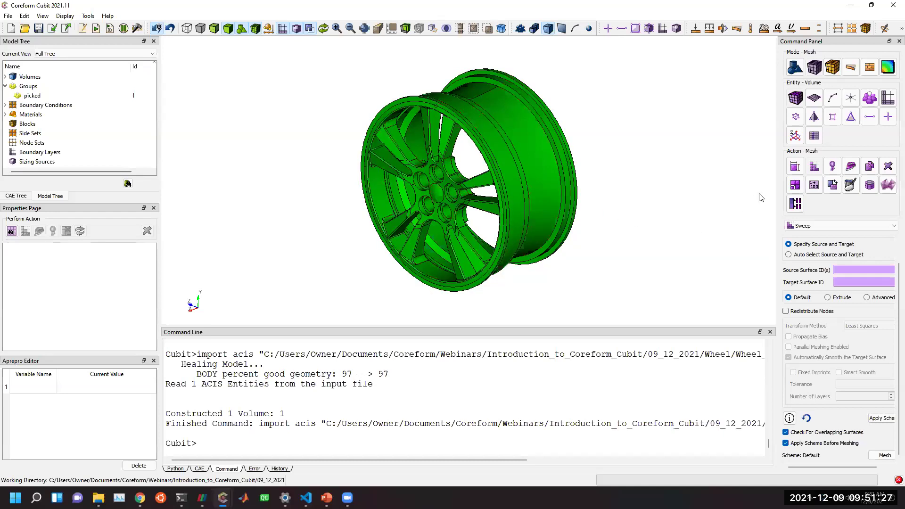
# Create a bounding box brick around the wheel volume, extended by a percentage of 10.
pyautogui.click(795, 68)
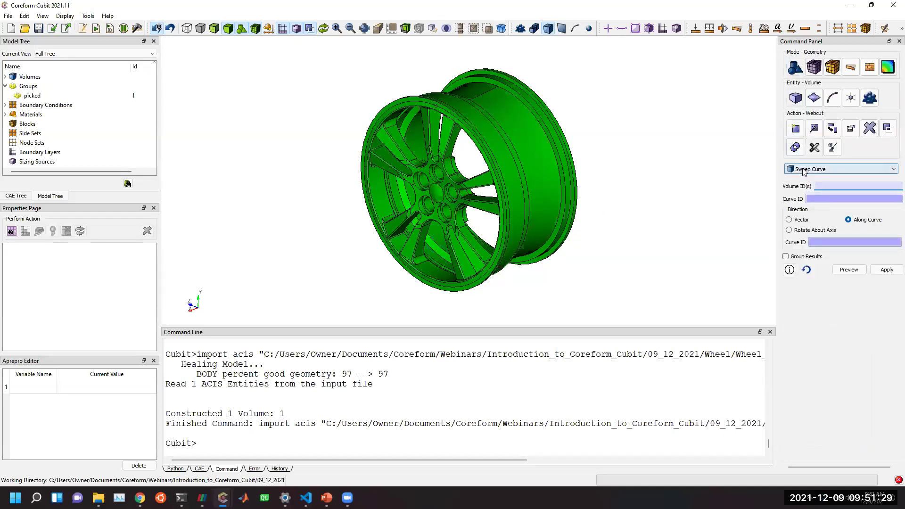
pyautogui.click(795, 128)
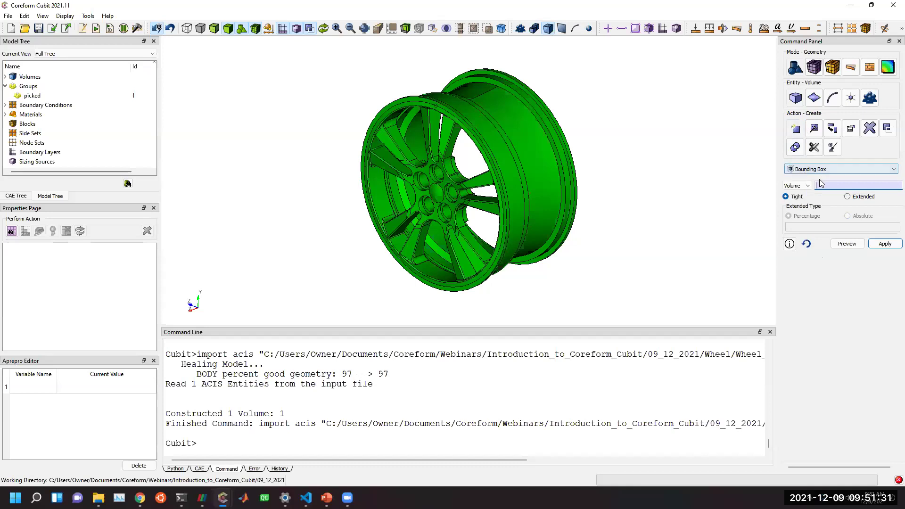
pyautogui.click(847, 197)
pyautogui.click(843, 185)
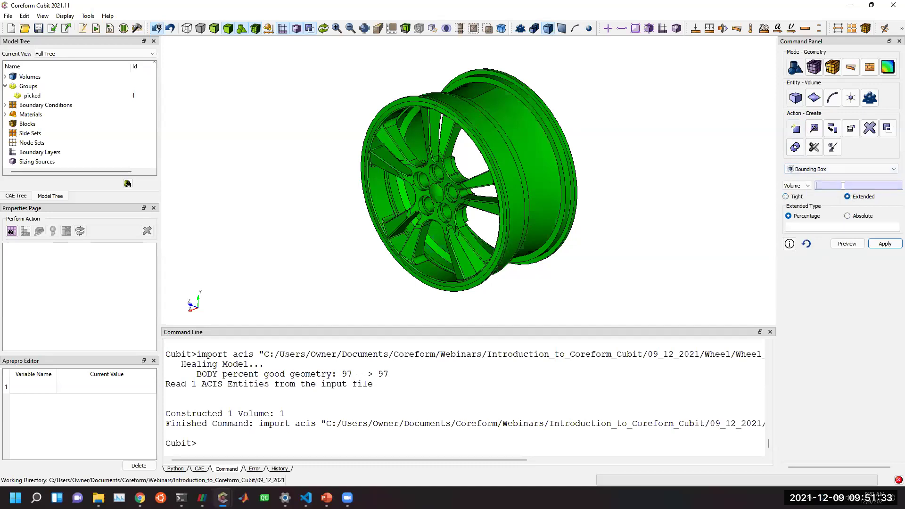
pyautogui.click(532, 198)
pyautogui.click(833, 228)
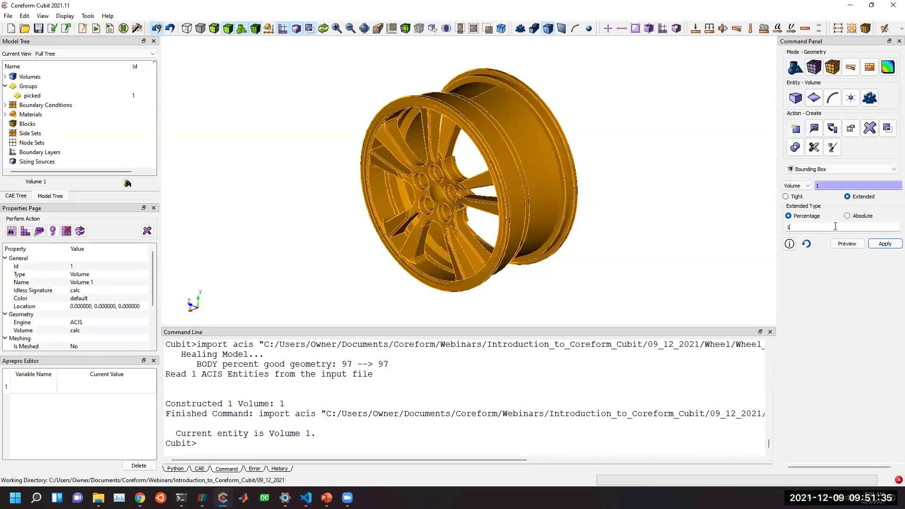
pyautogui.click(885, 243)
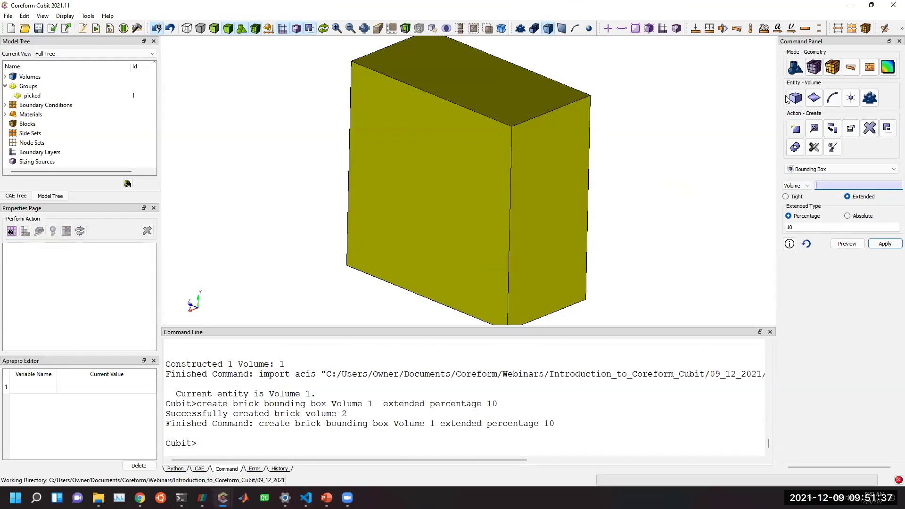
# Webcut the bounding brick, volume 2, with a sheet extended from the wheel's outer rim surface 18, using transparent display to pick it.
pyautogui.click(815, 130)
pyautogui.click(818, 168)
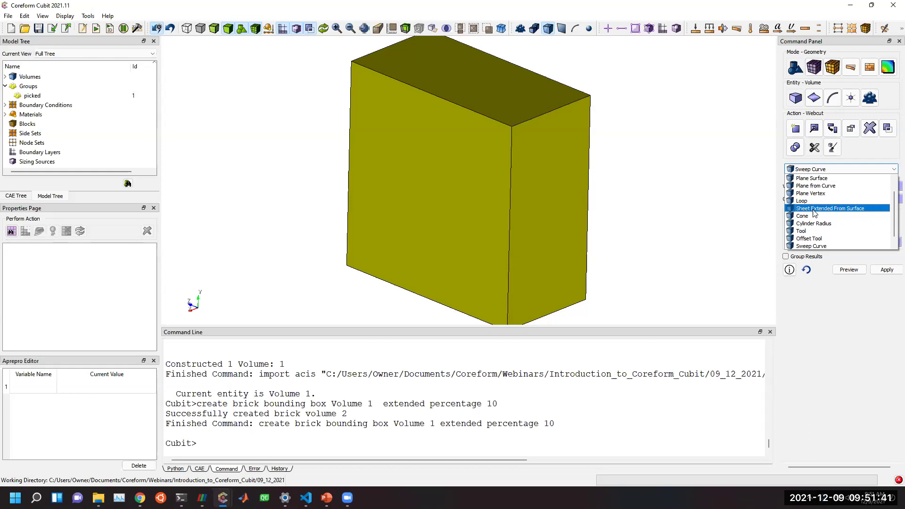
pyautogui.click(813, 208)
pyautogui.click(228, 28)
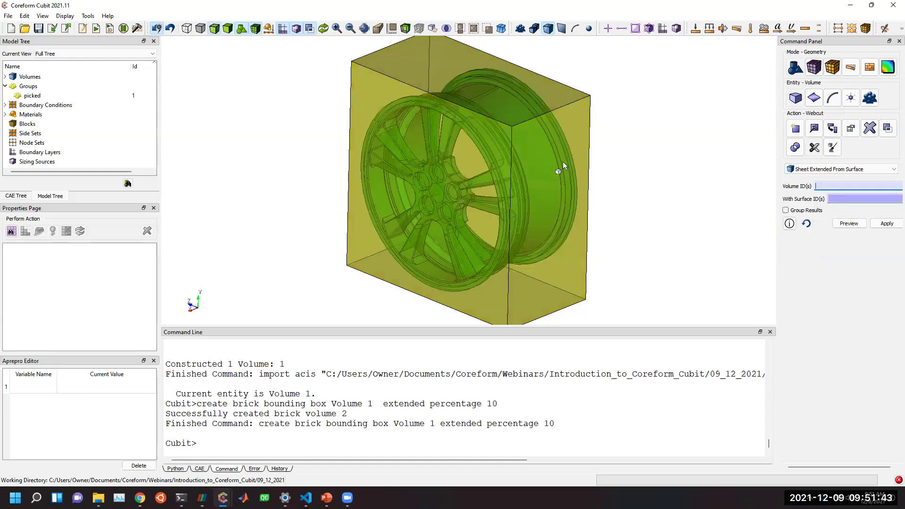
pyautogui.click(591, 156)
pyautogui.scroll(5, 683, 208)
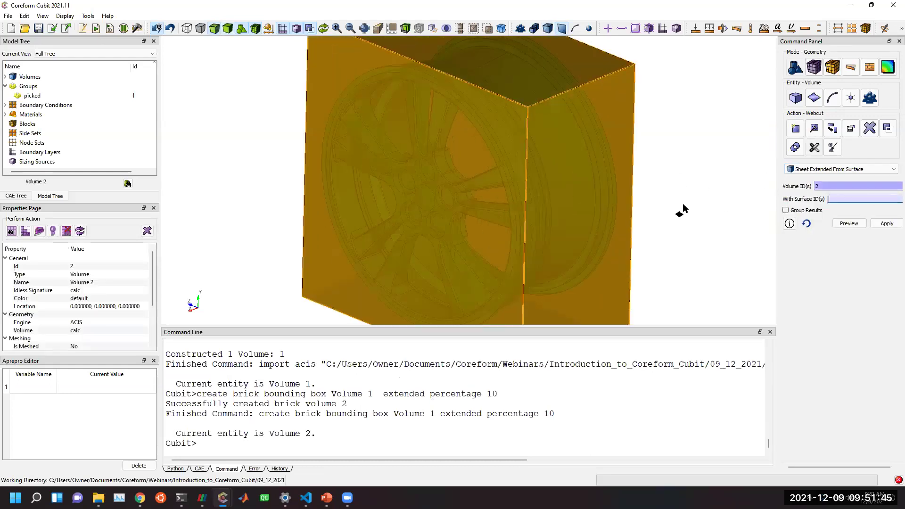
pyautogui.scroll(2, 570, 101)
pyautogui.click(572, 104)
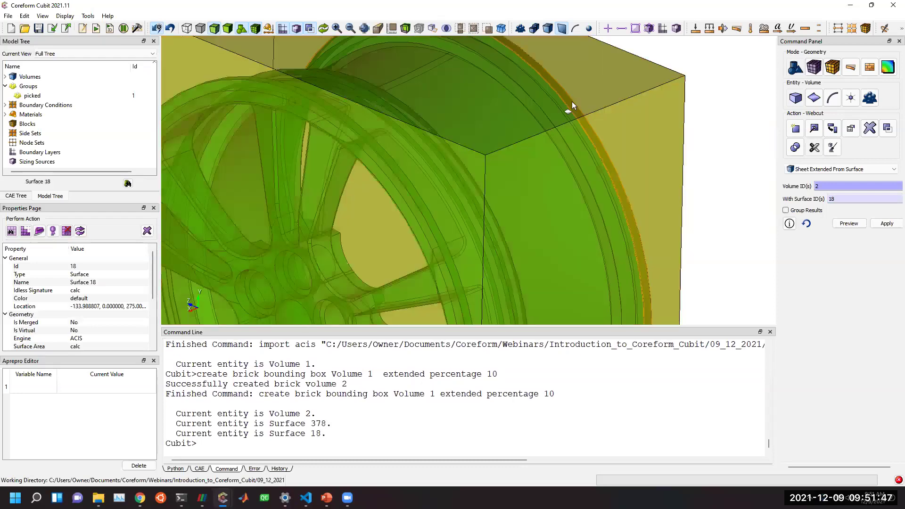
pyautogui.click(849, 224)
pyautogui.click(887, 223)
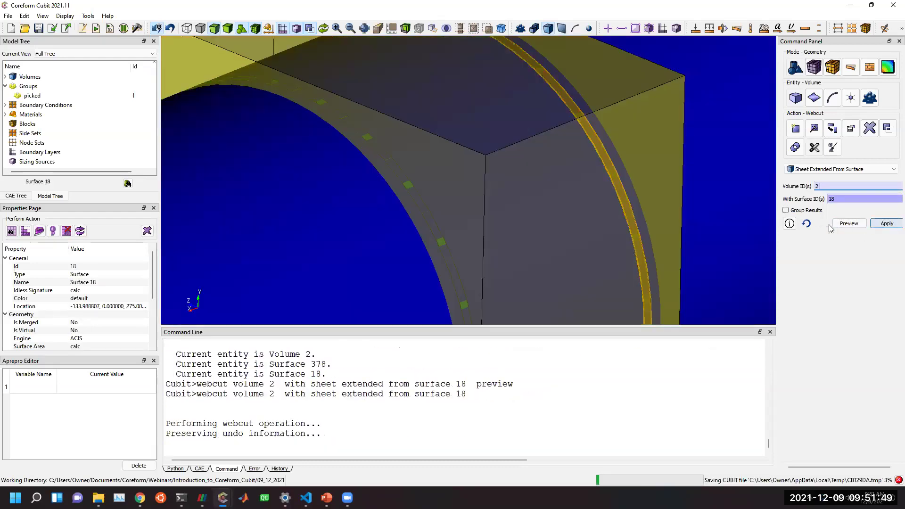
# Delete volume 2, the outer piece of the cut brick surrounding the cylinder.
pyautogui.click(655, 162)
pyautogui.press('Delete')
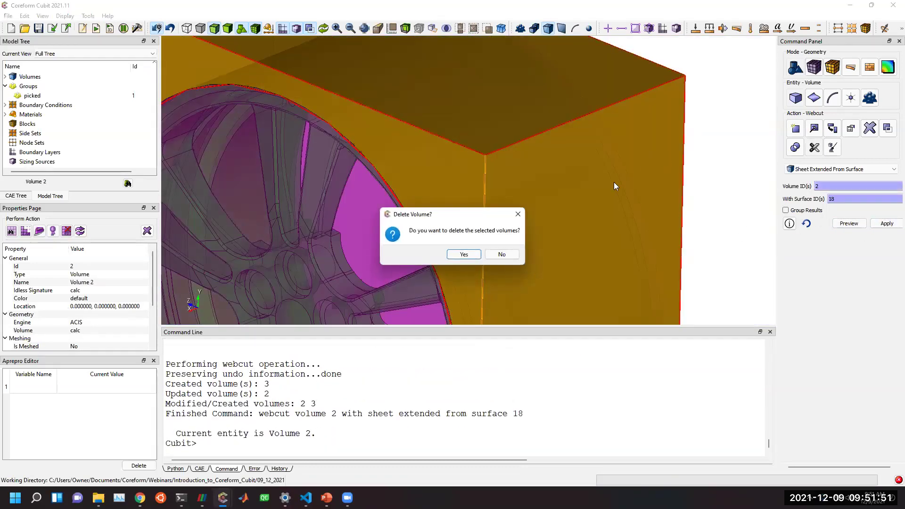
pyautogui.click(466, 255)
# Scale the remaining cylinder, volume 3, with axis-dependent factors X 1.0, Y 1.05 and Z 1.05.
pyautogui.scroll(-4, 688, 168)
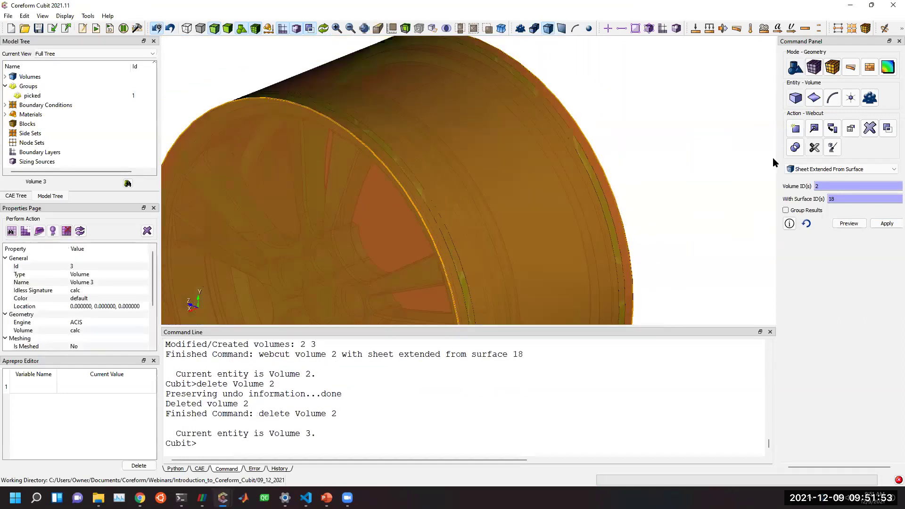
pyautogui.scroll(-2, 744, 147)
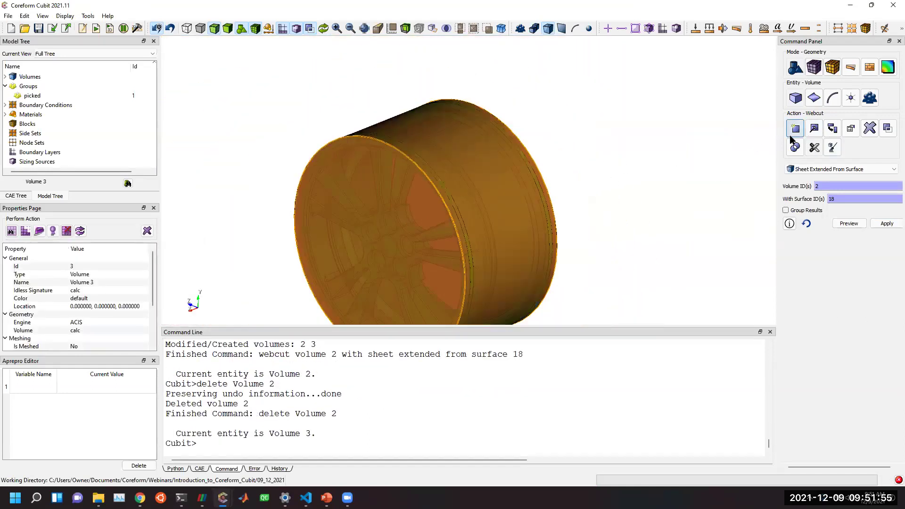
pyautogui.scroll(-2, 555, 212)
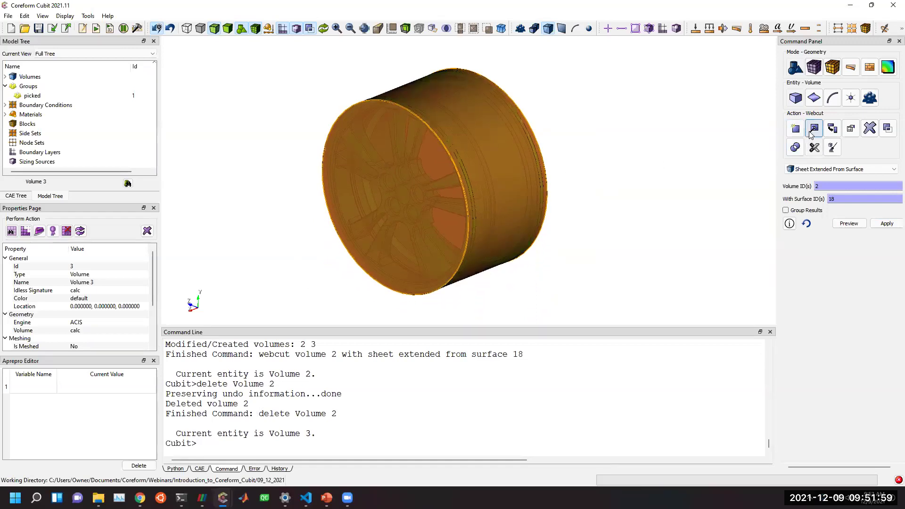
pyautogui.click(832, 129)
pyautogui.click(811, 169)
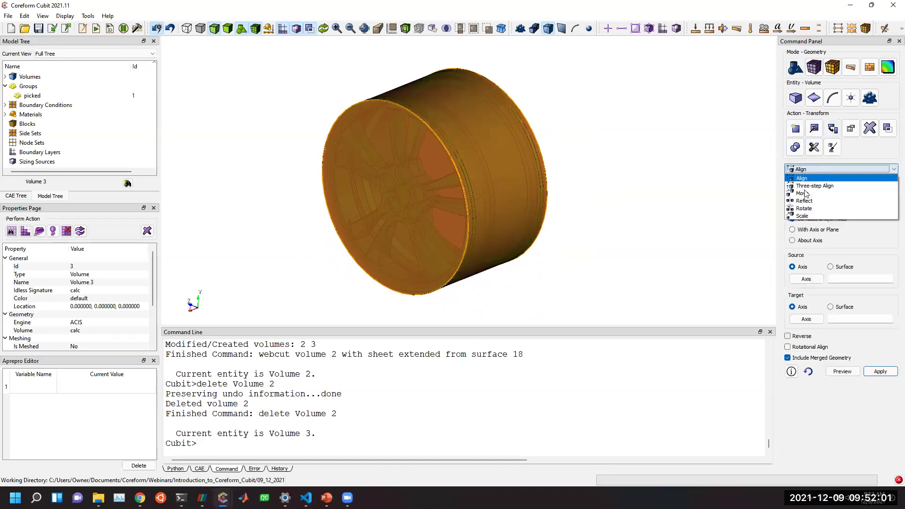
pyautogui.click(809, 216)
pyautogui.click(813, 217)
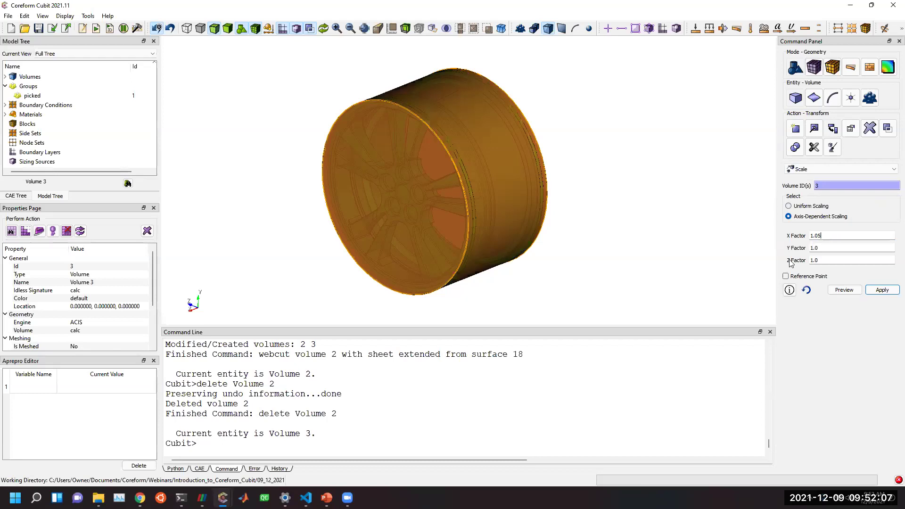
pyautogui.click(850, 248)
pyautogui.press('Tab')
pyautogui.press('Return')
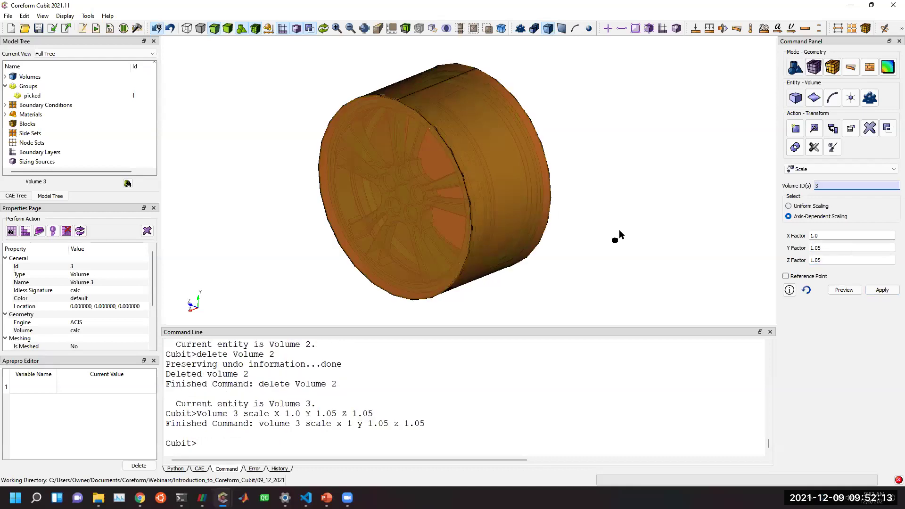
pyautogui.click(615, 239)
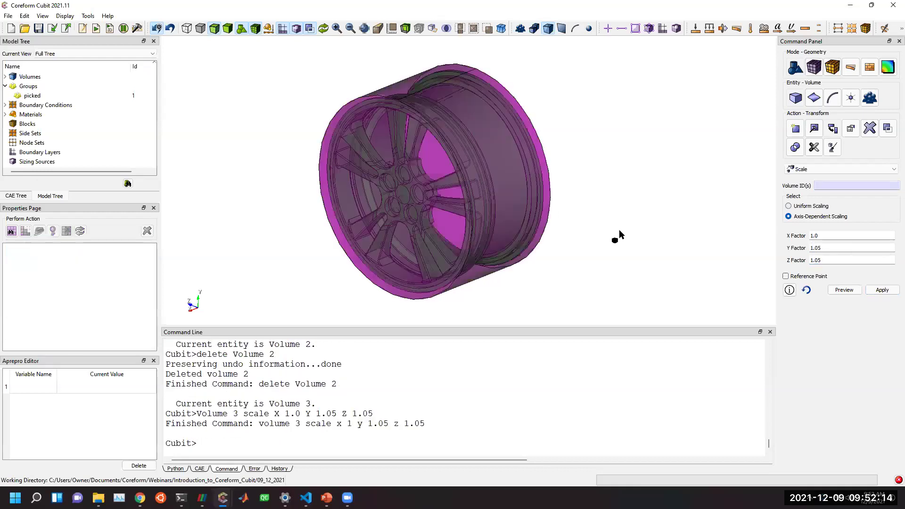
# Return the display to opaque shading and renumber the entities with the compress command.
pyautogui.click(230, 29)
pyautogui.click(336, 404)
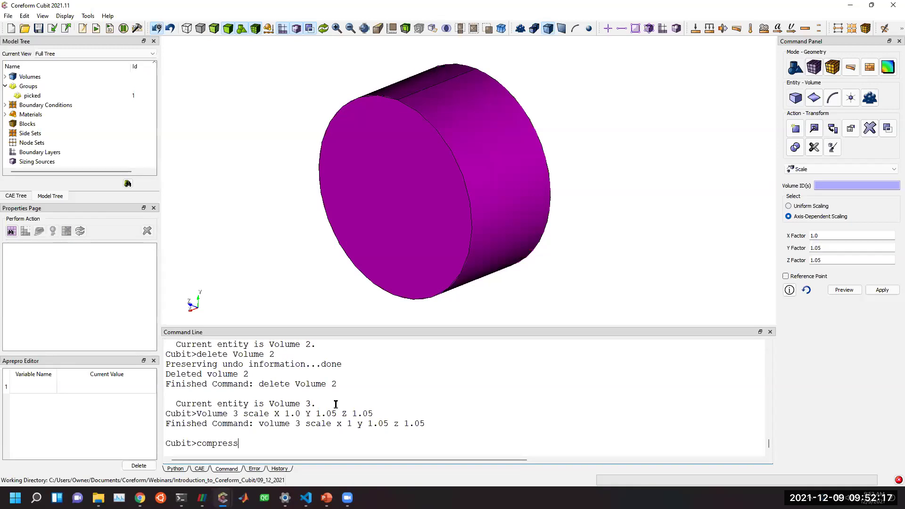
pyautogui.press('Return')
# Apply the Circle scheme to the cylinder's flat end face, surface 376, and mesh it.
pyautogui.moveTo(482, 224); pyautogui.dragTo(529, 184, button='middle')
pyautogui.click(814, 67)
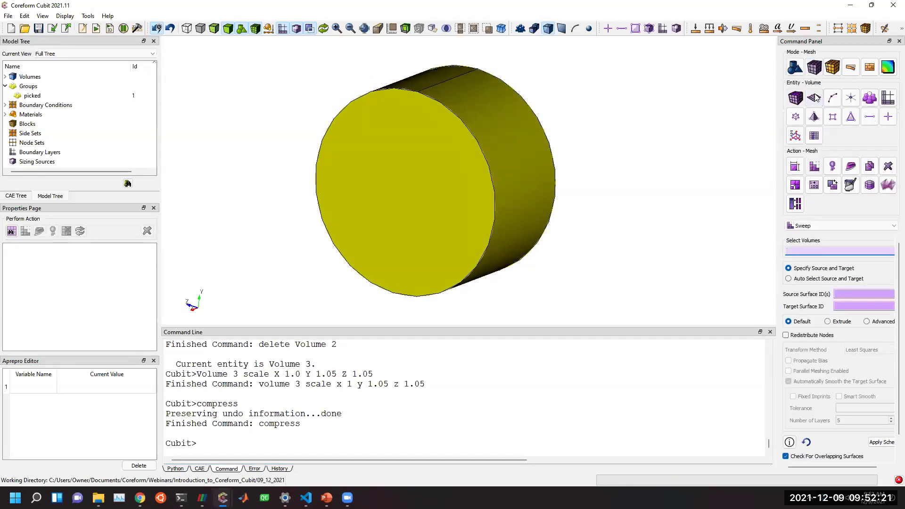
pyautogui.click(815, 98)
pyautogui.click(816, 207)
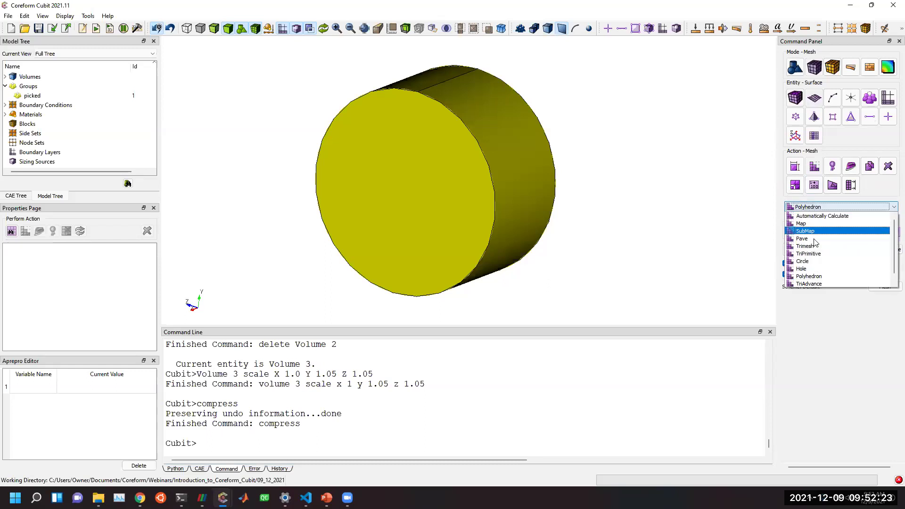
pyautogui.click(809, 262)
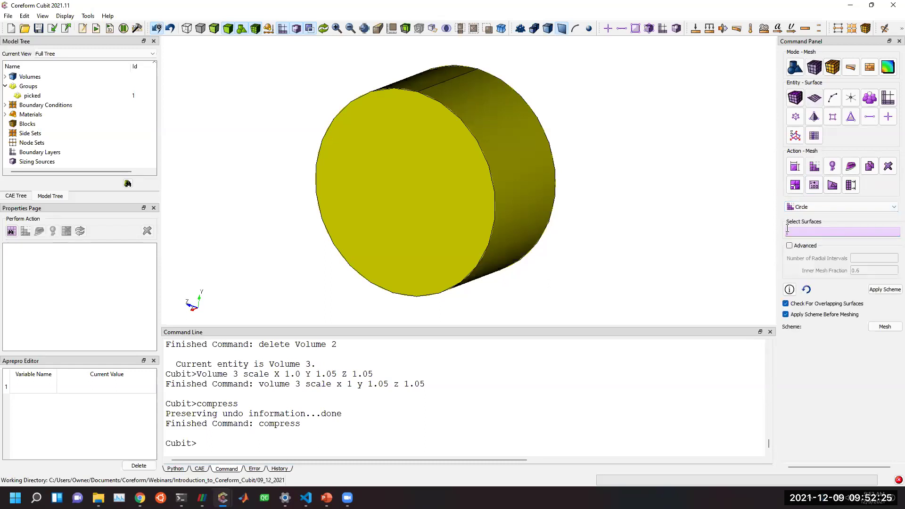
pyautogui.click(483, 216)
pyautogui.rightClick(484, 216)
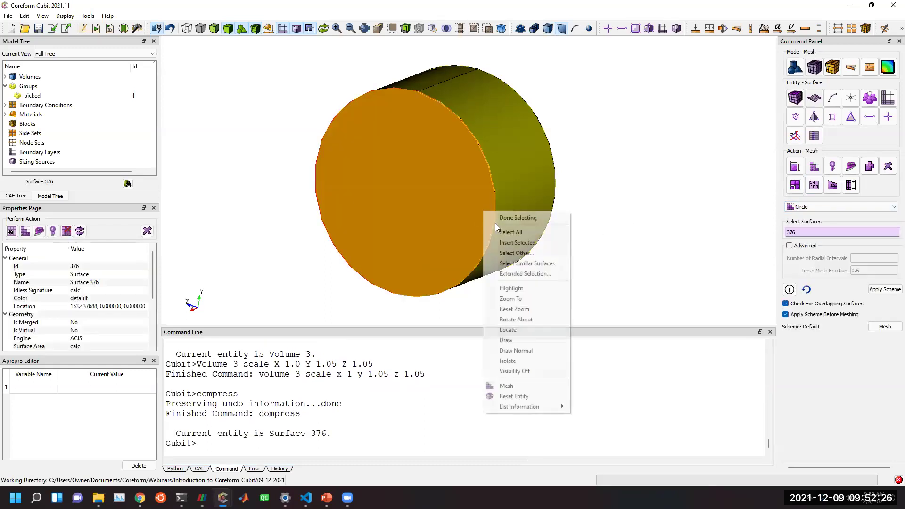
pyautogui.click(885, 290)
pyautogui.click(885, 326)
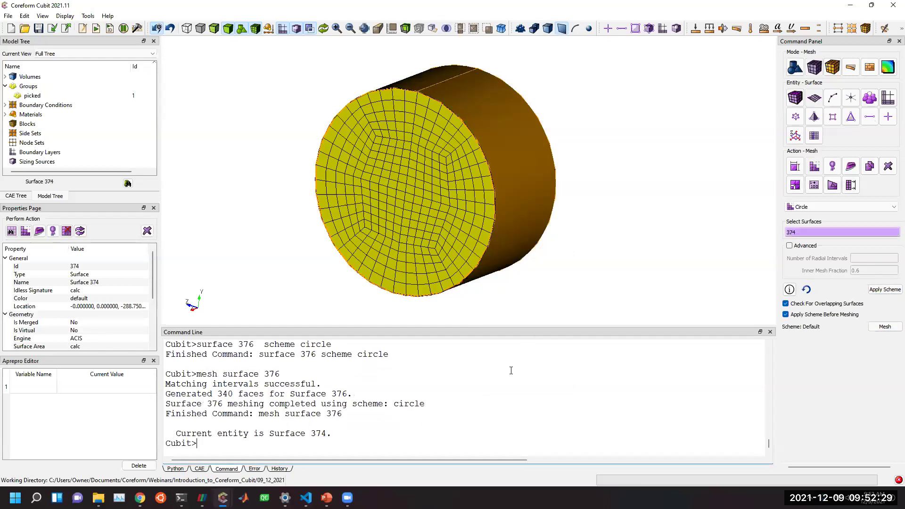
# Mesh cylinder volume 2 with the Sweep scheme, using surface 376 as source and the opposite end face 375 as target.
pyautogui.moveTo(590, 231); pyautogui.dragTo(555, 196)
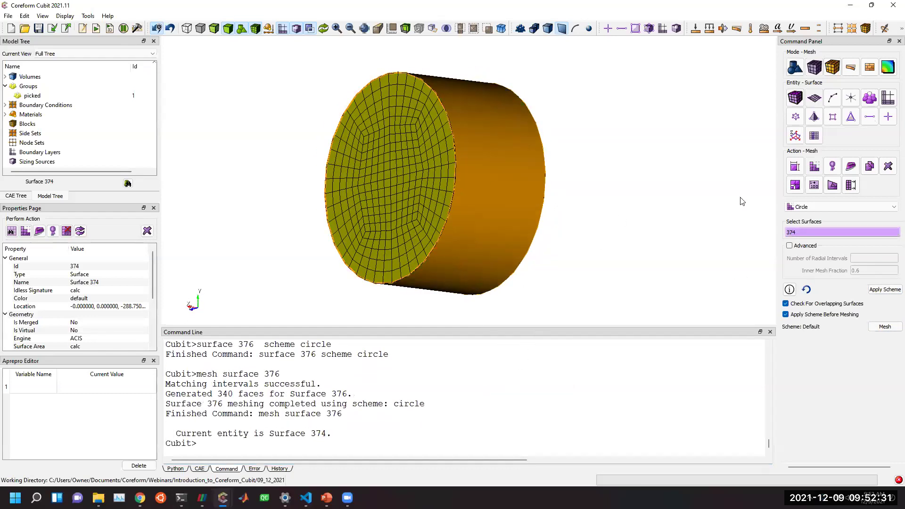
pyautogui.click(797, 98)
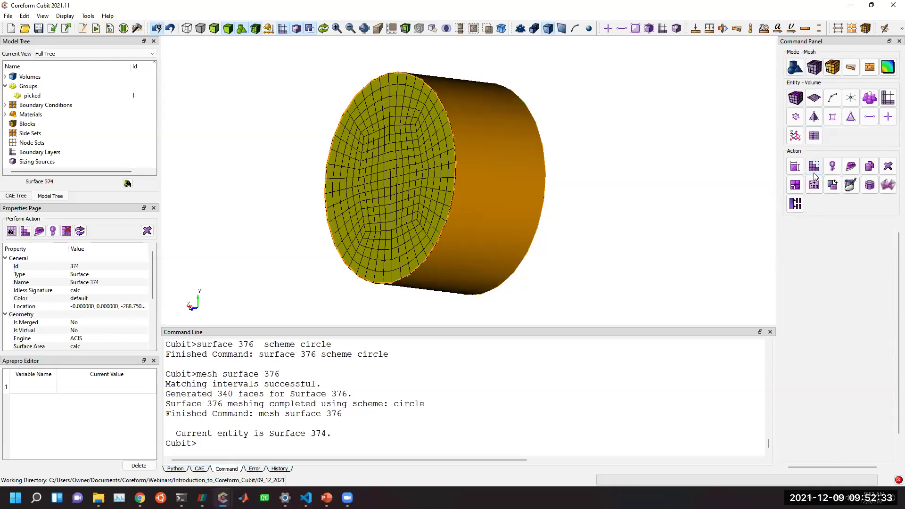
pyautogui.click(818, 226)
pyautogui.click(817, 257)
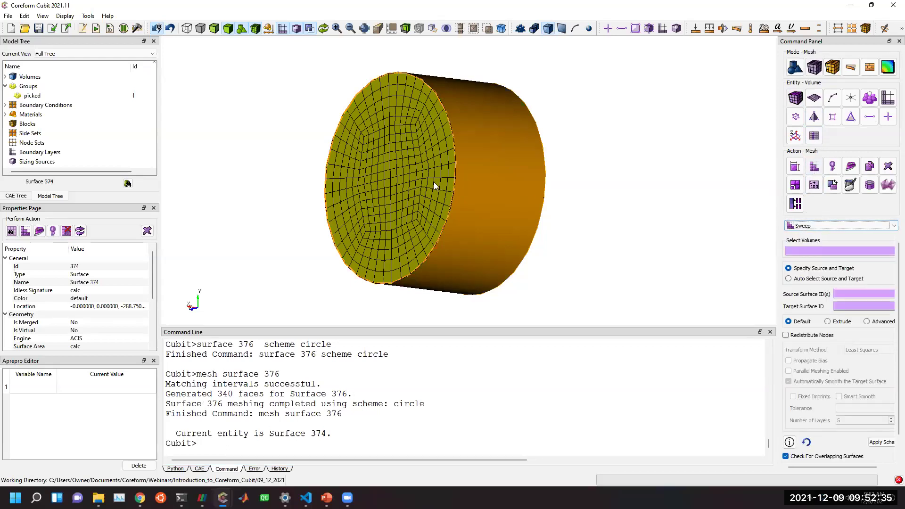
pyautogui.click(863, 294)
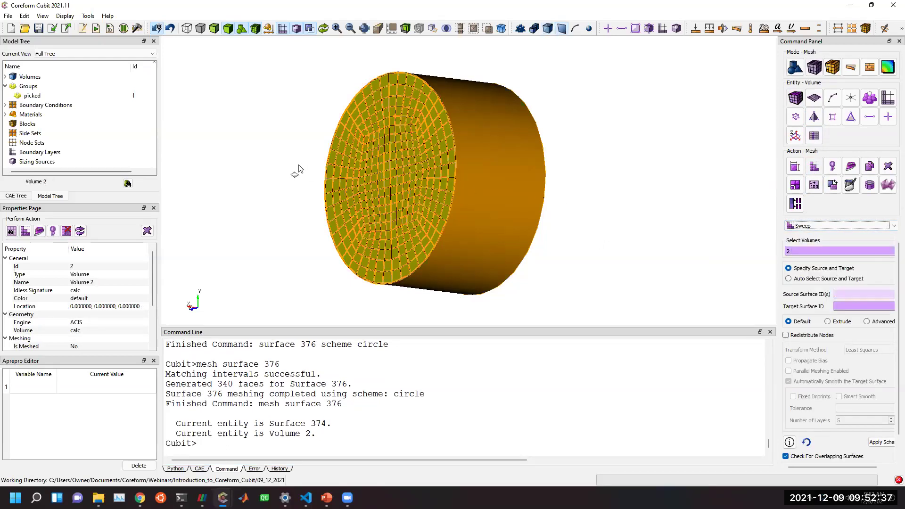
pyautogui.click(445, 185)
pyautogui.moveTo(377, 170); pyautogui.dragTo(300, 172)
pyautogui.click(837, 309)
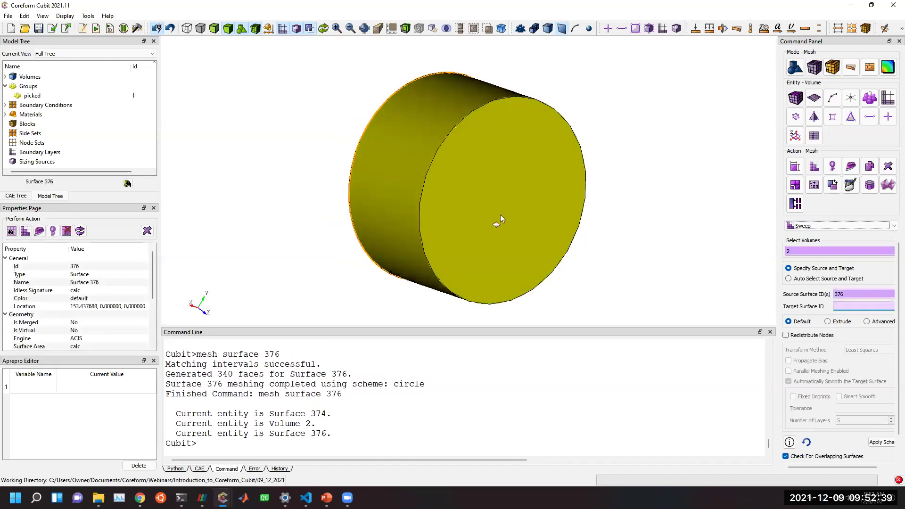
pyautogui.click(499, 222)
pyautogui.scroll(-2, 864, 421)
pyautogui.click(883, 456)
pyautogui.click(621, 276)
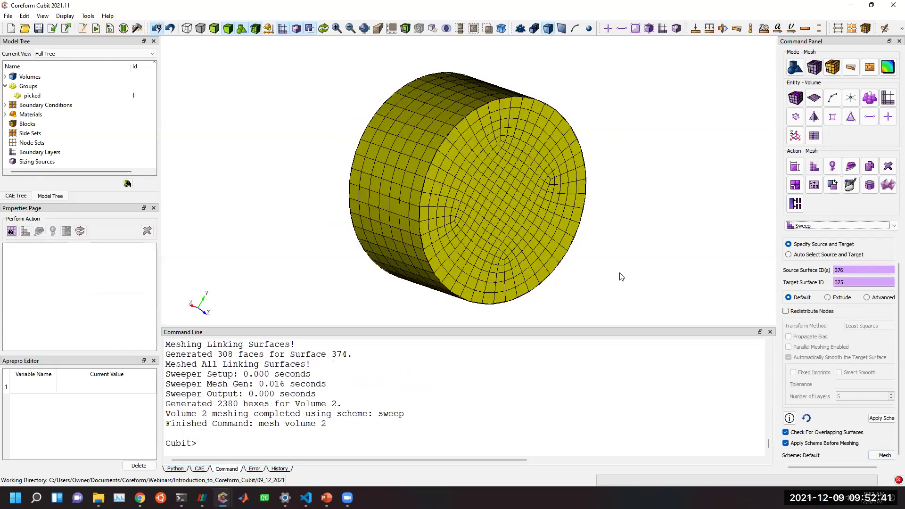
# Display the meshed cylinder transparently and inspect how the background mesh encloses the wheel rim.
pyautogui.moveTo(447, 218); pyautogui.dragTo(447, 148)
pyautogui.scroll(2, 447, 148)
pyautogui.scroll(-1, 430, 153)
pyautogui.moveTo(412, 203); pyautogui.dragTo(348, 89)
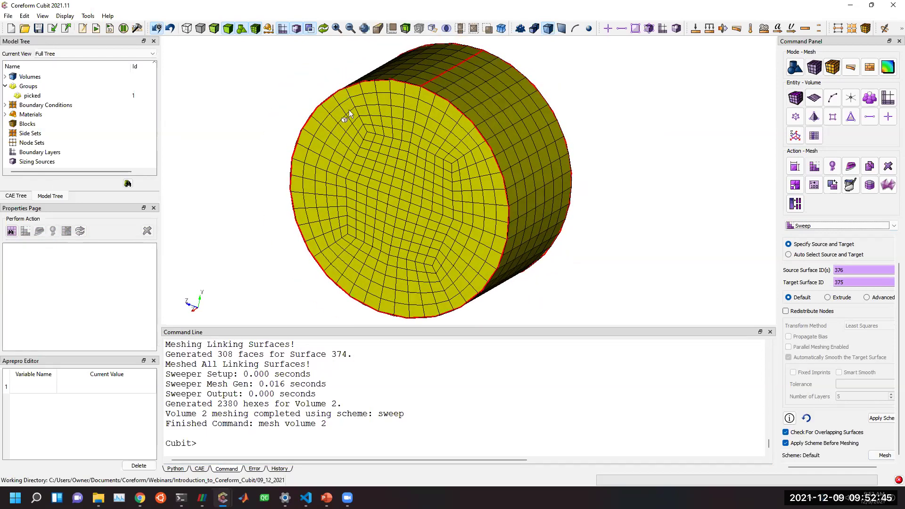
pyautogui.click(215, 30)
pyautogui.moveTo(507, 173); pyautogui.dragTo(335, 163)
pyautogui.click(302, 355)
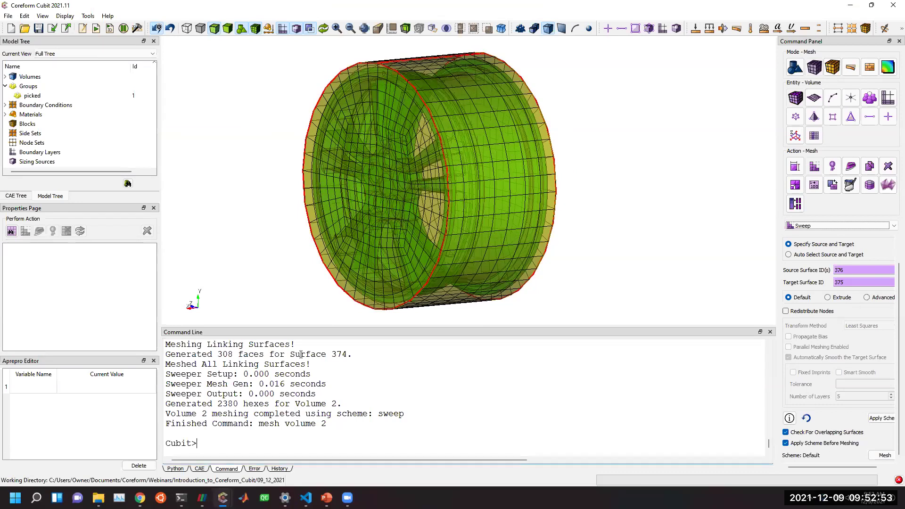
# Switch to ParaView and examine the U-spline background mesh around the wheel rim, from its circular face and at an angle.
pyautogui.moveTo(202, 496)
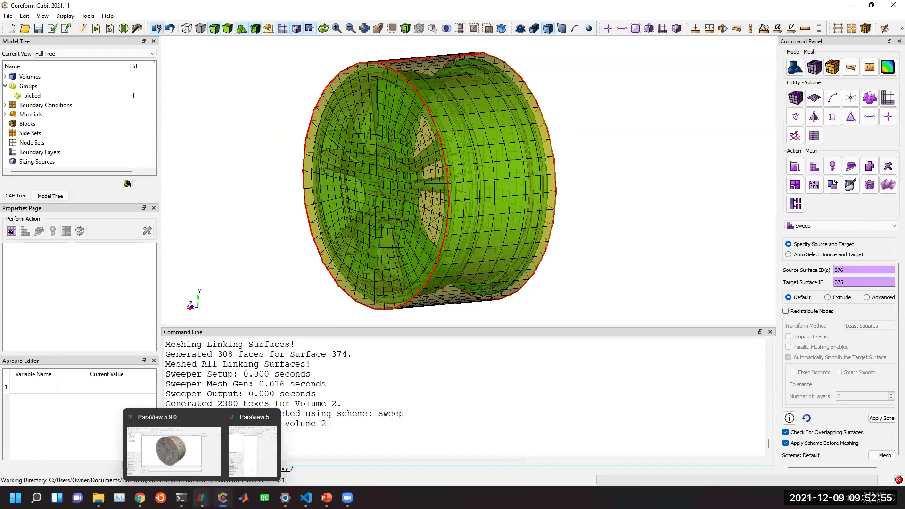
pyautogui.click(188, 457)
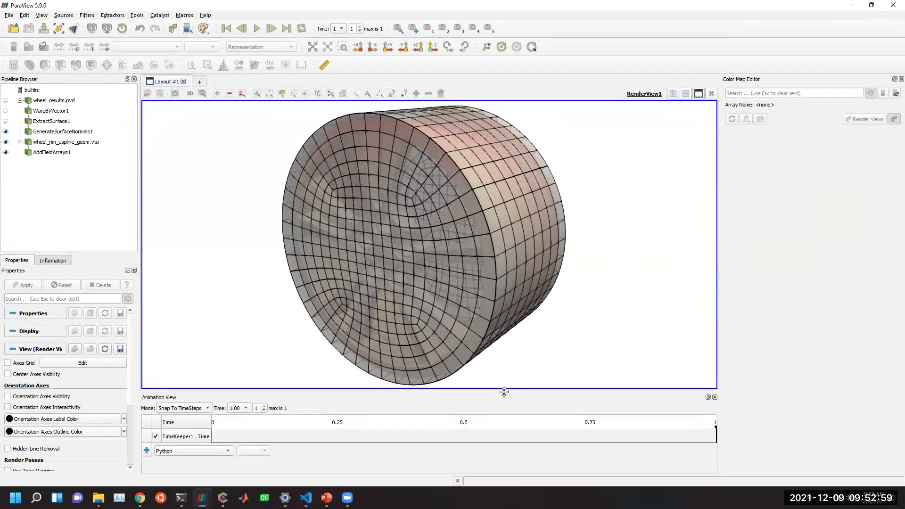
pyautogui.moveTo(504, 392); pyautogui.dragTo(503, 416)
pyautogui.moveTo(432, 246); pyautogui.dragTo(453, 217)
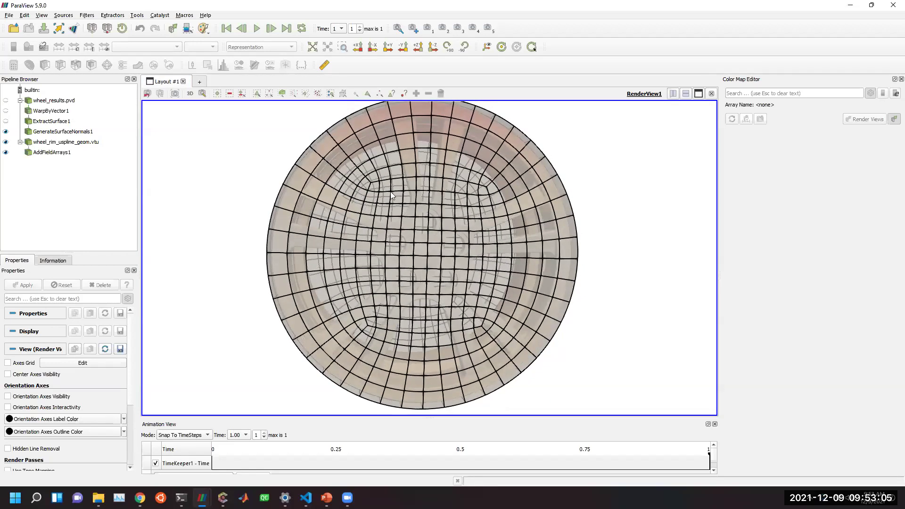
pyautogui.scroll(2, 367, 182)
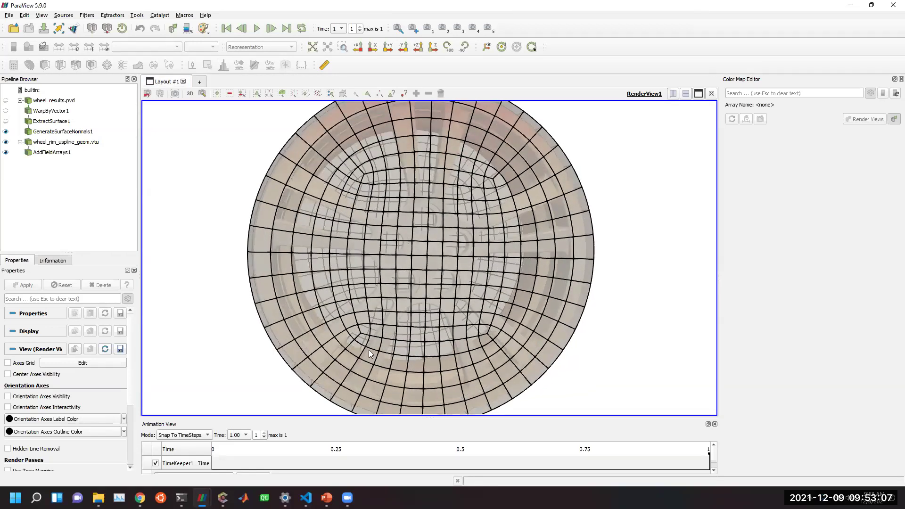
pyautogui.moveTo(371, 333); pyautogui.dragTo(354, 326)
pyautogui.scroll(1, 381, 319)
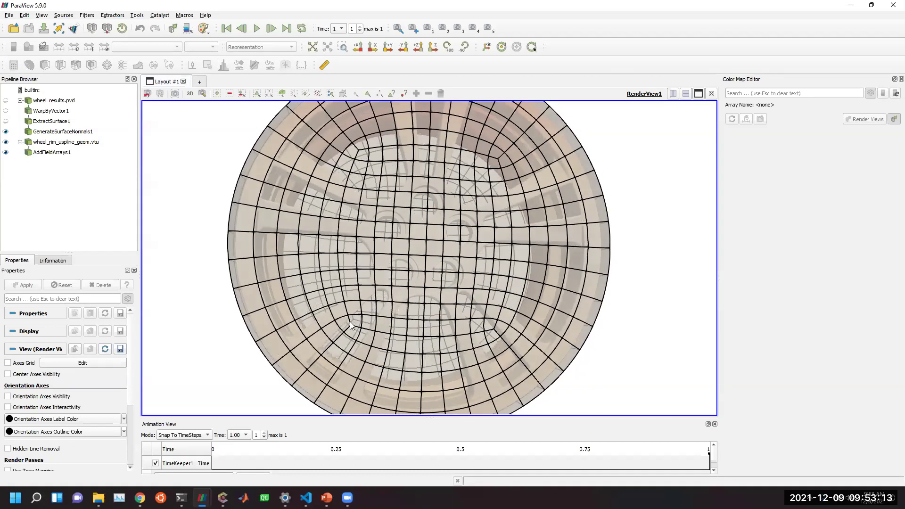
pyautogui.moveTo(489, 328); pyautogui.dragTo(479, 328)
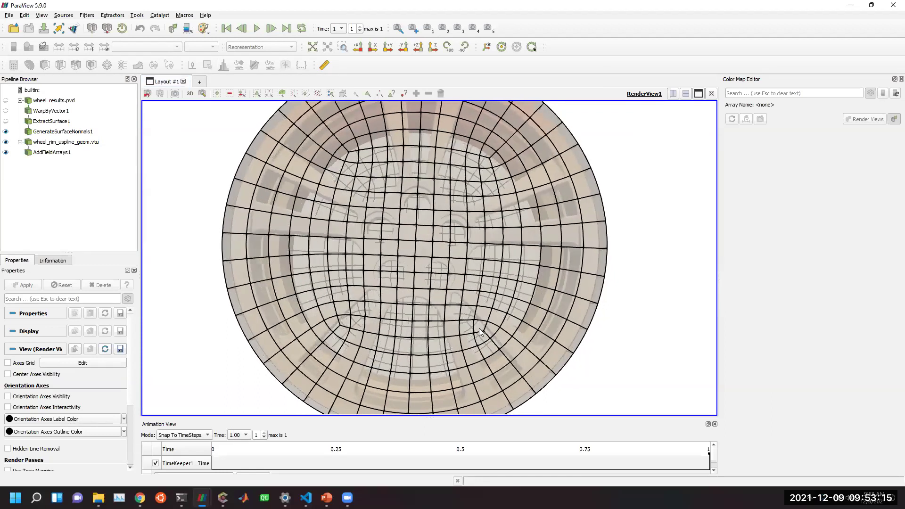
pyautogui.moveTo(449, 225); pyautogui.dragTo(412, 241)
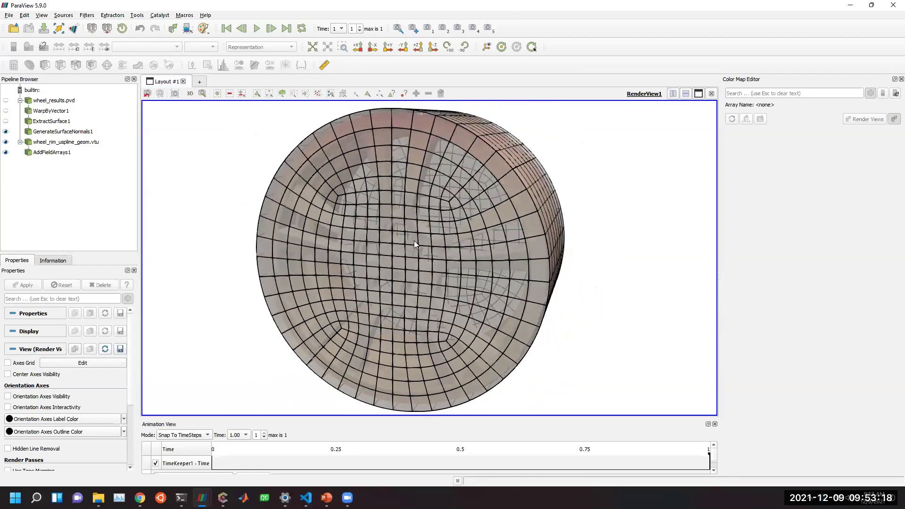
# Hide wheel_rim_uspline_geom.vtu and AddFieldArrays1, and inspect the displacement results on the wheel alone.
pyautogui.click(6, 142)
pyautogui.click(5, 152)
pyautogui.moveTo(538, 283); pyautogui.dragTo(426, 243)
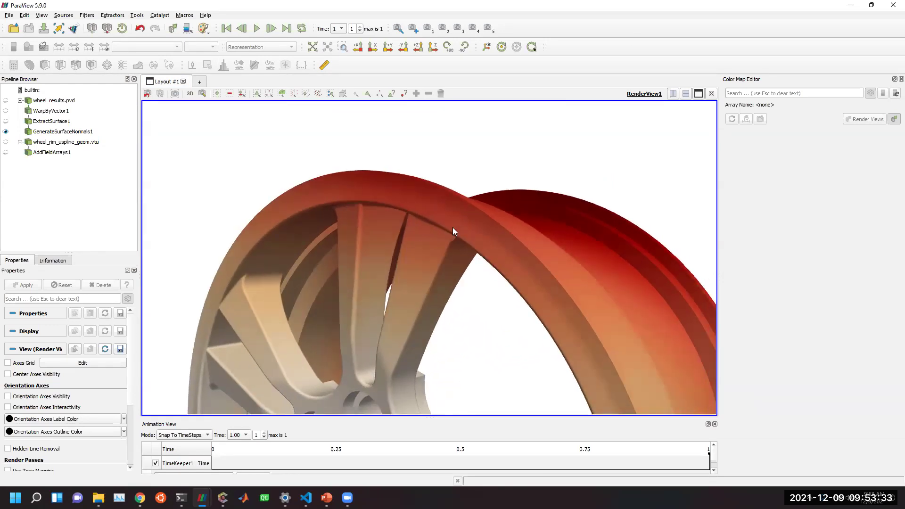
pyautogui.moveTo(434, 225); pyautogui.dragTo(434, 196)
pyautogui.moveTo(567, 286); pyautogui.dragTo(465, 229)
pyautogui.moveTo(464, 226); pyautogui.dragTo(469, 213, button='right')
pyautogui.moveTo(469, 214); pyautogui.dragTo(466, 257, button='middle')
pyautogui.moveTo(465, 257); pyautogui.dragTo(466, 205, button='right')
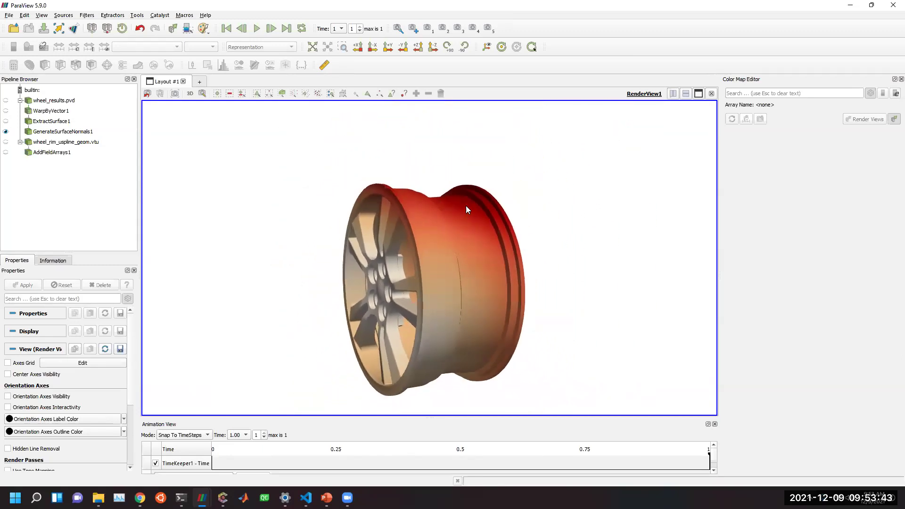
# Set the WarpByVector1 scale factor to 10 and apply it.
pyautogui.click(61, 111)
pyautogui.doubleClick(85, 340)
pyautogui.write('10')
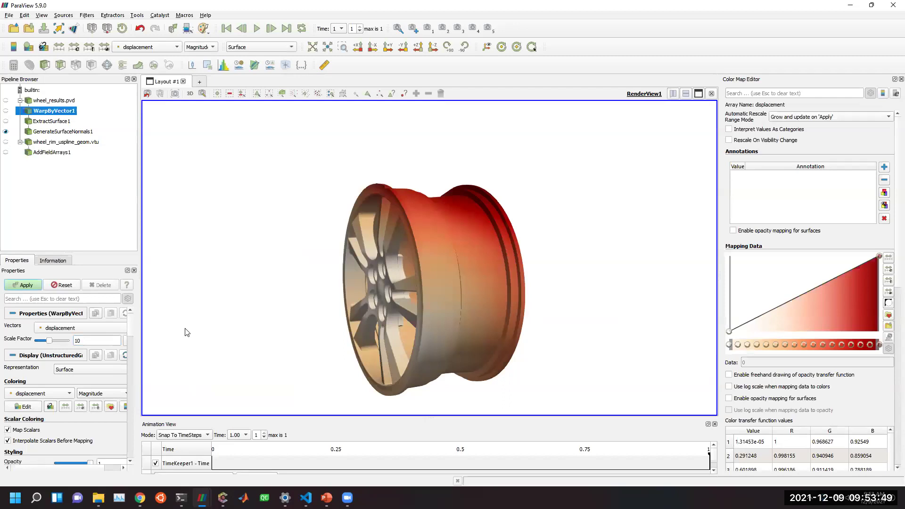
pyautogui.press('Return')
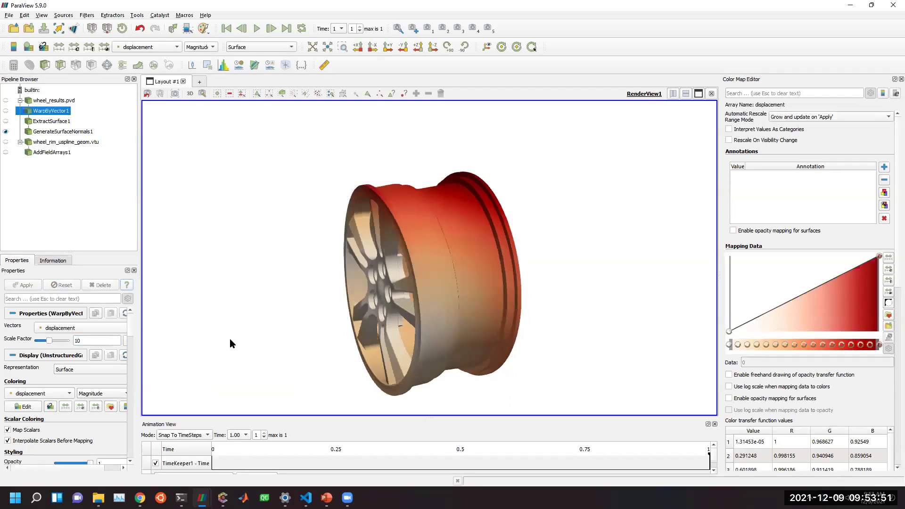
# Apply a scale factor of -10 to WarpByVector1 and inspect the deformed wheel's spokes and rim.
pyautogui.doubleClick(85, 340)
pyautogui.write('-10')
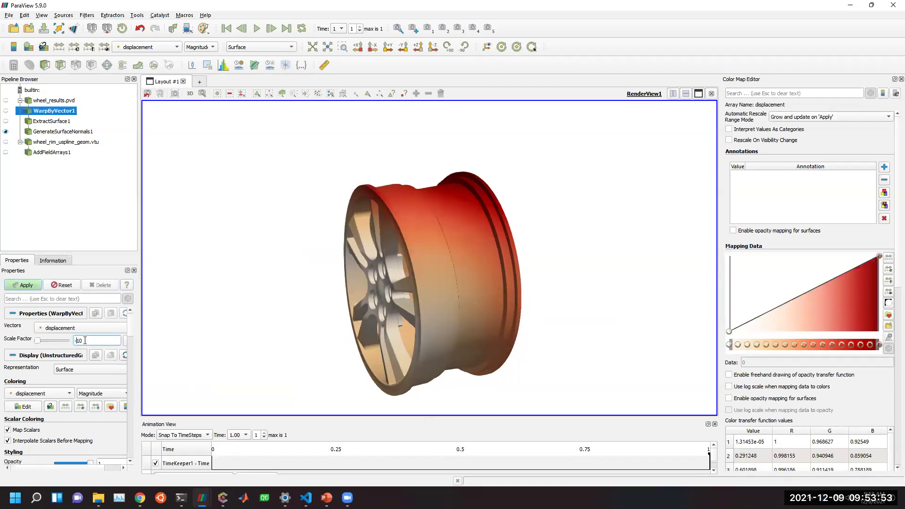
pyautogui.click(27, 289)
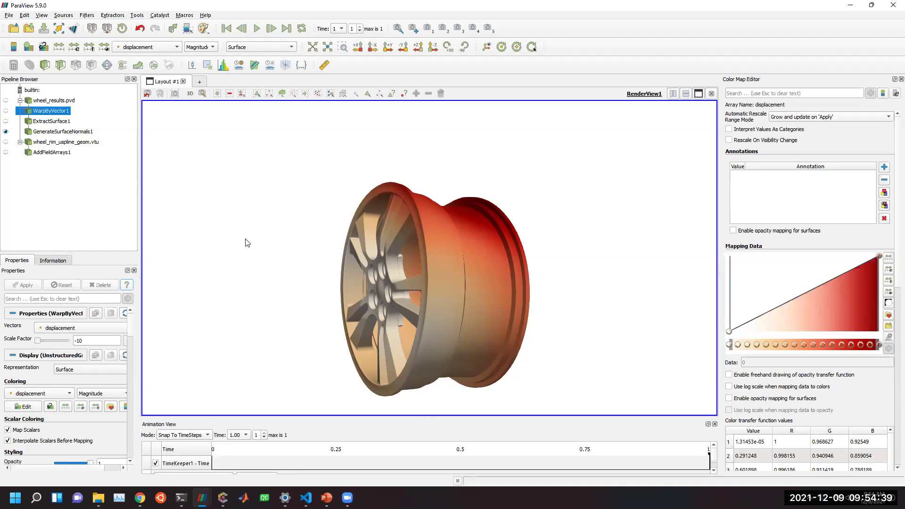
pyautogui.moveTo(386, 259); pyautogui.dragTo(422, 282)
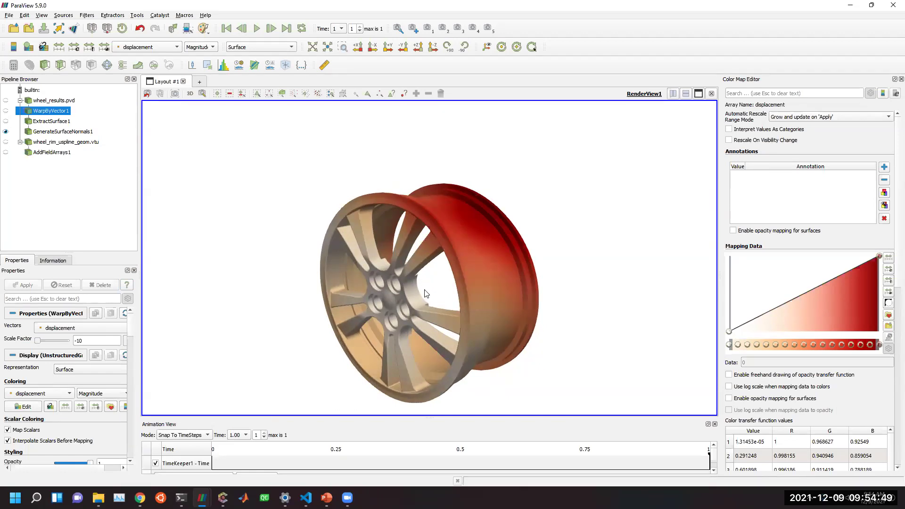
pyautogui.scroll(3, 409, 268)
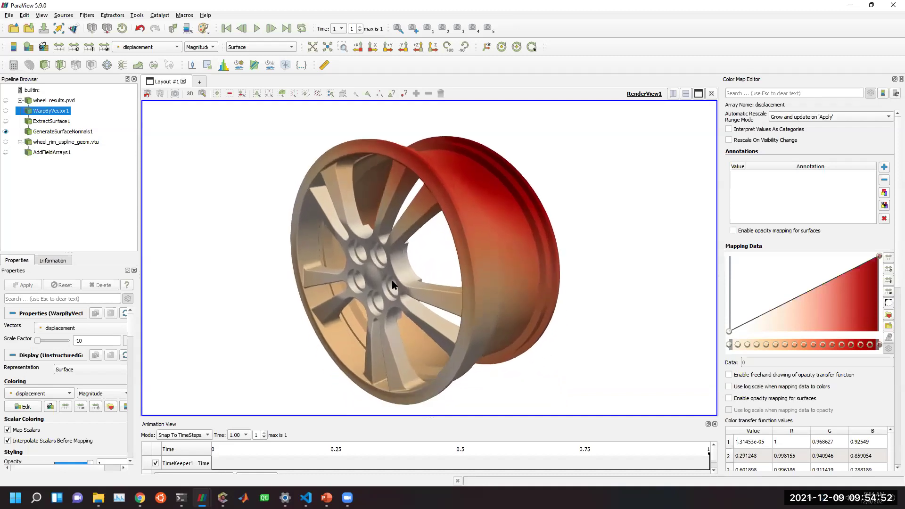
pyautogui.moveTo(400, 283); pyautogui.dragTo(404, 259)
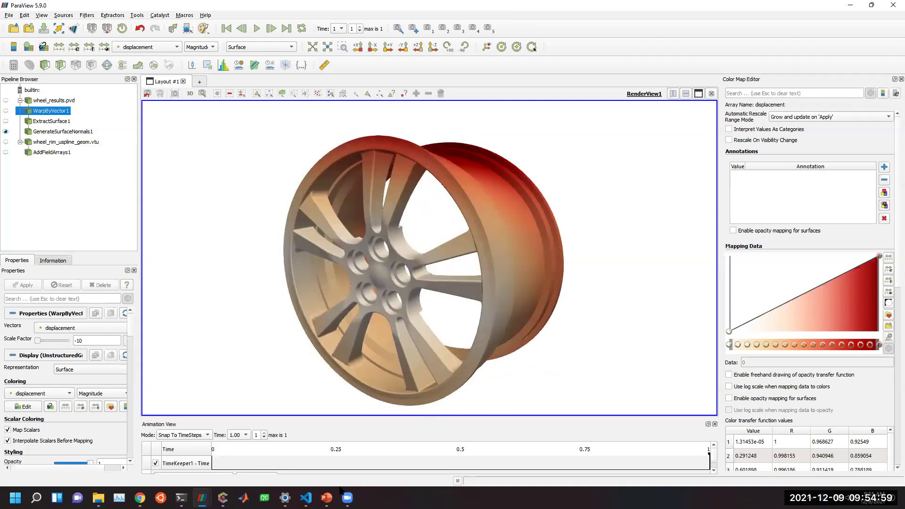
# Switch to the PowerPoint slide show and advance to the question mark slide.
pyautogui.moveTo(347, 497)
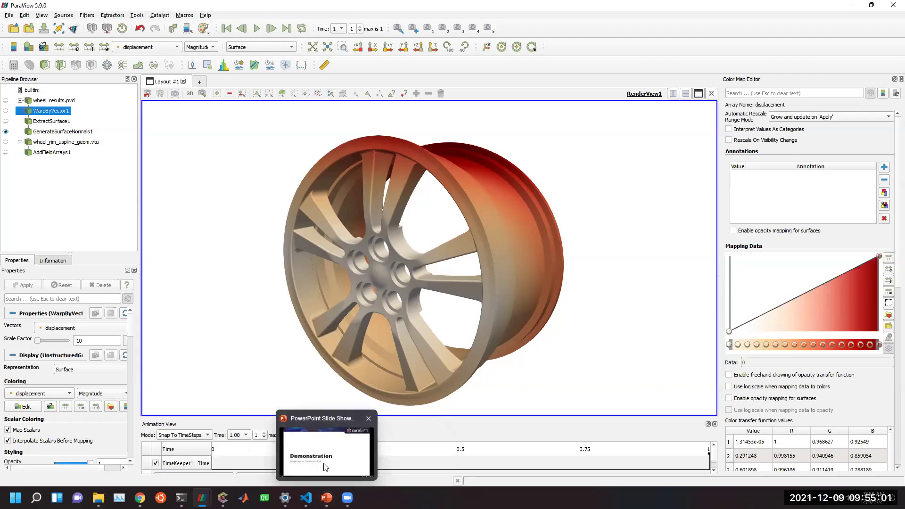
pyautogui.click(326, 466)
pyautogui.click(324, 464)
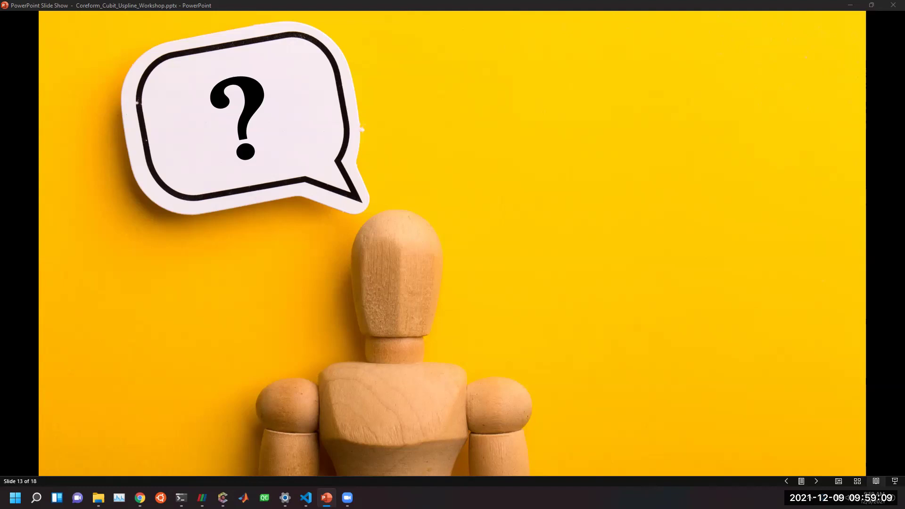
# Switch to Chrome and review the bext export format in the Exporting U-splines section of the Coreform Cubit manual.
pyautogui.moveTo(140, 498)
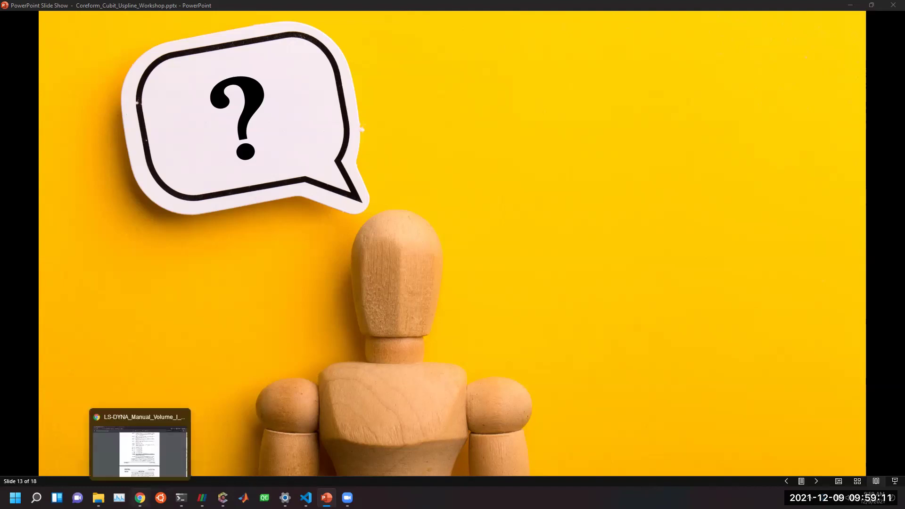
pyautogui.click(140, 469)
pyautogui.click(208, 7)
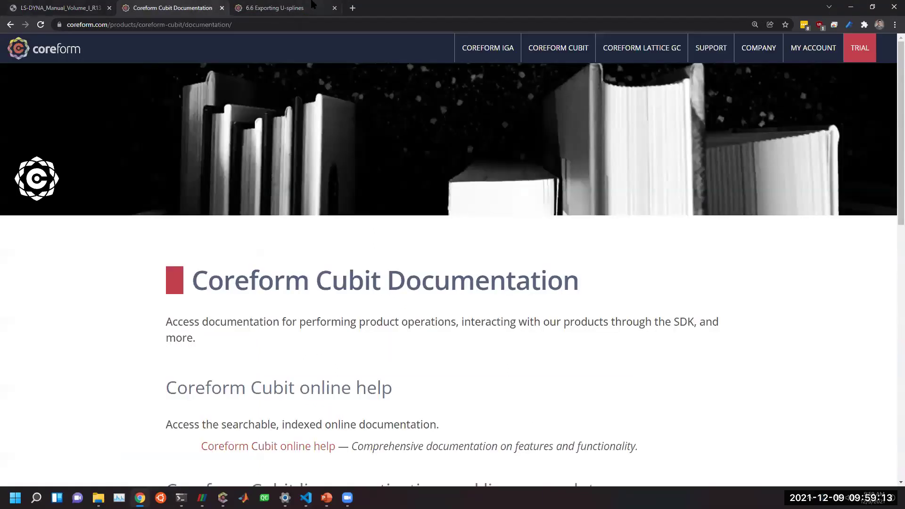
pyautogui.click(313, 6)
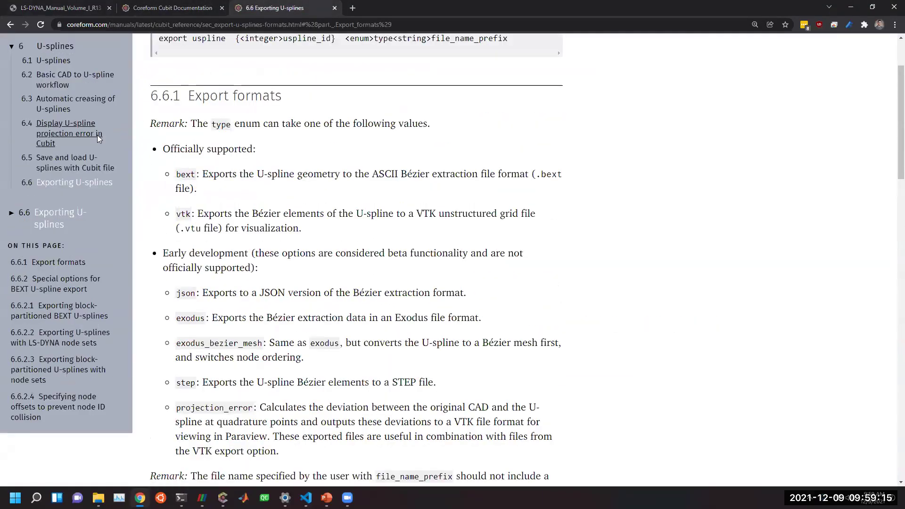
pyautogui.scroll(1, 97, 135)
pyautogui.scroll(-1, 179, 179)
pyautogui.moveTo(176, 176); pyautogui.dragTo(223, 175)
pyautogui.click(208, 210)
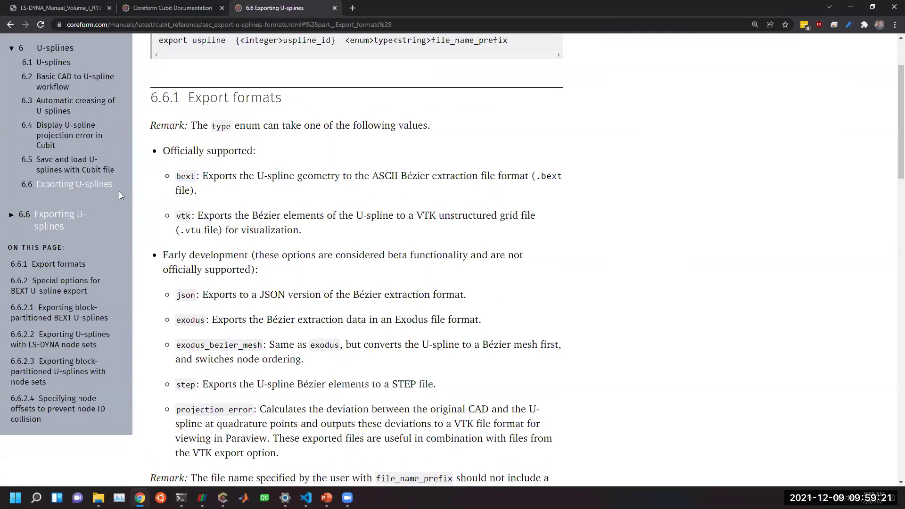
# Open the manual's Cubit Workflows chapter and go to the ANSYS LS-DYNA keywords that support BEXT input.
pyautogui.scroll(2, 119, 191)
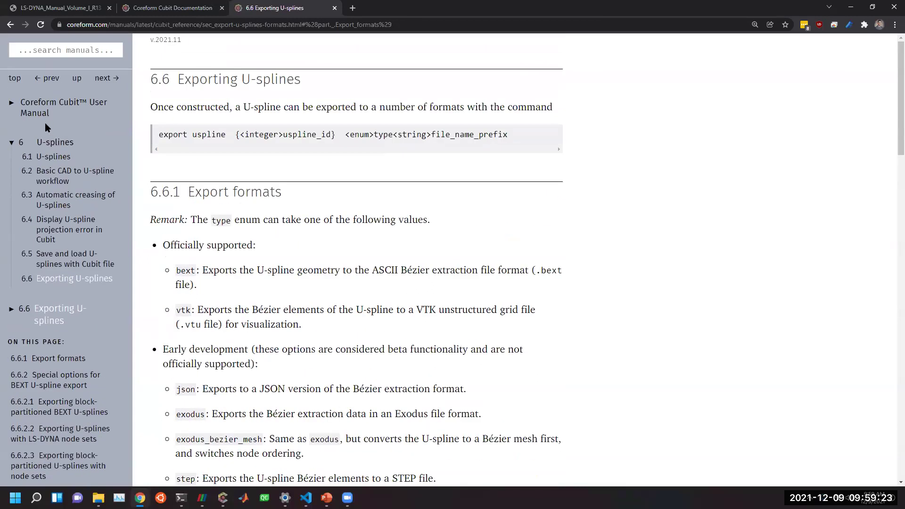
pyautogui.click(45, 110)
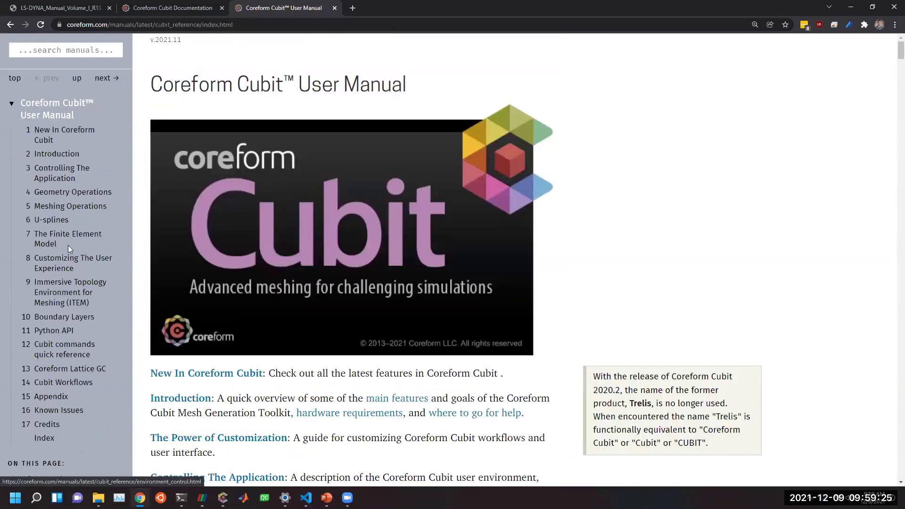
pyautogui.click(66, 383)
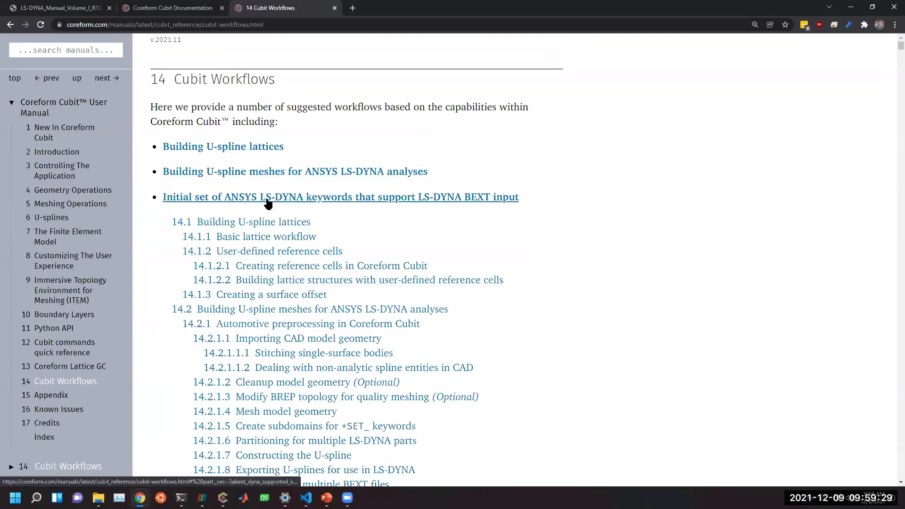
pyautogui.click(218, 202)
# Read through the supported LS-DYNA keywords and highlight the *MAT_PIECEWISE_LINEAR_PLASTICITY entry.
pyautogui.scroll(-2, 288, 217)
pyautogui.scroll(4, 325, 227)
pyautogui.middleClick(331, 213)
pyautogui.scroll(-19, 331, 213)
pyautogui.scroll(-5, 271, 289)
pyautogui.moveTo(247, 281); pyautogui.dragTo(171, 240)
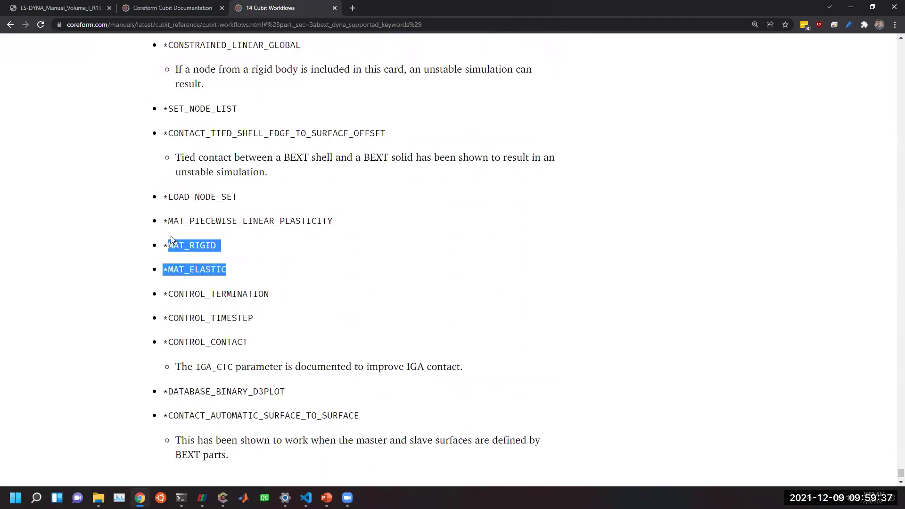
pyautogui.tripleClick(167, 221)
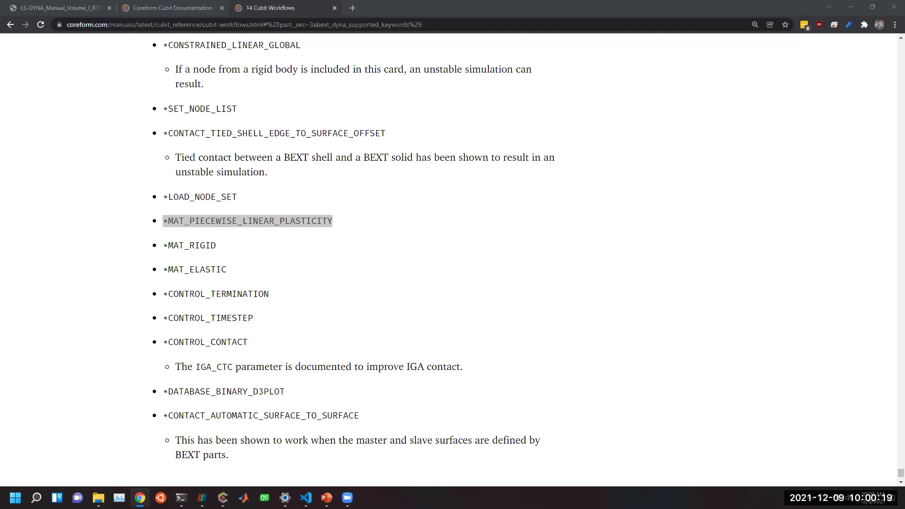
# Open coreform.com/products/downloads/ in a new tab and look through the Latest Development Builds.
pyautogui.click(352, 8)
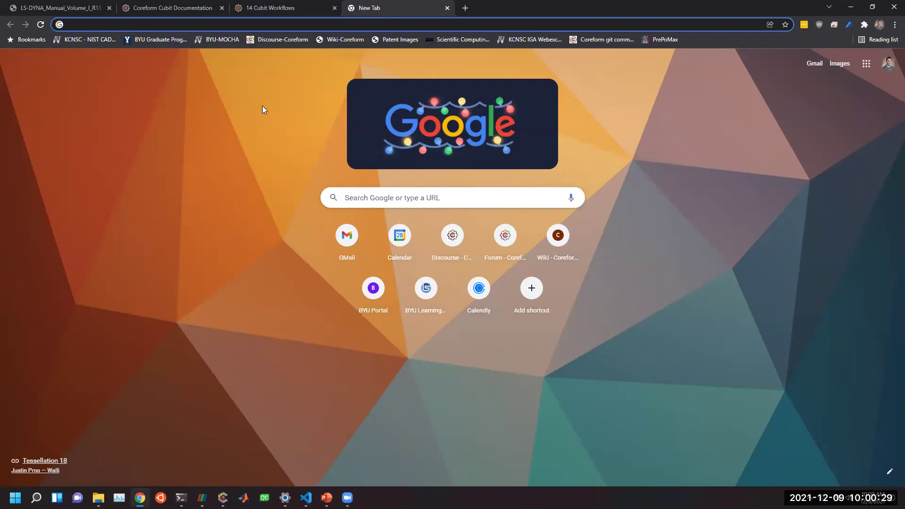
pyautogui.write('down')
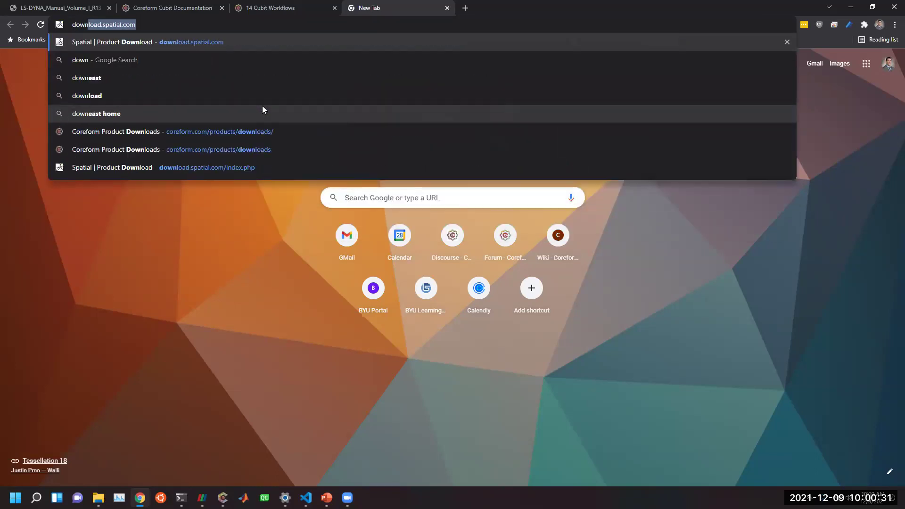
pyautogui.write('l')
pyautogui.press('Up')
pyautogui.press('Up')
pyautogui.press('Up')
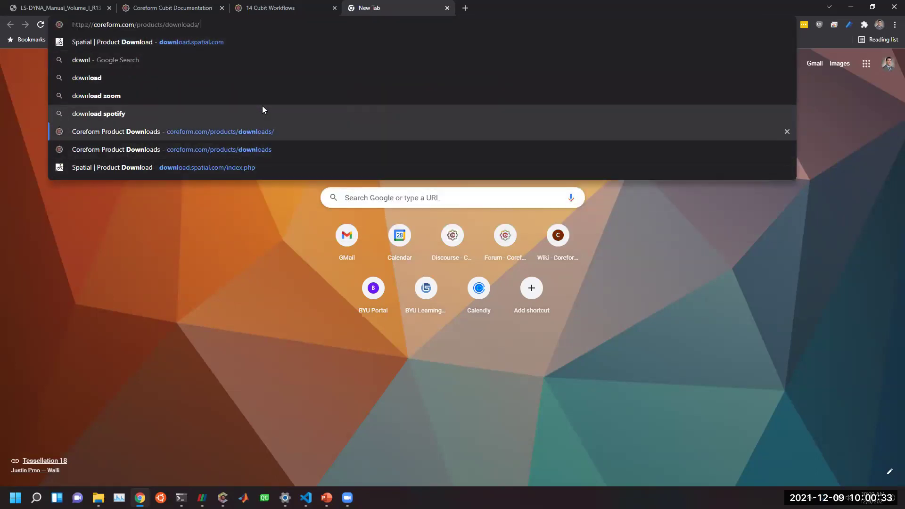
pyautogui.press('Return')
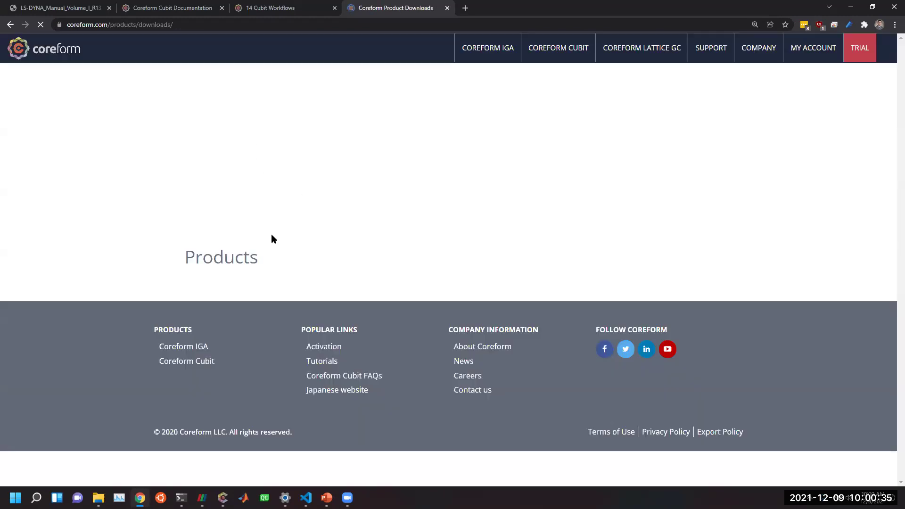
pyautogui.scroll(-20, 211, 264)
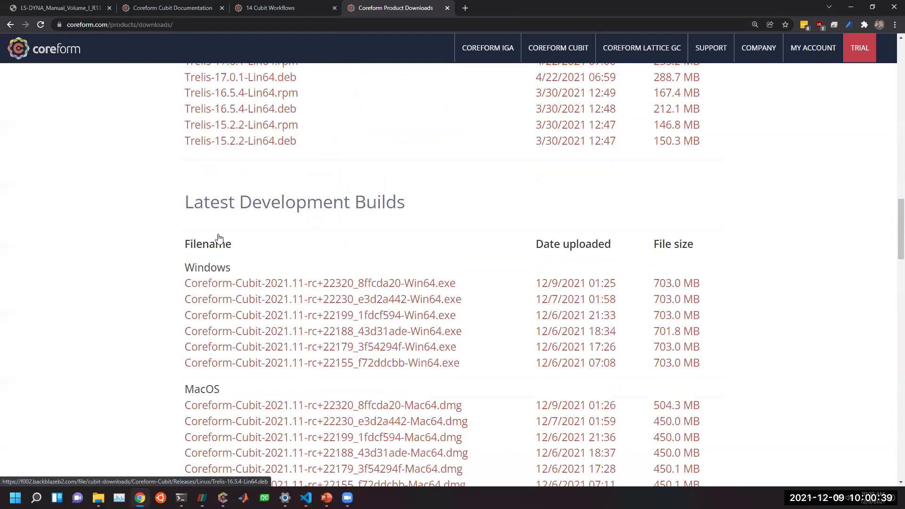
pyautogui.scroll(-1, 219, 238)
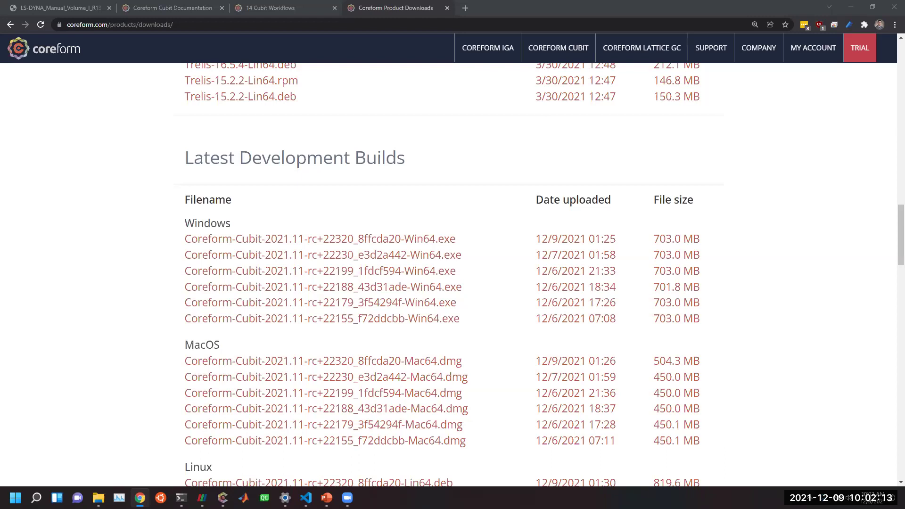
# Open the Coreform IGA Research and reports page and go to its Coreform reports listing.
pyautogui.moveTo(510, 57)
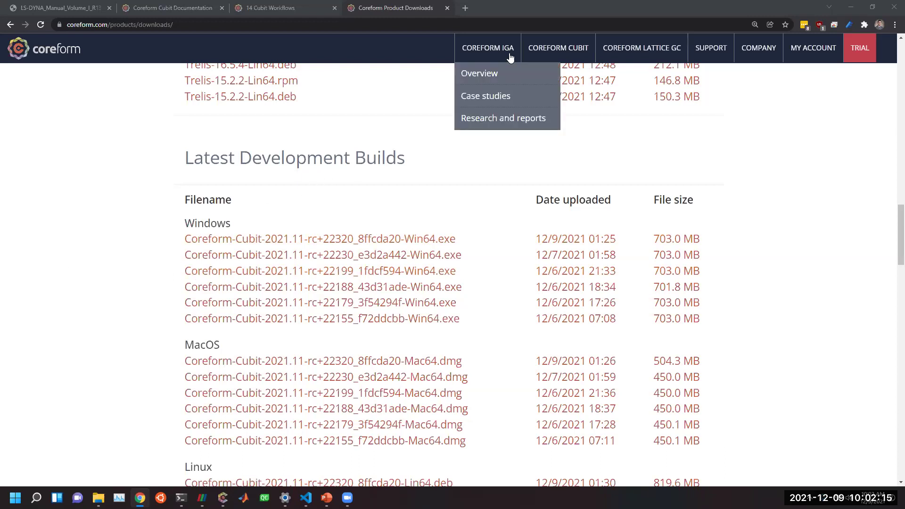
pyautogui.click(500, 118)
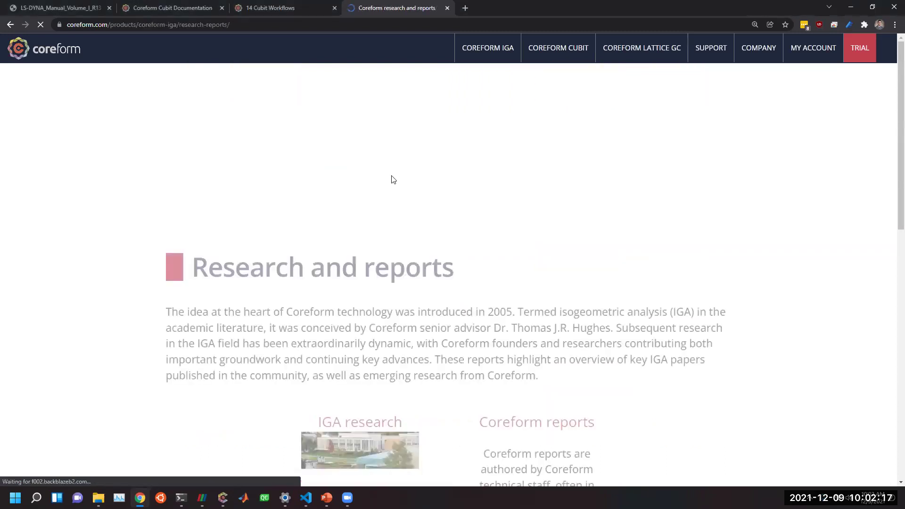
pyautogui.moveTo(481, 54)
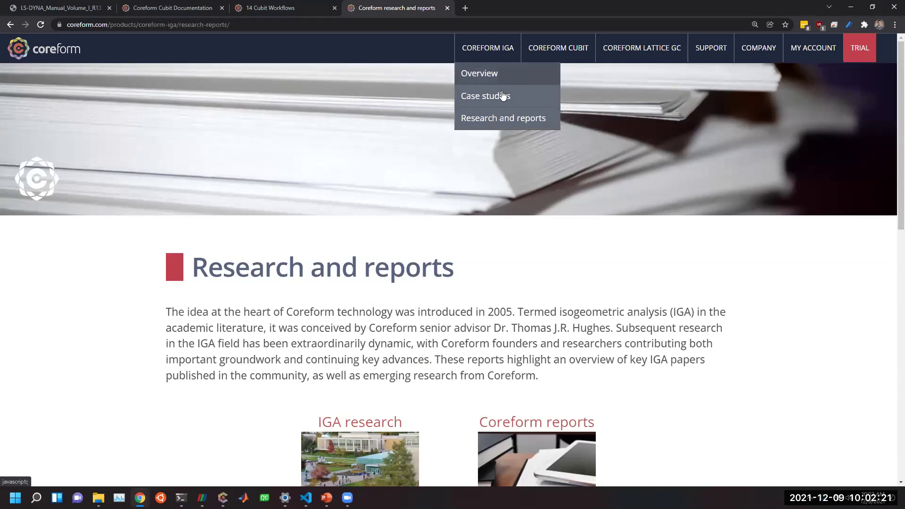
pyautogui.scroll(-4, 459, 258)
pyautogui.click(529, 240)
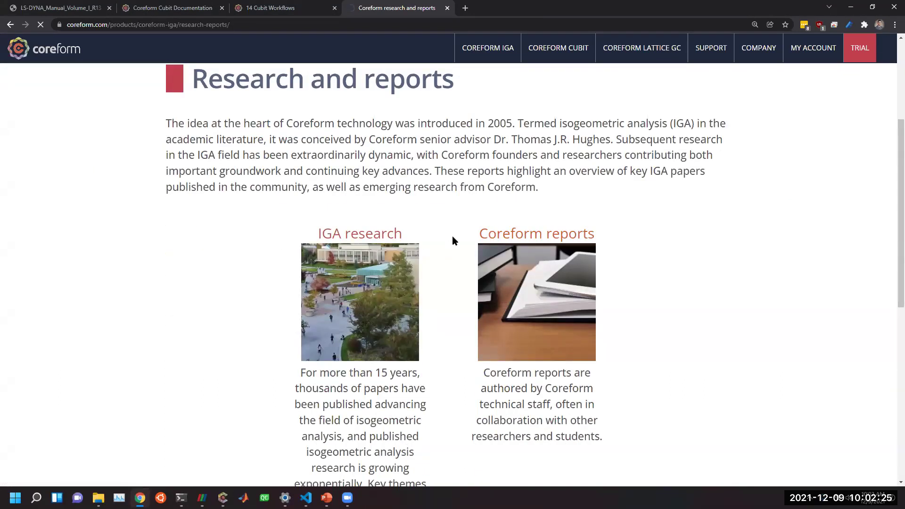
pyautogui.scroll(-1, 476, 260)
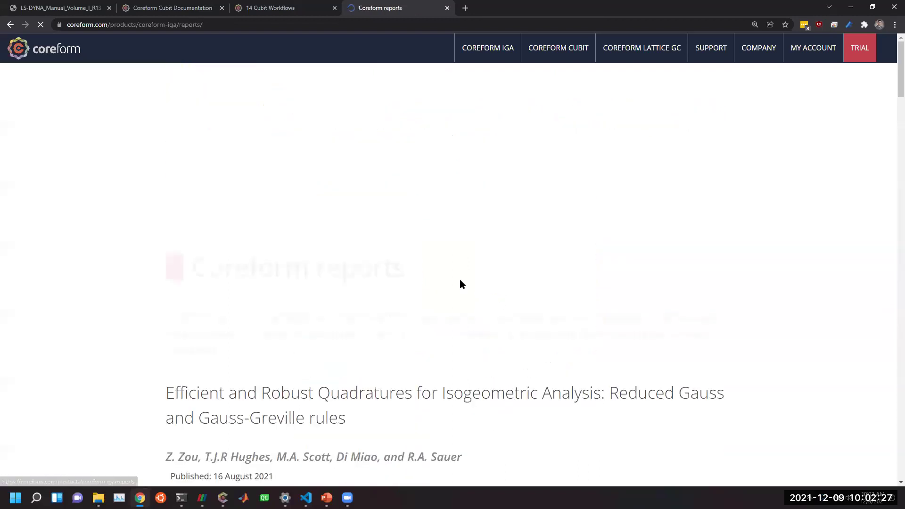
# Highlight the title "Efficient and Robust Quadratures for Isogeometric Analysis" in the reports list and read through its abstract.
pyautogui.scroll(-4, 438, 278)
pyautogui.moveTo(160, 204); pyautogui.dragTo(347, 239)
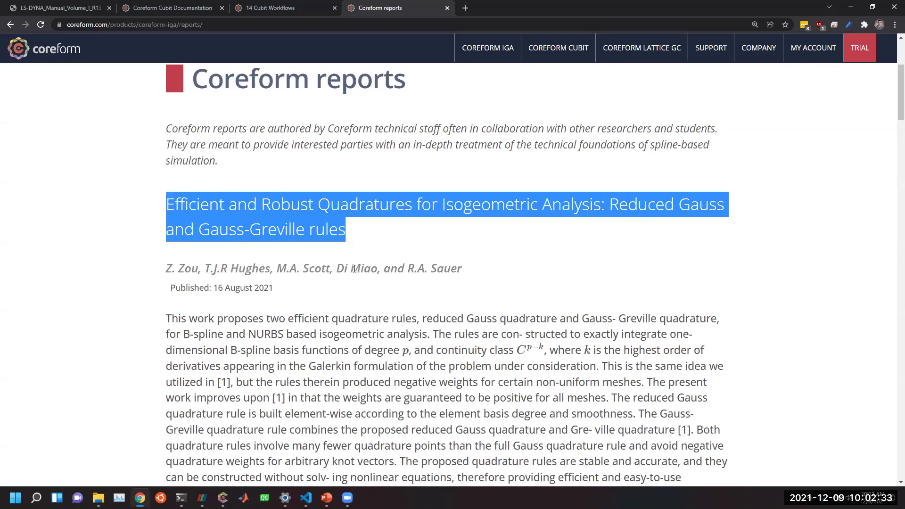
pyautogui.click(174, 198)
pyautogui.moveTo(166, 204); pyautogui.dragTo(402, 210)
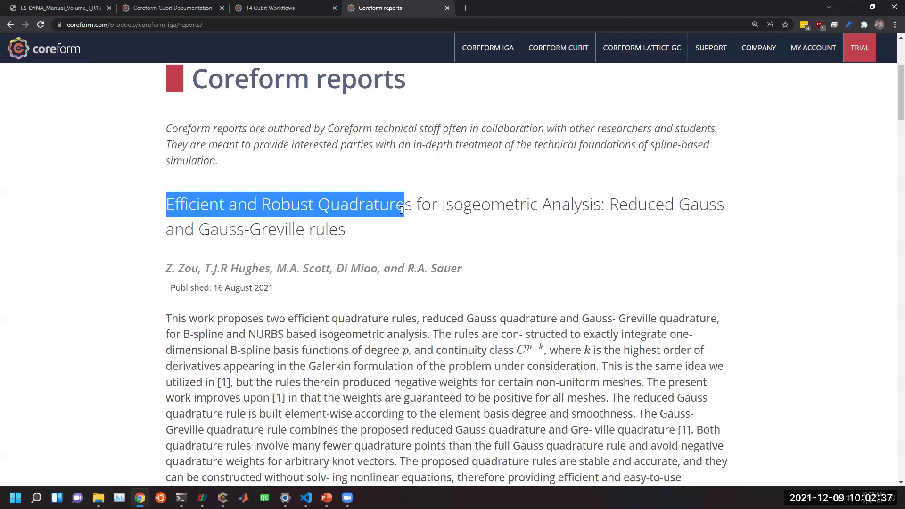
pyautogui.scroll(-1, 398, 257)
pyautogui.scroll(1, 398, 260)
pyautogui.scroll(-4, 399, 225)
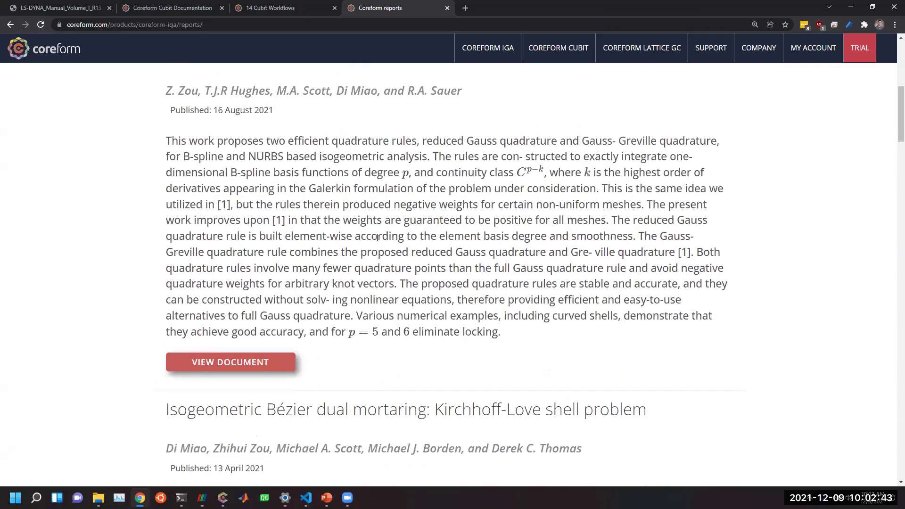
pyautogui.scroll(3, 379, 242)
pyautogui.scroll(-1, 221, 410)
# Open the robust quadratures report's manuscript.pdf, keep the Coreform reports page in a separate tab beside it, and view the PDF.
pyautogui.click(228, 446)
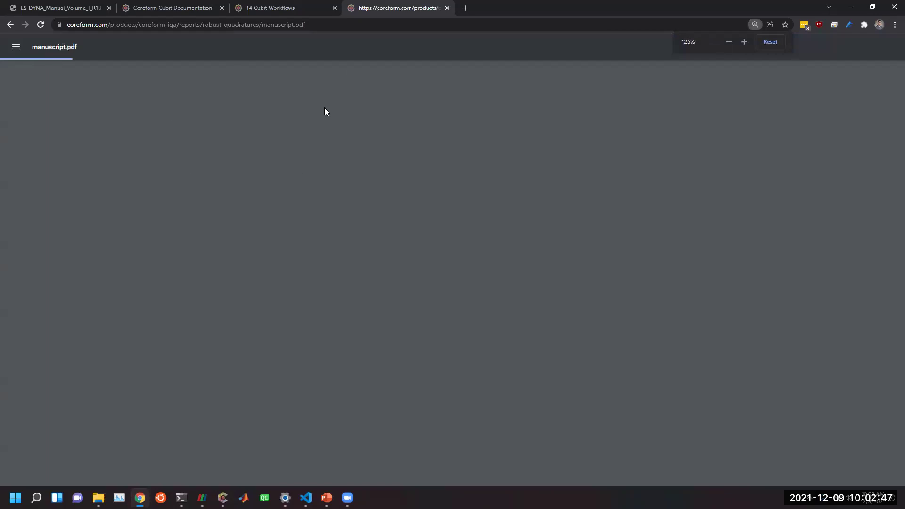
pyautogui.middleClick(10, 25)
pyautogui.moveTo(506, 2); pyautogui.dragTo(395, 2)
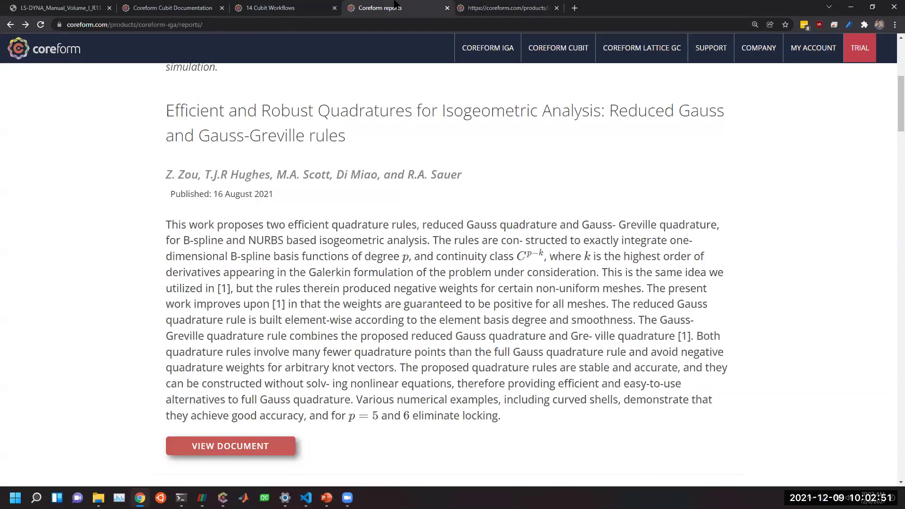
pyautogui.click(499, 3)
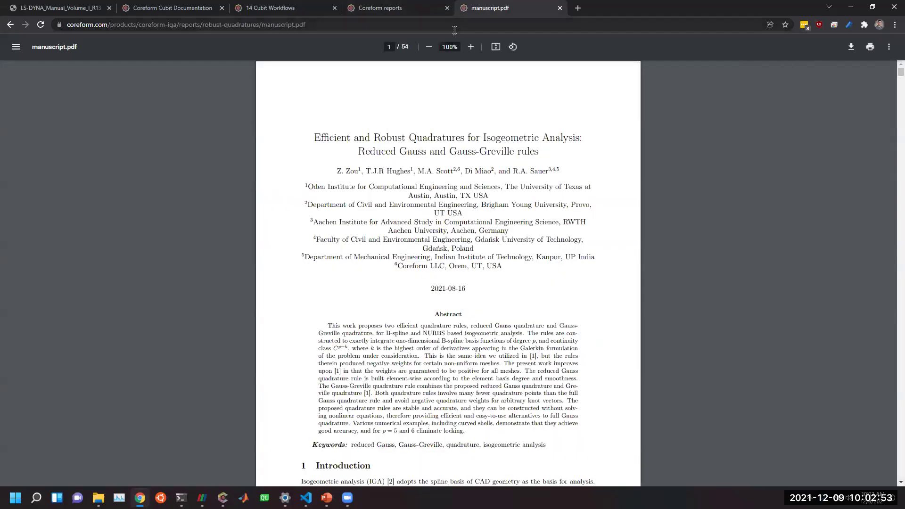
# Return to the Coreform reports tab and load forum.coreform.com in it.
pyautogui.click(424, 6)
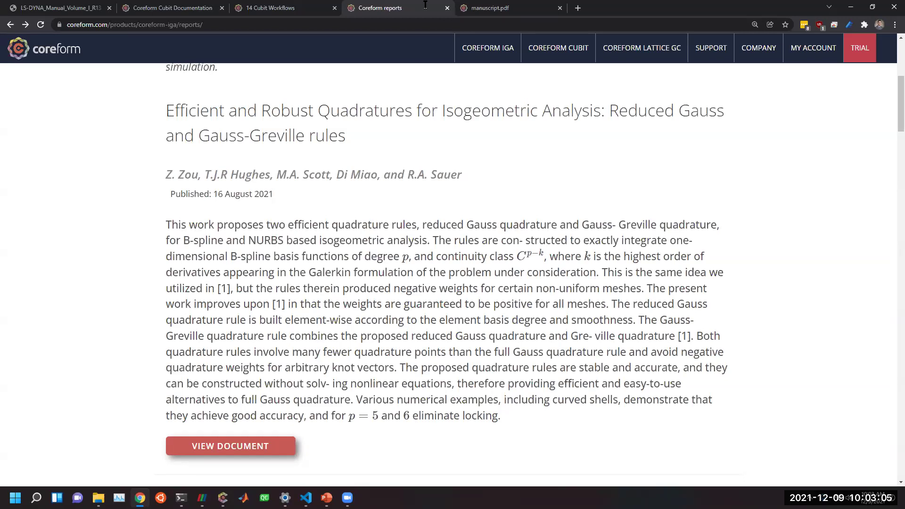
pyautogui.click(425, 29)
pyautogui.write('forum.coreform.com')
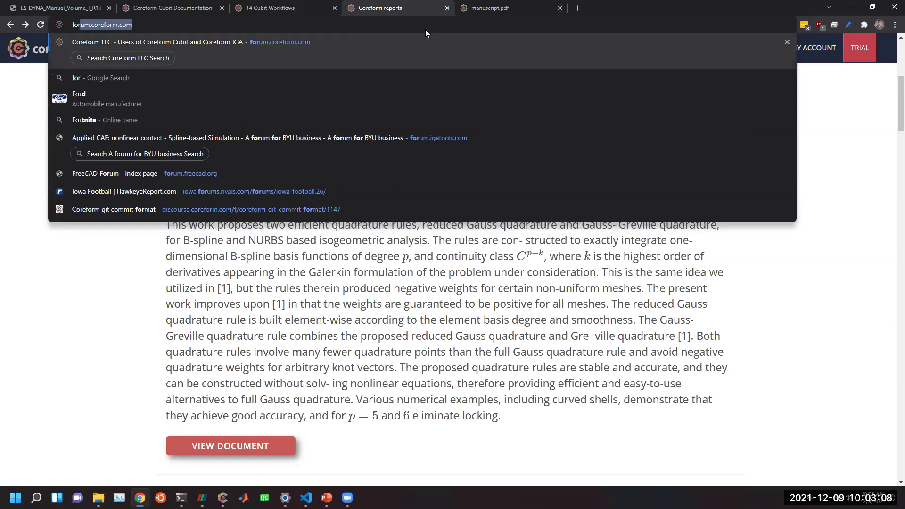
pyautogui.press('Return')
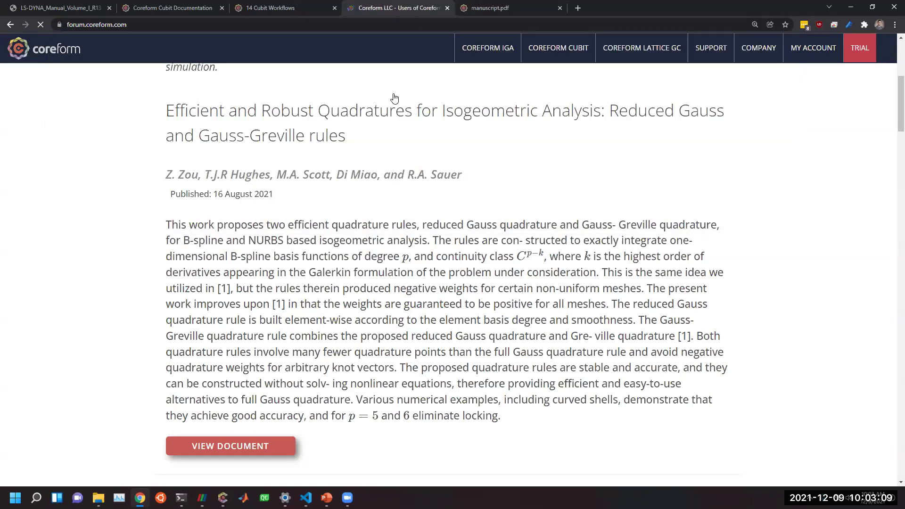